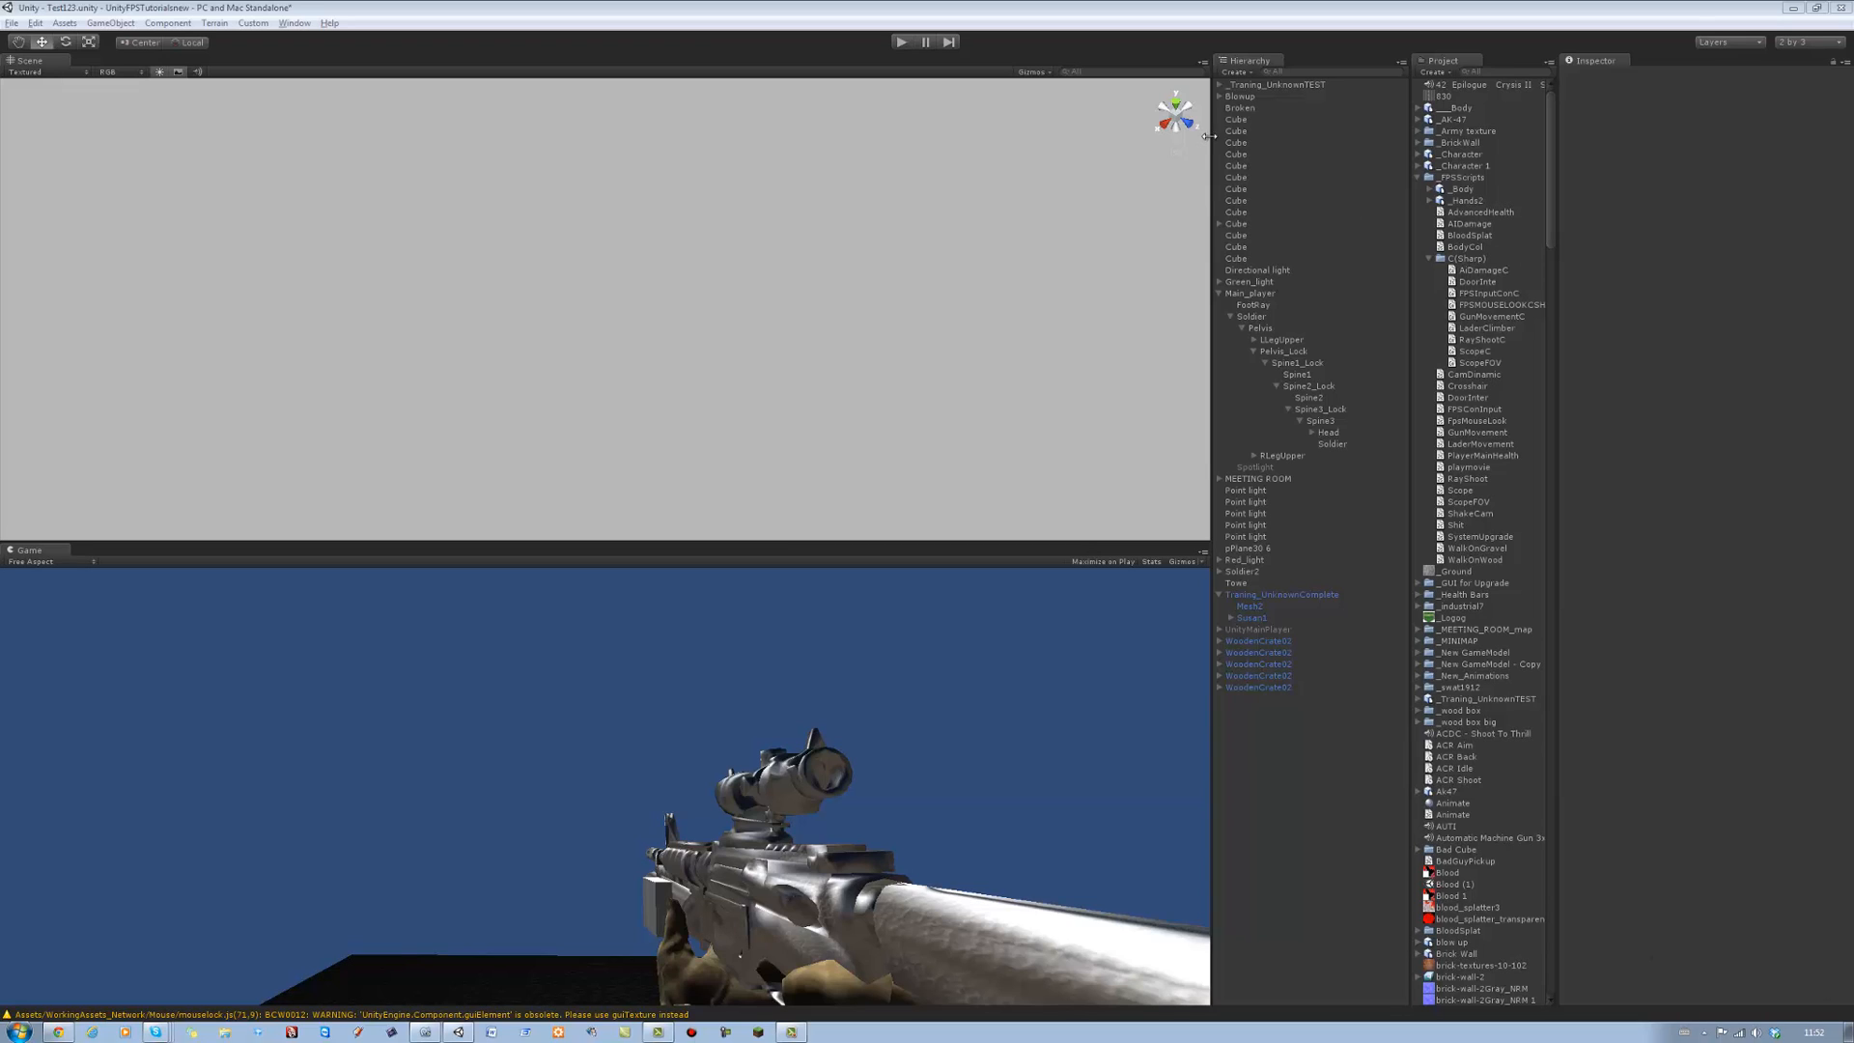
Frame Main_player and orbit the Scene view close onto the soldier's rifle.
{"action": "left_click", "coordinate": [1239, 294]}
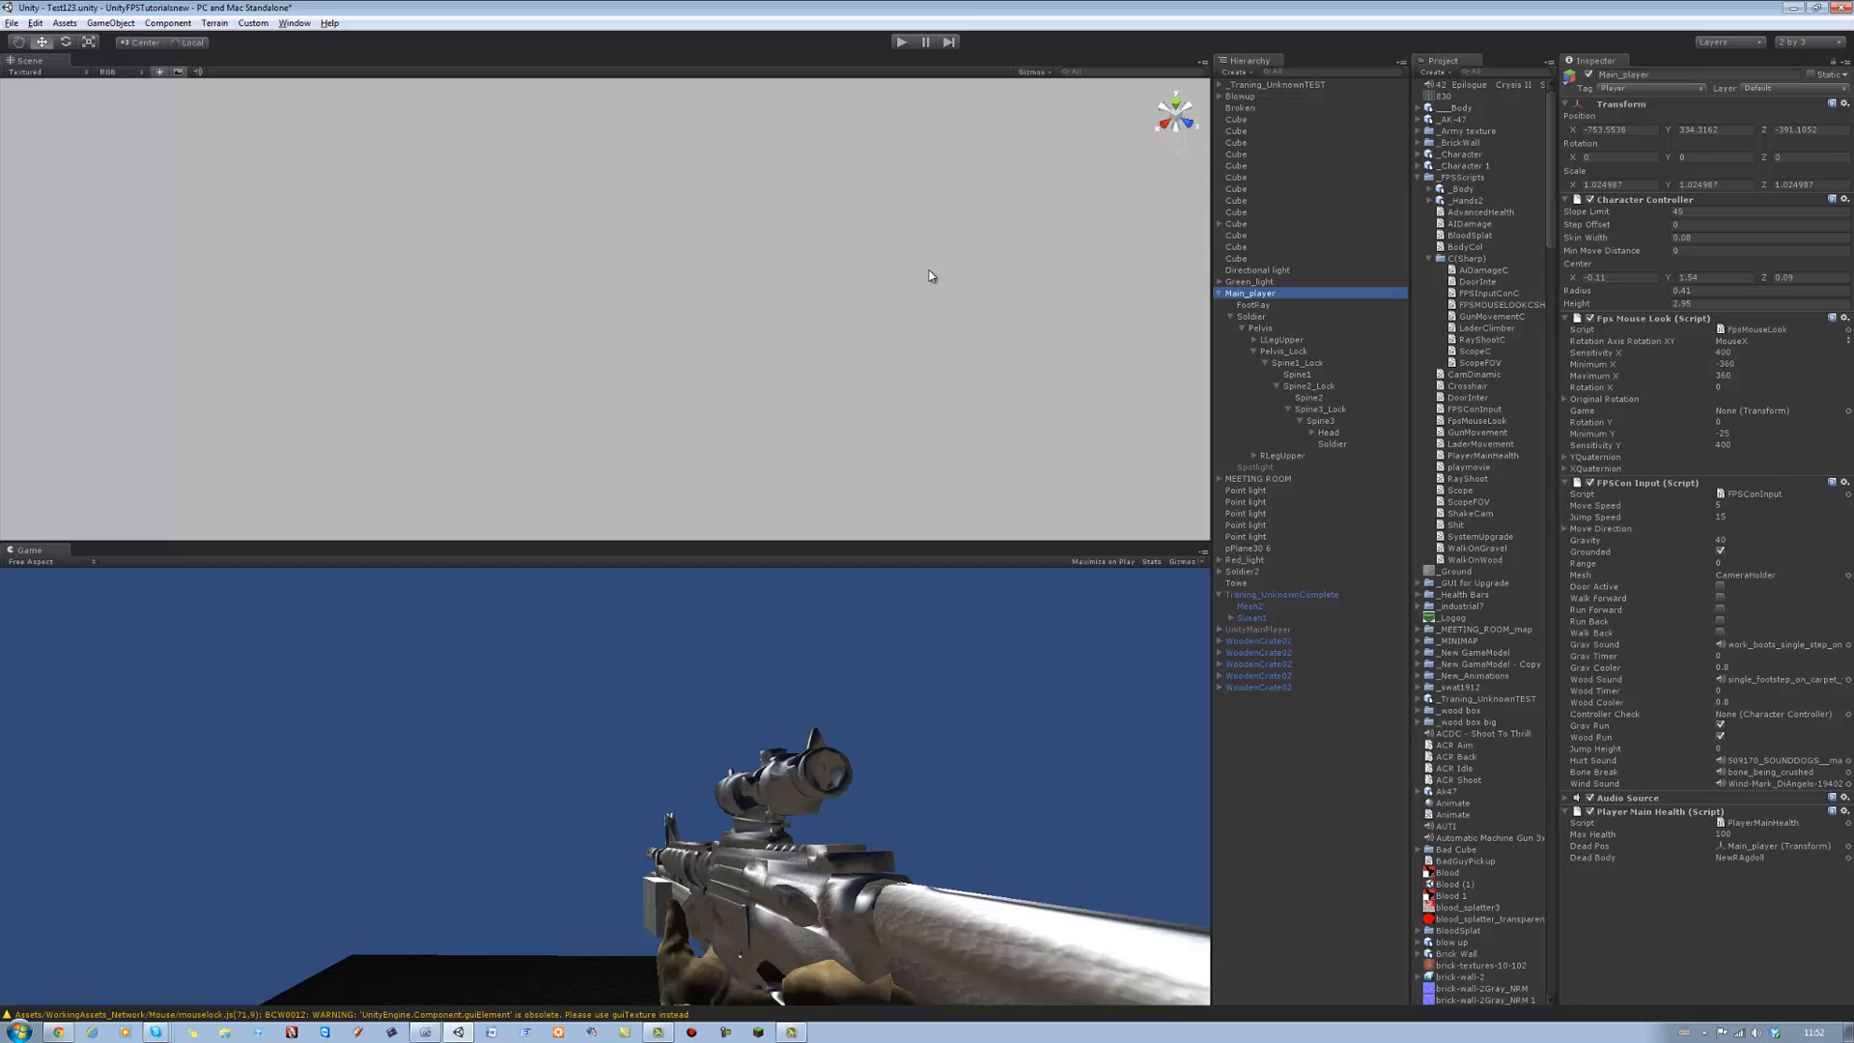
{"action": "key", "text": "f"}
{"action": "left_click_drag", "start_coordinate": [818, 268], "coordinate": [588, 230], "text": "alt"}
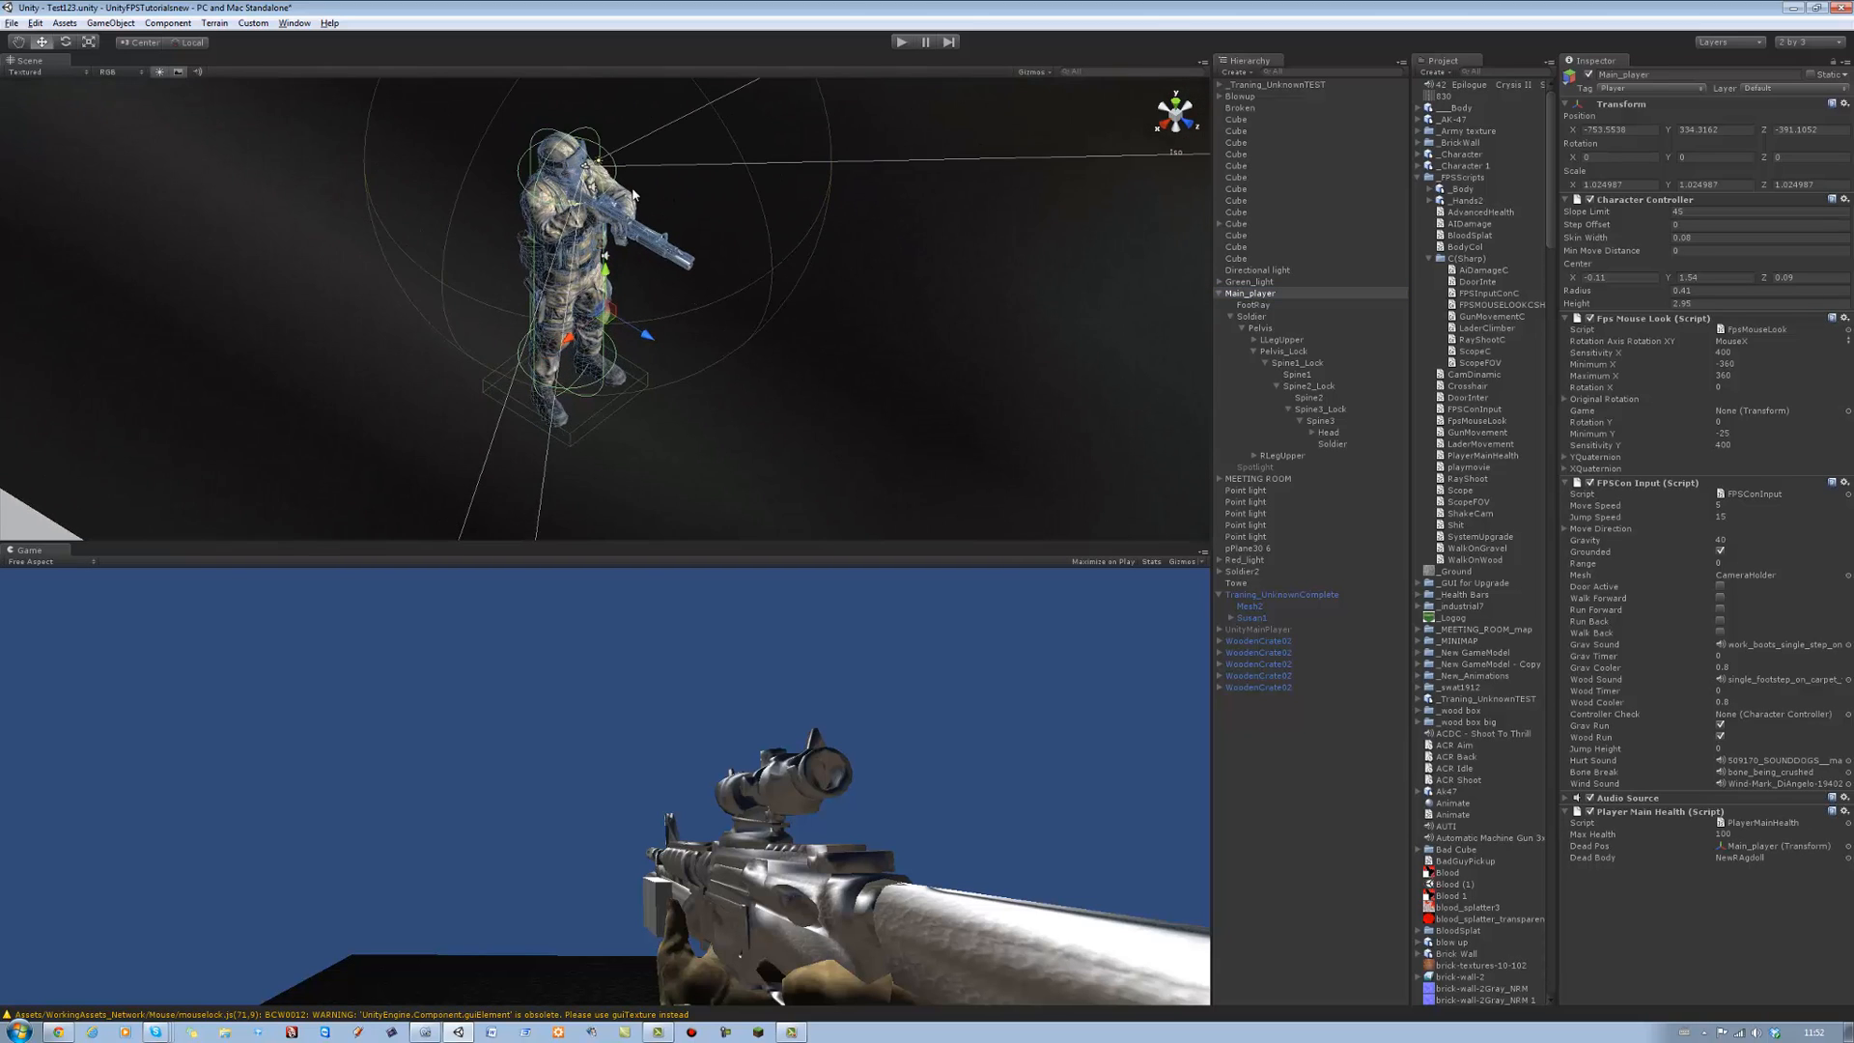
{"action": "scroll", "coordinate": [588, 160], "scroll_direction": "up", "scroll_amount": 4}
{"action": "scroll", "coordinate": [588, 160], "scroll_direction": "up", "scroll_amount": 3}
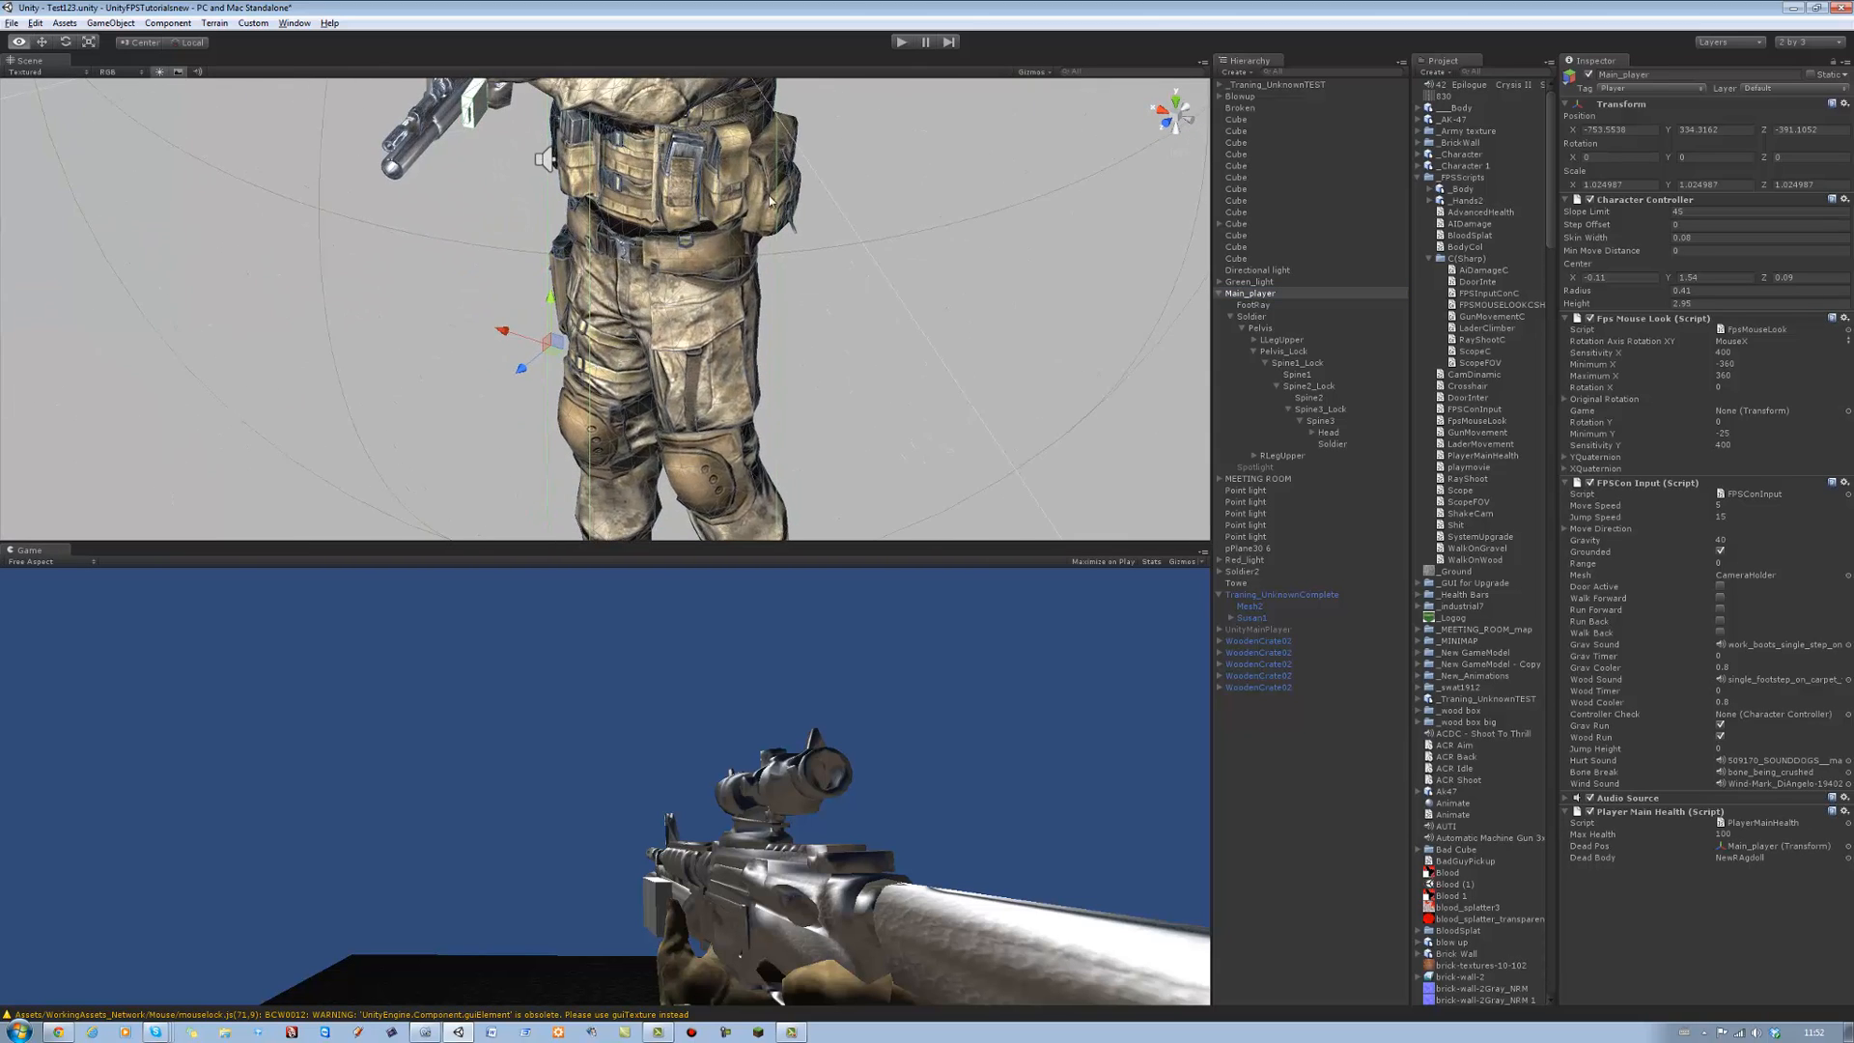
{"action": "middle_click_drag", "start_coordinate": [589, 160], "coordinate": [624, 289]}
{"action": "scroll", "coordinate": [623, 221], "scroll_direction": "up", "scroll_amount": 3}
{"action": "left_click_drag", "start_coordinate": [623, 221], "coordinate": [377, 407], "text": "alt"}
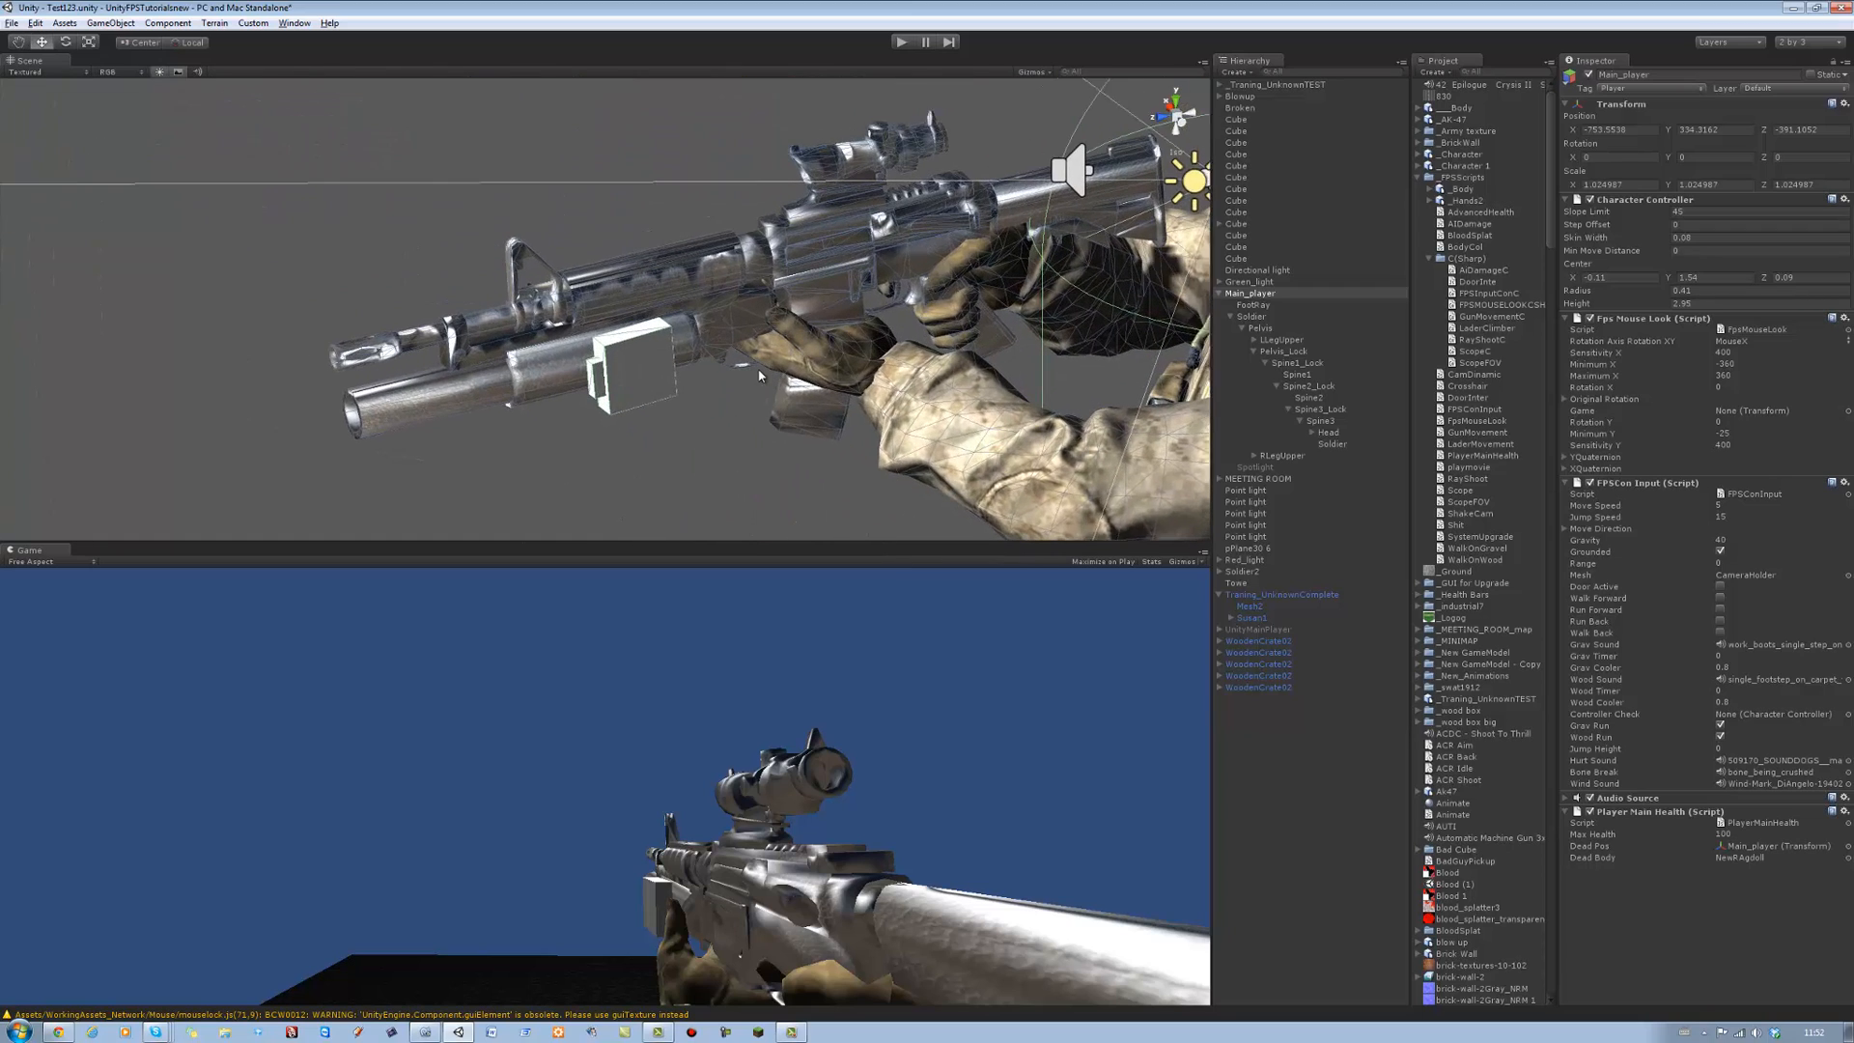
Select the small white box mounted under the rifle barrel.
{"action": "left_click", "coordinate": [628, 391]}
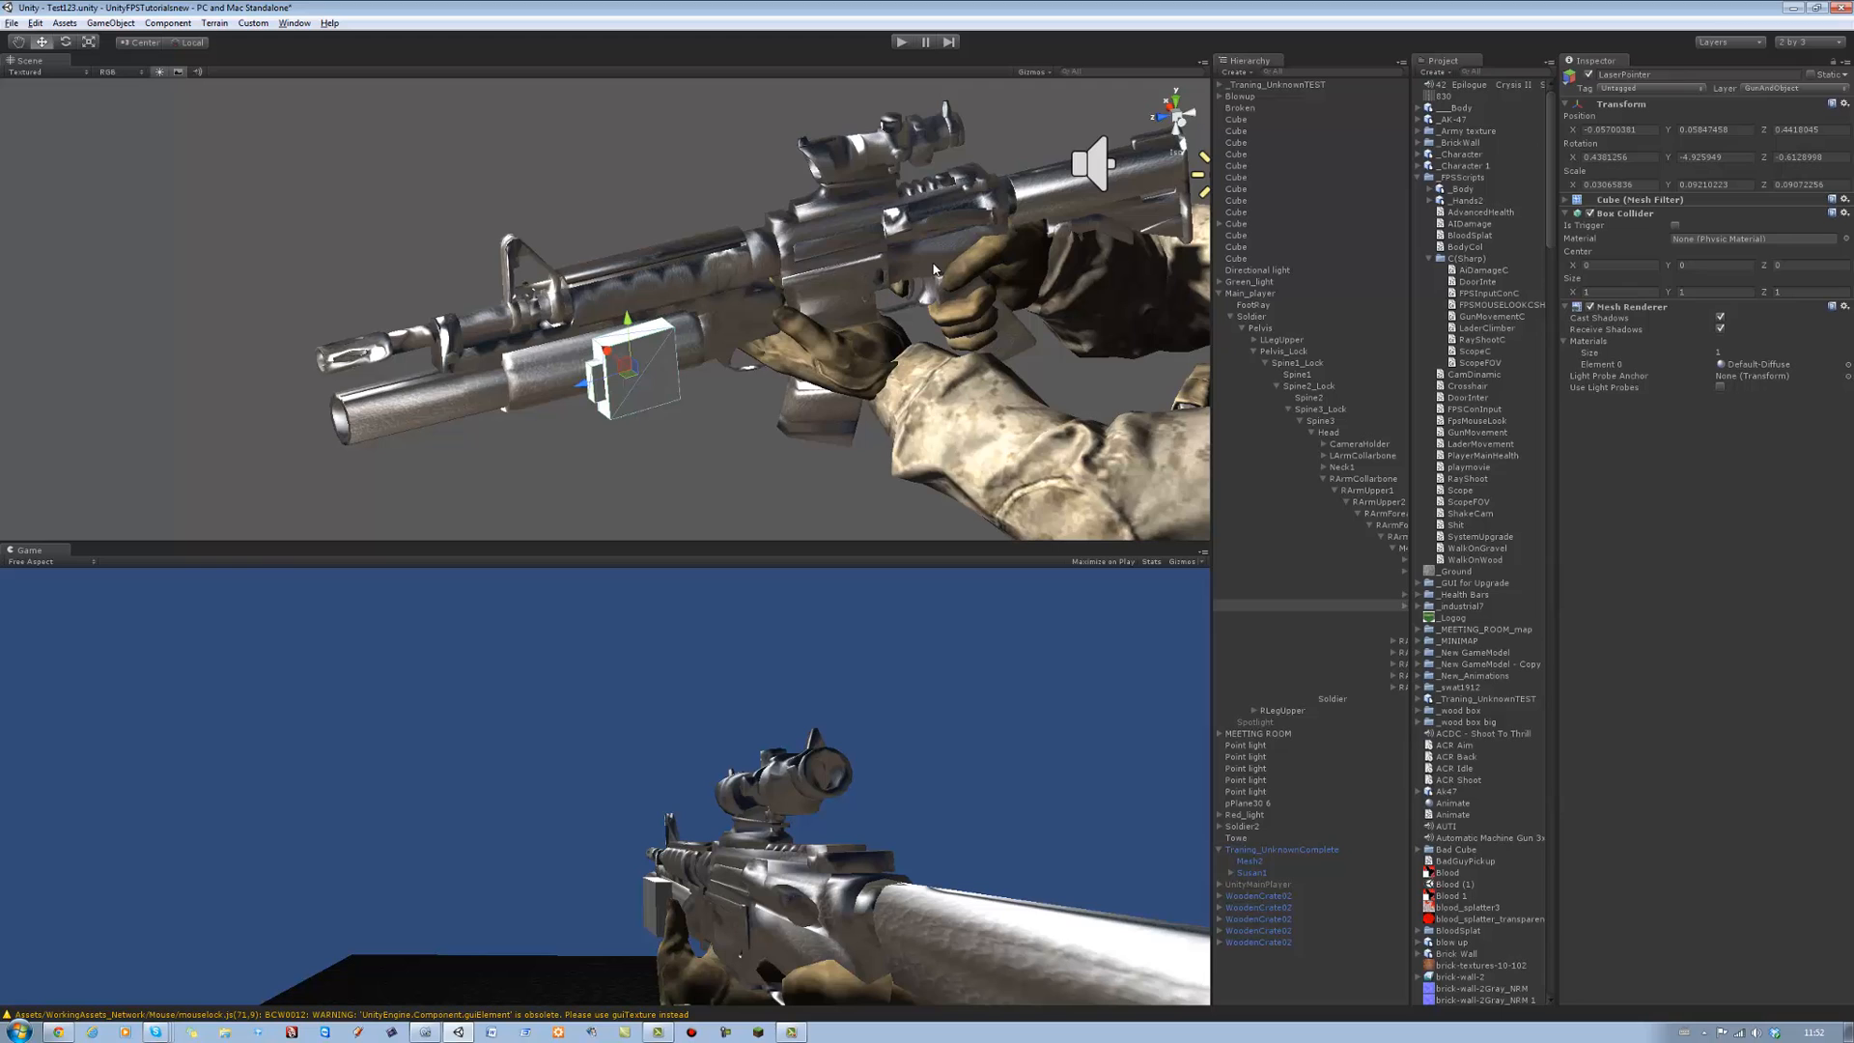
{"action": "scroll", "coordinate": [935, 272], "scroll_direction": "up", "scroll_amount": 3}
{"action": "scroll", "coordinate": [725, 289], "scroll_direction": "up", "scroll_amount": 2}
{"action": "left_click", "coordinate": [594, 405]}
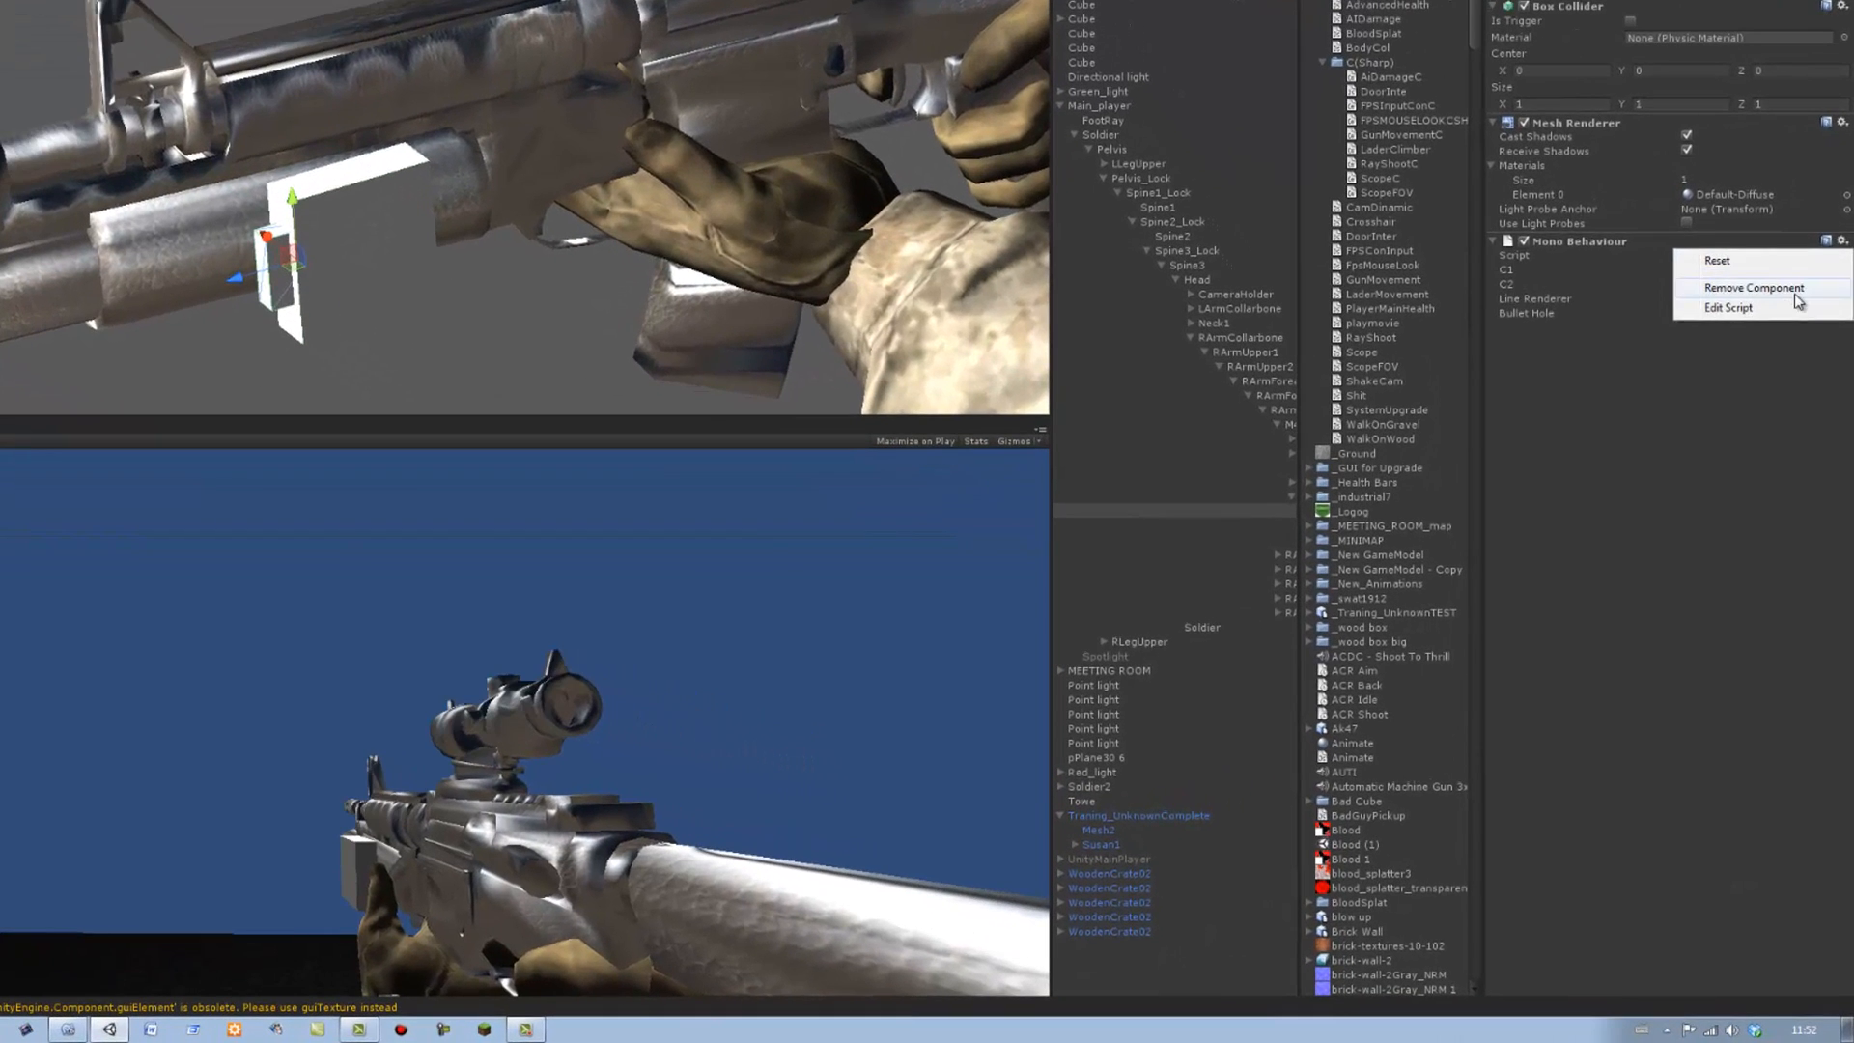
Widen the Hierarchy and select the LaserPointer object nested under the rifle.
{"action": "left_click", "coordinate": [372, 254]}
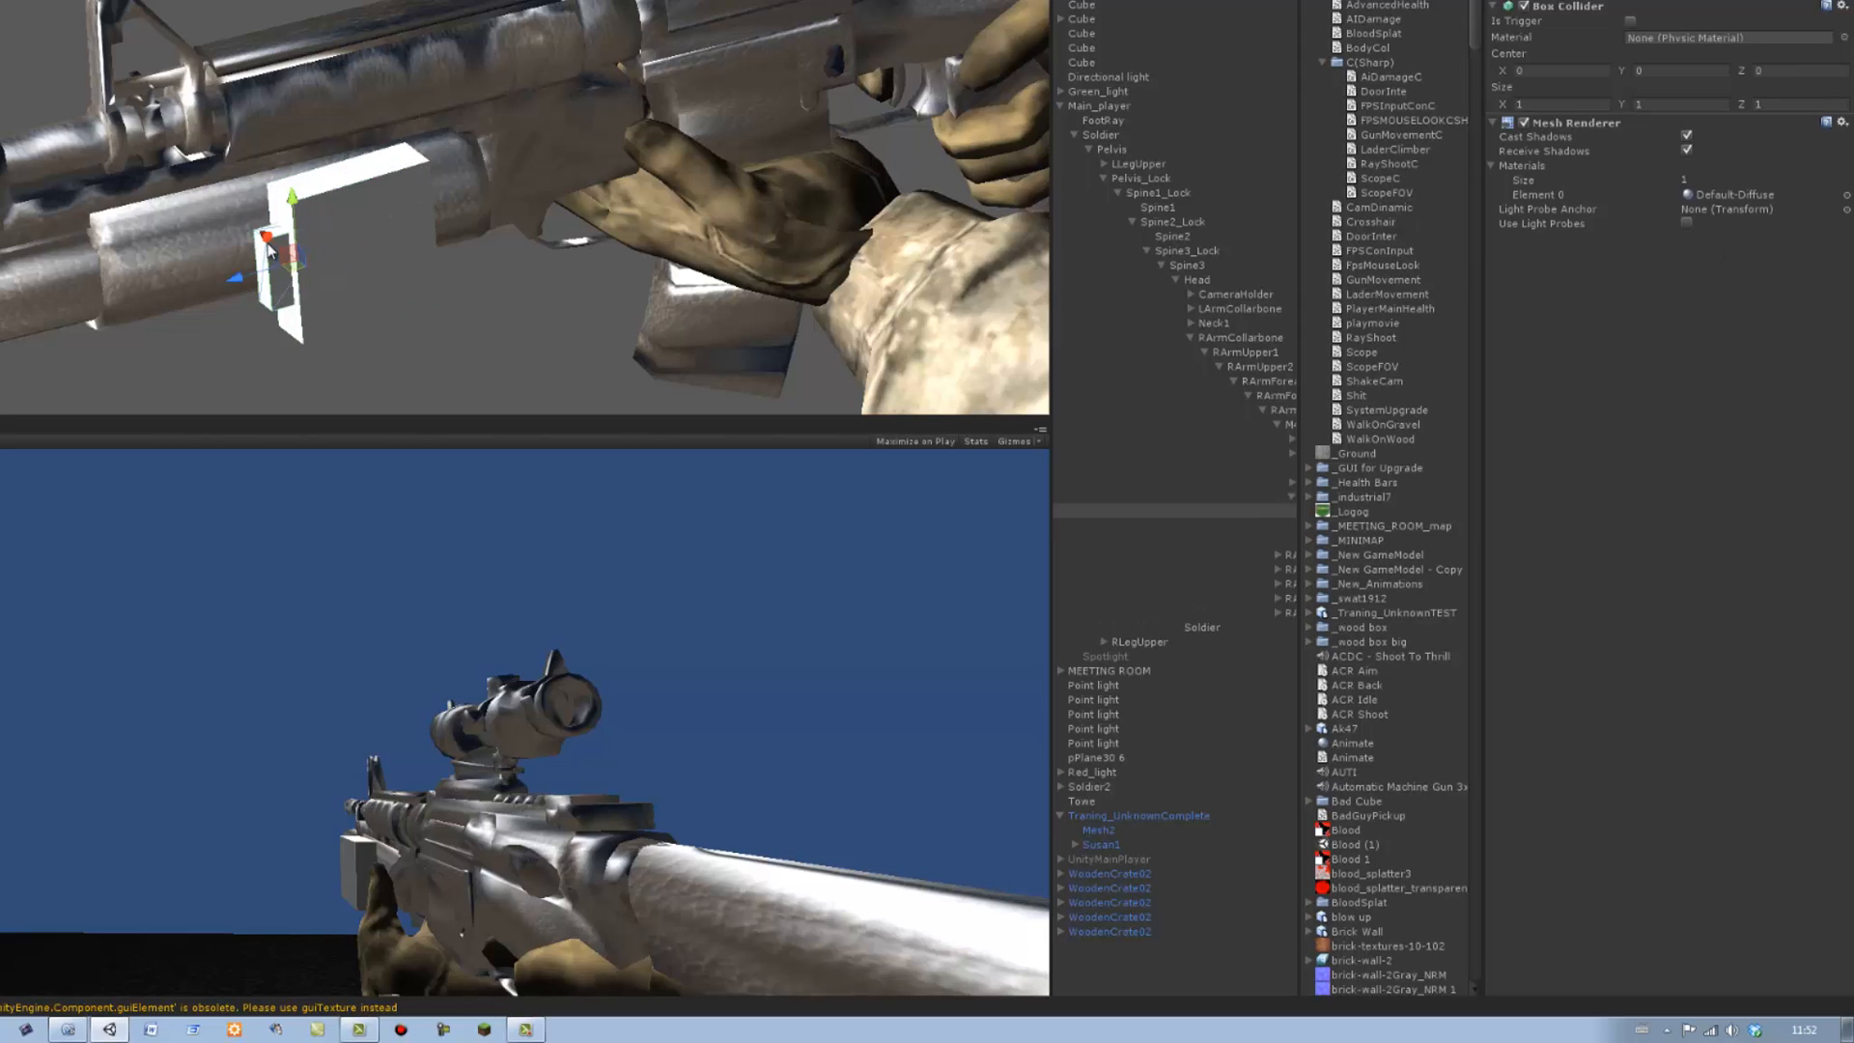
{"action": "left_click", "coordinate": [445, 100]}
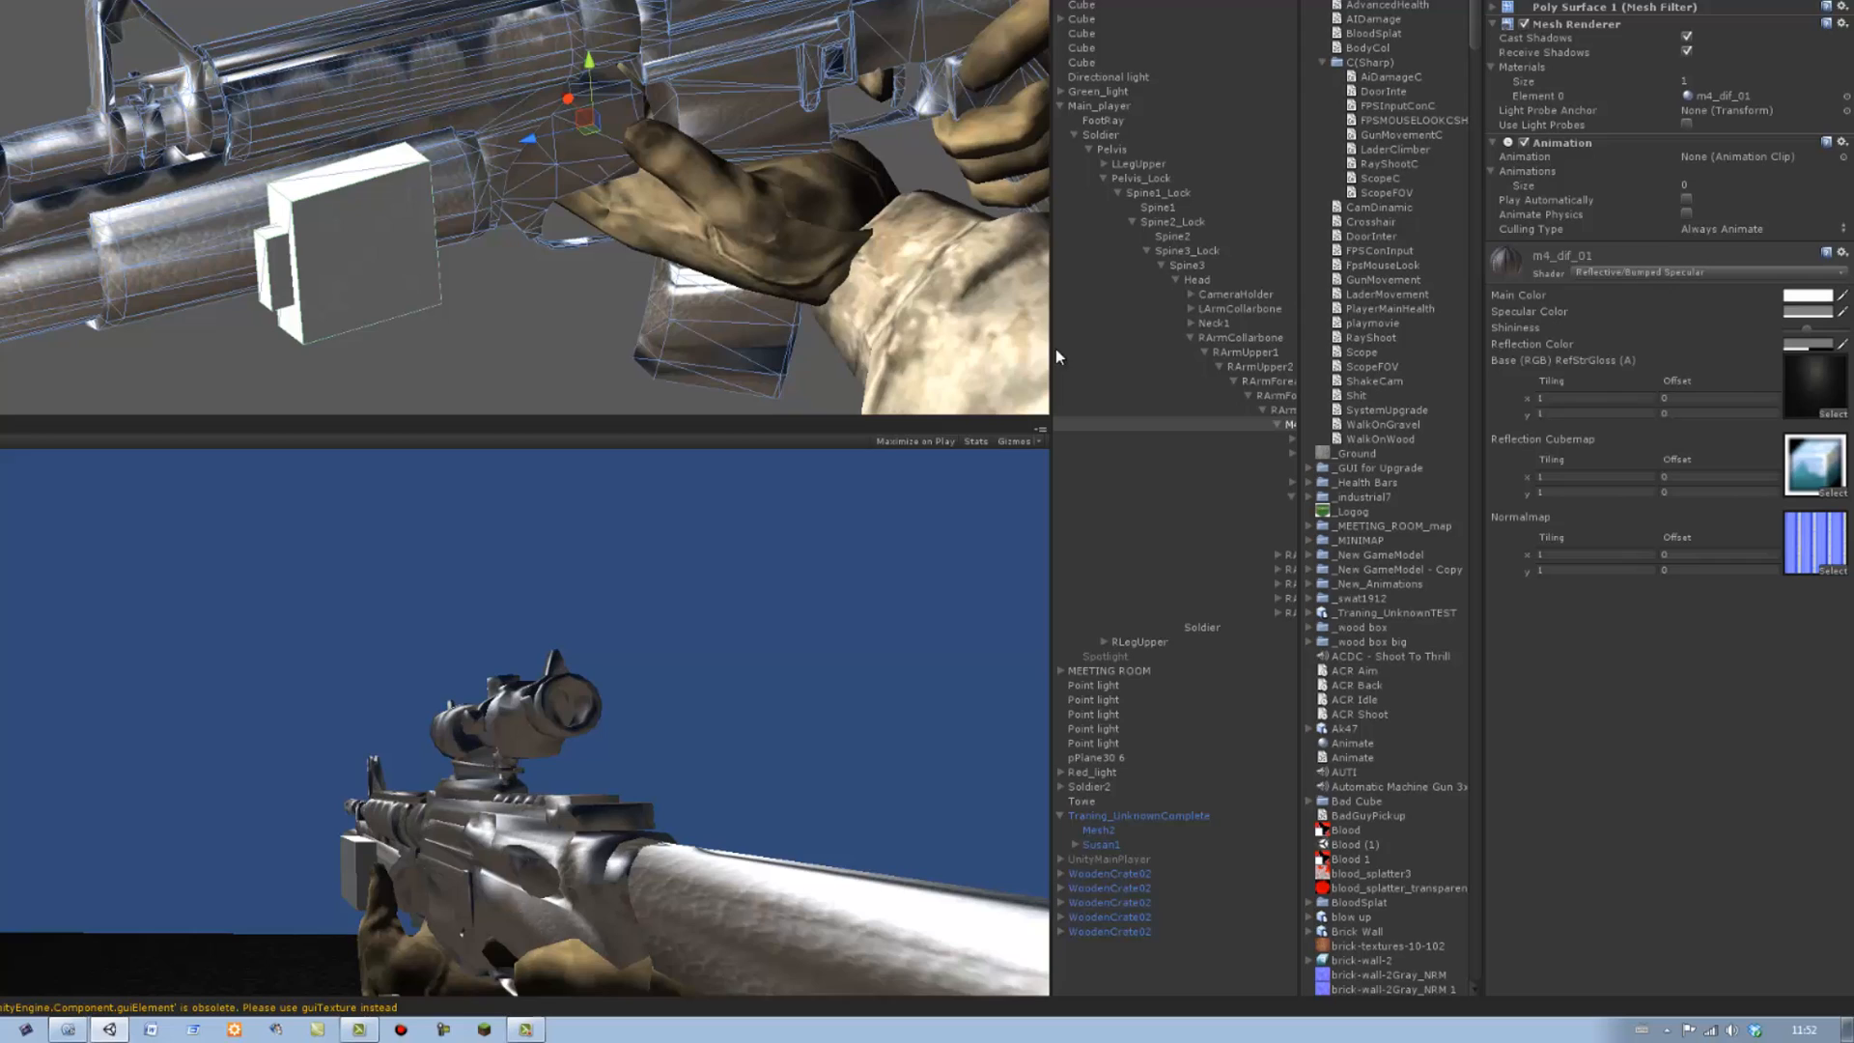
{"action": "left_click_drag", "start_coordinate": [1053, 349], "coordinate": [944, 378]}
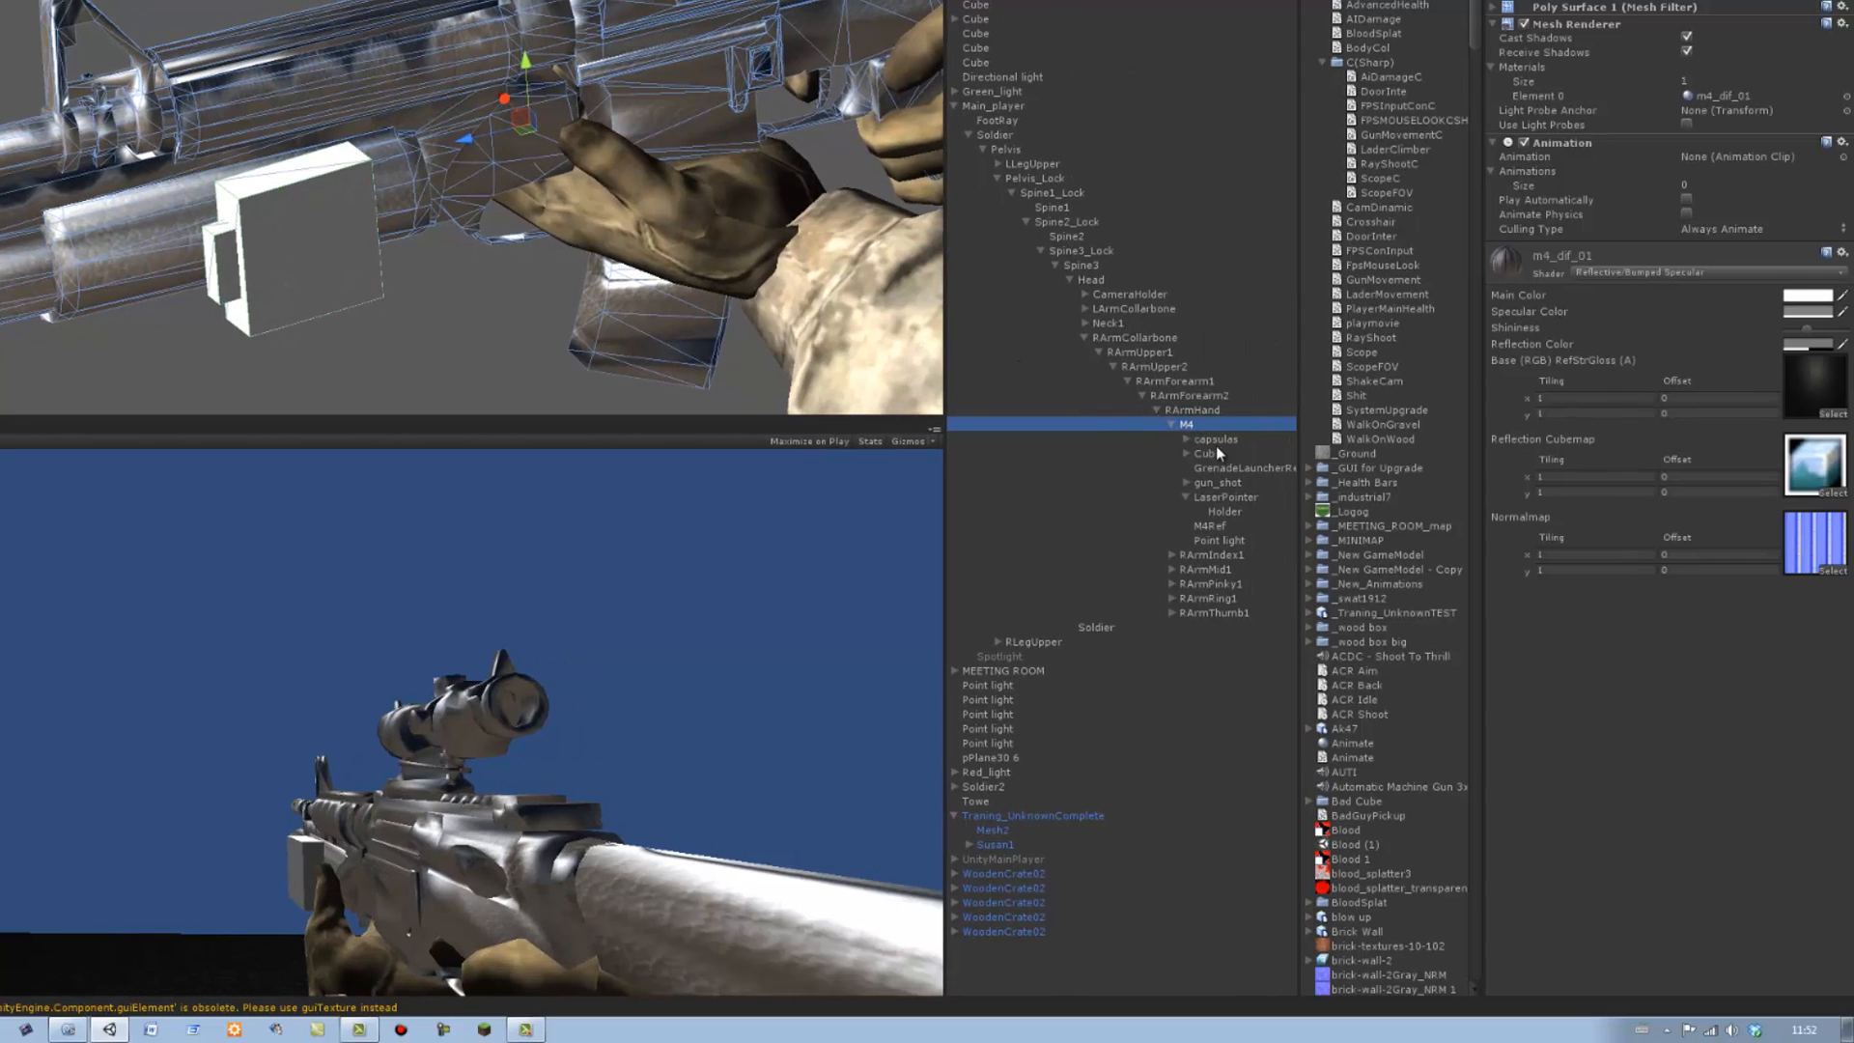
{"action": "left_click", "coordinate": [1211, 497]}
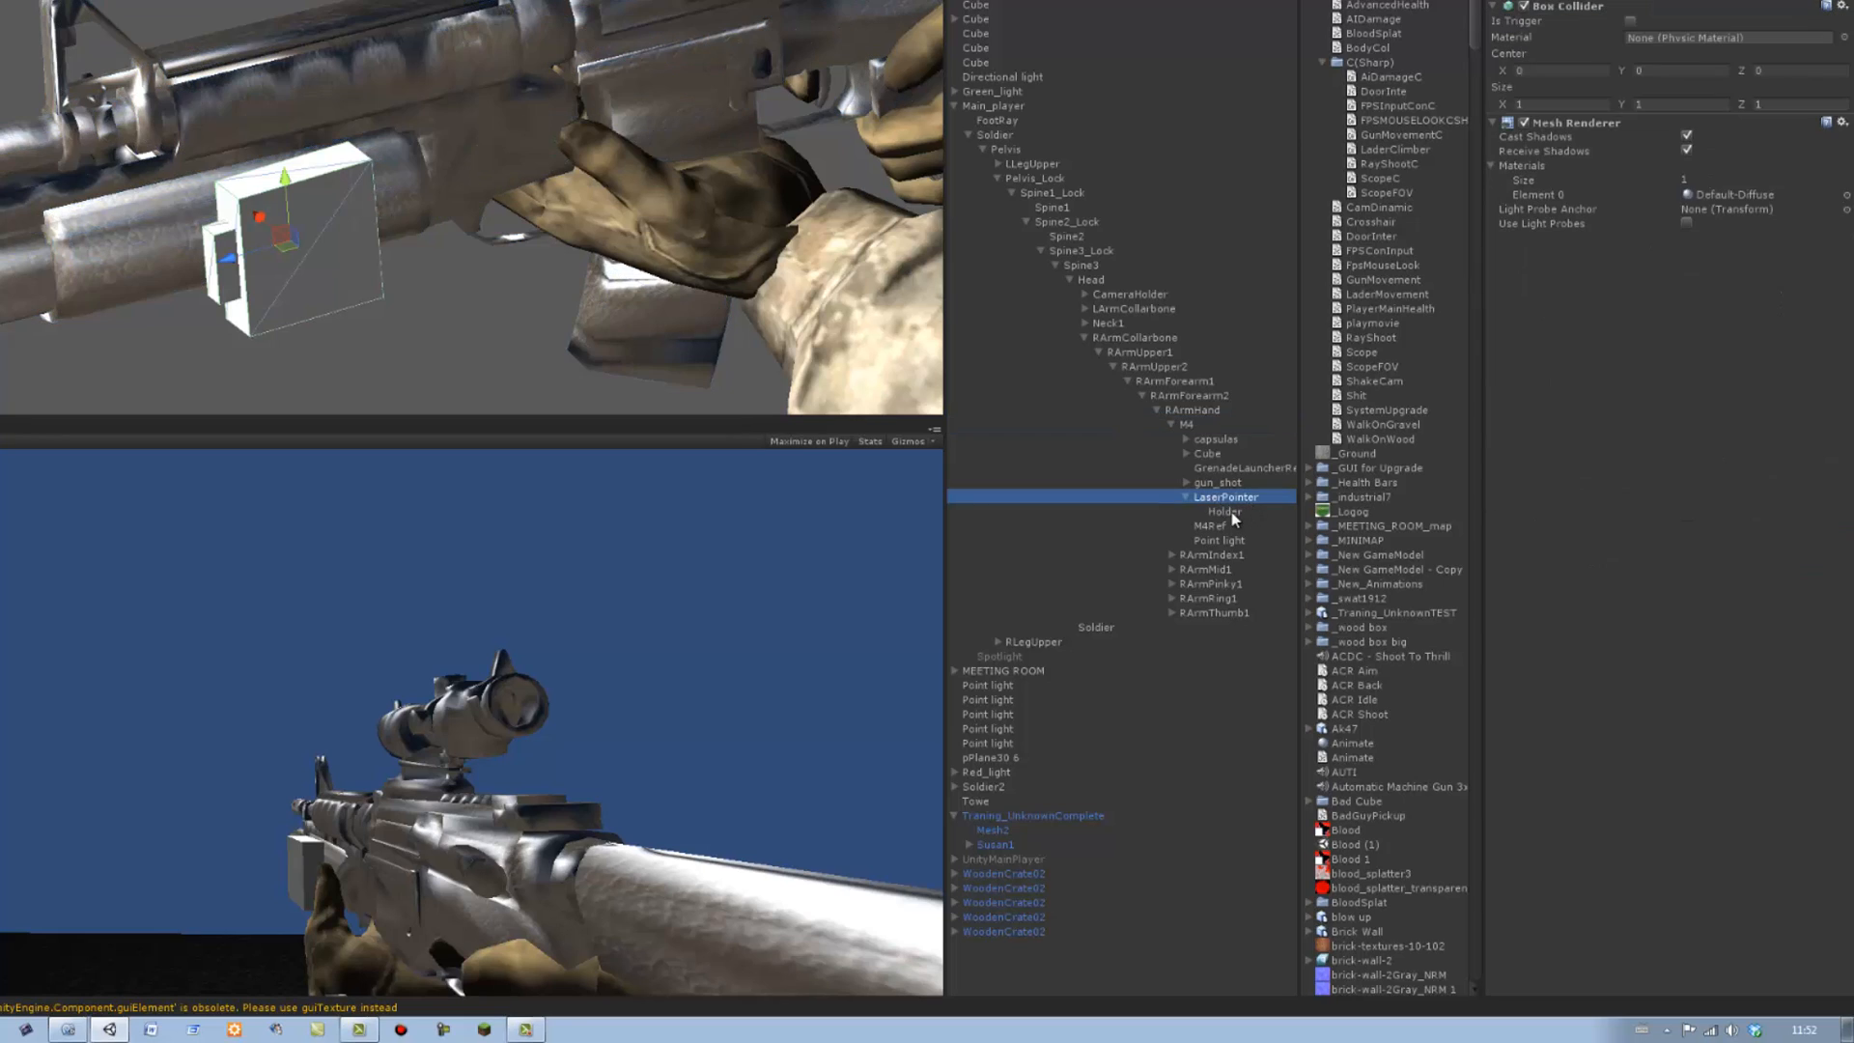
{"action": "left_click", "coordinate": [1225, 511]}
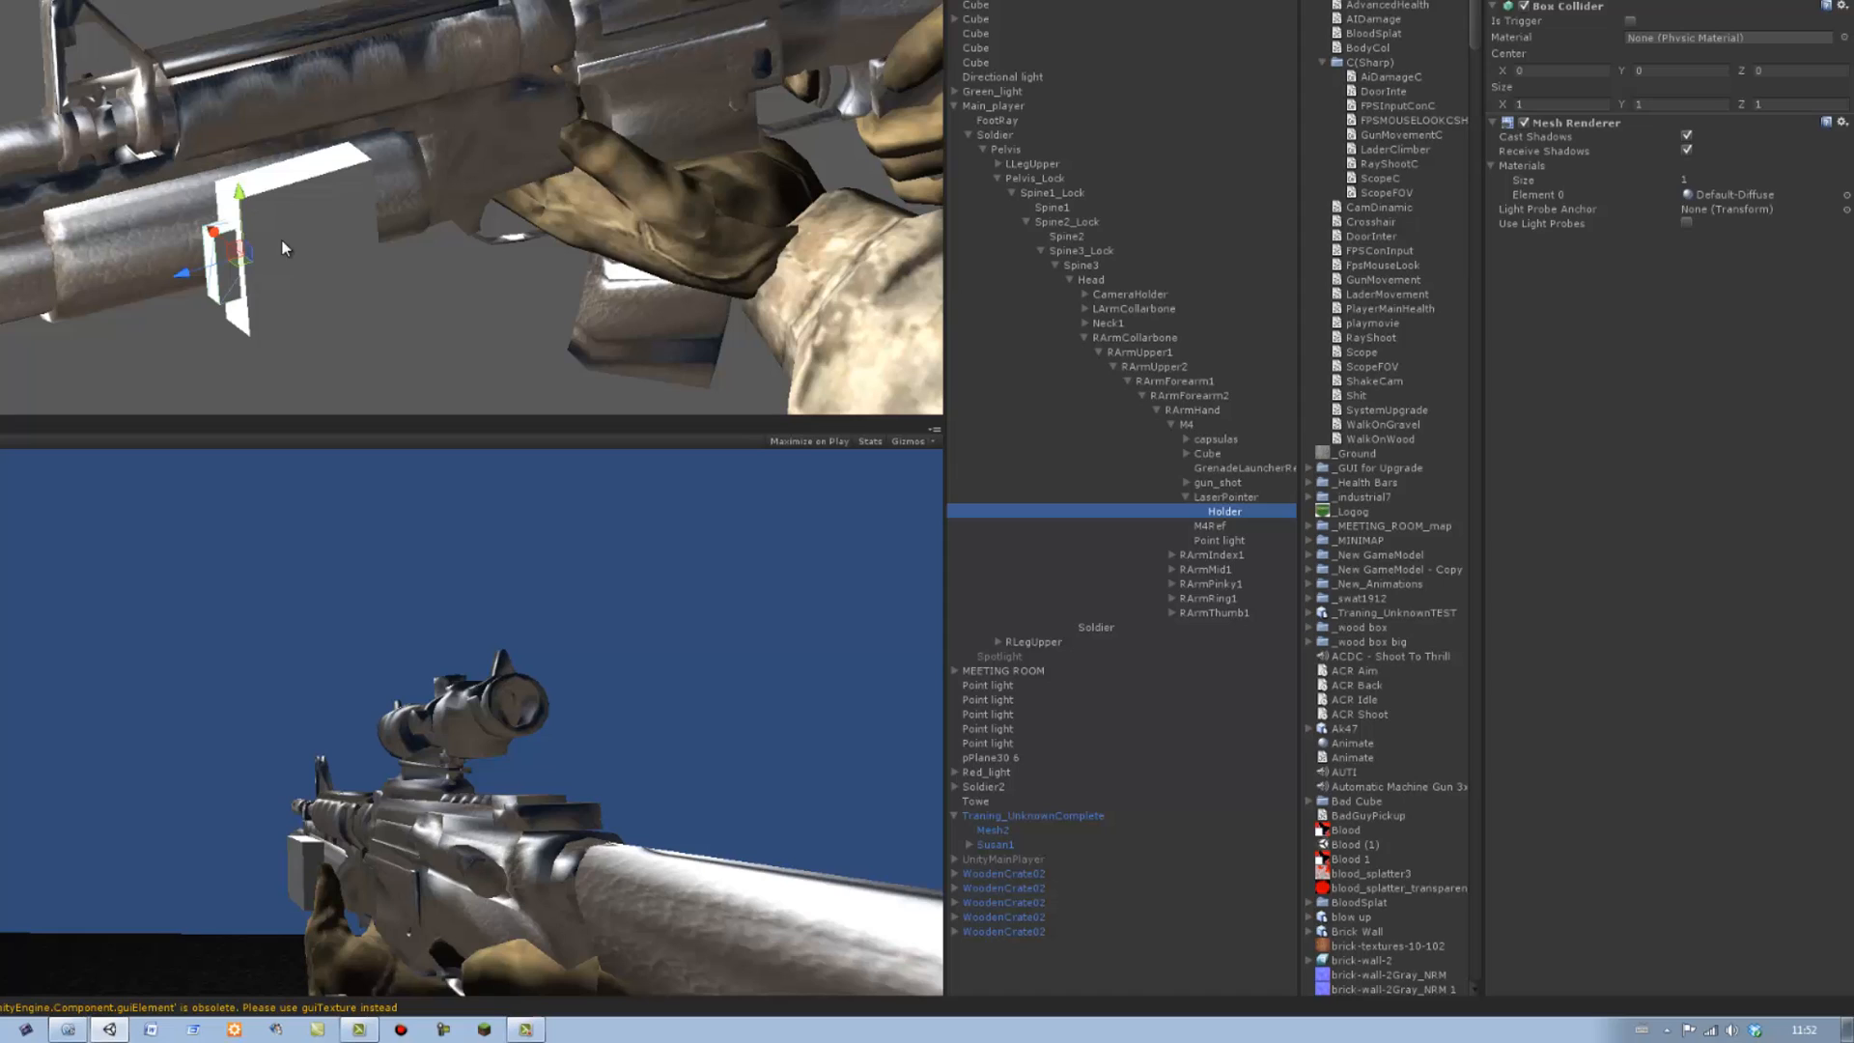
{"action": "left_click", "coordinate": [1224, 496]}
Scale the LaserPointer box down so it is much flatter and narrower.
{"action": "key", "text": "r"}
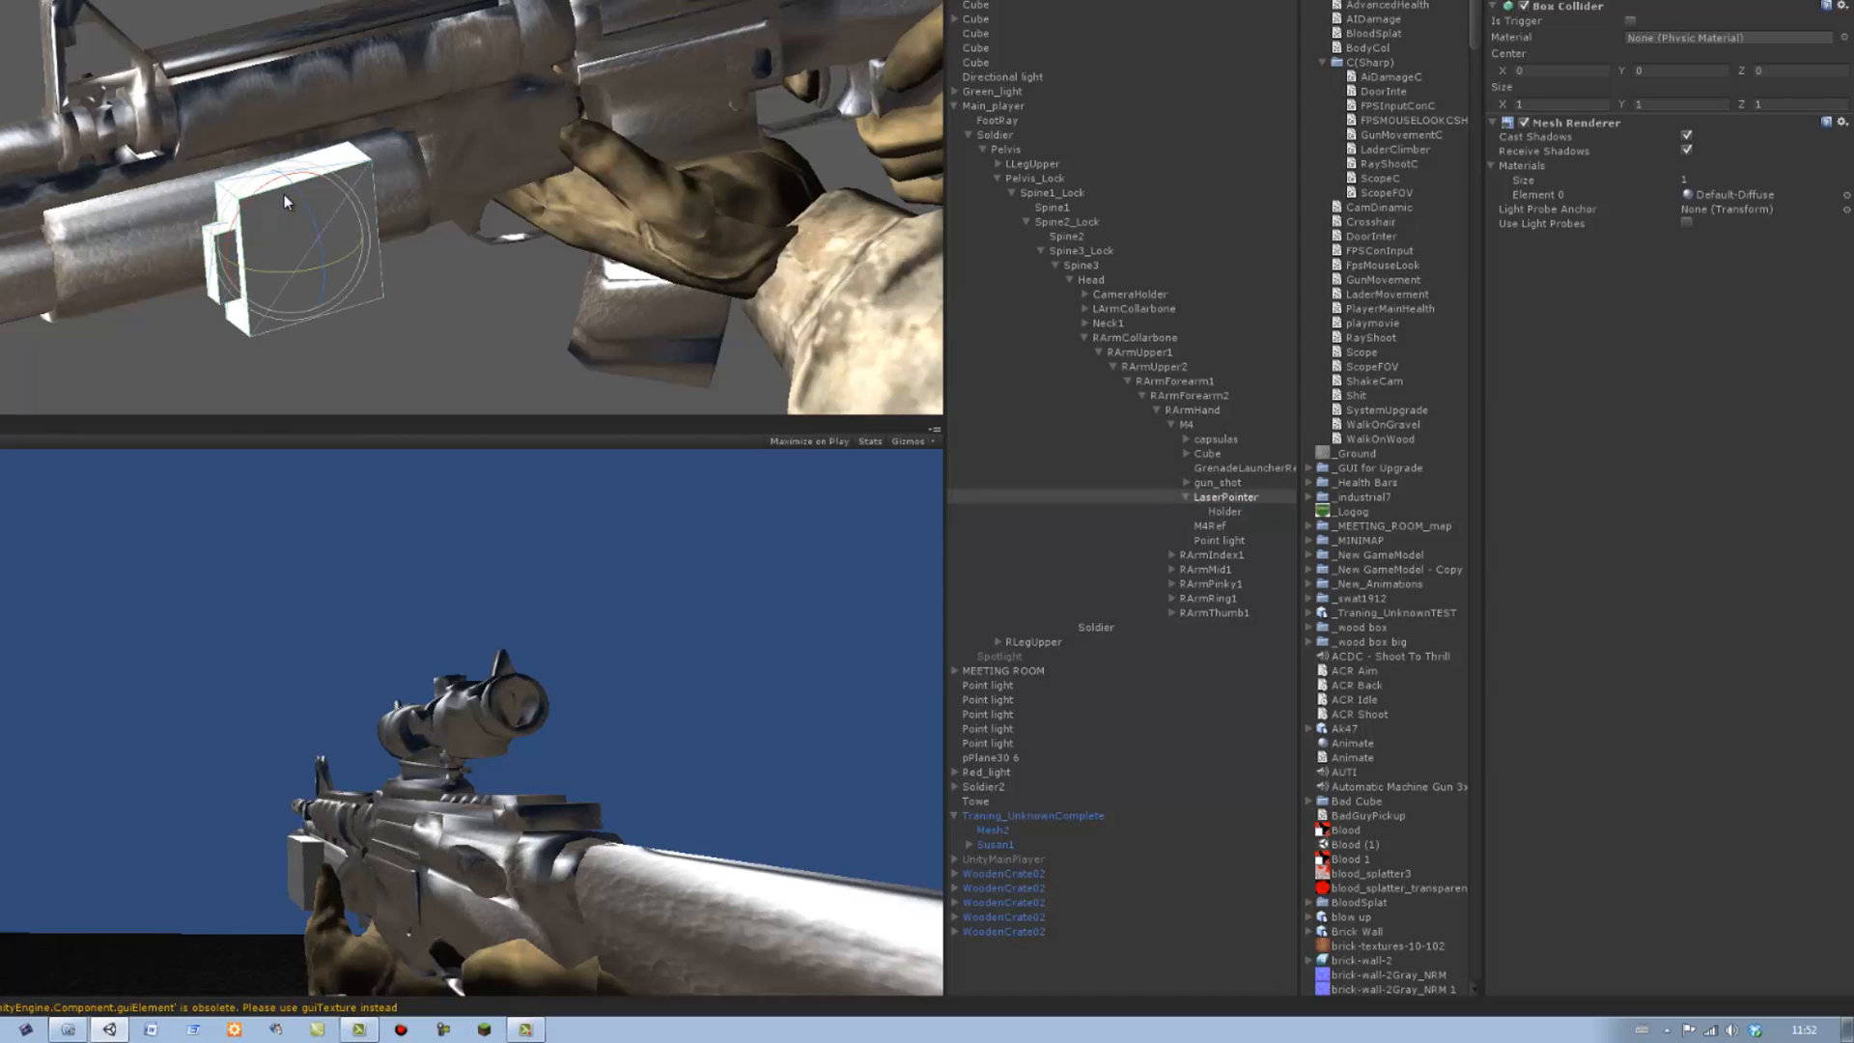
{"action": "left_click_drag", "start_coordinate": [290, 180], "coordinate": [289, 197]}
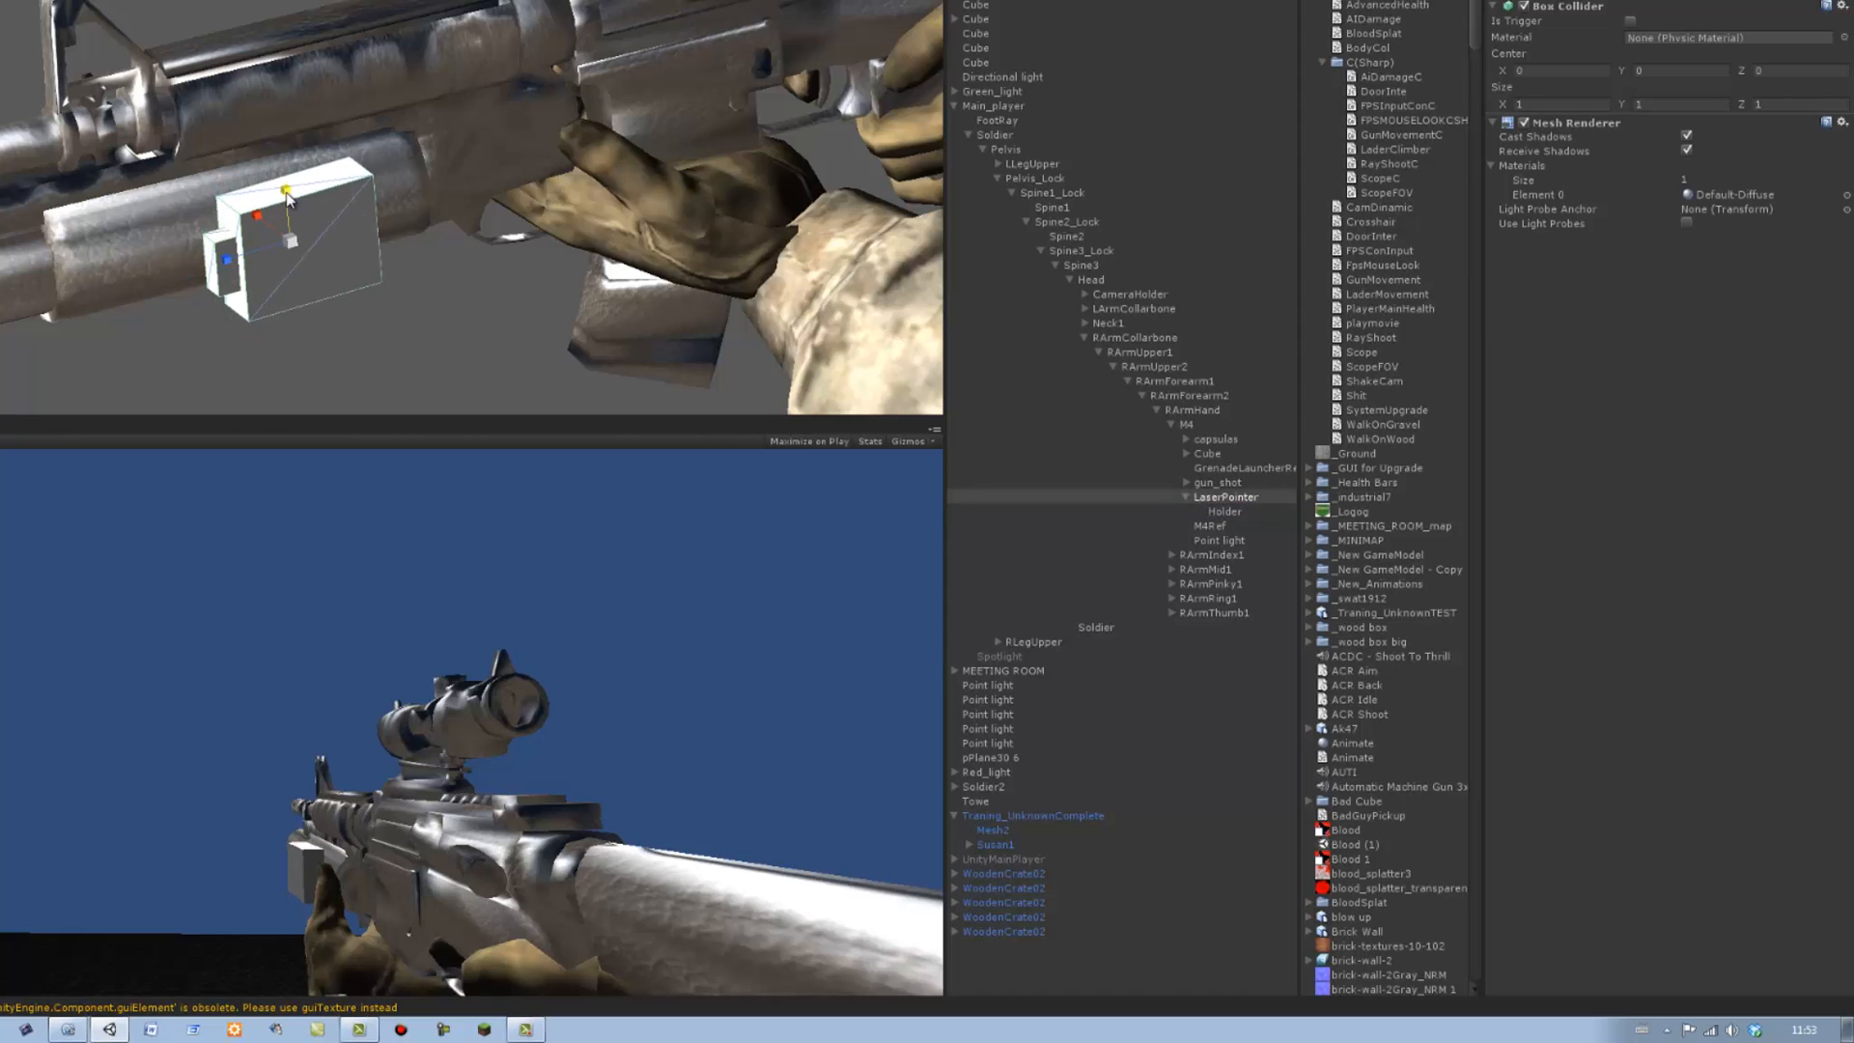
{"action": "left_click_drag", "start_coordinate": [229, 260], "coordinate": [243, 255]}
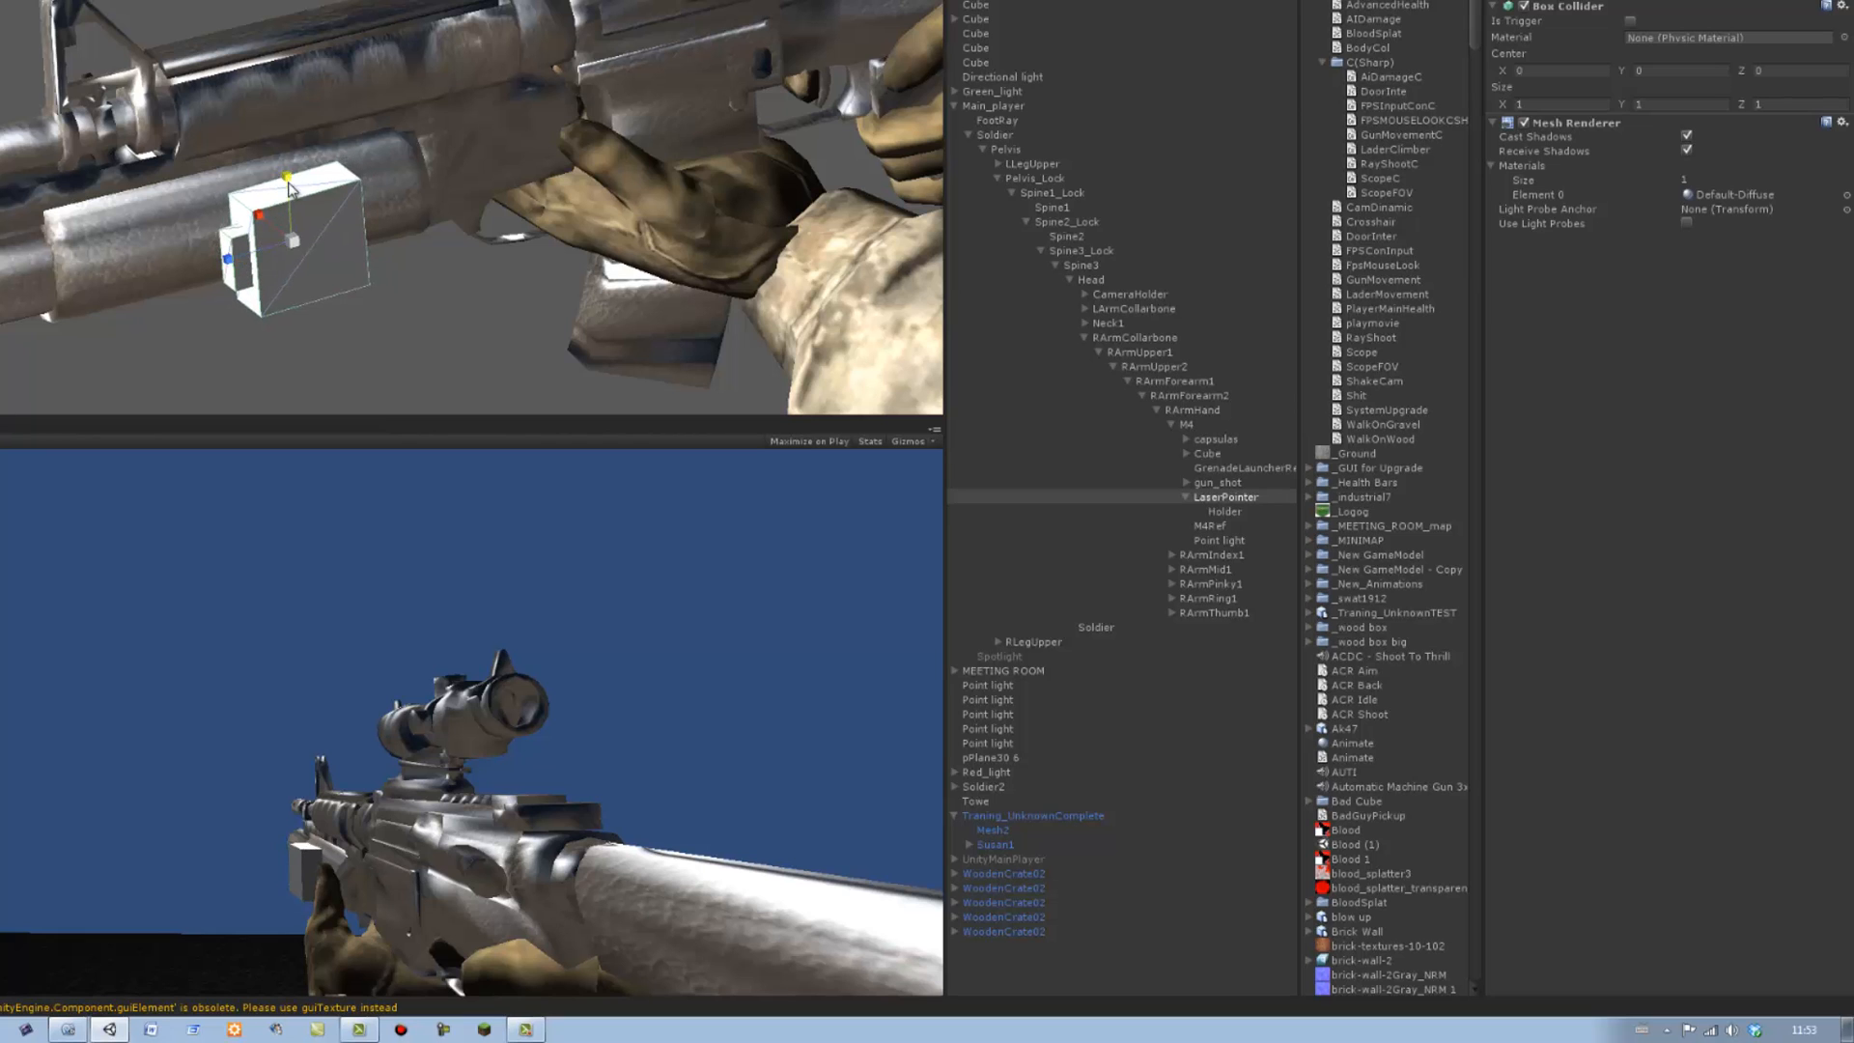
{"action": "left_click_drag", "start_coordinate": [286, 173], "coordinate": [287, 187]}
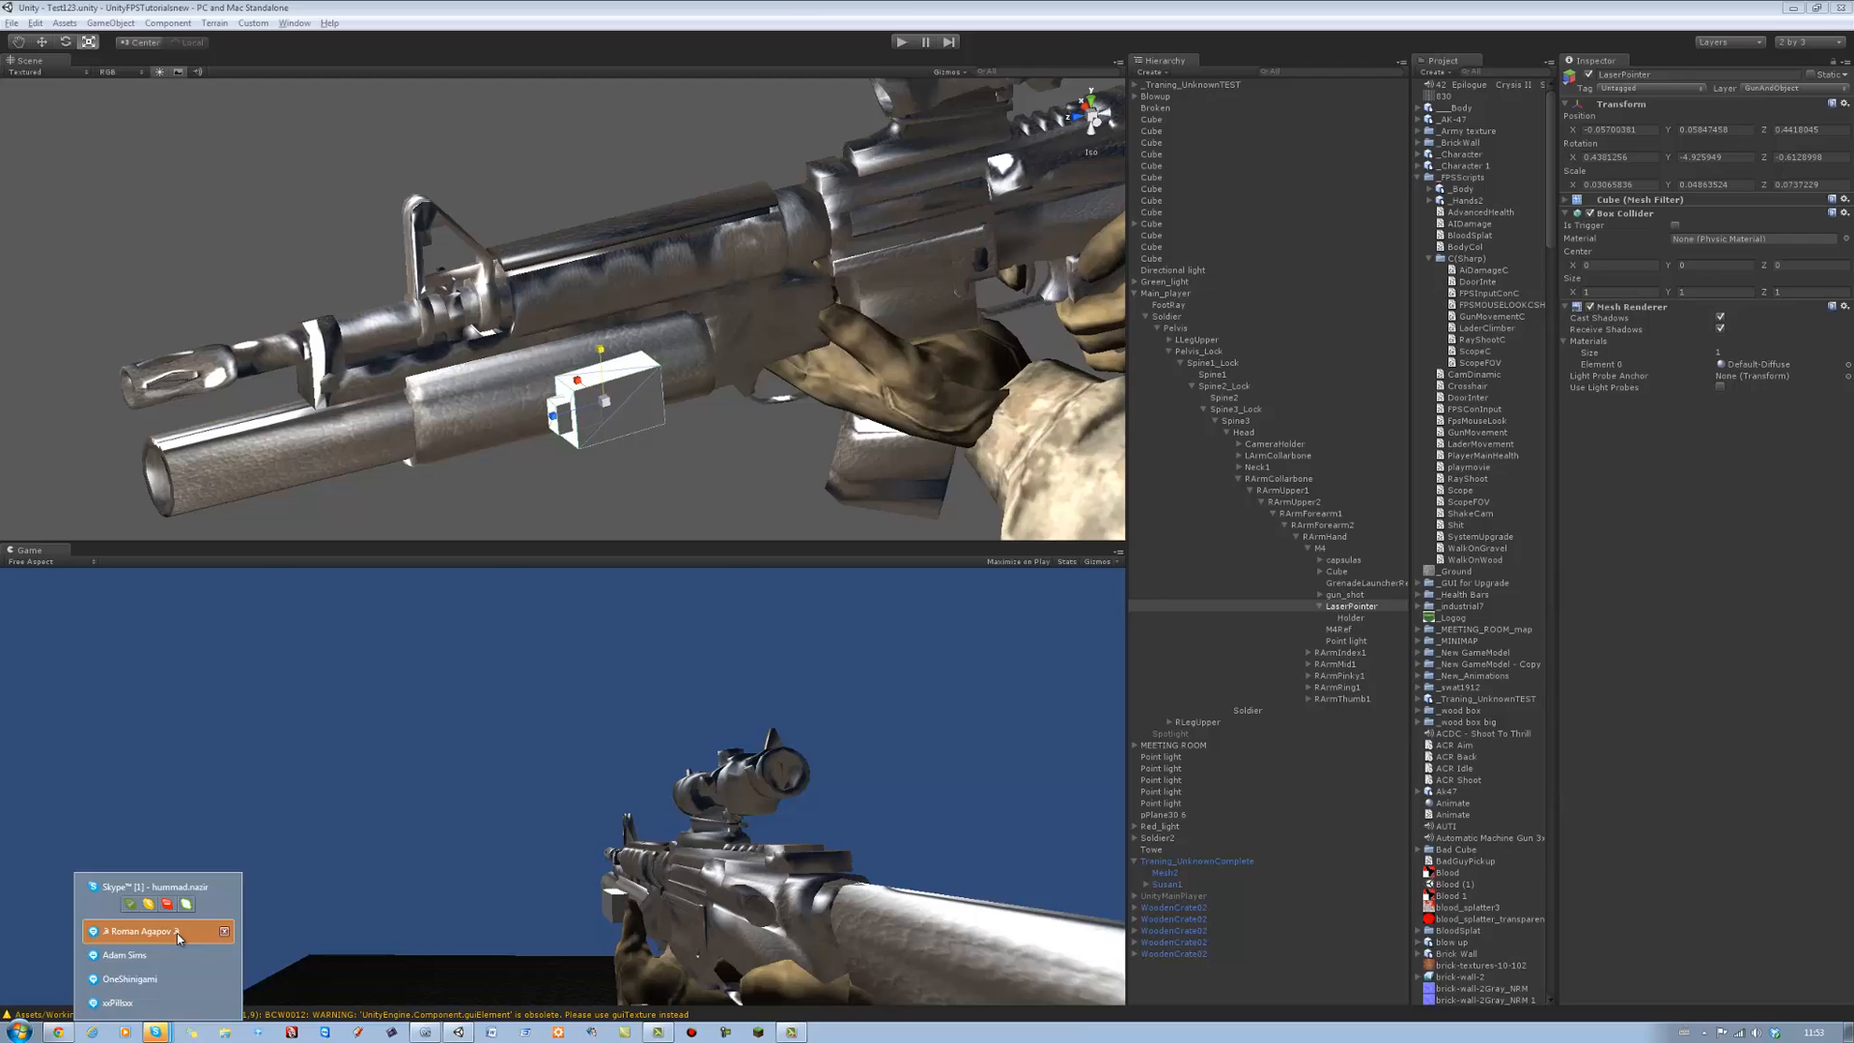
Send a quick reply in the Skype chat and return to Unity's rifle scene.
{"action": "left_click", "coordinate": [157, 930]}
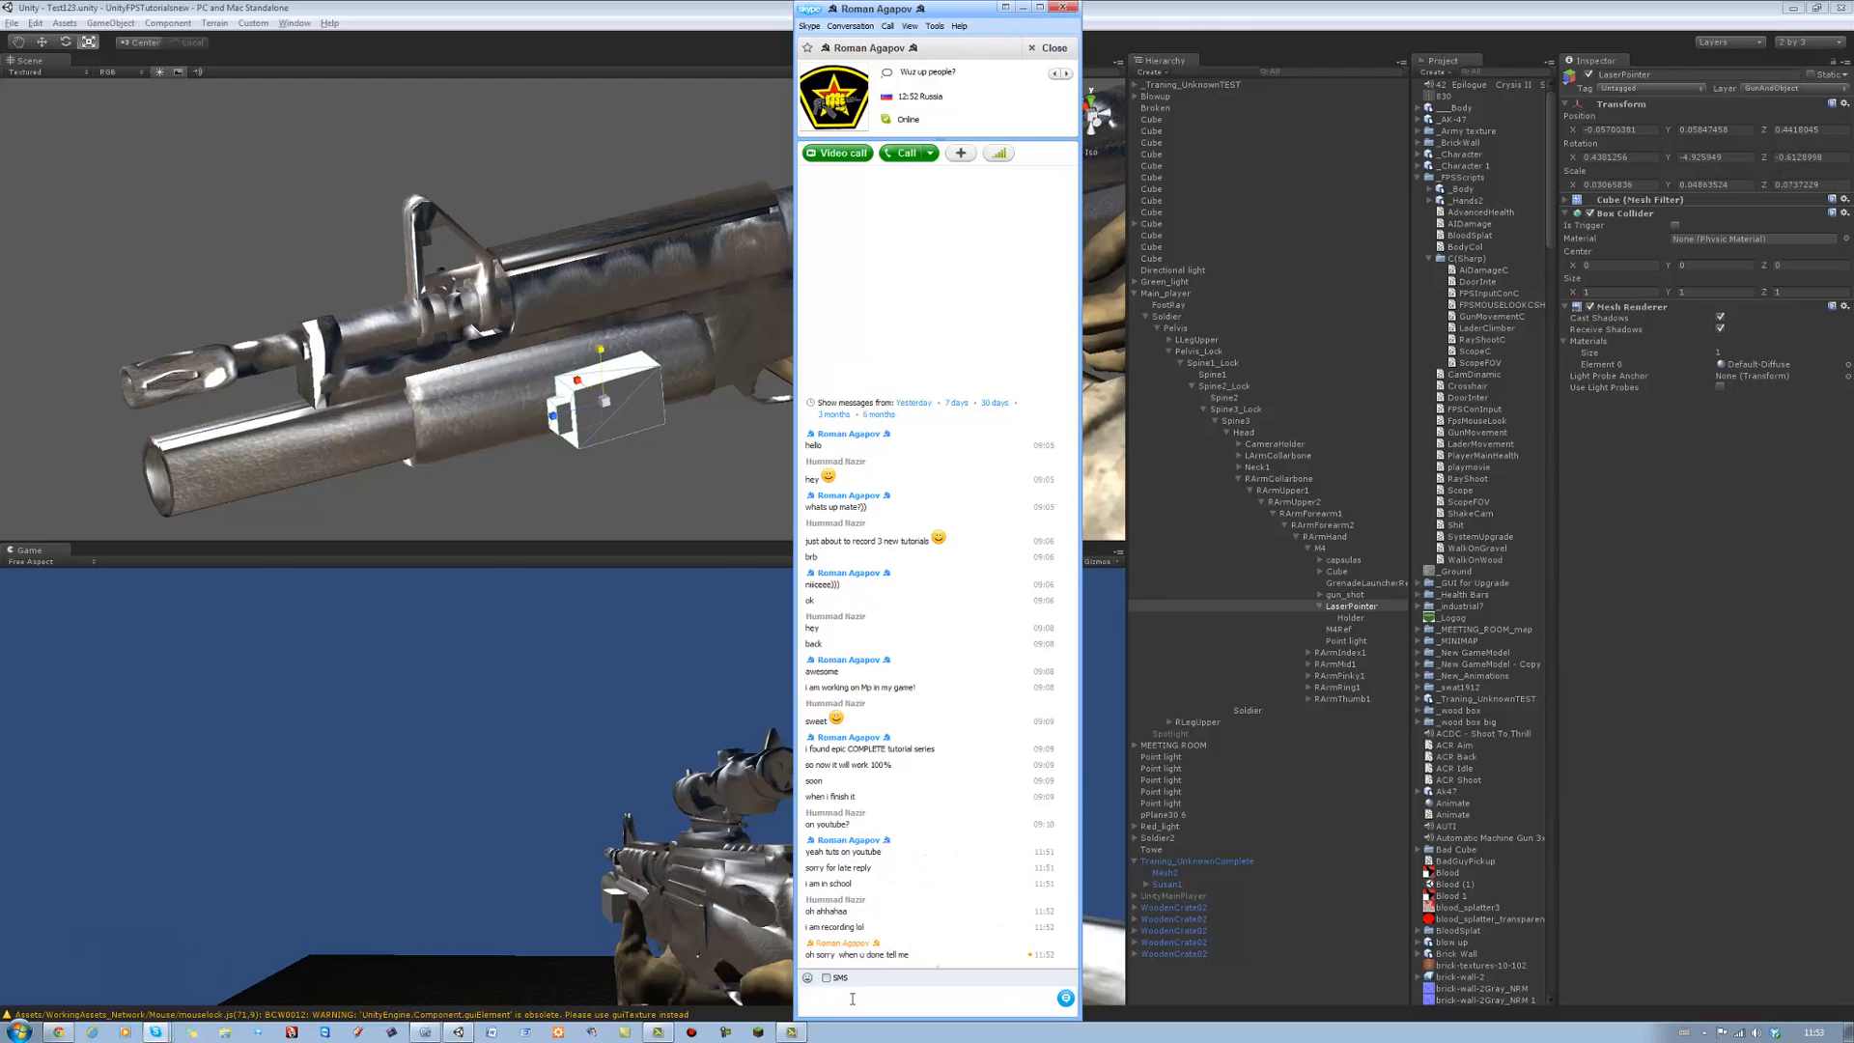
{"action": "key", "text": "Return"}
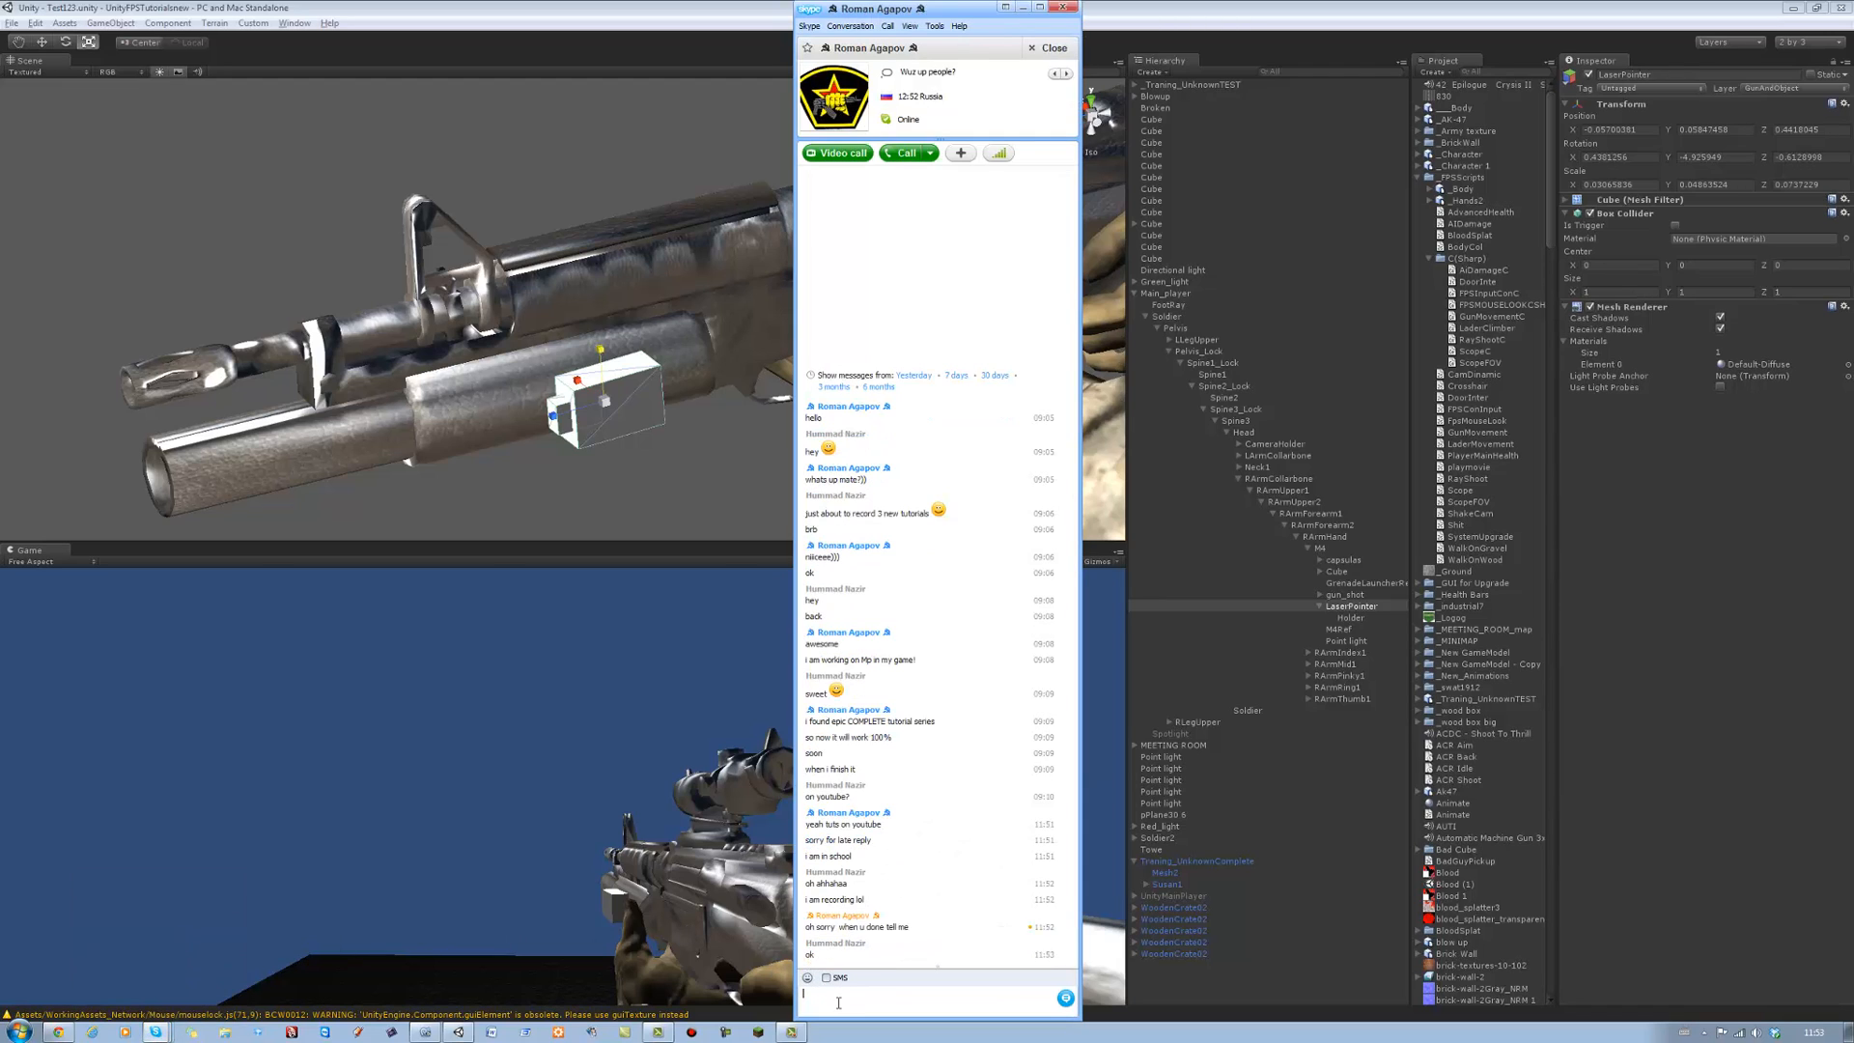
{"action": "left_click", "coordinate": [807, 300]}
{"action": "left_click_drag", "start_coordinate": [807, 300], "coordinate": [560, 316], "text": "alt"}
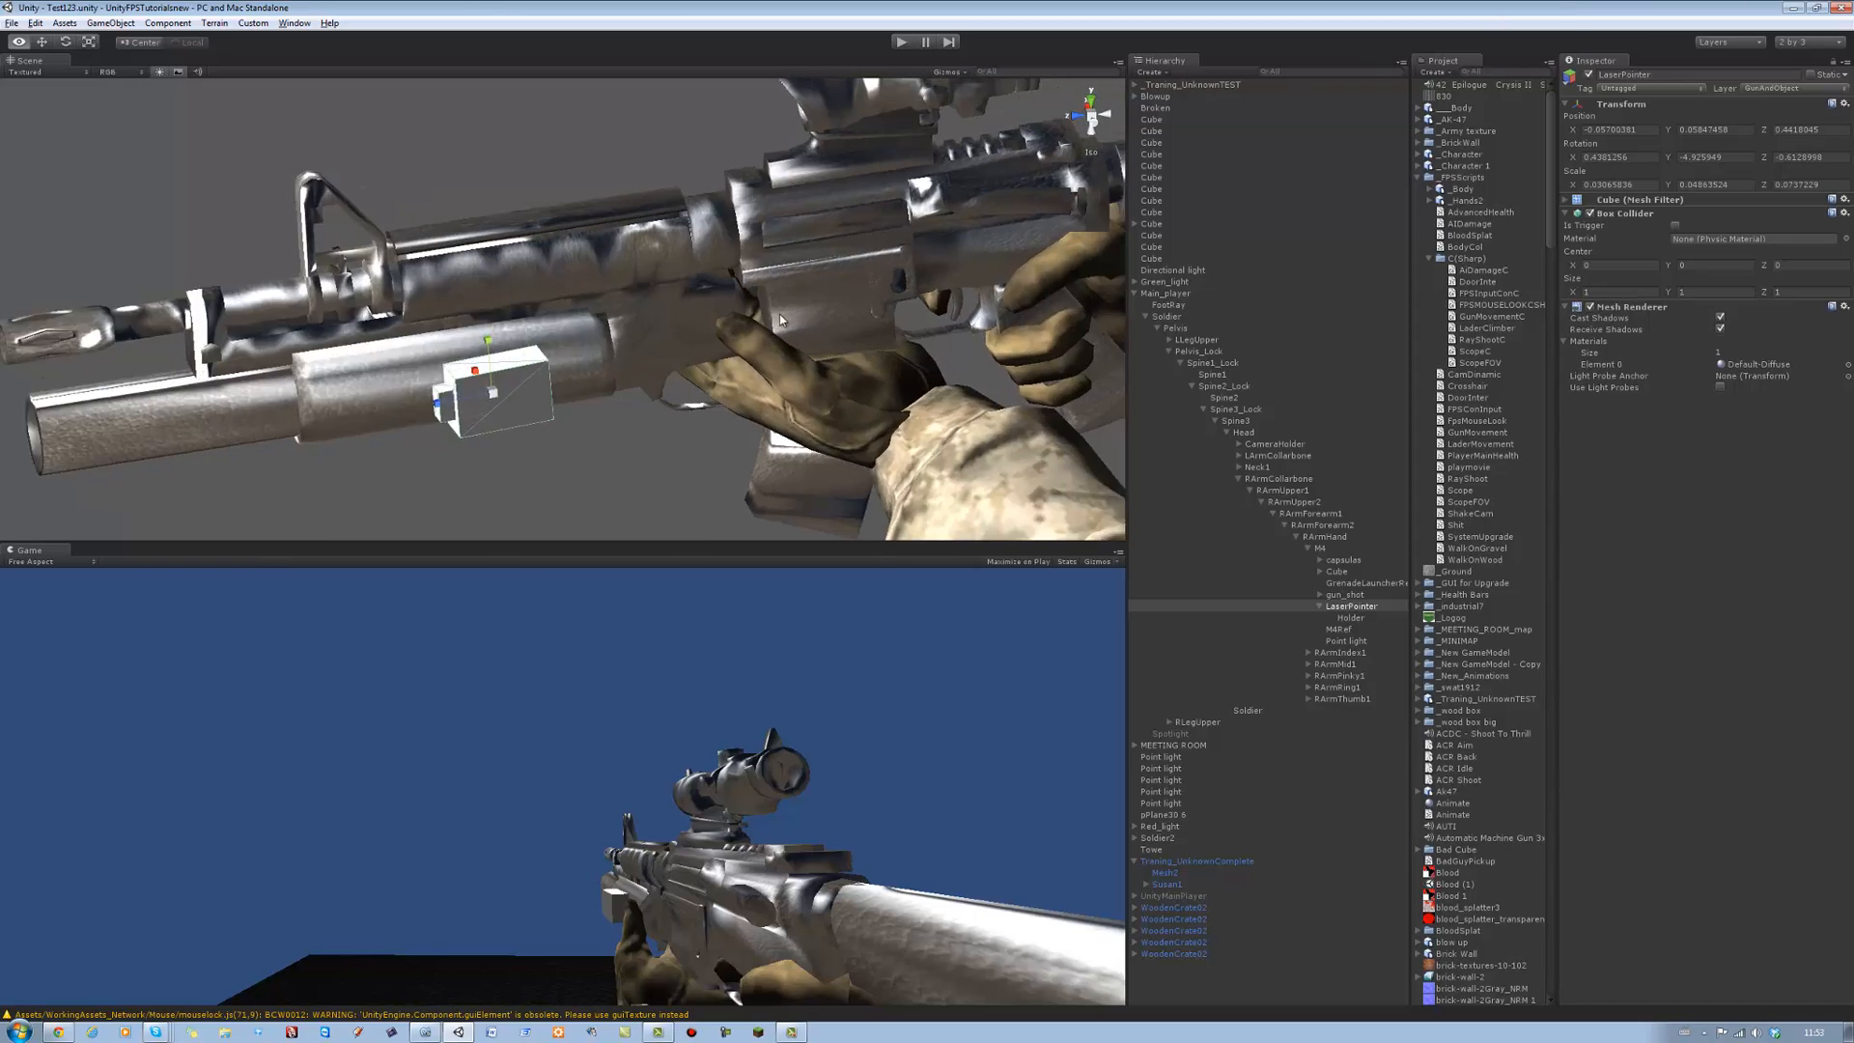
Create a new Javascript file named LaserPoint in the _FPSScripts folder and select it.
{"action": "left_click", "coordinate": [1467, 179]}
{"action": "right_click", "coordinate": [1466, 178]}
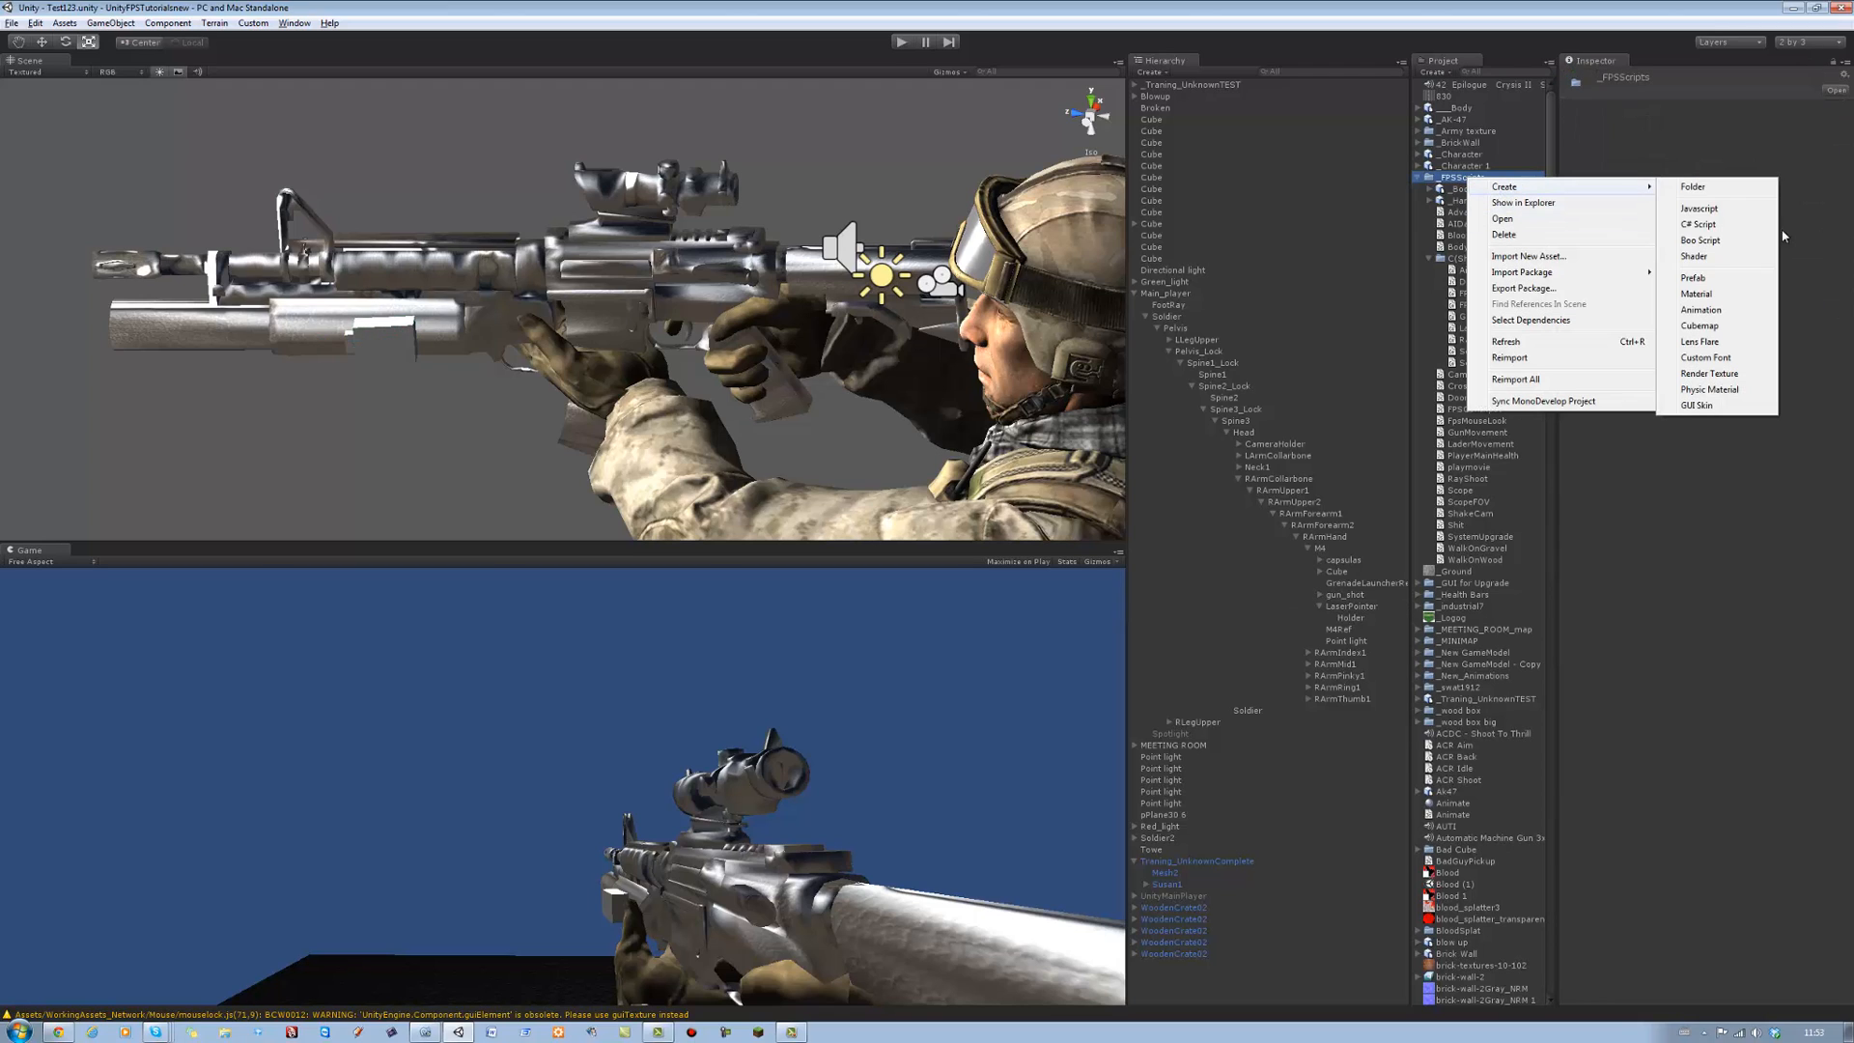
{"action": "left_click", "coordinate": [1710, 209]}
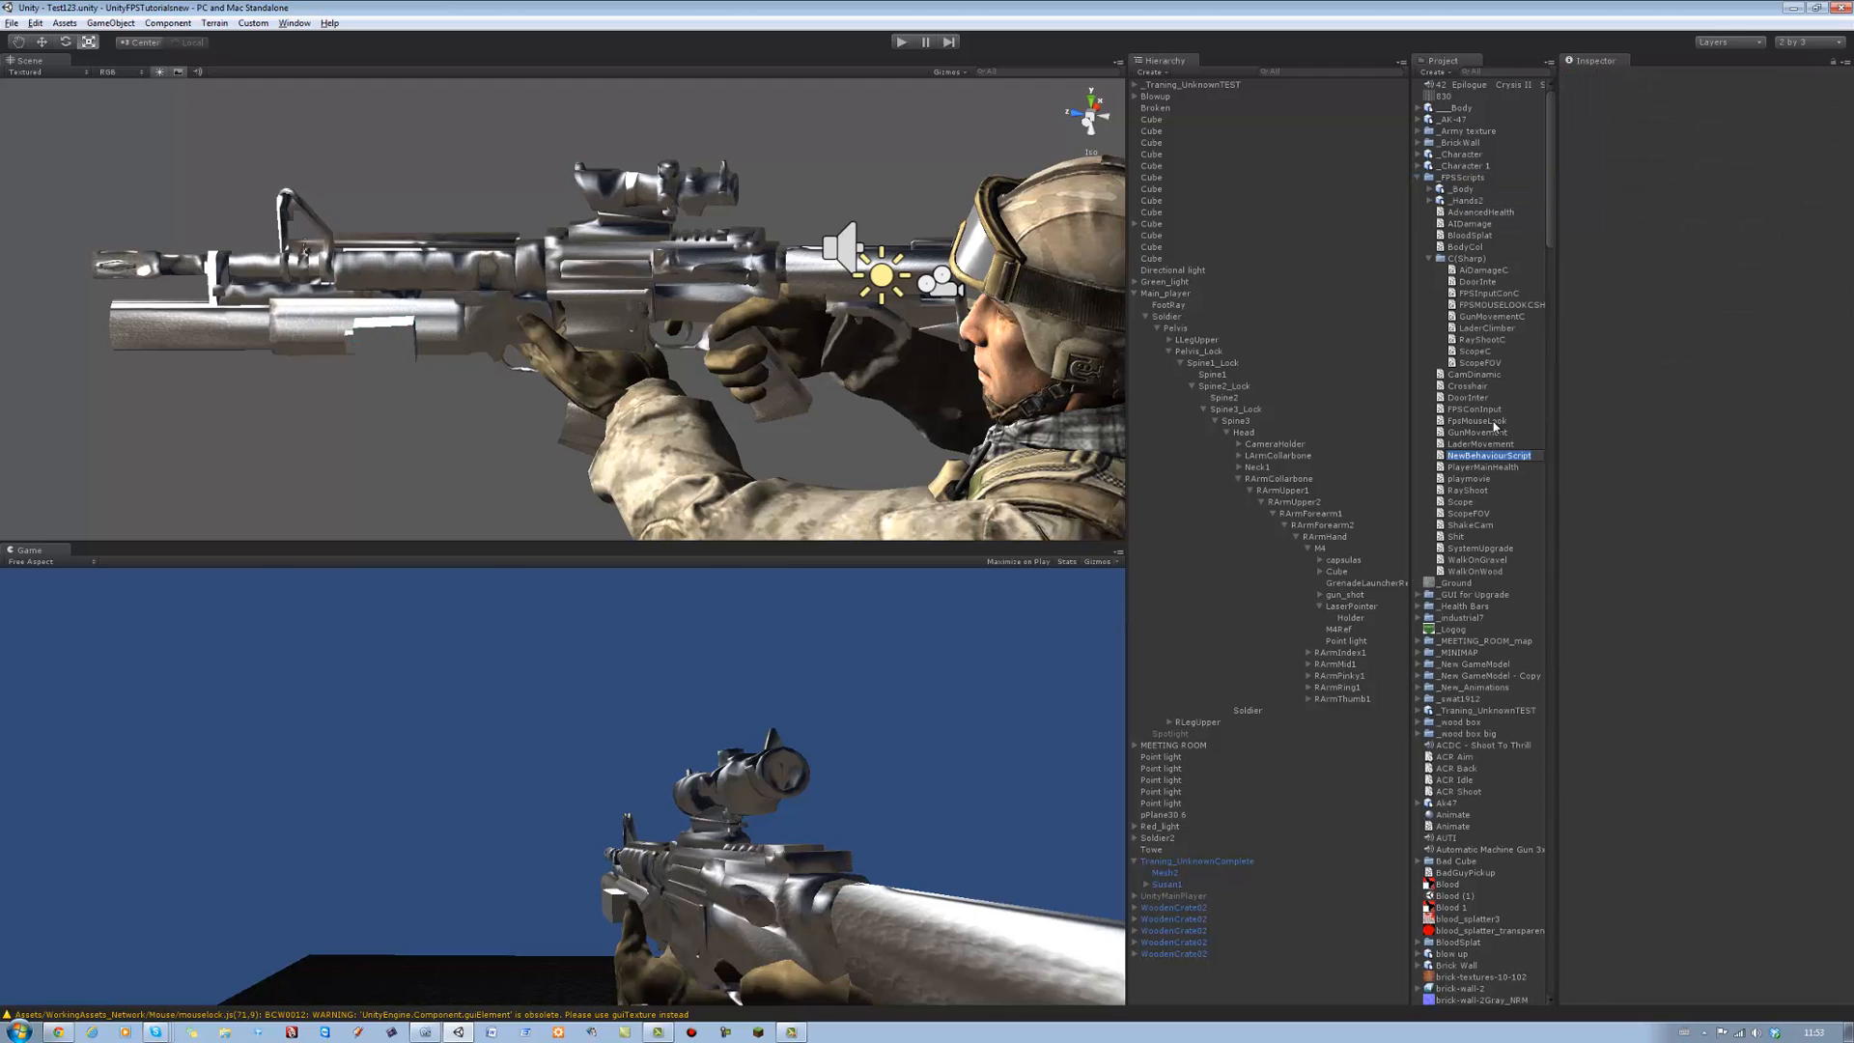
{"action": "type", "text": "LaserPoint"}
{"action": "left_click", "coordinate": [1471, 455]}
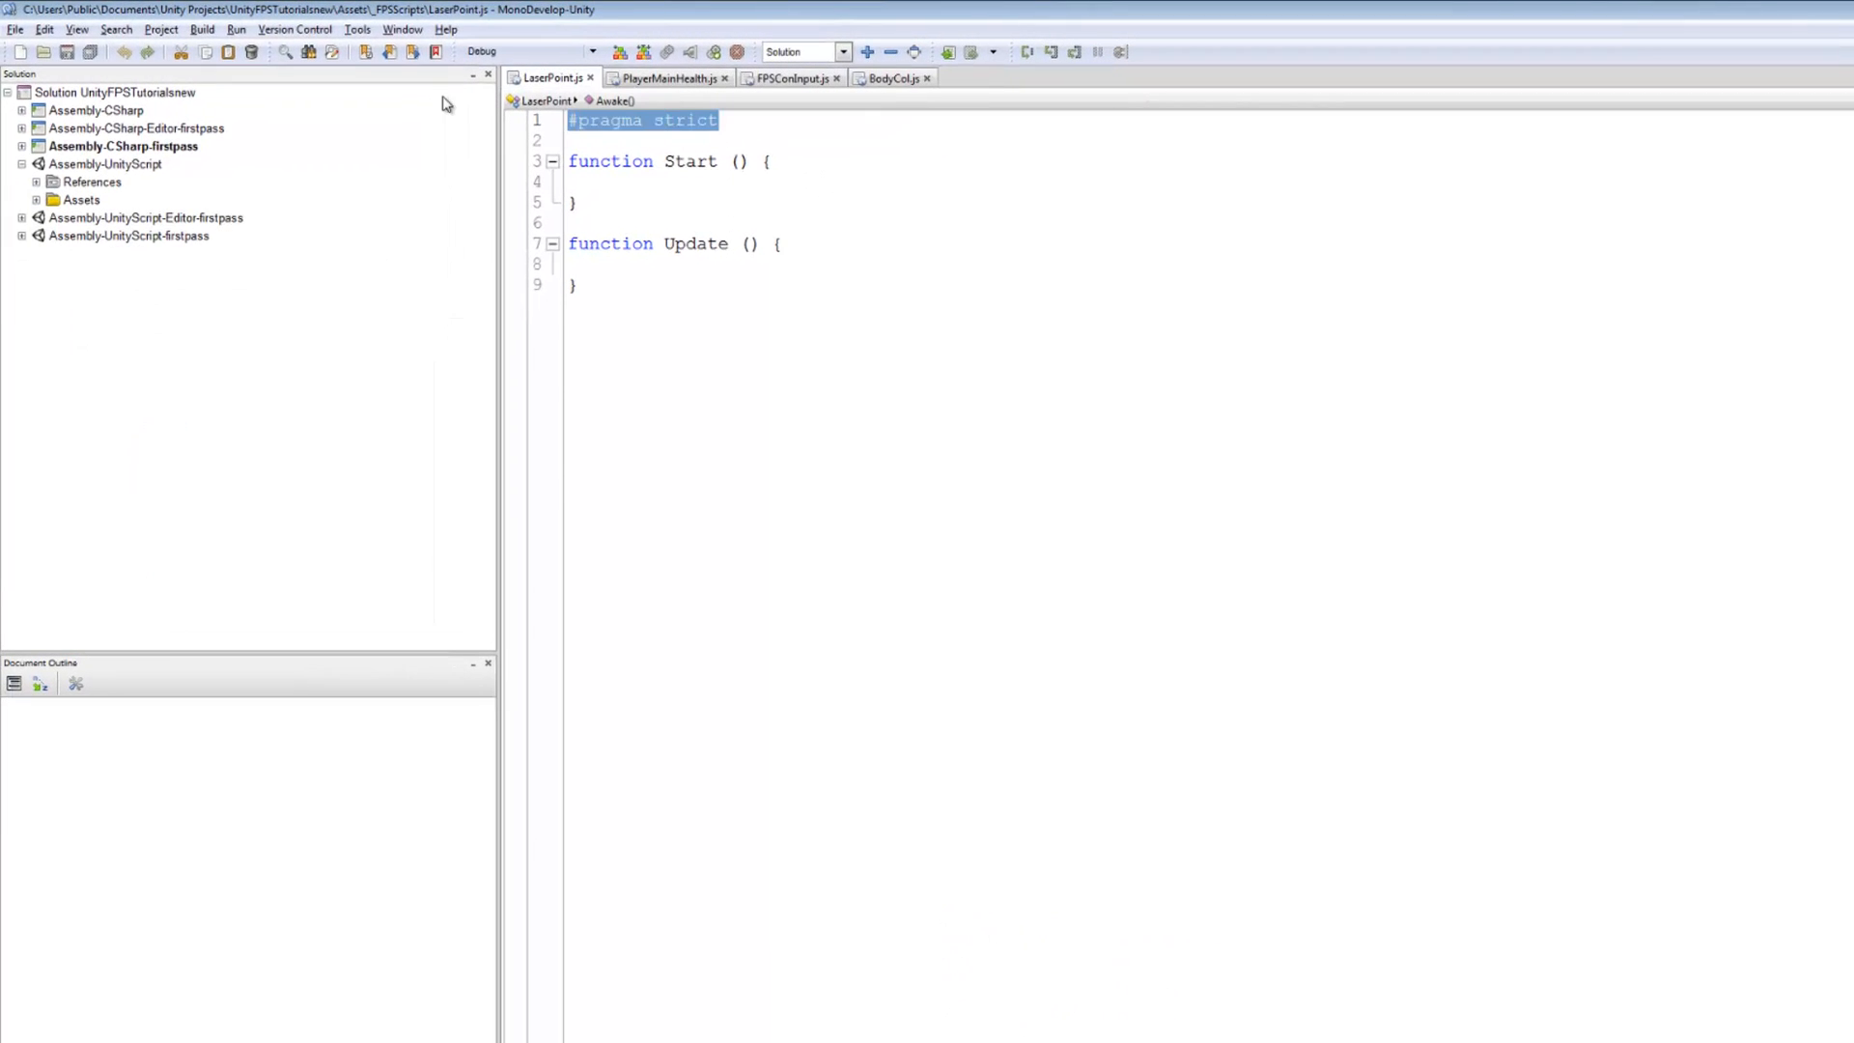
Replace #pragma strict with 'var color1: Color = Color.yellow;' at the top of LaserPoint.
{"action": "key", "text": "Delete"}
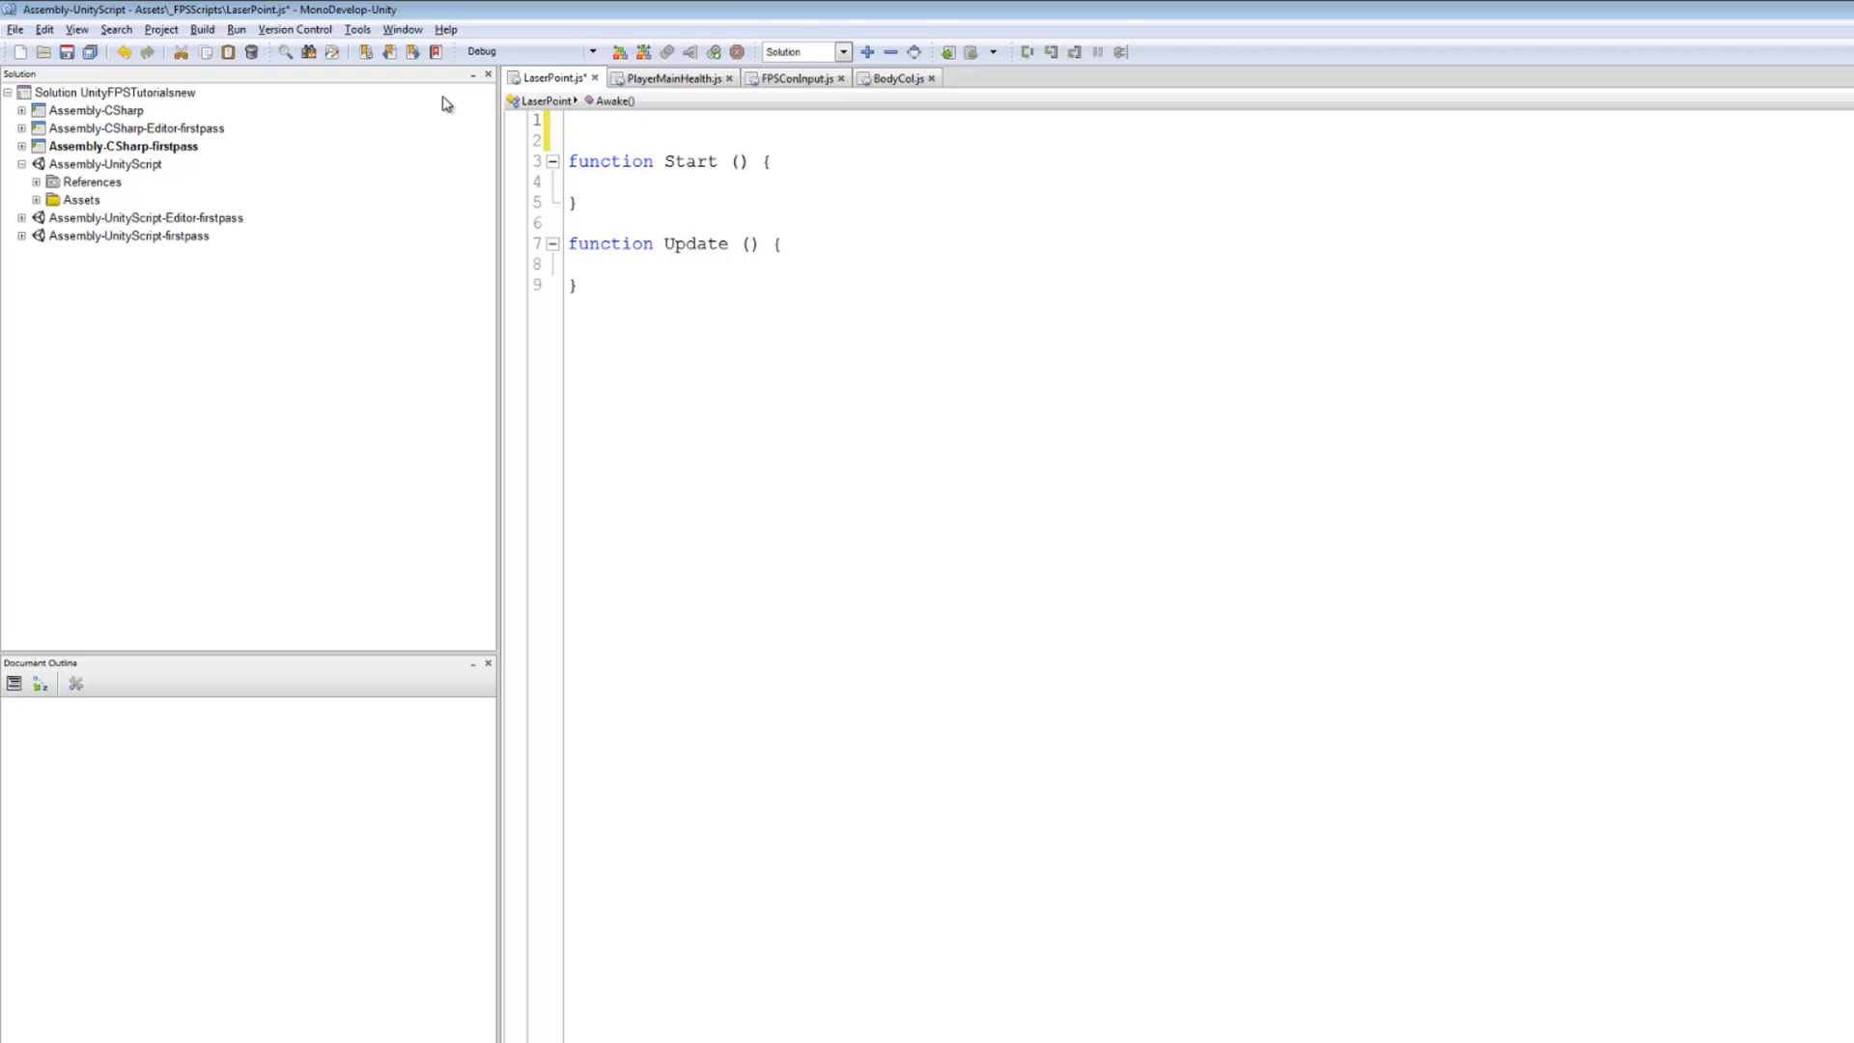
{"action": "type", "text": "var "}
{"action": "type", "text": "Co"}
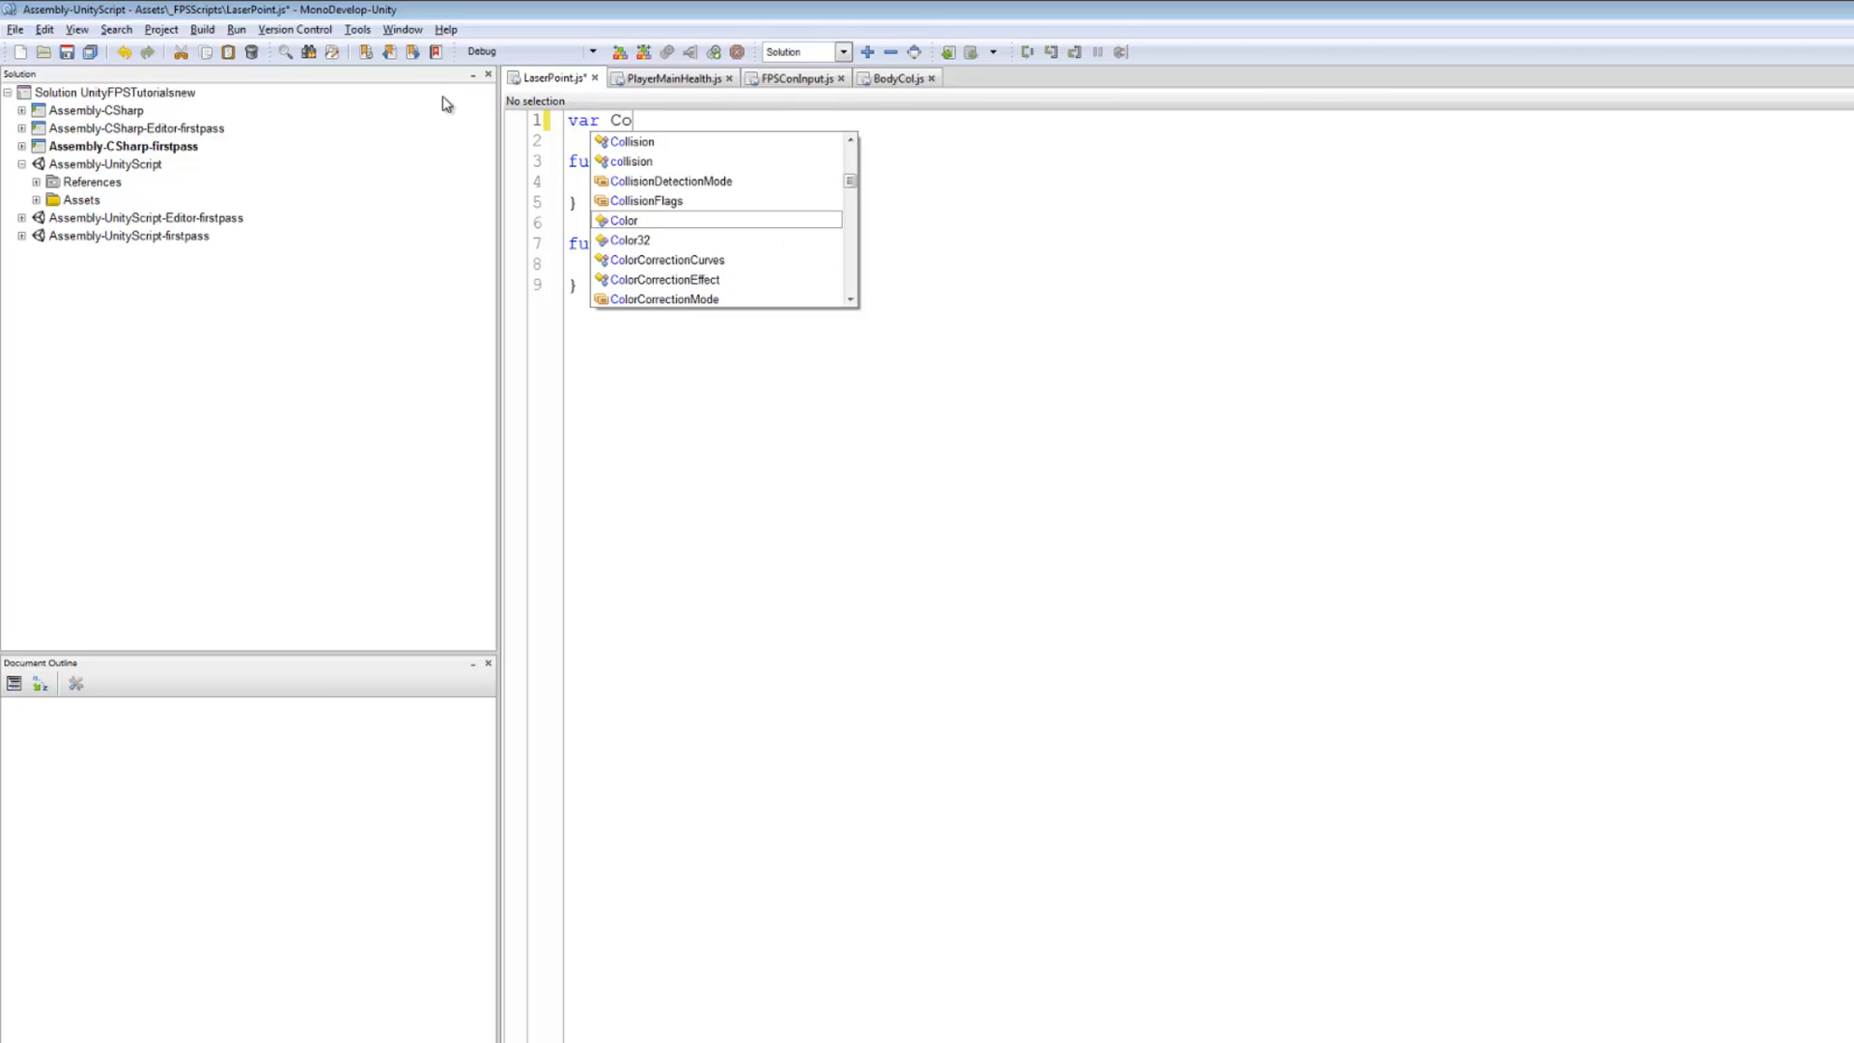
{"action": "key", "text": "BackSpace"}
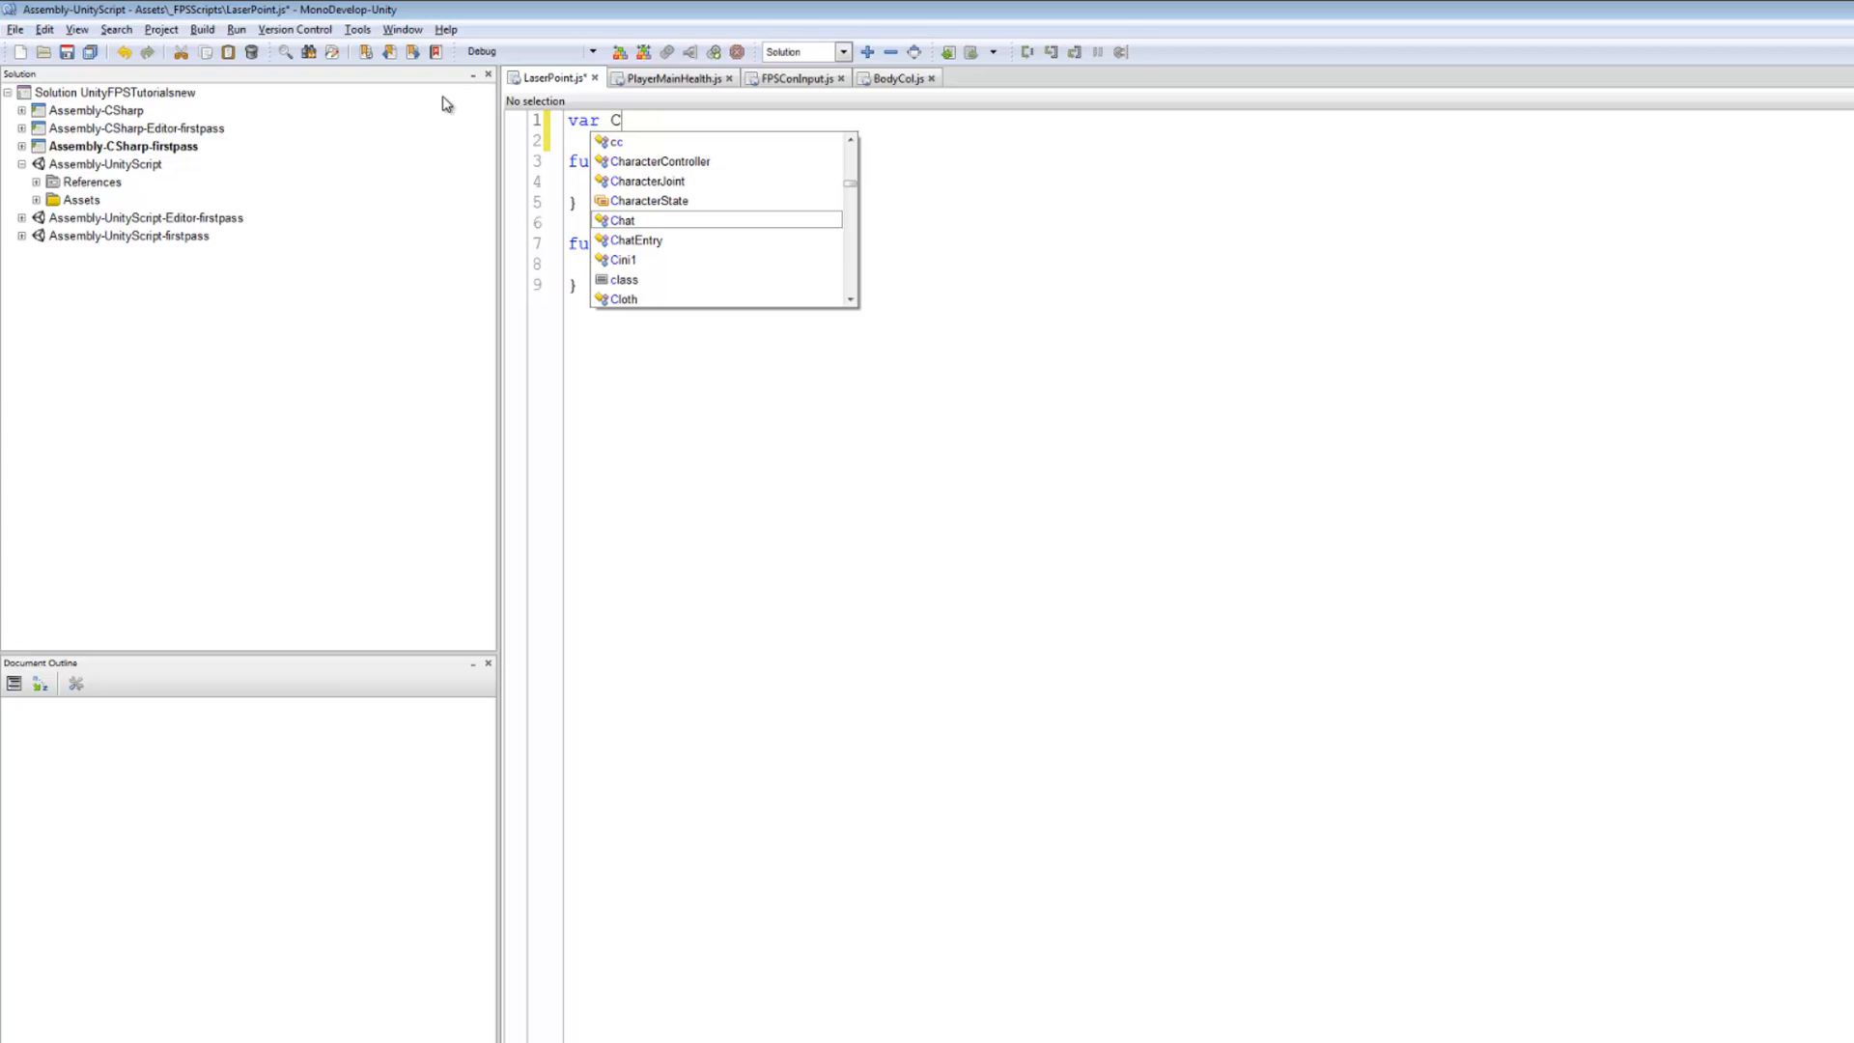
{"action": "key", "text": "BackSpace"}
{"action": "type", "text": "col"}
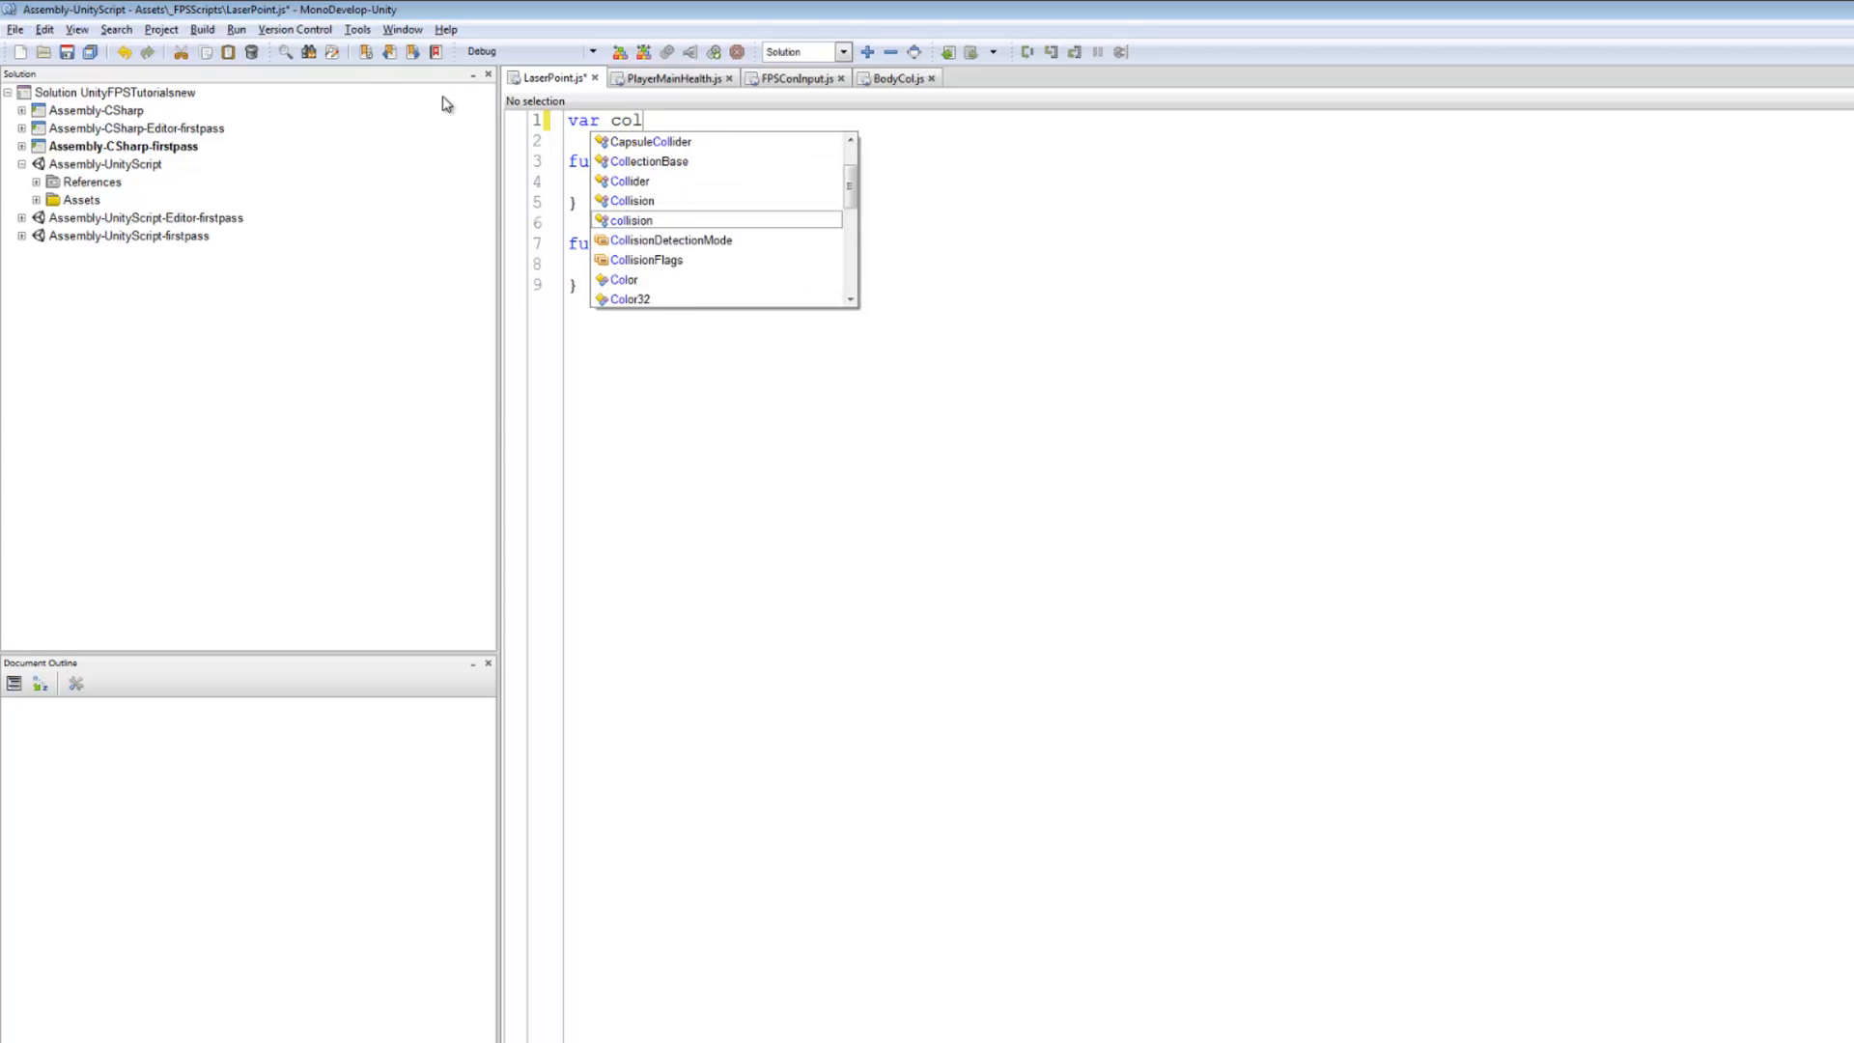
{"action": "type", "text": "or21"}
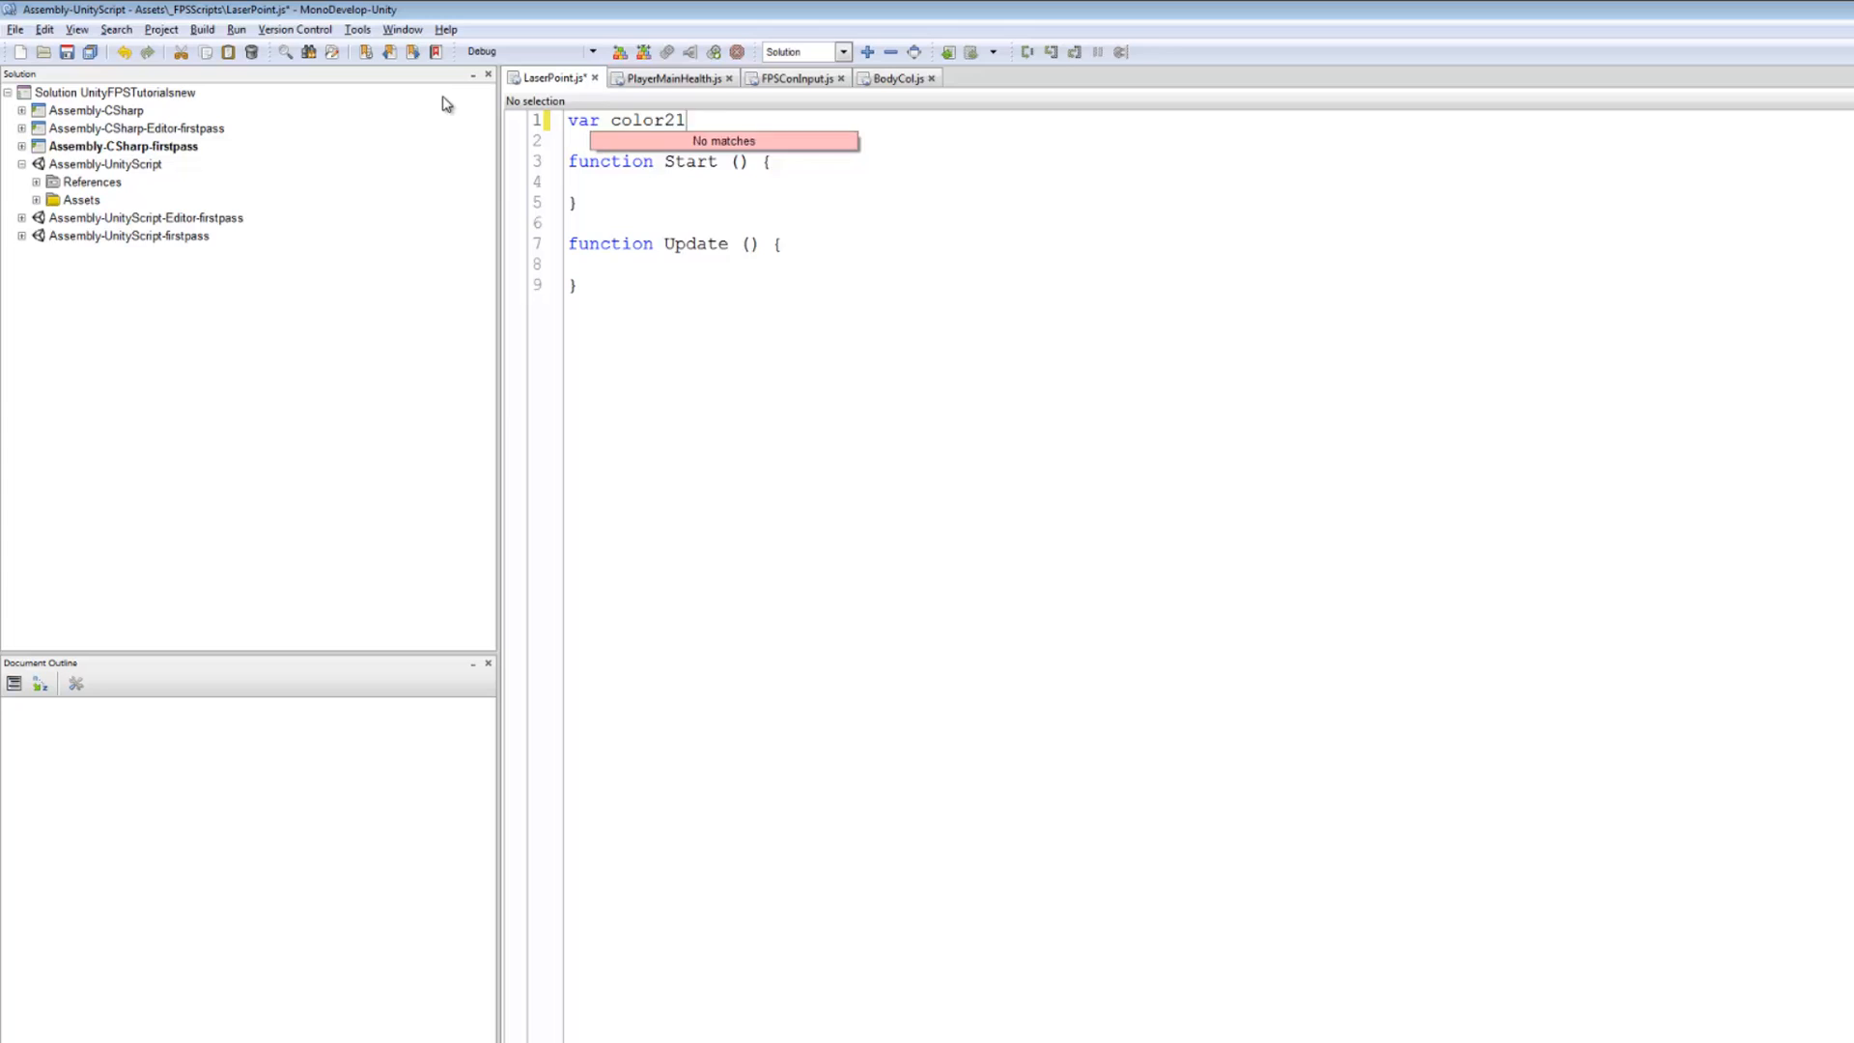
{"action": "key", "text": "BackSpace"}
{"action": "key", "text": "BackSpace"}
{"action": "type", "text": "1: "}
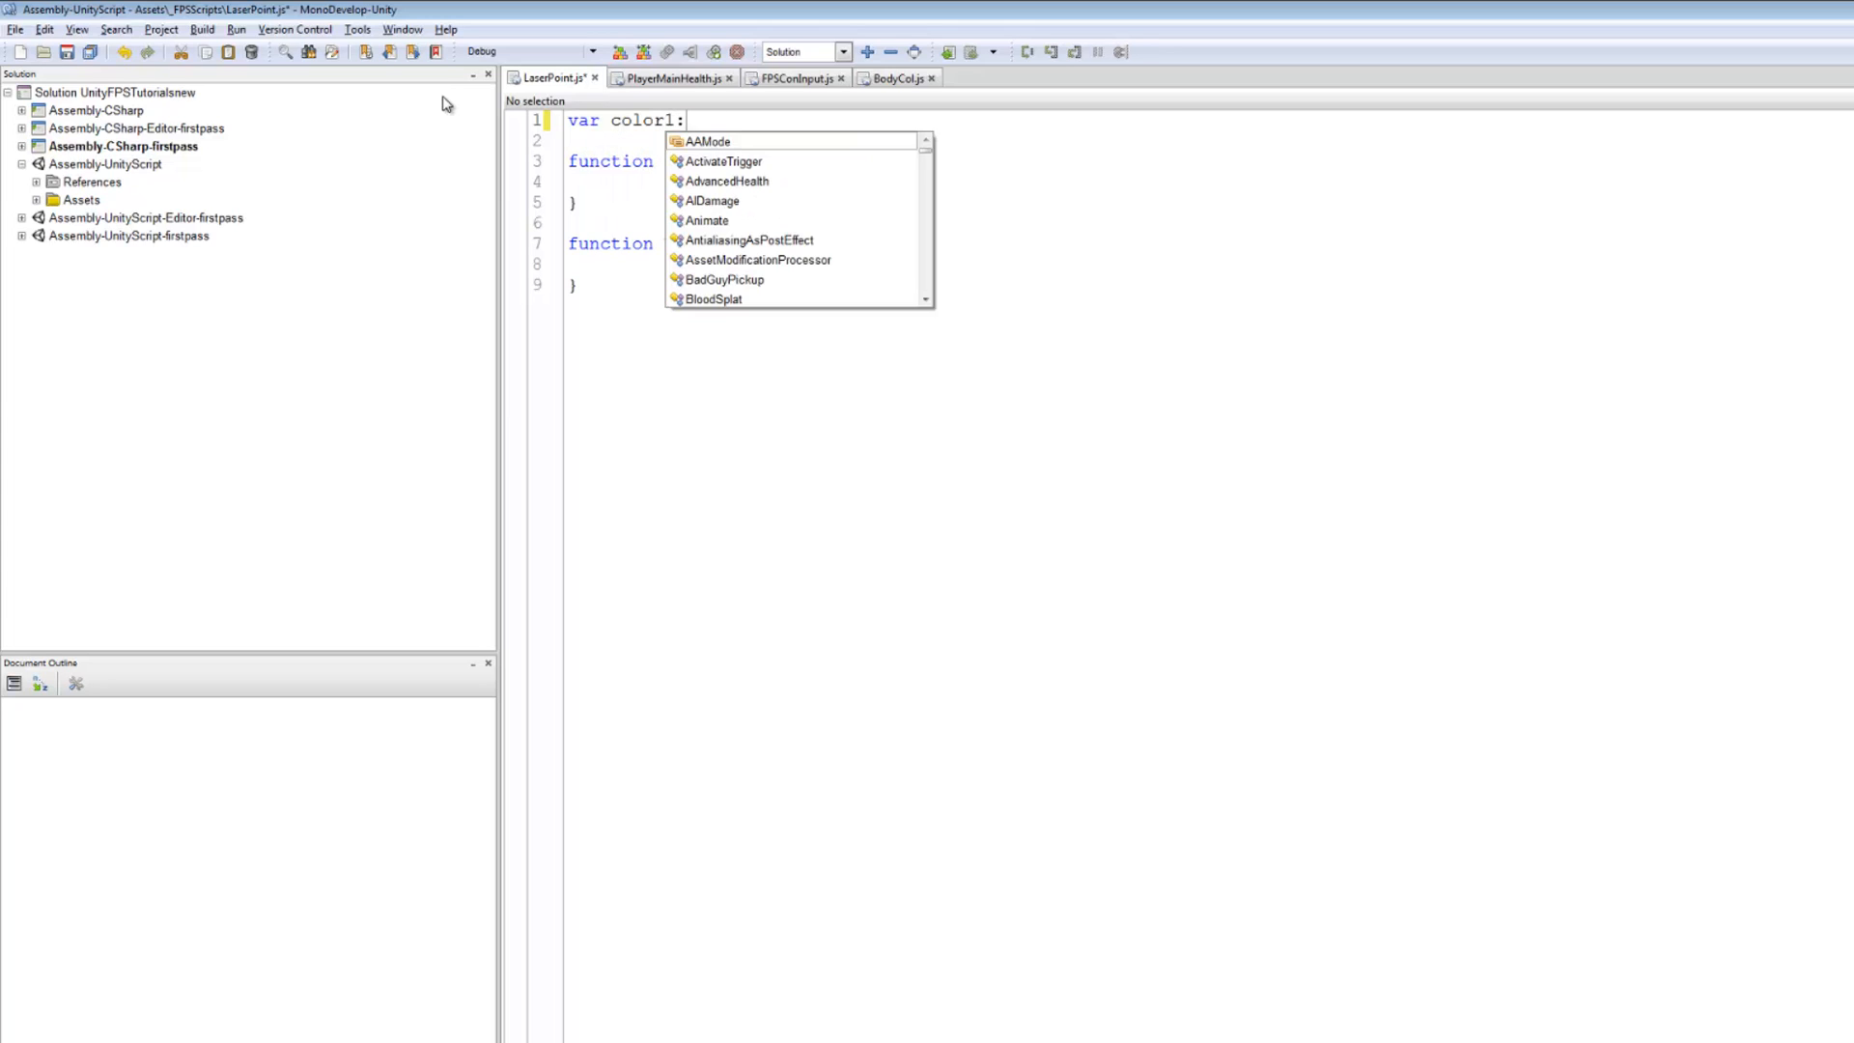
{"action": "type", "text": "Colo"}
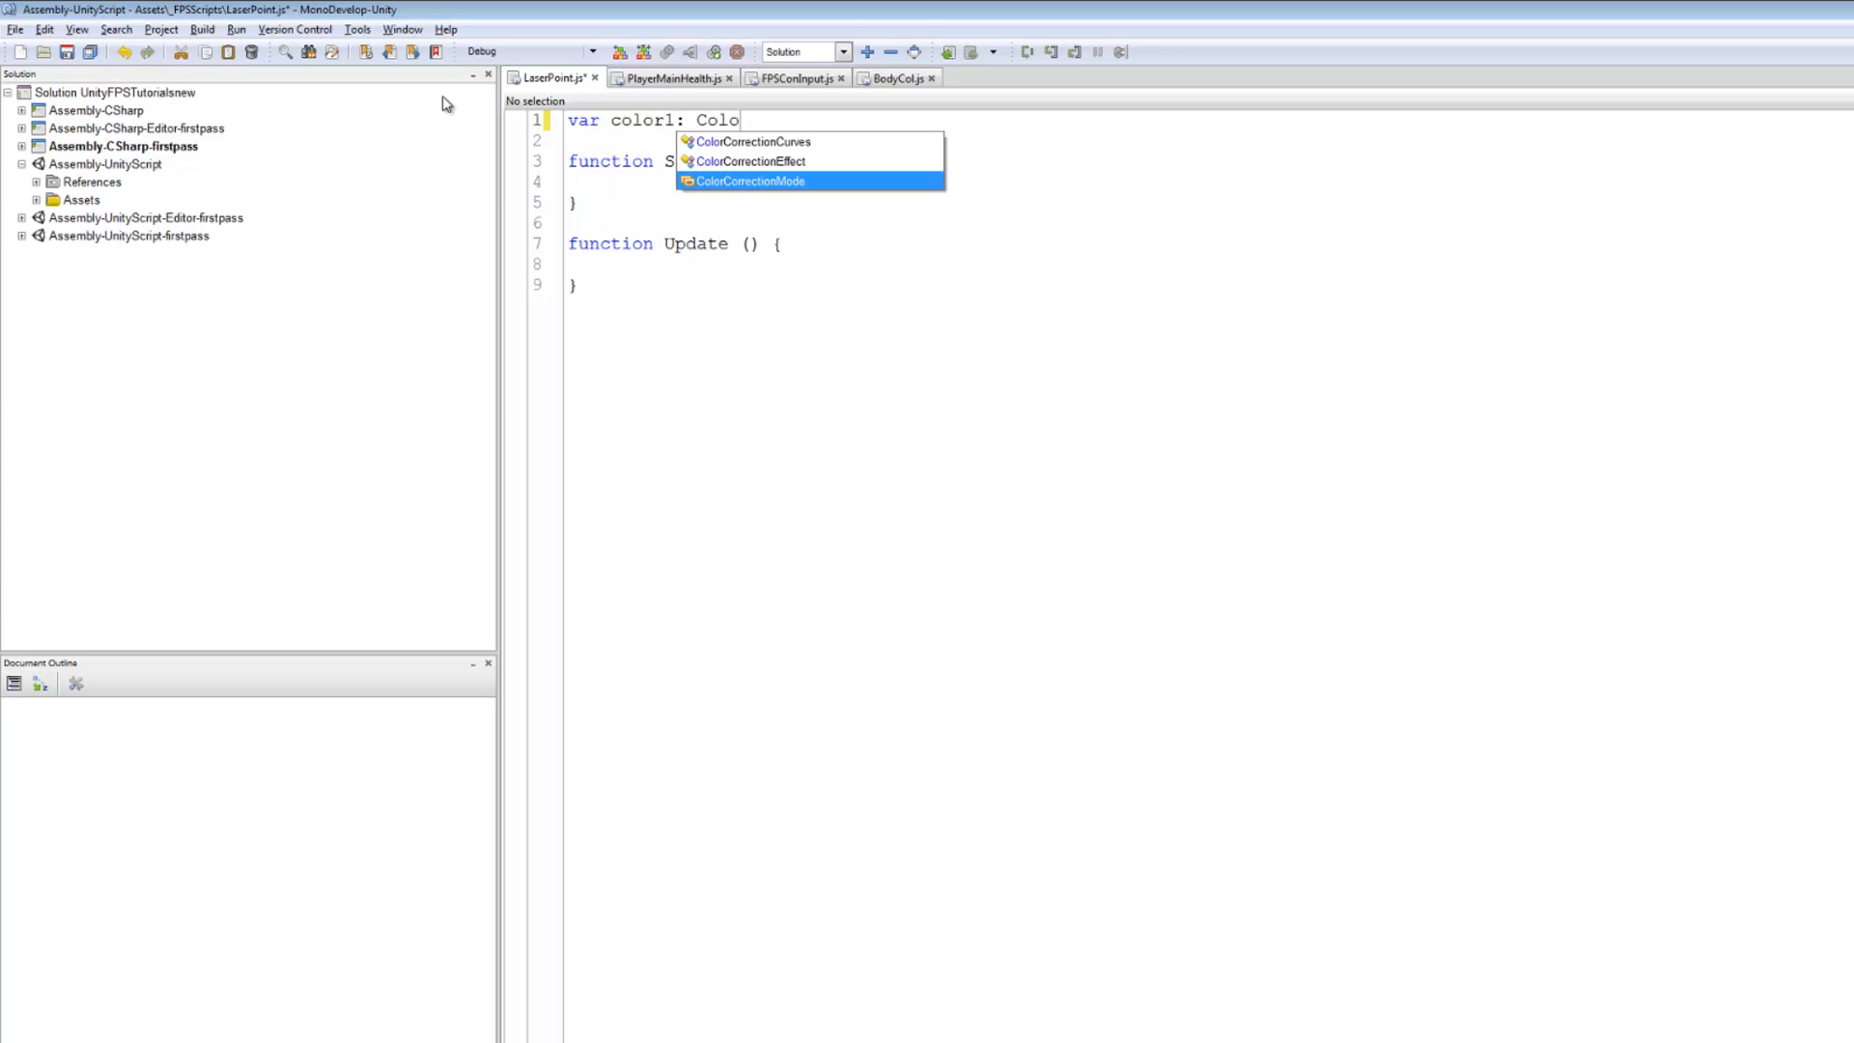
{"action": "type", "text": "r"}
{"action": "key", "text": "space"}
{"action": "type", "text": "= C"}
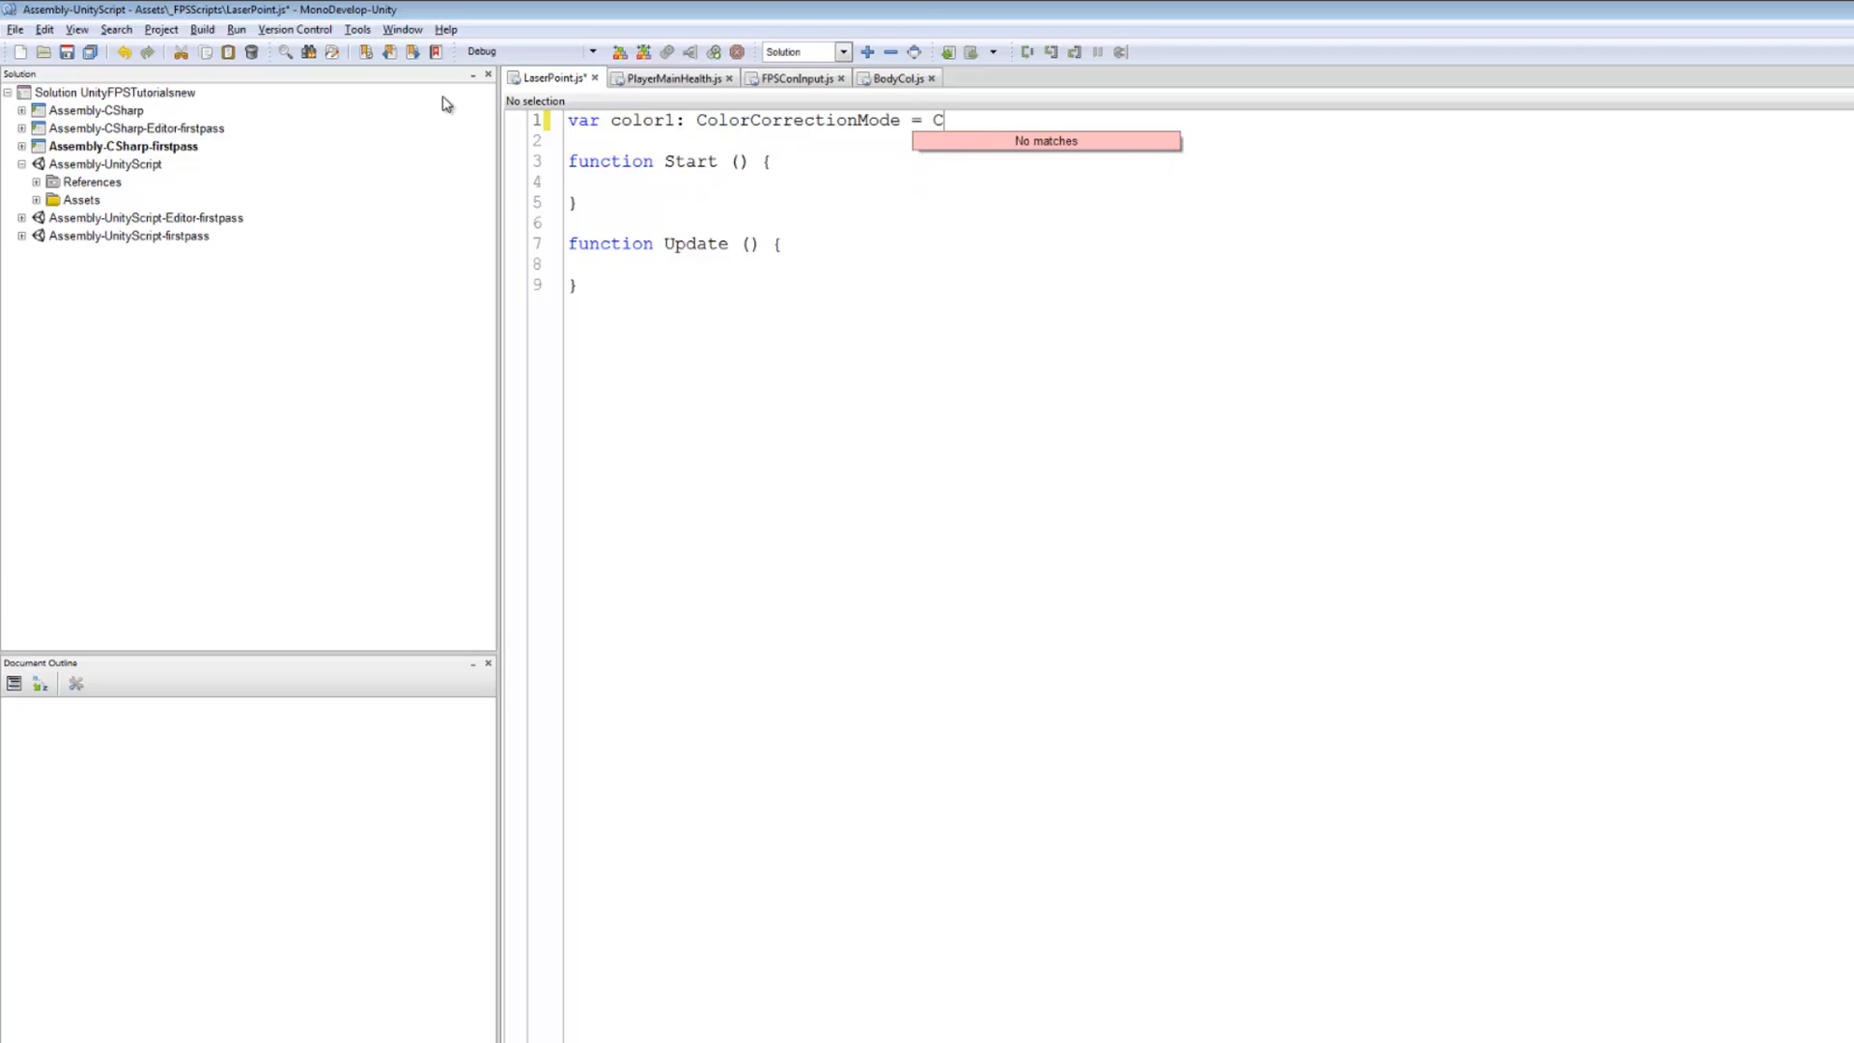
{"action": "key", "text": "BackSpace"}
{"action": "key", "text": "BackSpace"}
{"action": "key", "text": "BackSpace"}
{"action": "key", "text": "BackSpace"}
{"action": "key", "text": "BackSpace"}
{"action": "key", "text": "BackSpace"}
{"action": "key", "text": "BackSpace"}
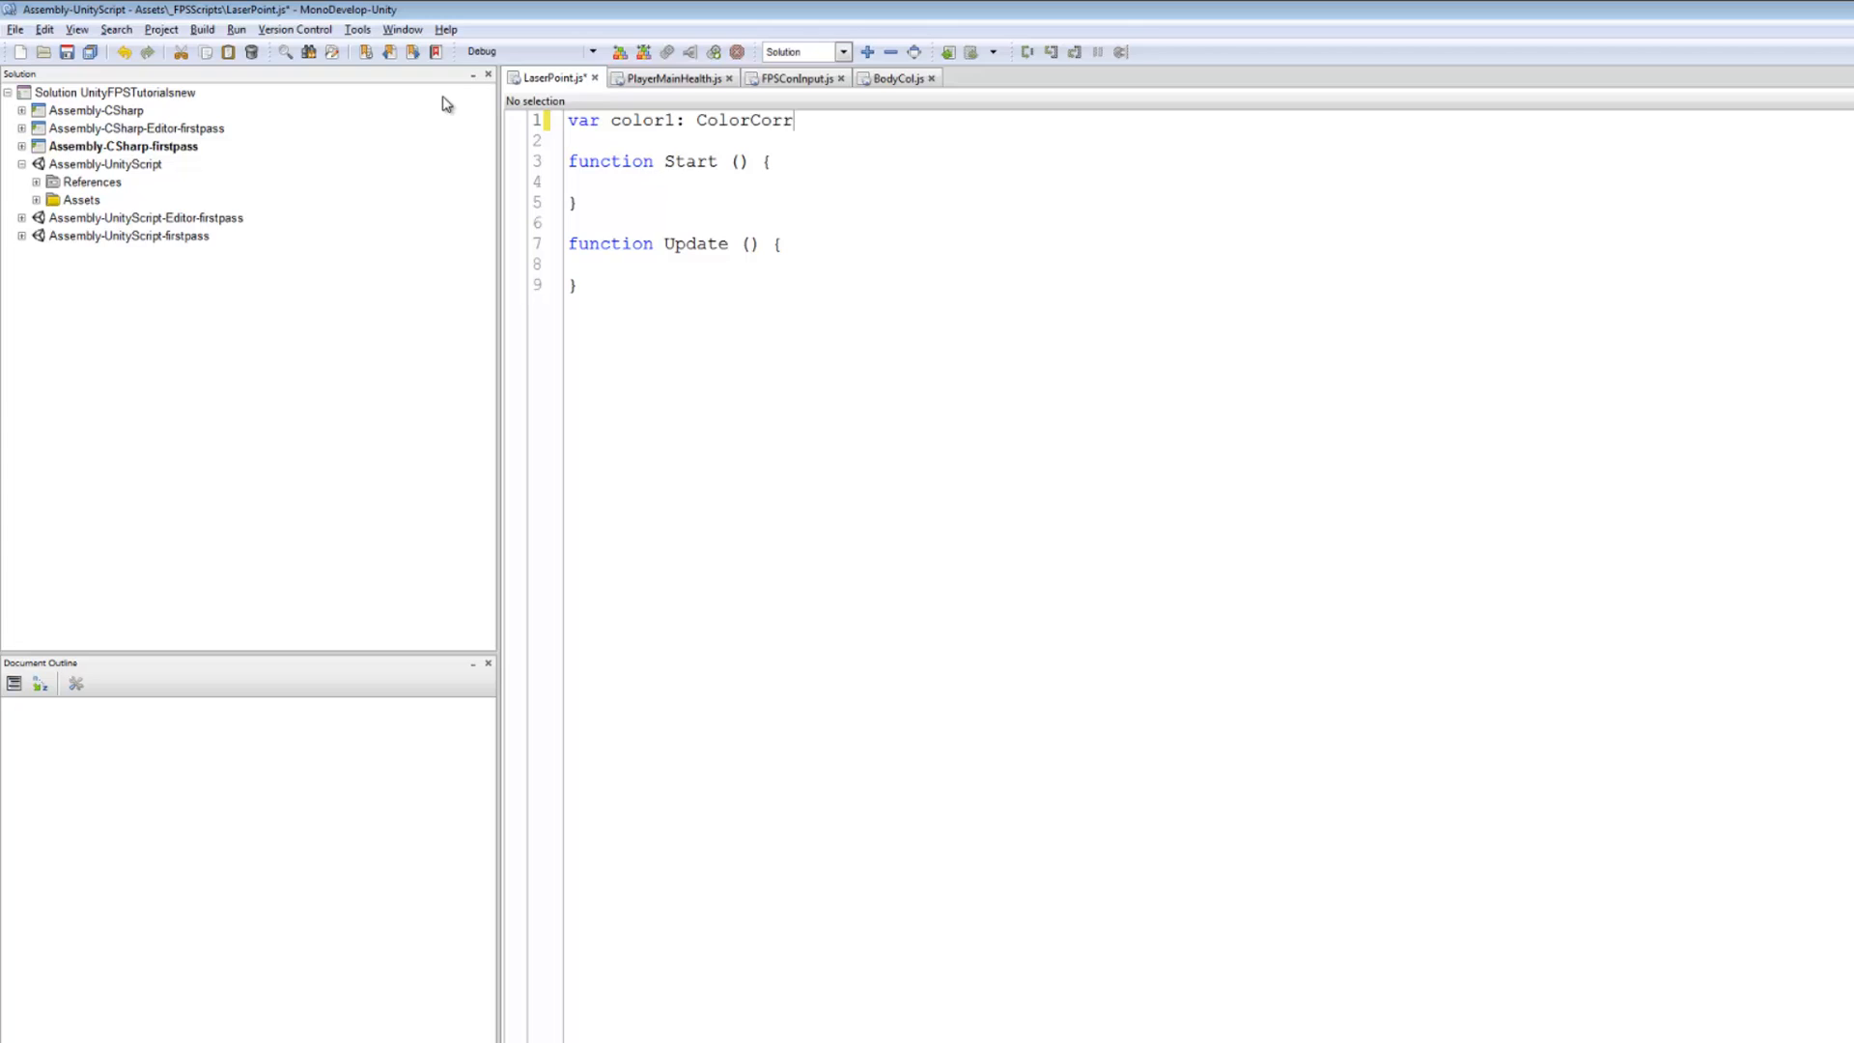
{"action": "key", "text": "BackSpace"}
{"action": "key", "text": "BackSpace"}
{"action": "key", "text": "BackSpace"}
{"action": "key", "text": "BackSpace"}
{"action": "type", "text": "= C"}
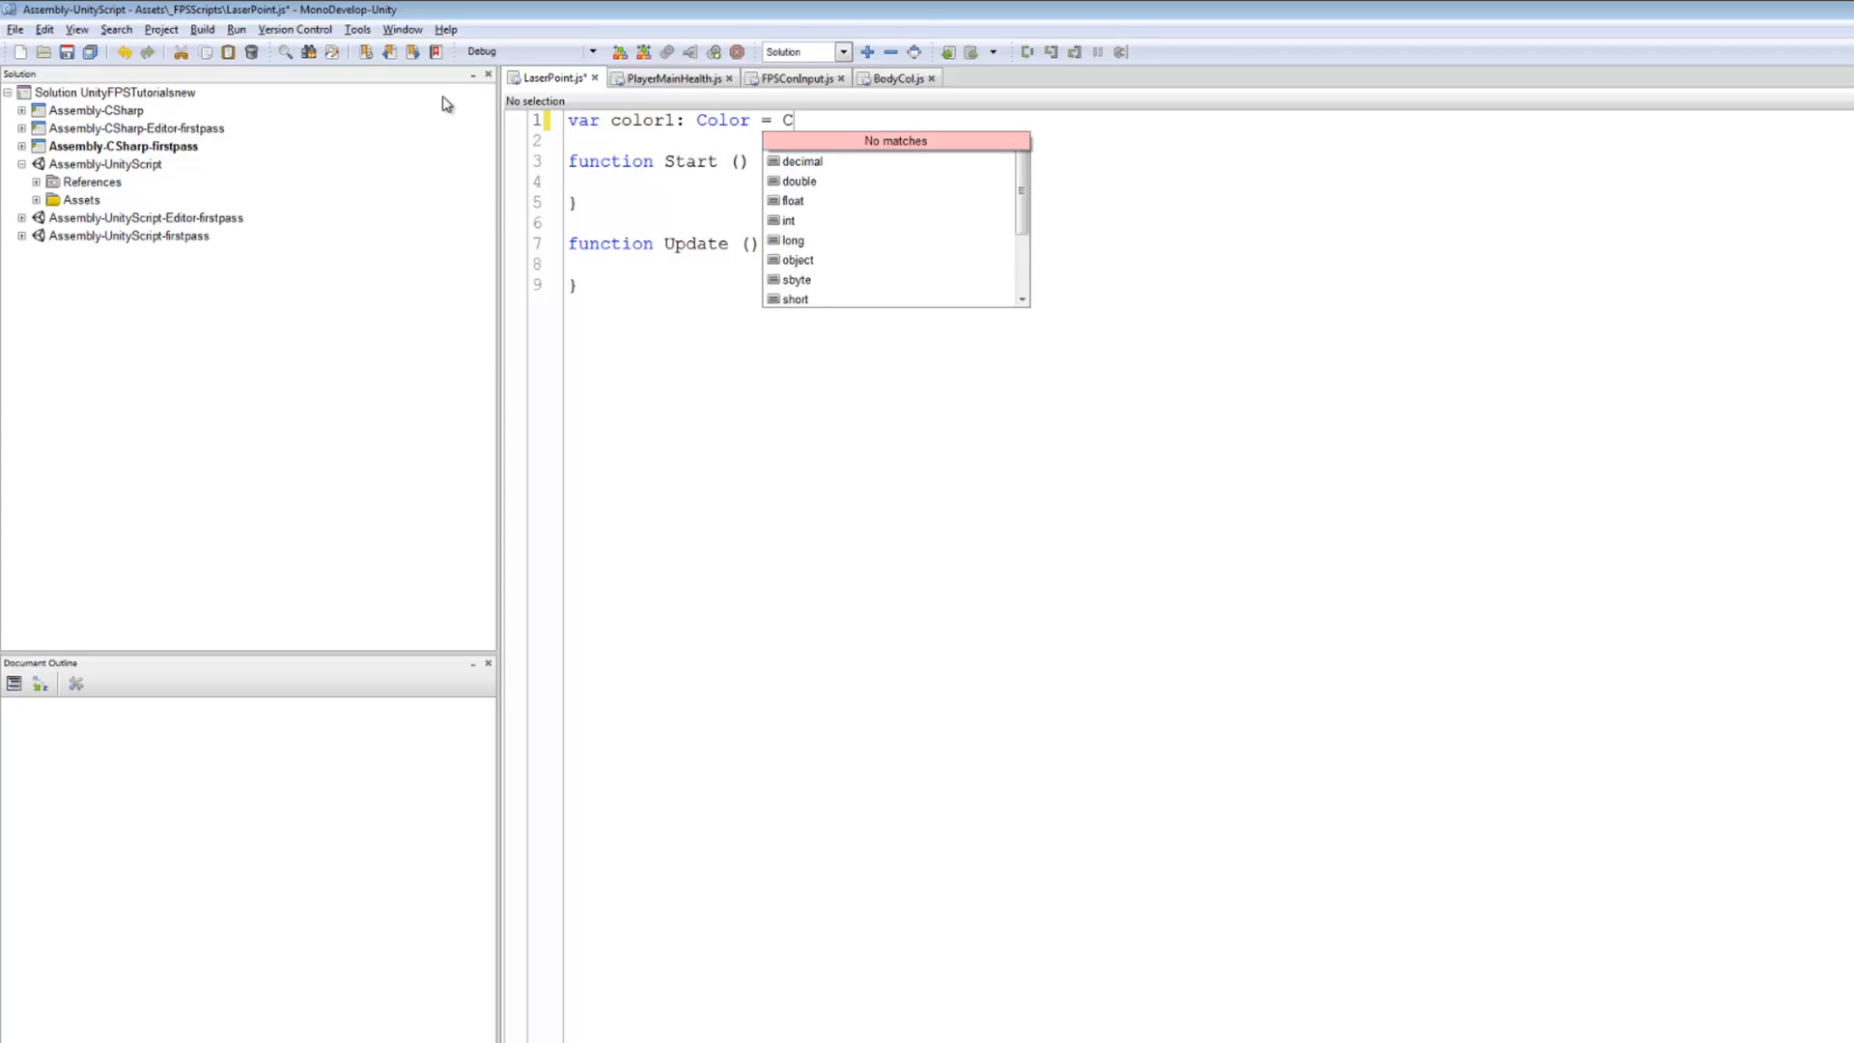
{"action": "type", "text": "olor."}
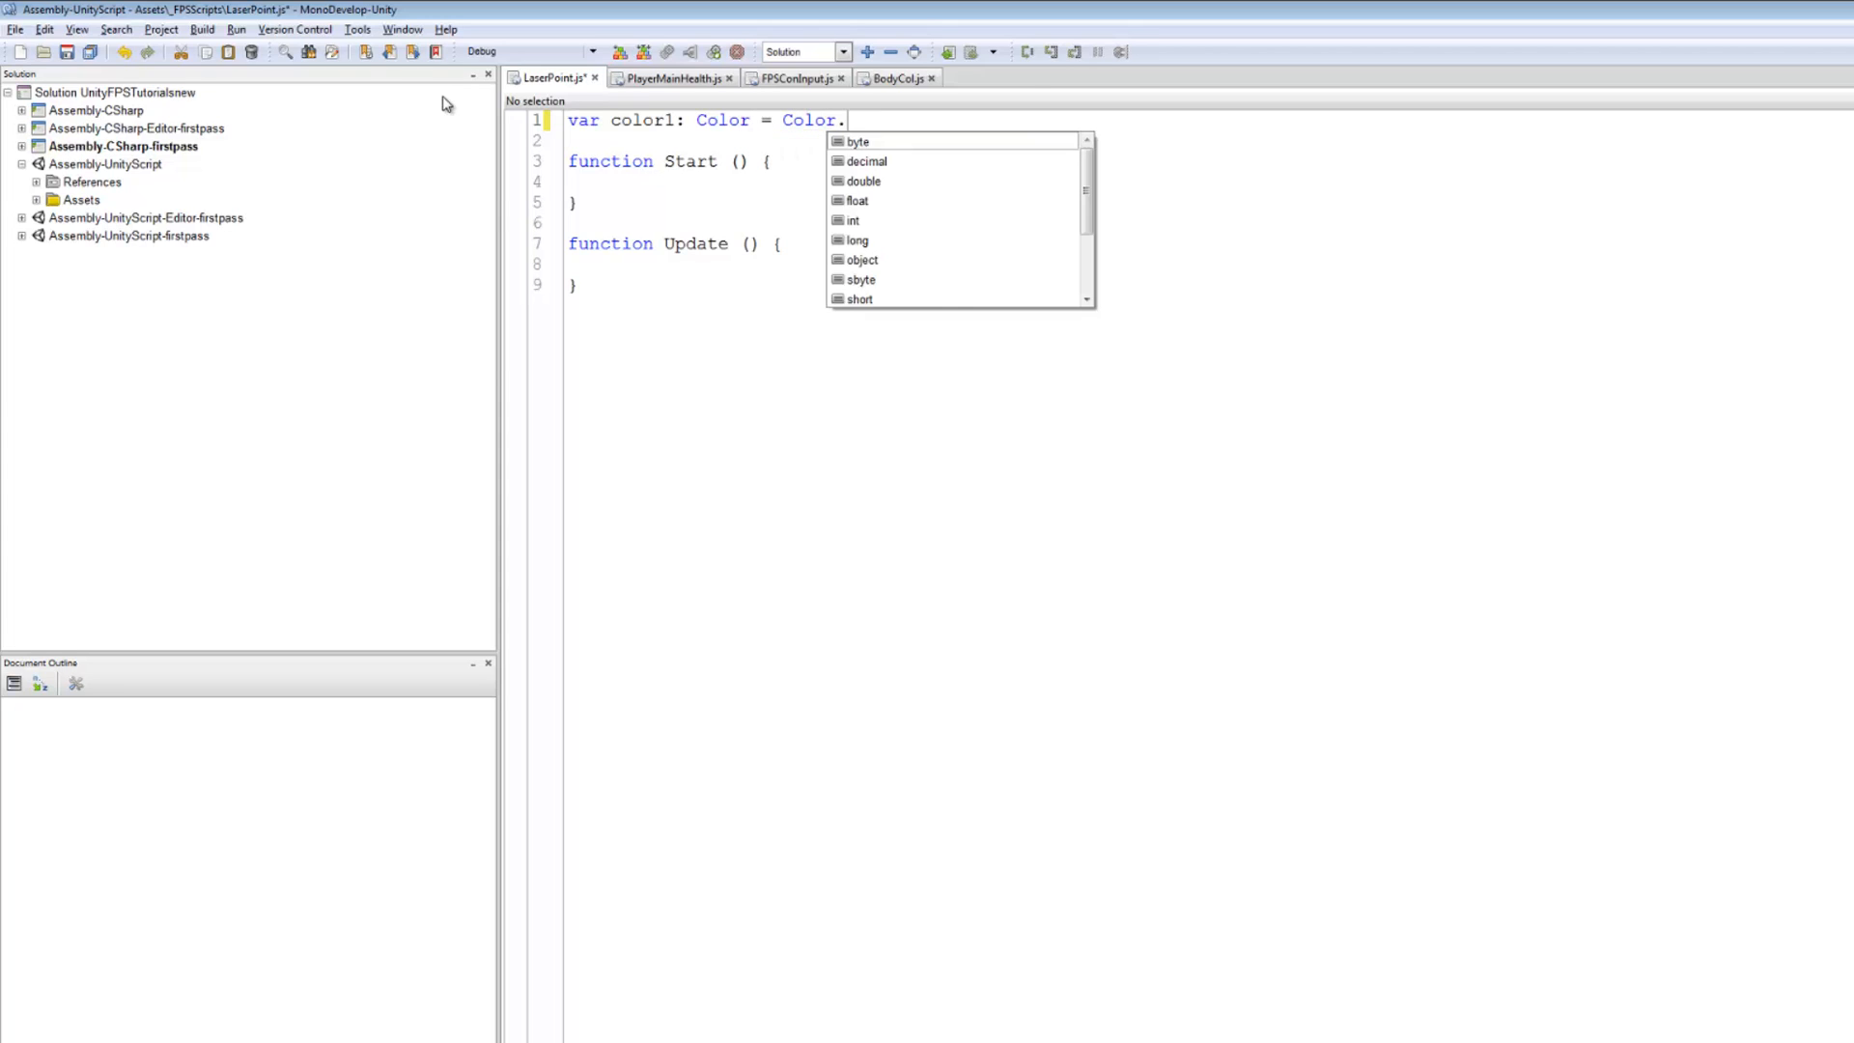
{"action": "type", "text": "t"}
{"action": "key", "text": "BackSpace"}
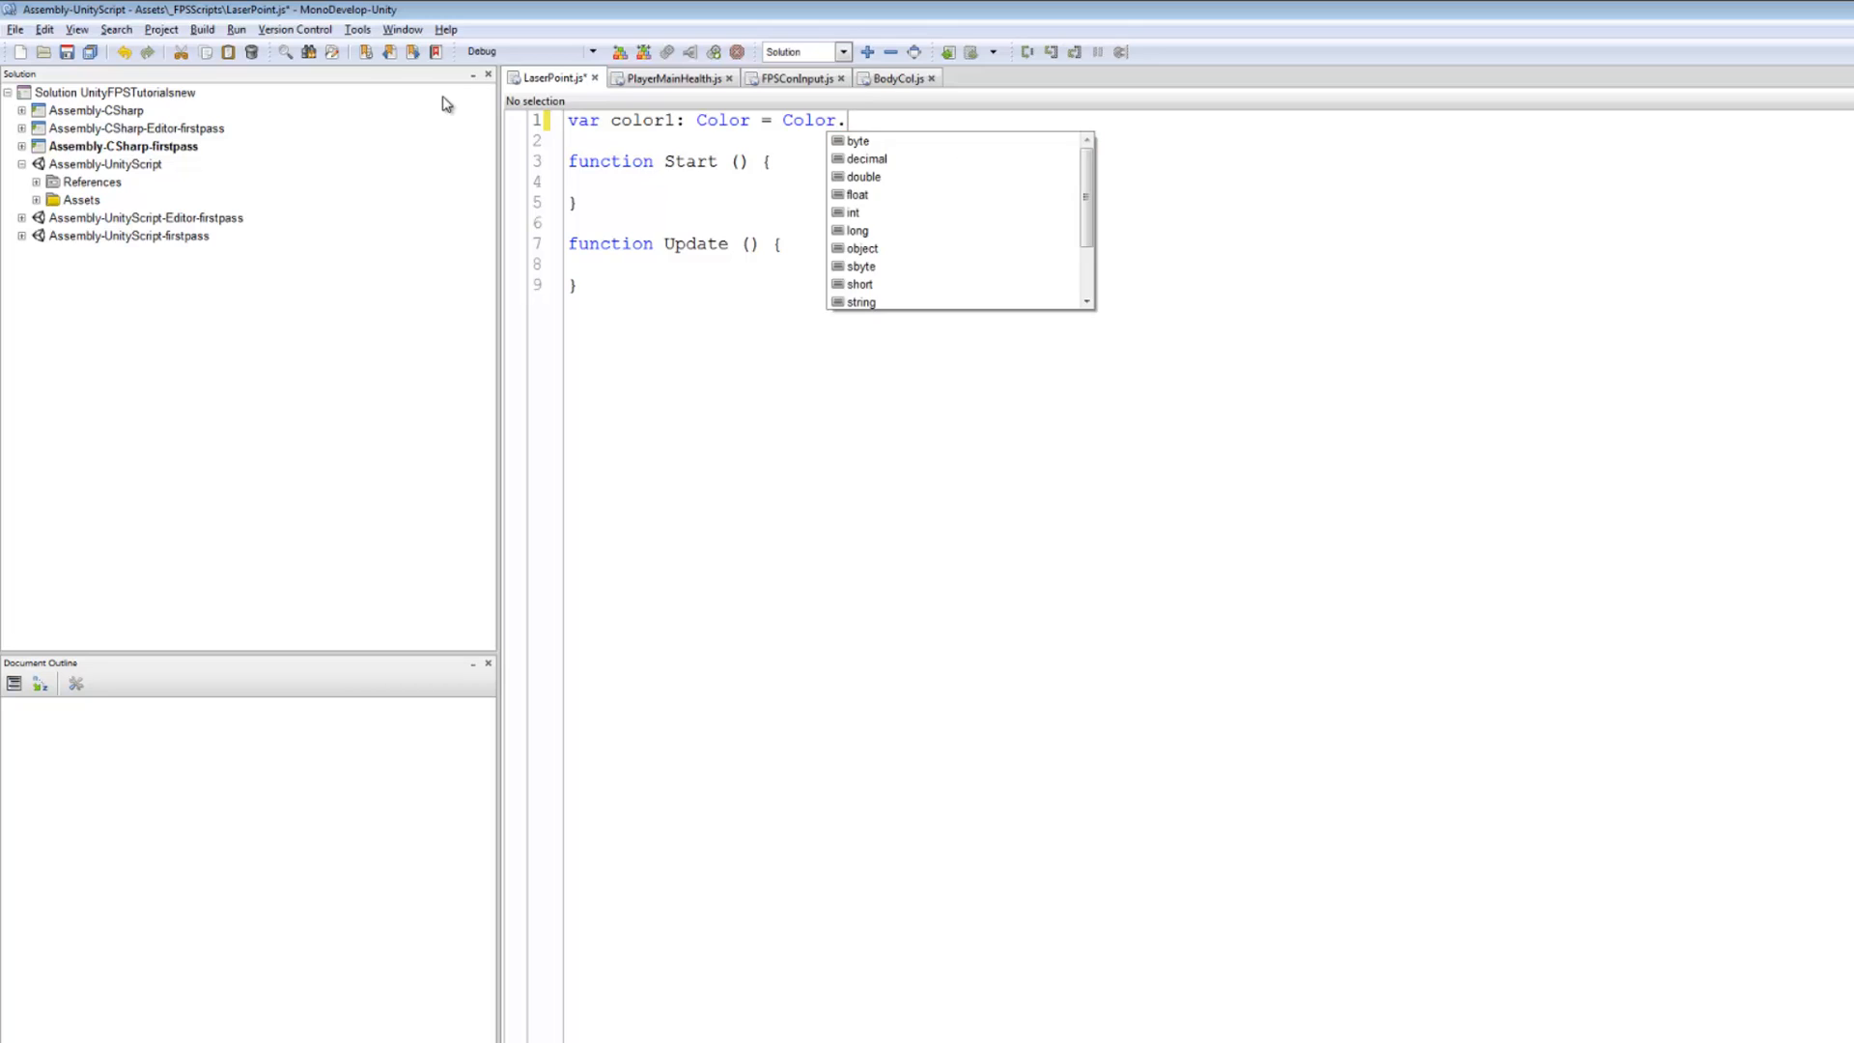
{"action": "type", "text": "y"}
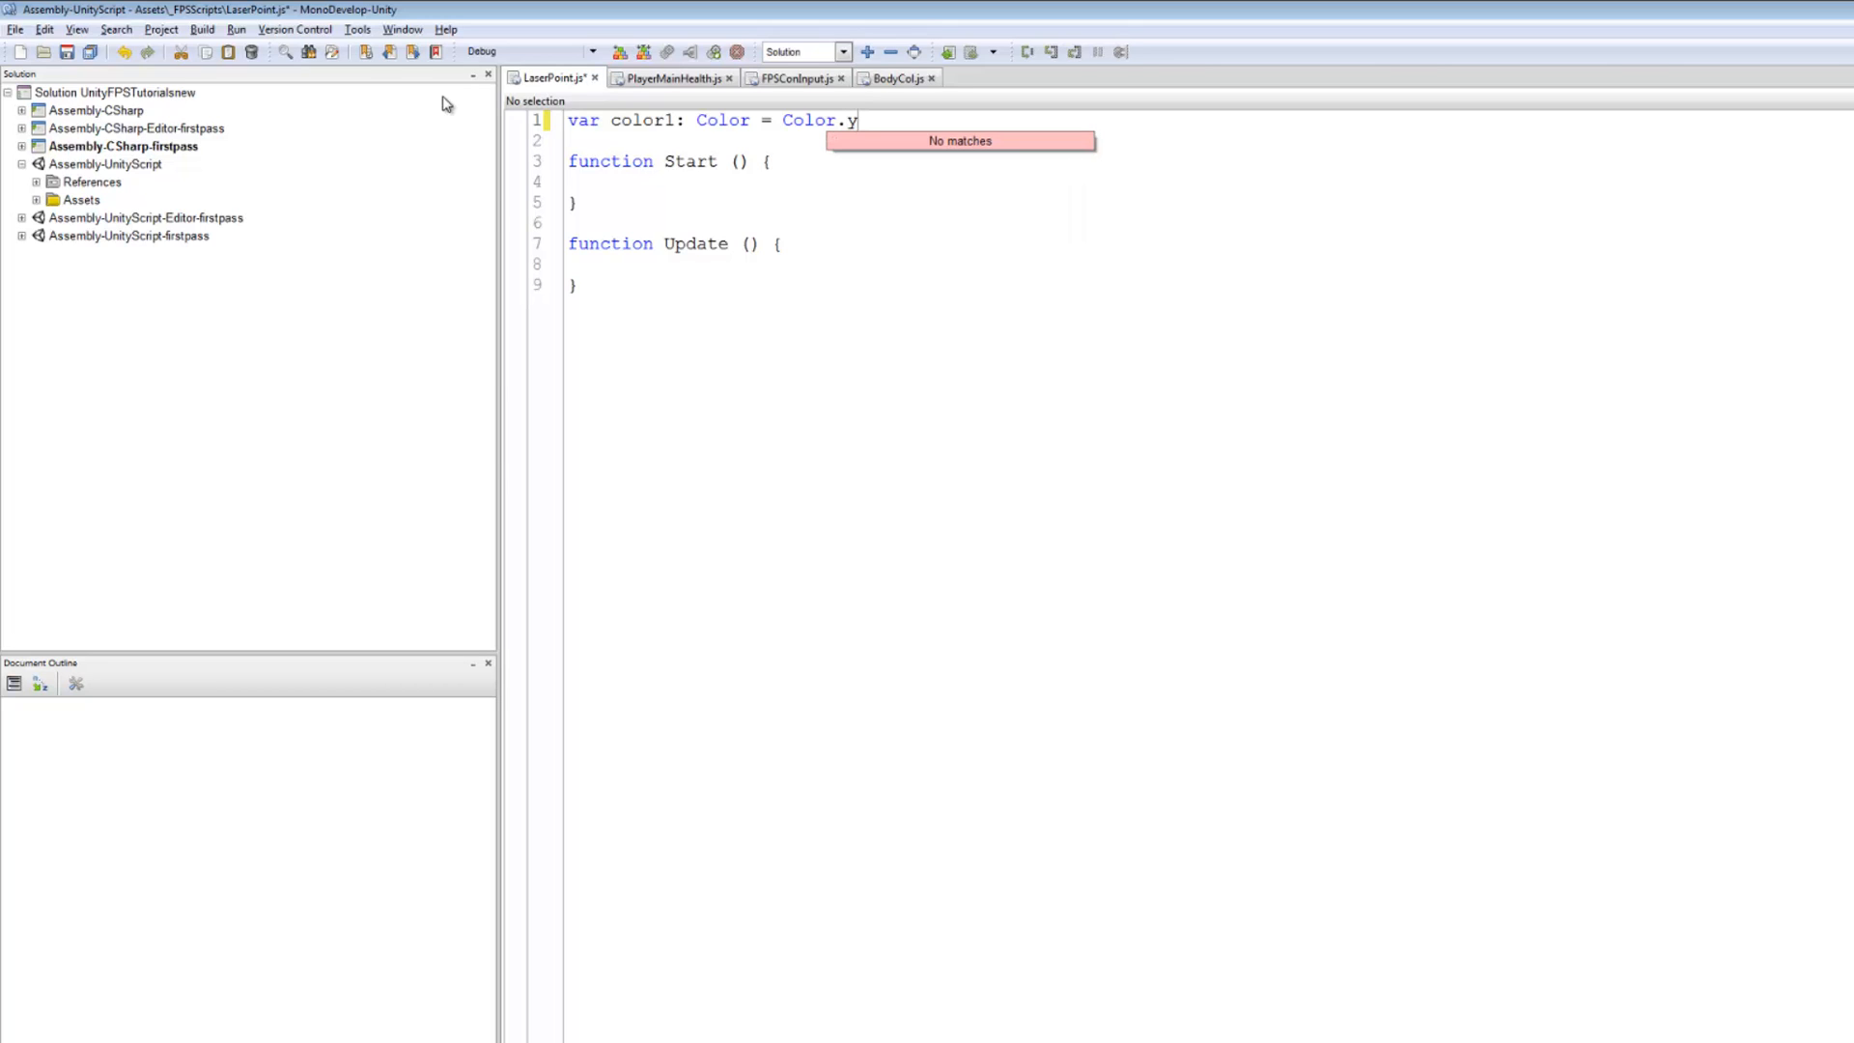
{"action": "type", "text": "ellow;"}
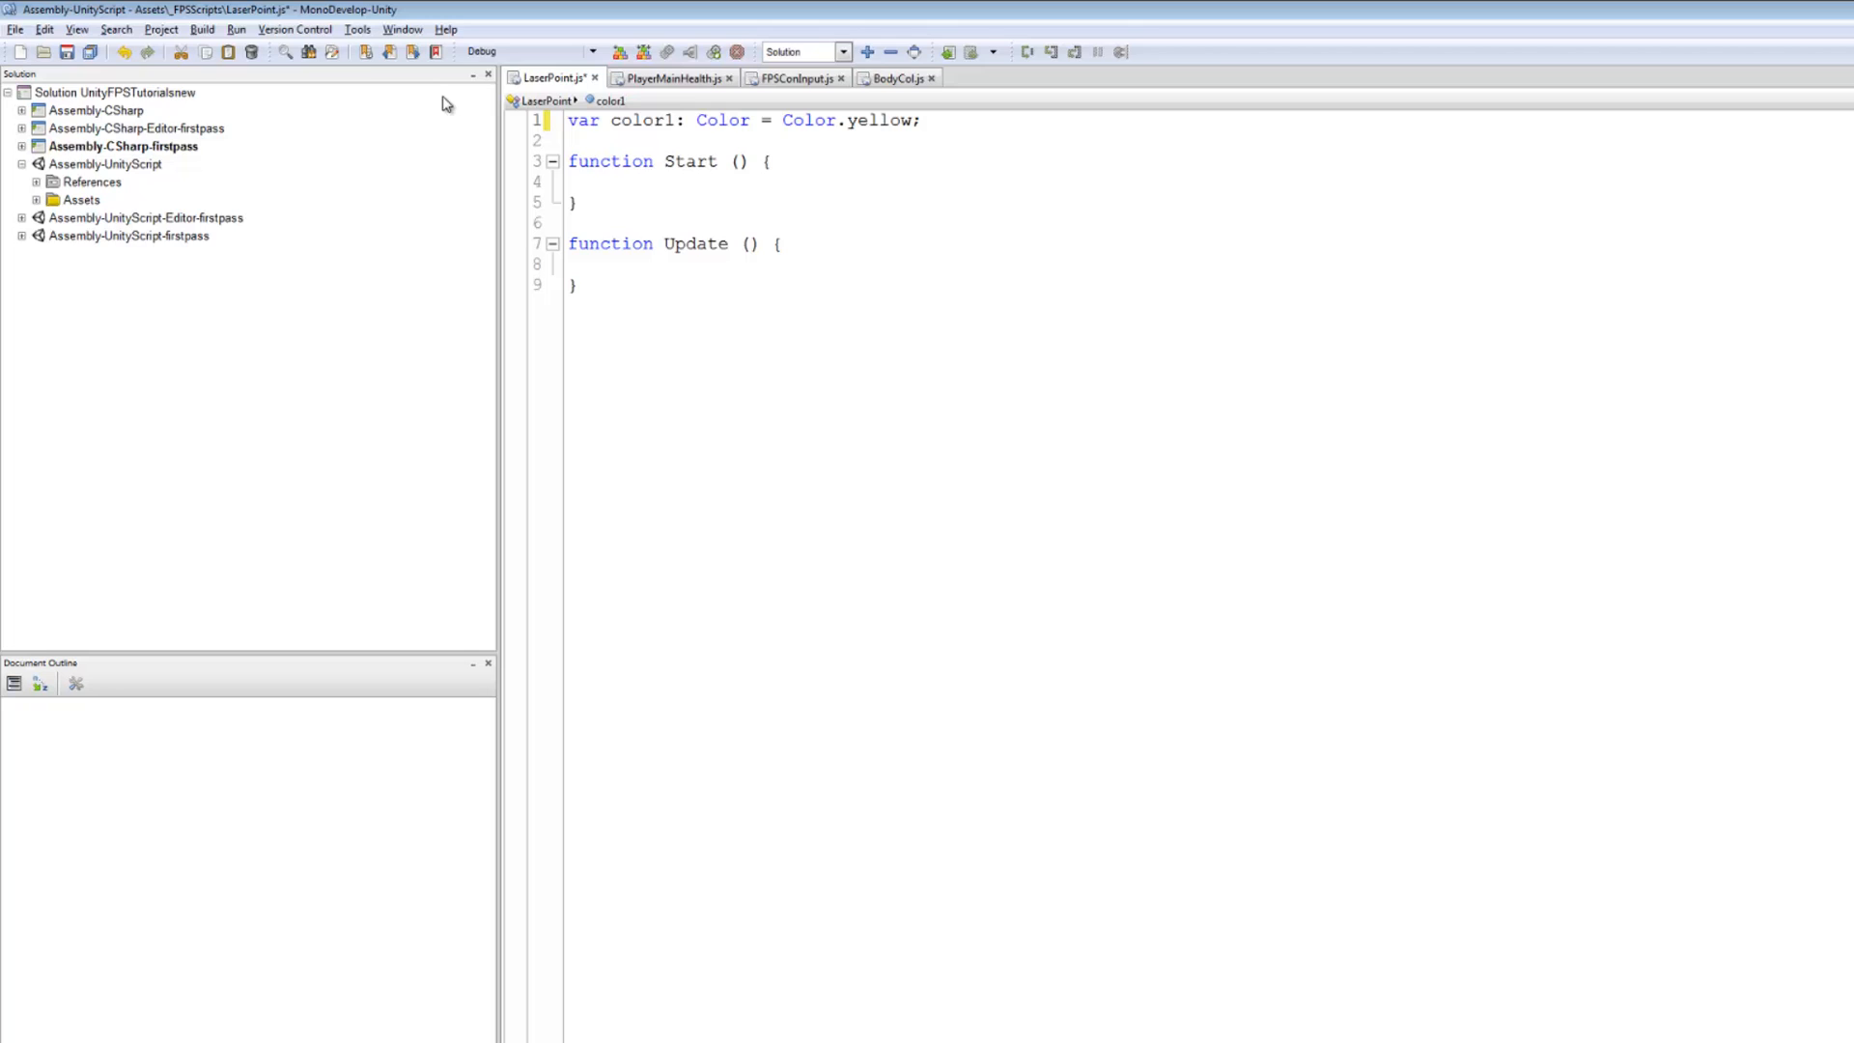
Duplicate the line as color2 and change both colours to Color.red.
{"action": "mouse_move", "coordinate": [927, 121]}
{"action": "left_mouse_down"}
{"action": "mouse_move", "coordinate": [572, 124]}
{"action": "mouse_move", "coordinate": [928, 121]}
{"action": "left_mouse_up"}
{"action": "key", "text": "ctrl+c"}
{"action": "left_click", "coordinate": [572, 124]}
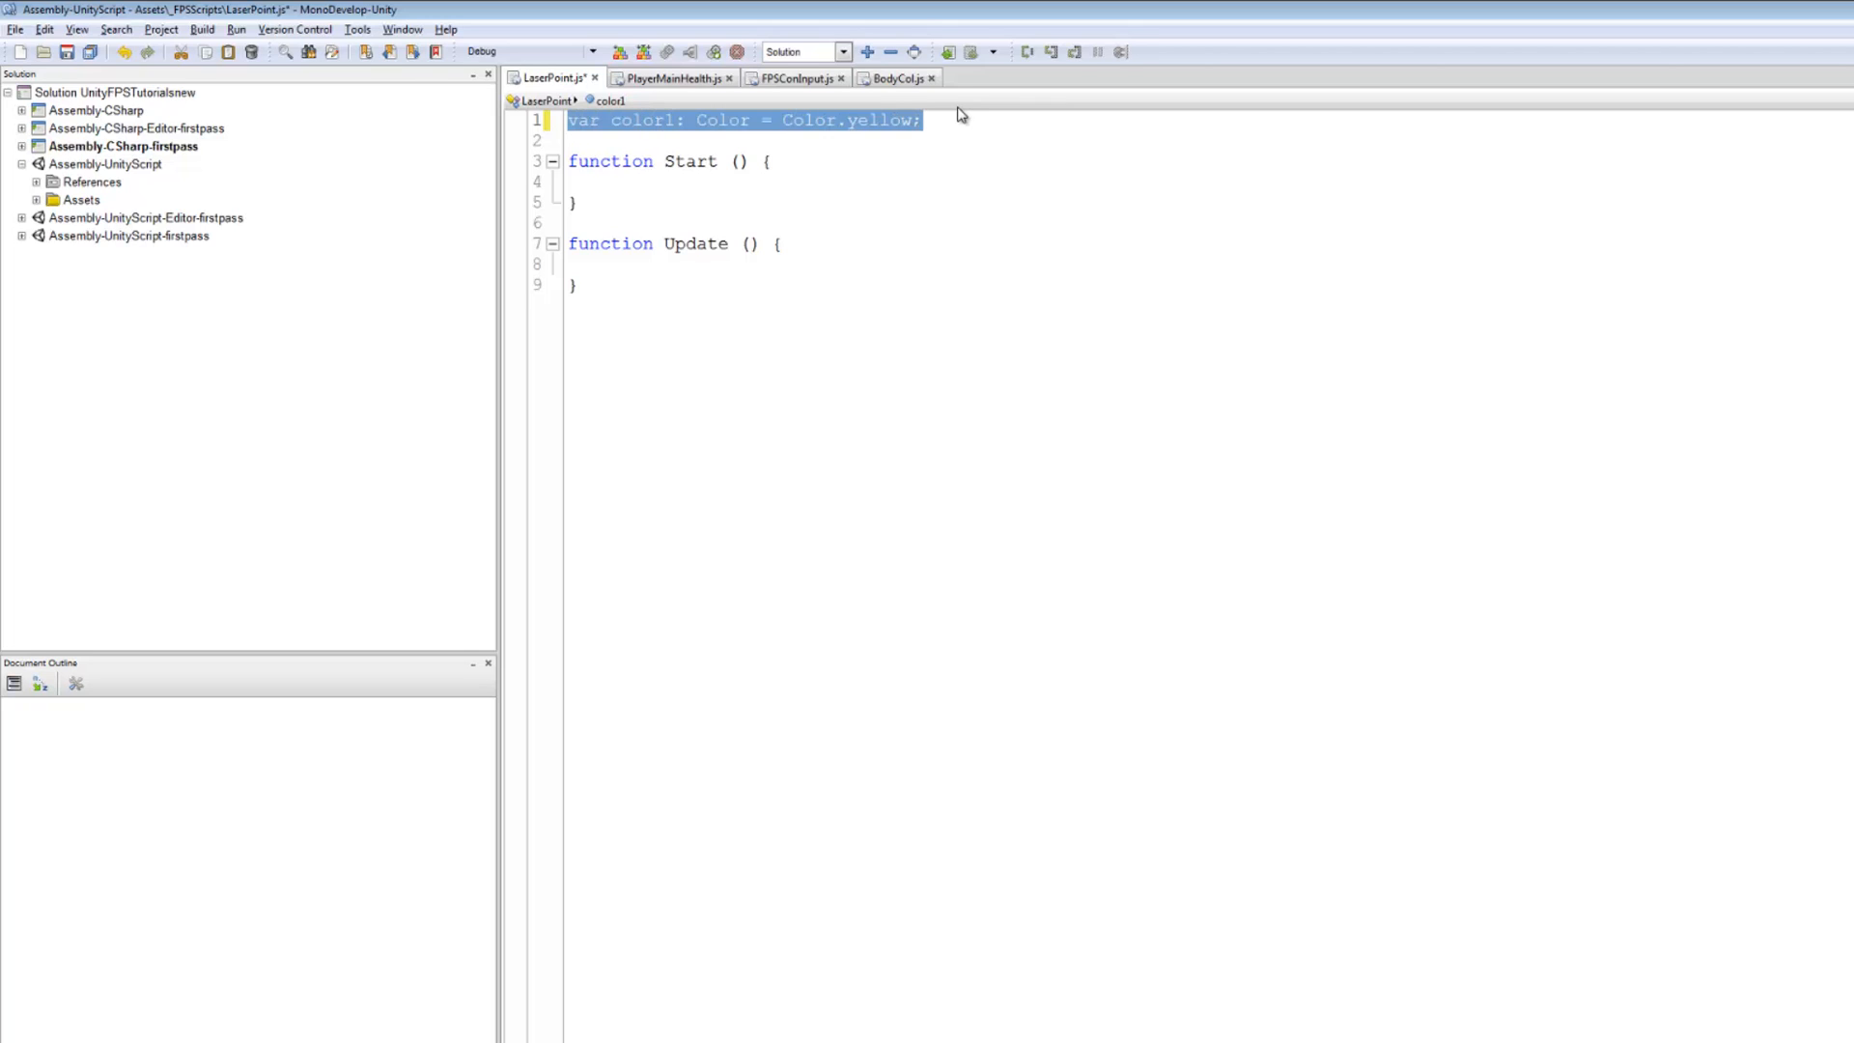
{"action": "left_click", "coordinate": [653, 138]}
{"action": "key", "text": "ctrl+v"}
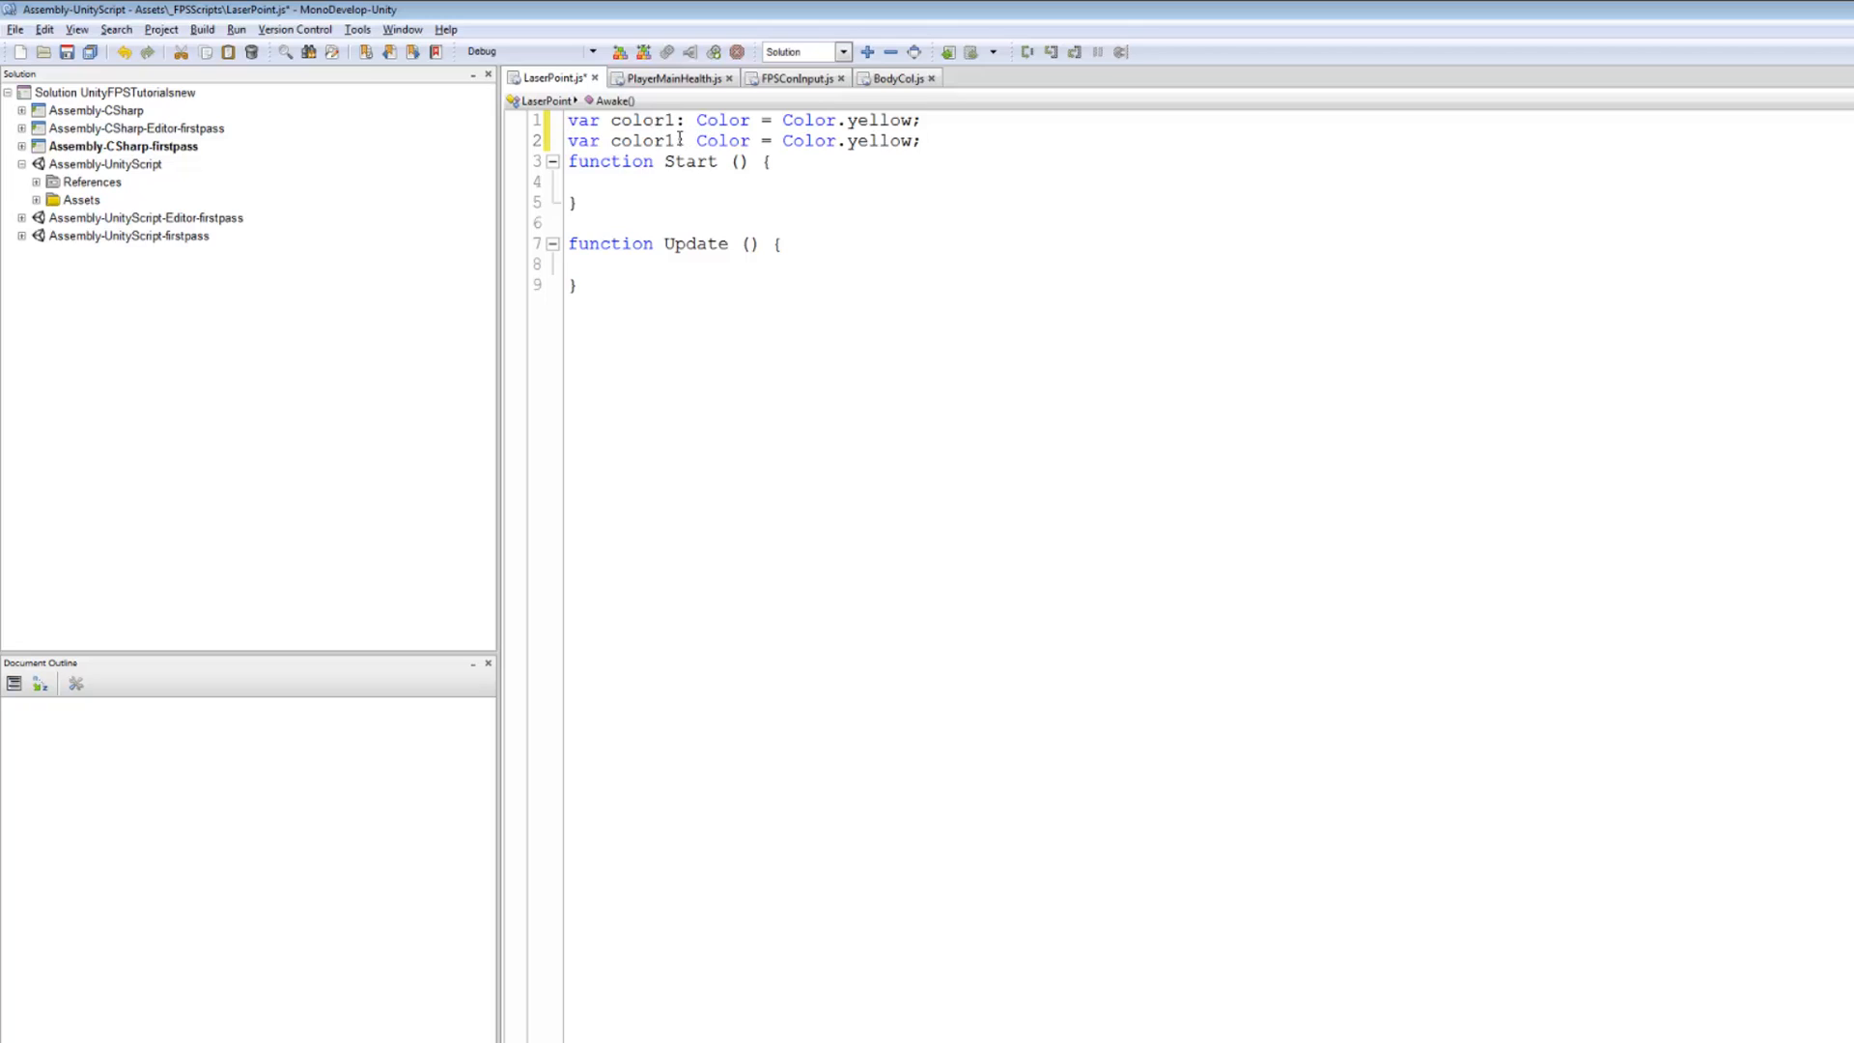
{"action": "left_click_drag", "start_coordinate": [679, 140], "coordinate": [667, 141]}
{"action": "type", "text": "2"}
{"action": "left_click_drag", "start_coordinate": [915, 121], "coordinate": [847, 120]}
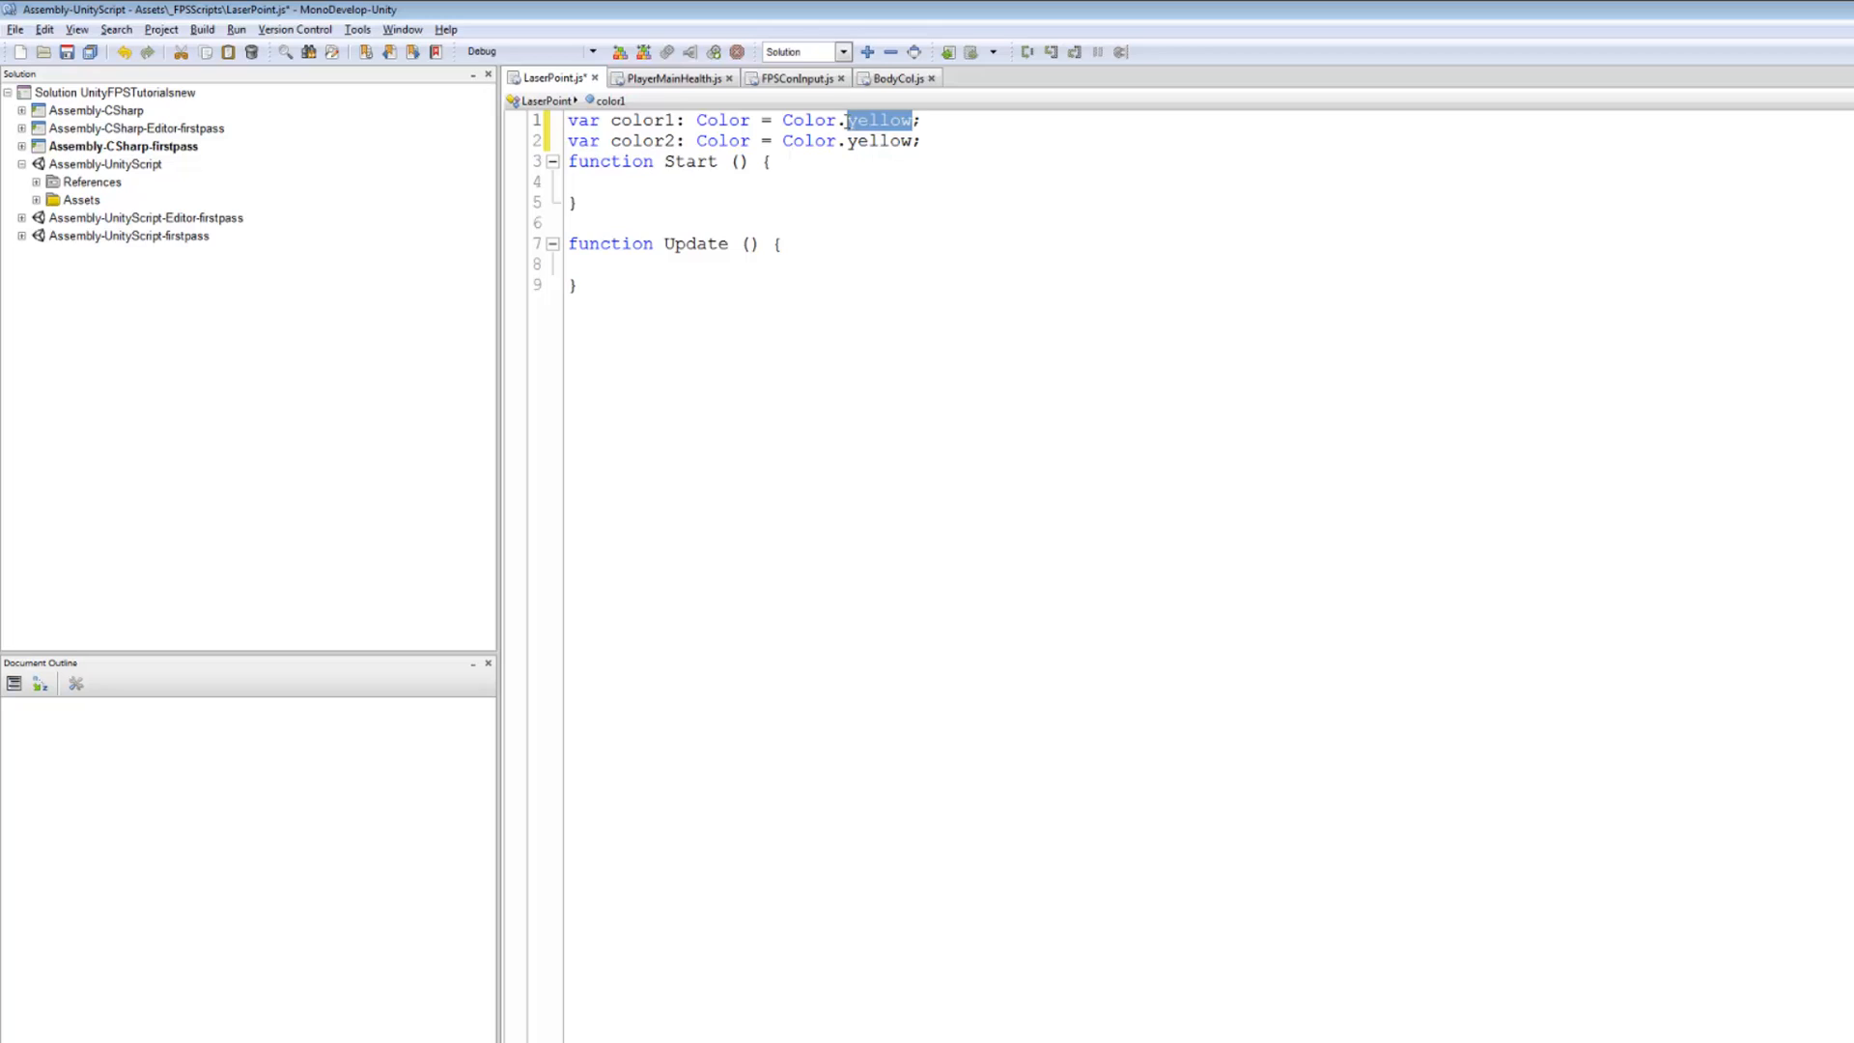
{"action": "type", "text": "red"}
{"action": "key", "text": "Escape"}
{"action": "left_click_drag", "start_coordinate": [914, 140], "coordinate": [857, 140]}
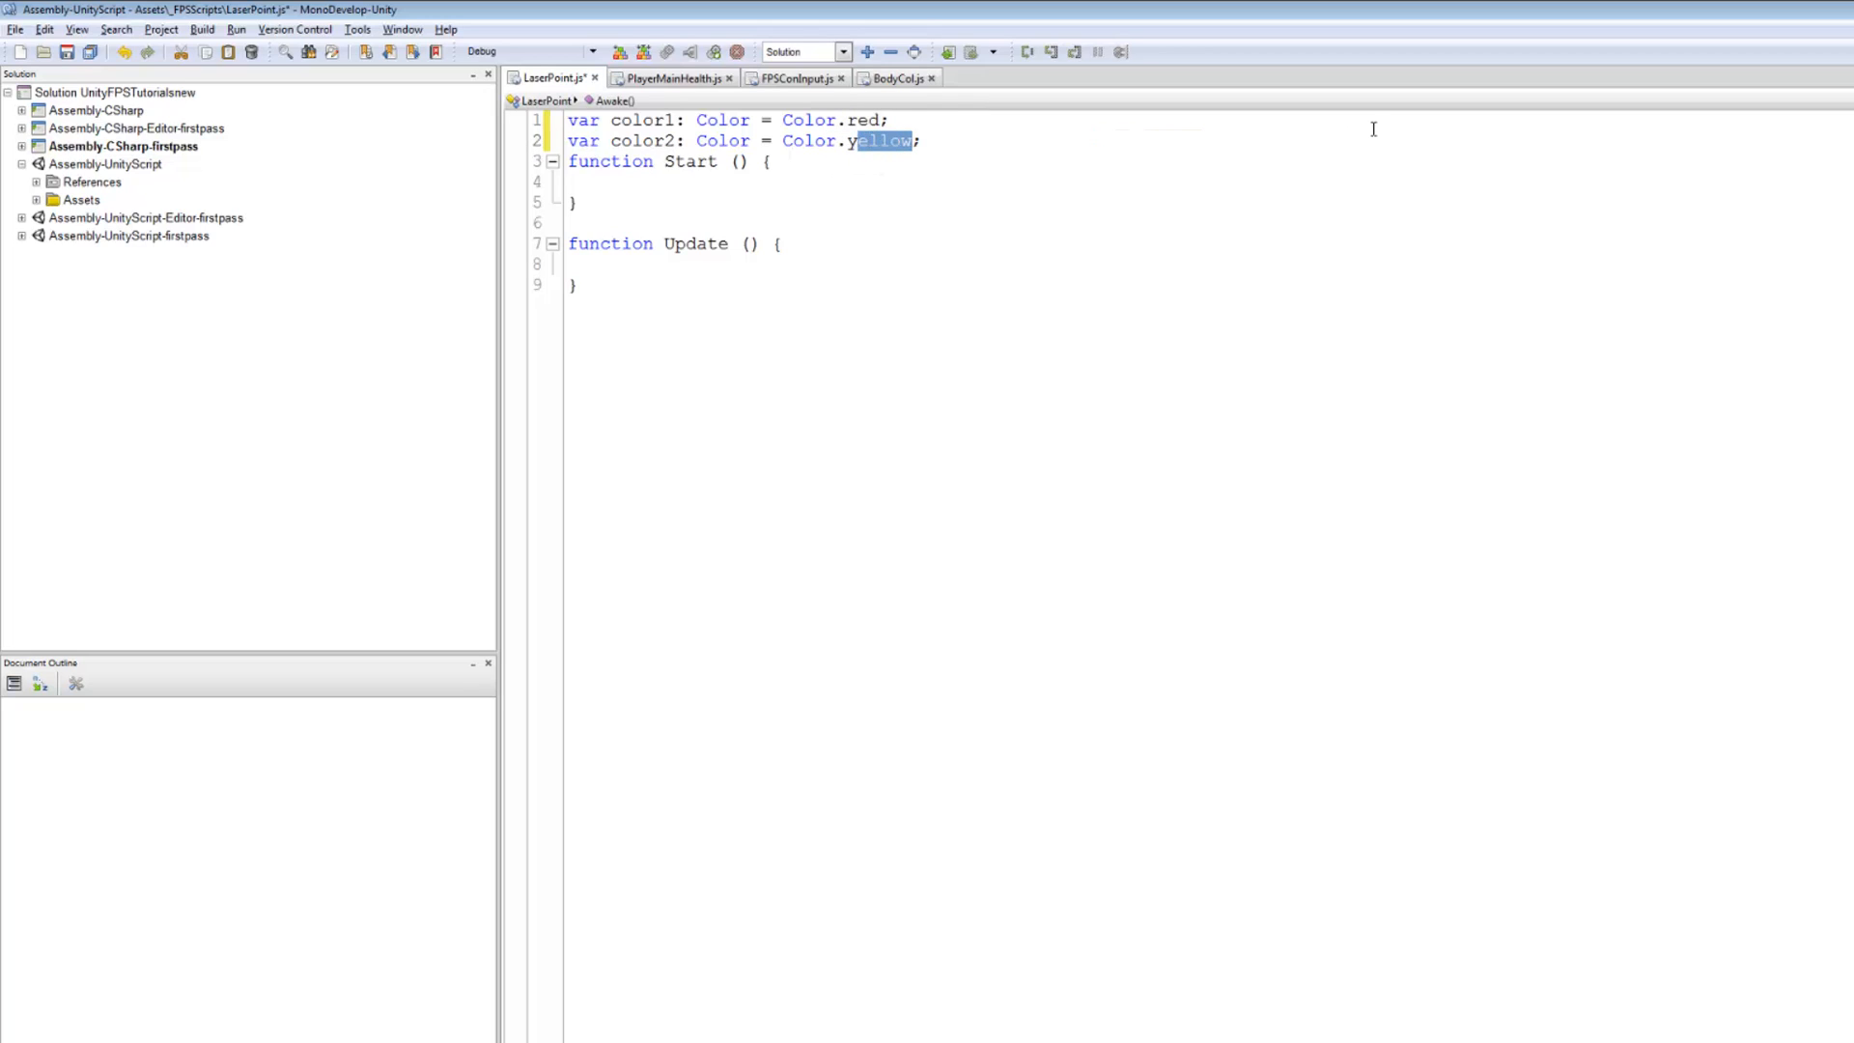
{"action": "key", "text": "BackSpace"}
{"action": "key", "text": "BackSpace"}
{"action": "key", "text": "BackSpace"}
{"action": "type", "text": "."}
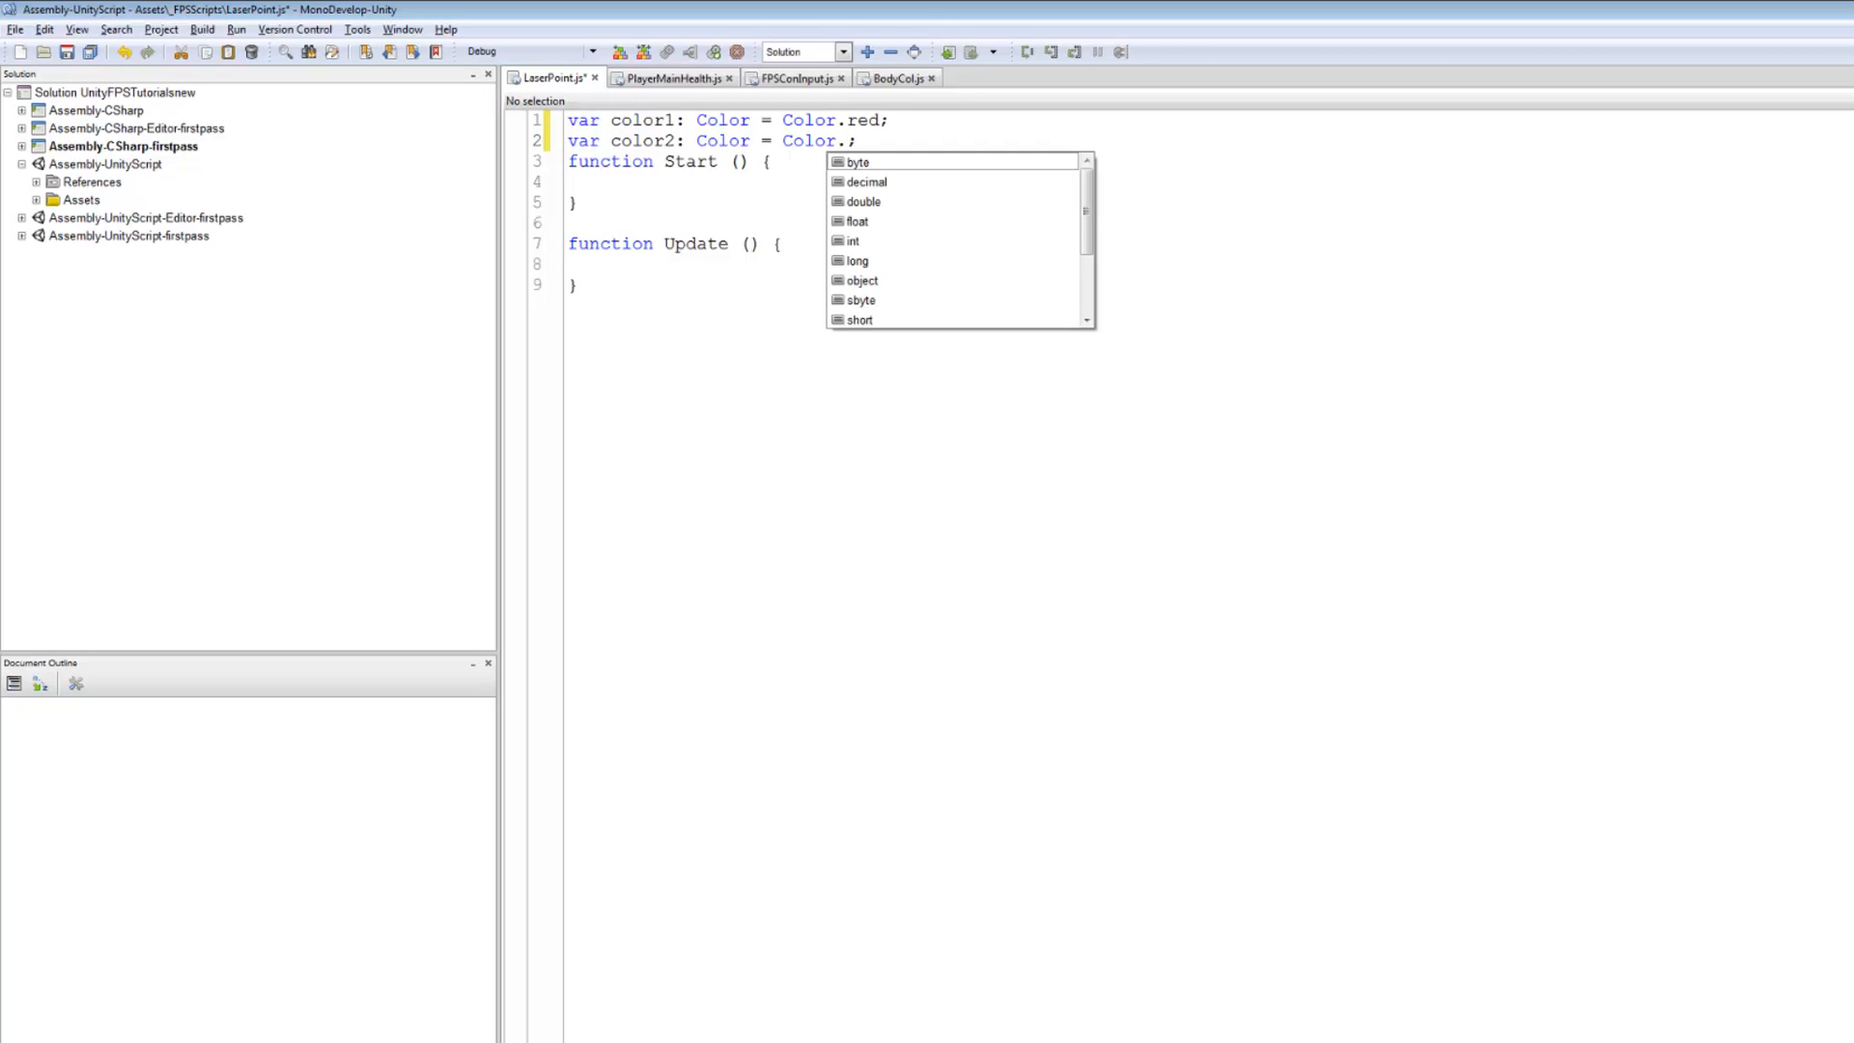
{"action": "key", "text": "BackSpace"}
{"action": "type", "text": "."}
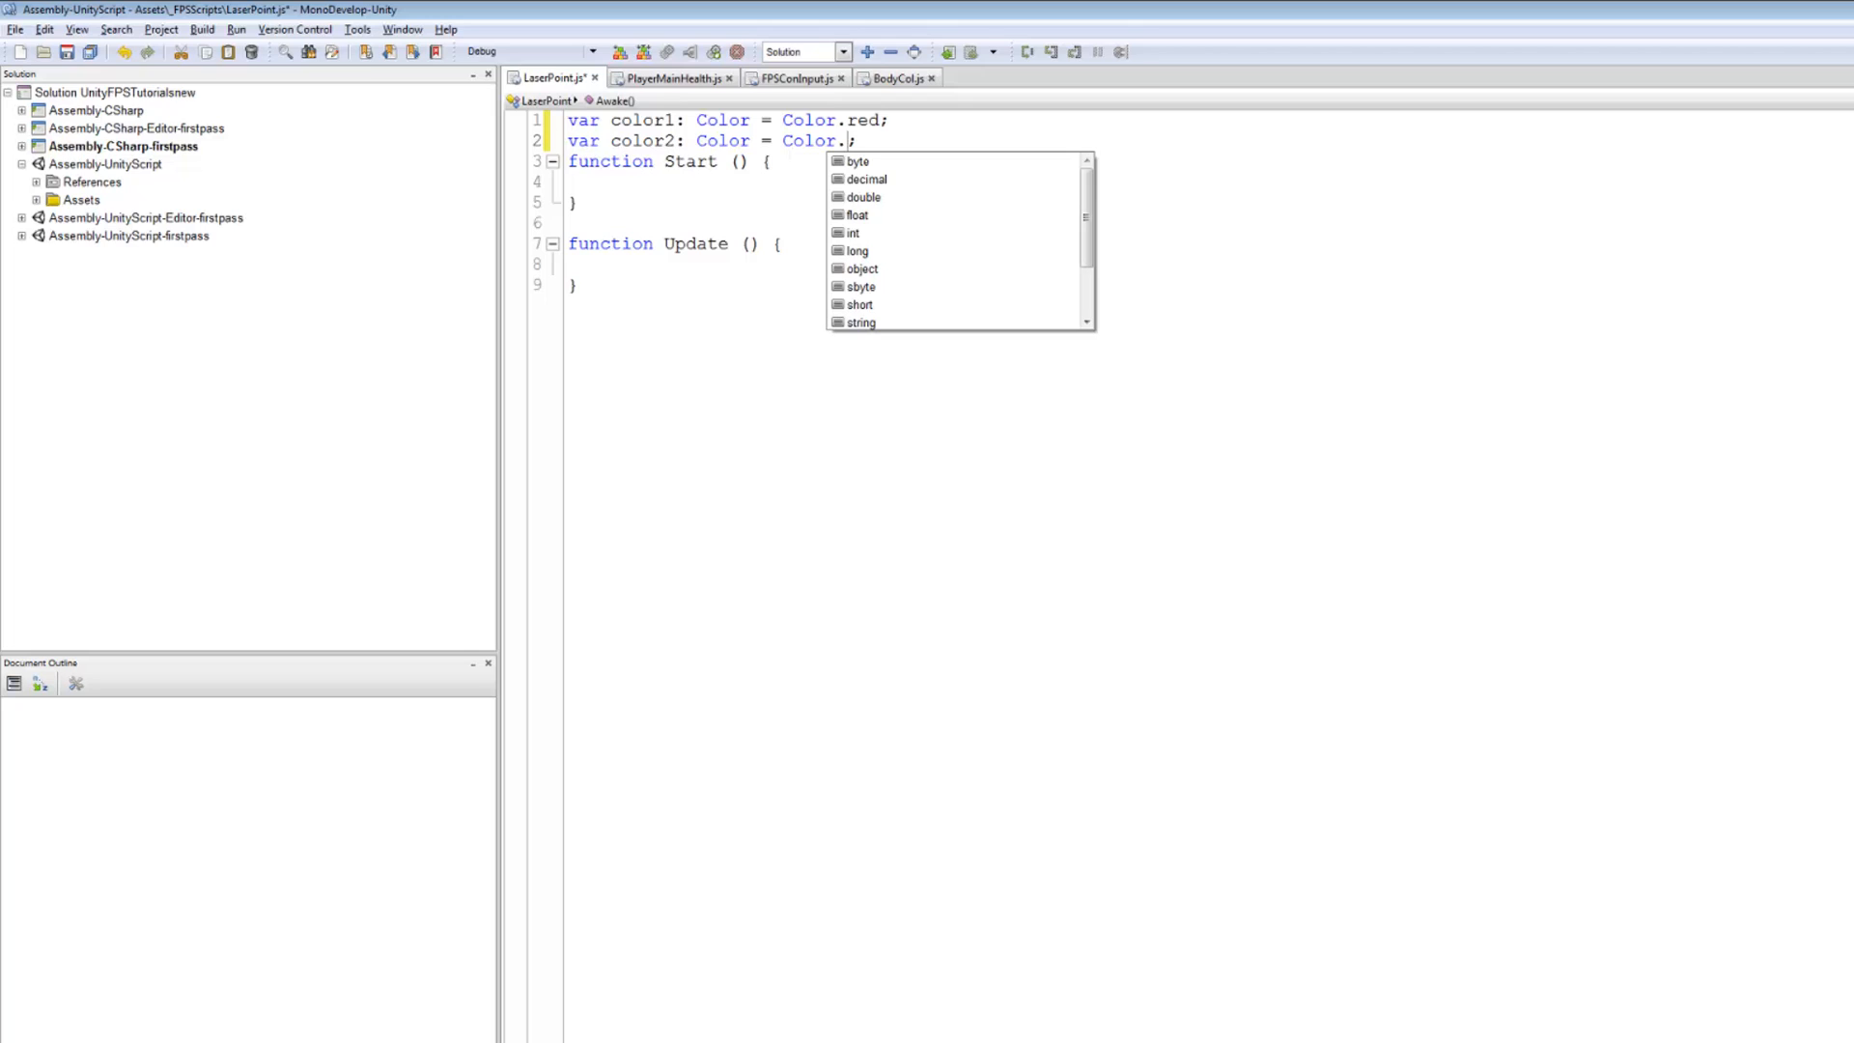
{"action": "type", "text": "red"}
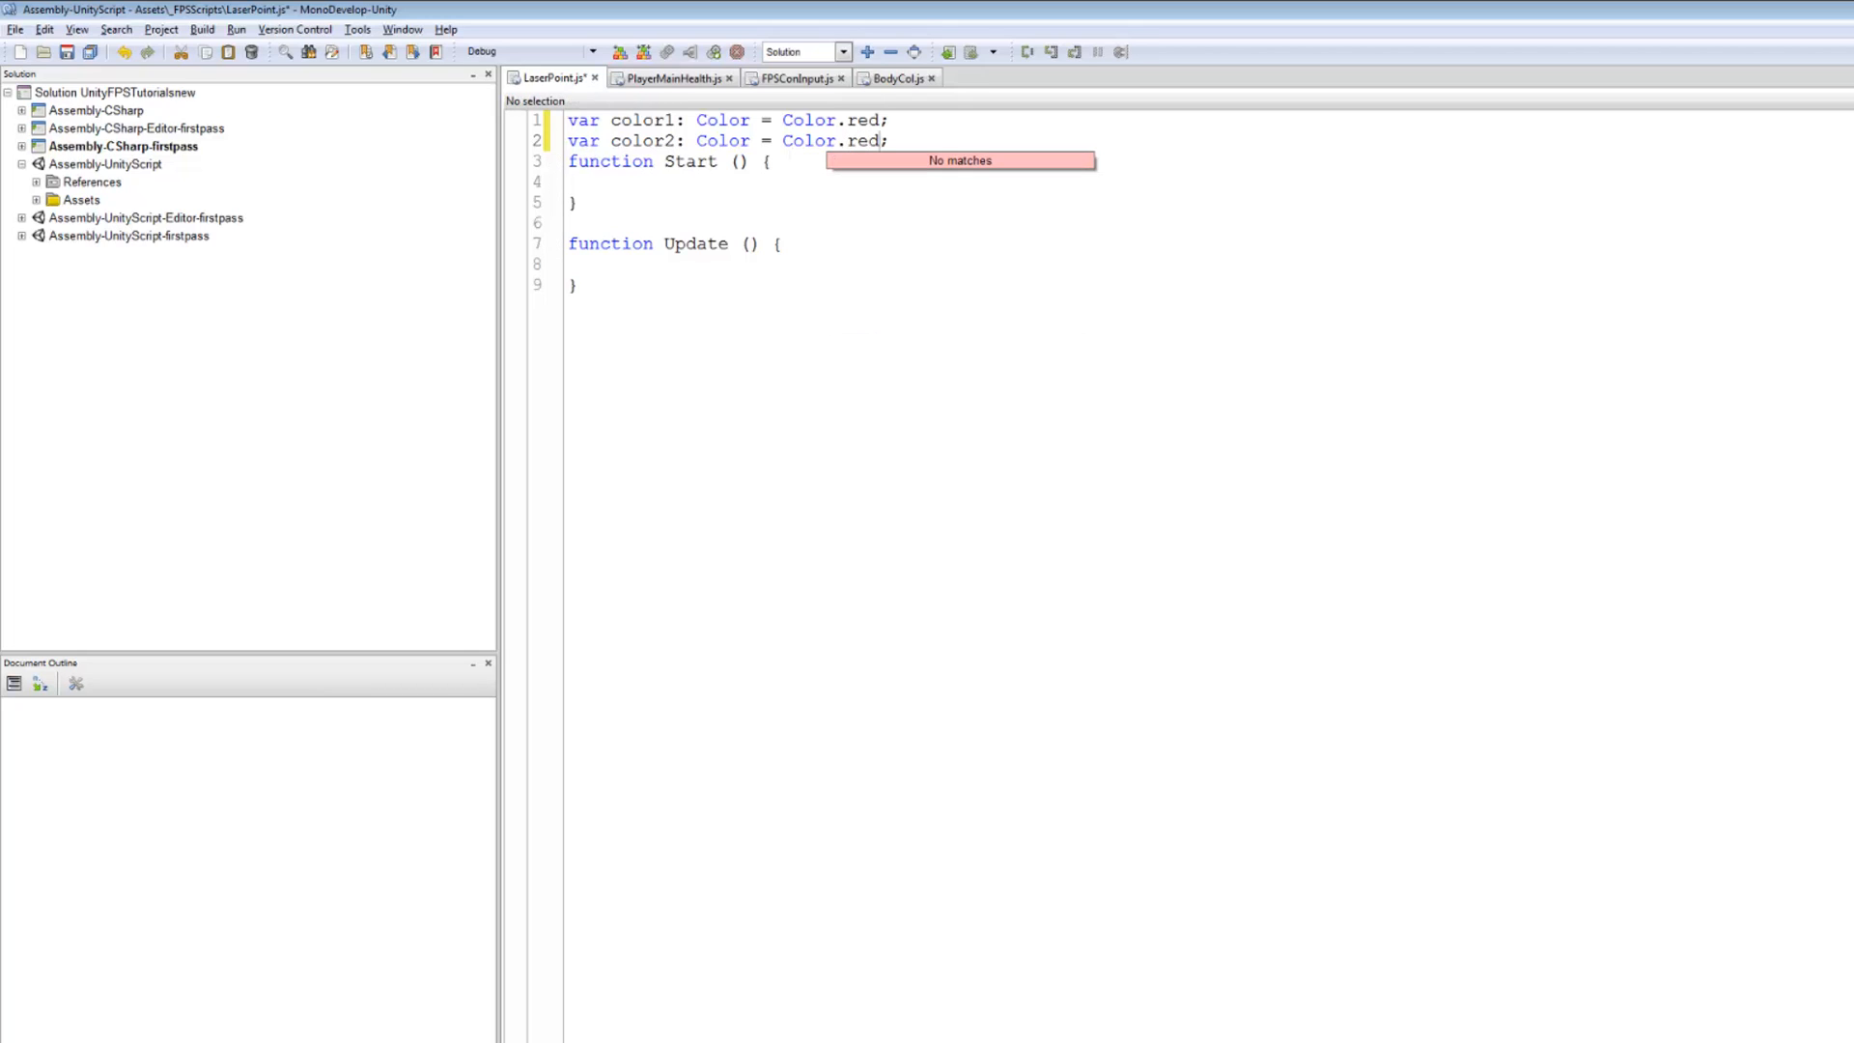
Save the LaserPoint script, add blank lines after the declarations, and switch back to Unity.
{"action": "key", "text": "ctrl+s"}
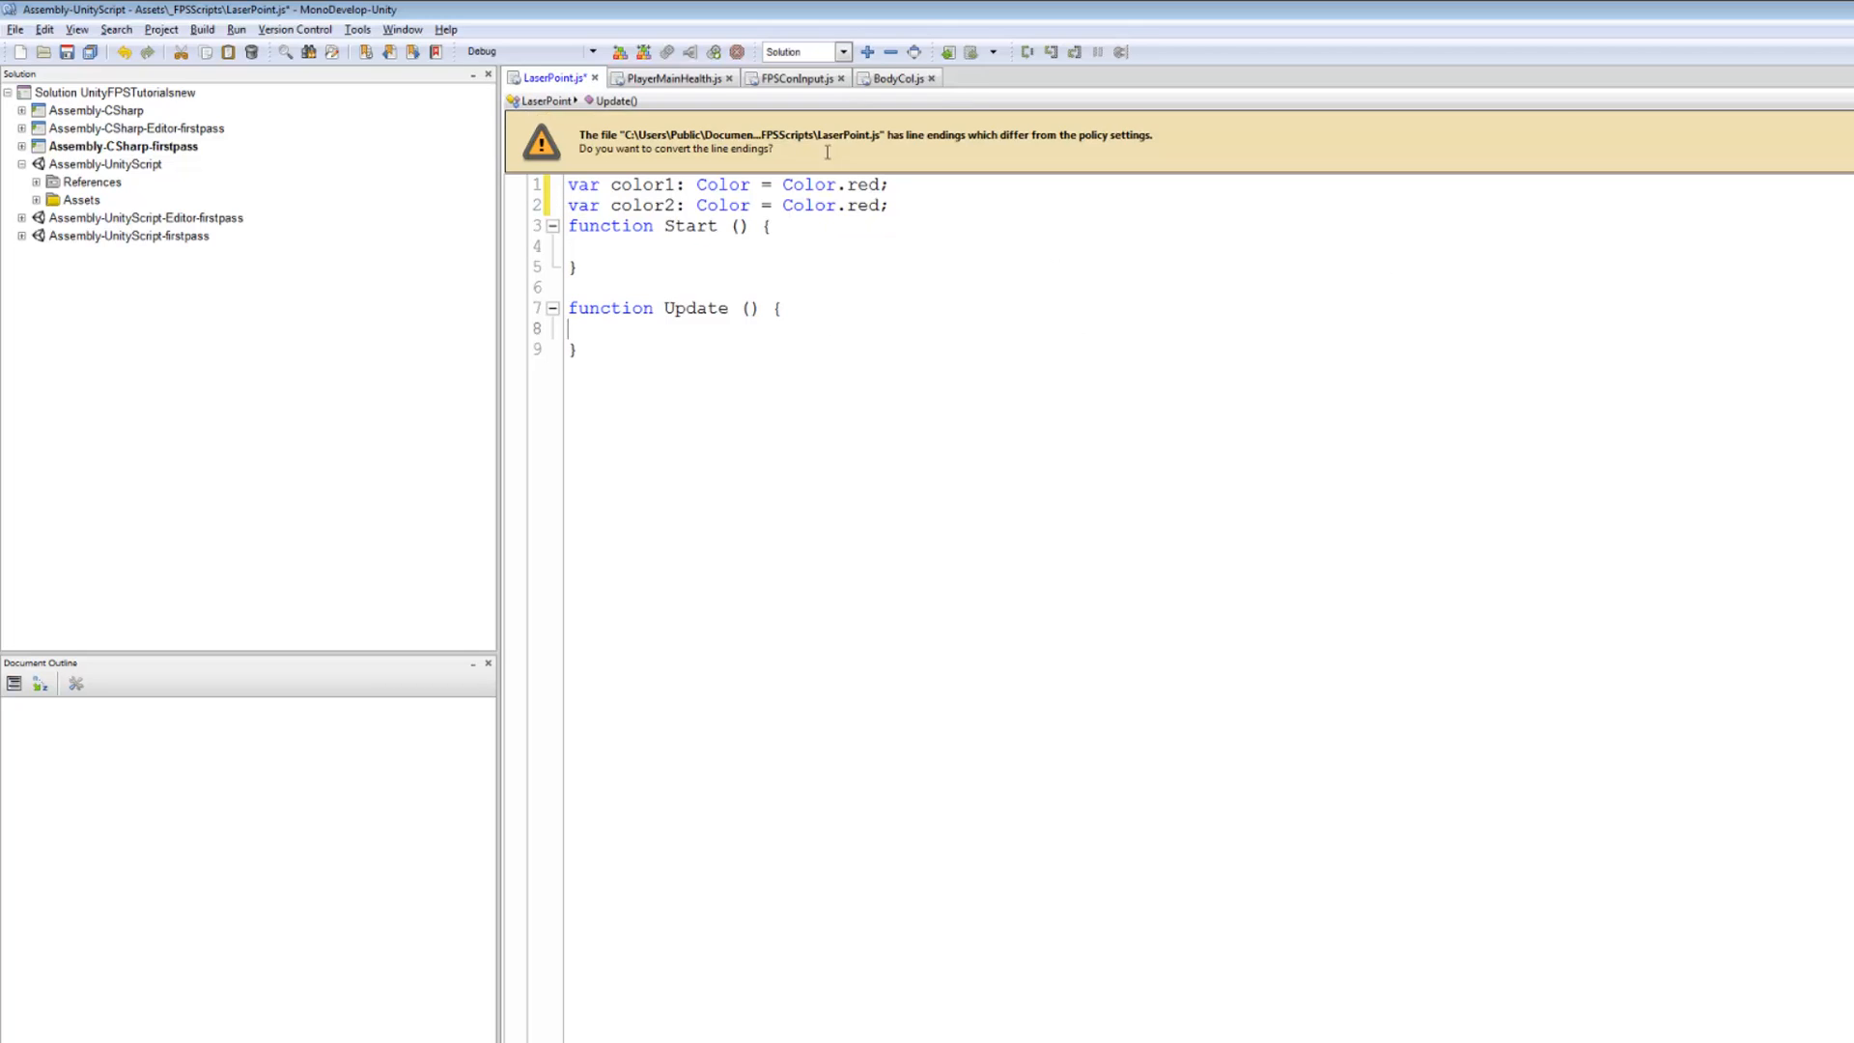
{"action": "left_click", "coordinate": [979, 140]}
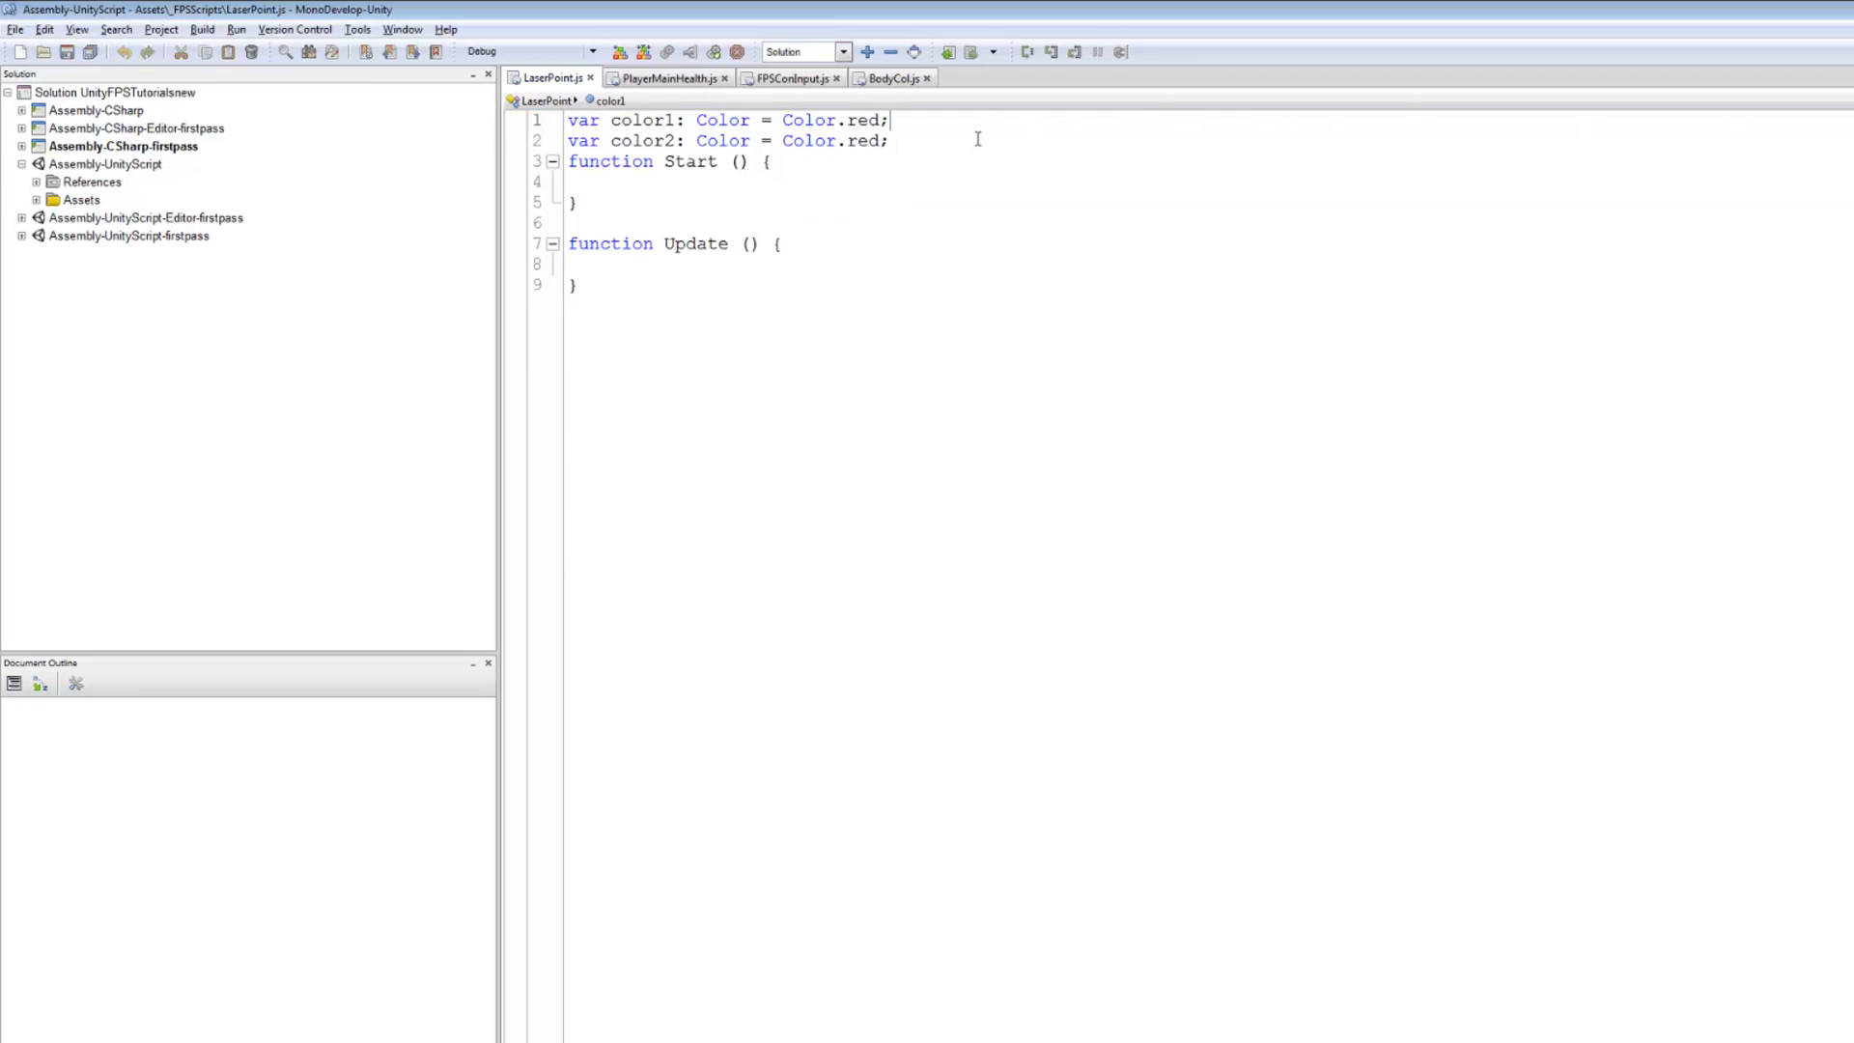
{"action": "key", "text": "Return"}
{"action": "key", "text": "Return"}
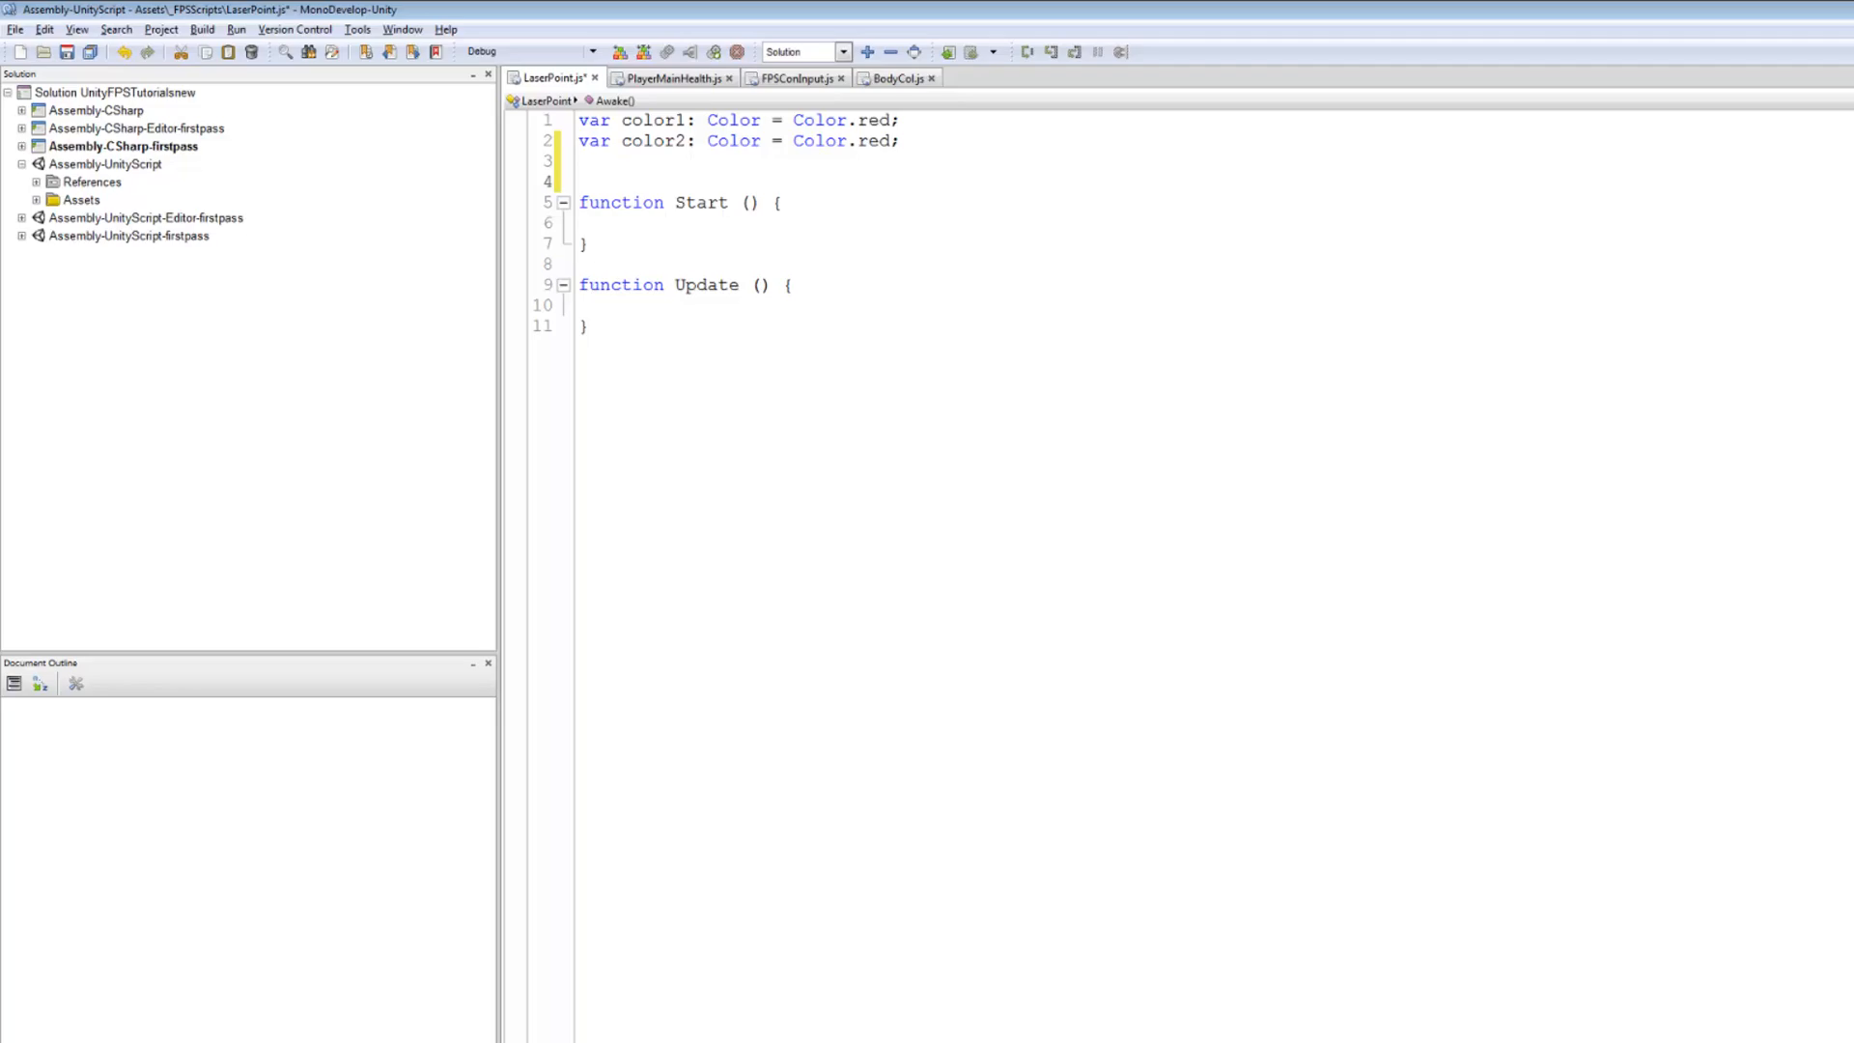
{"action": "key", "text": "alt+Tab"}
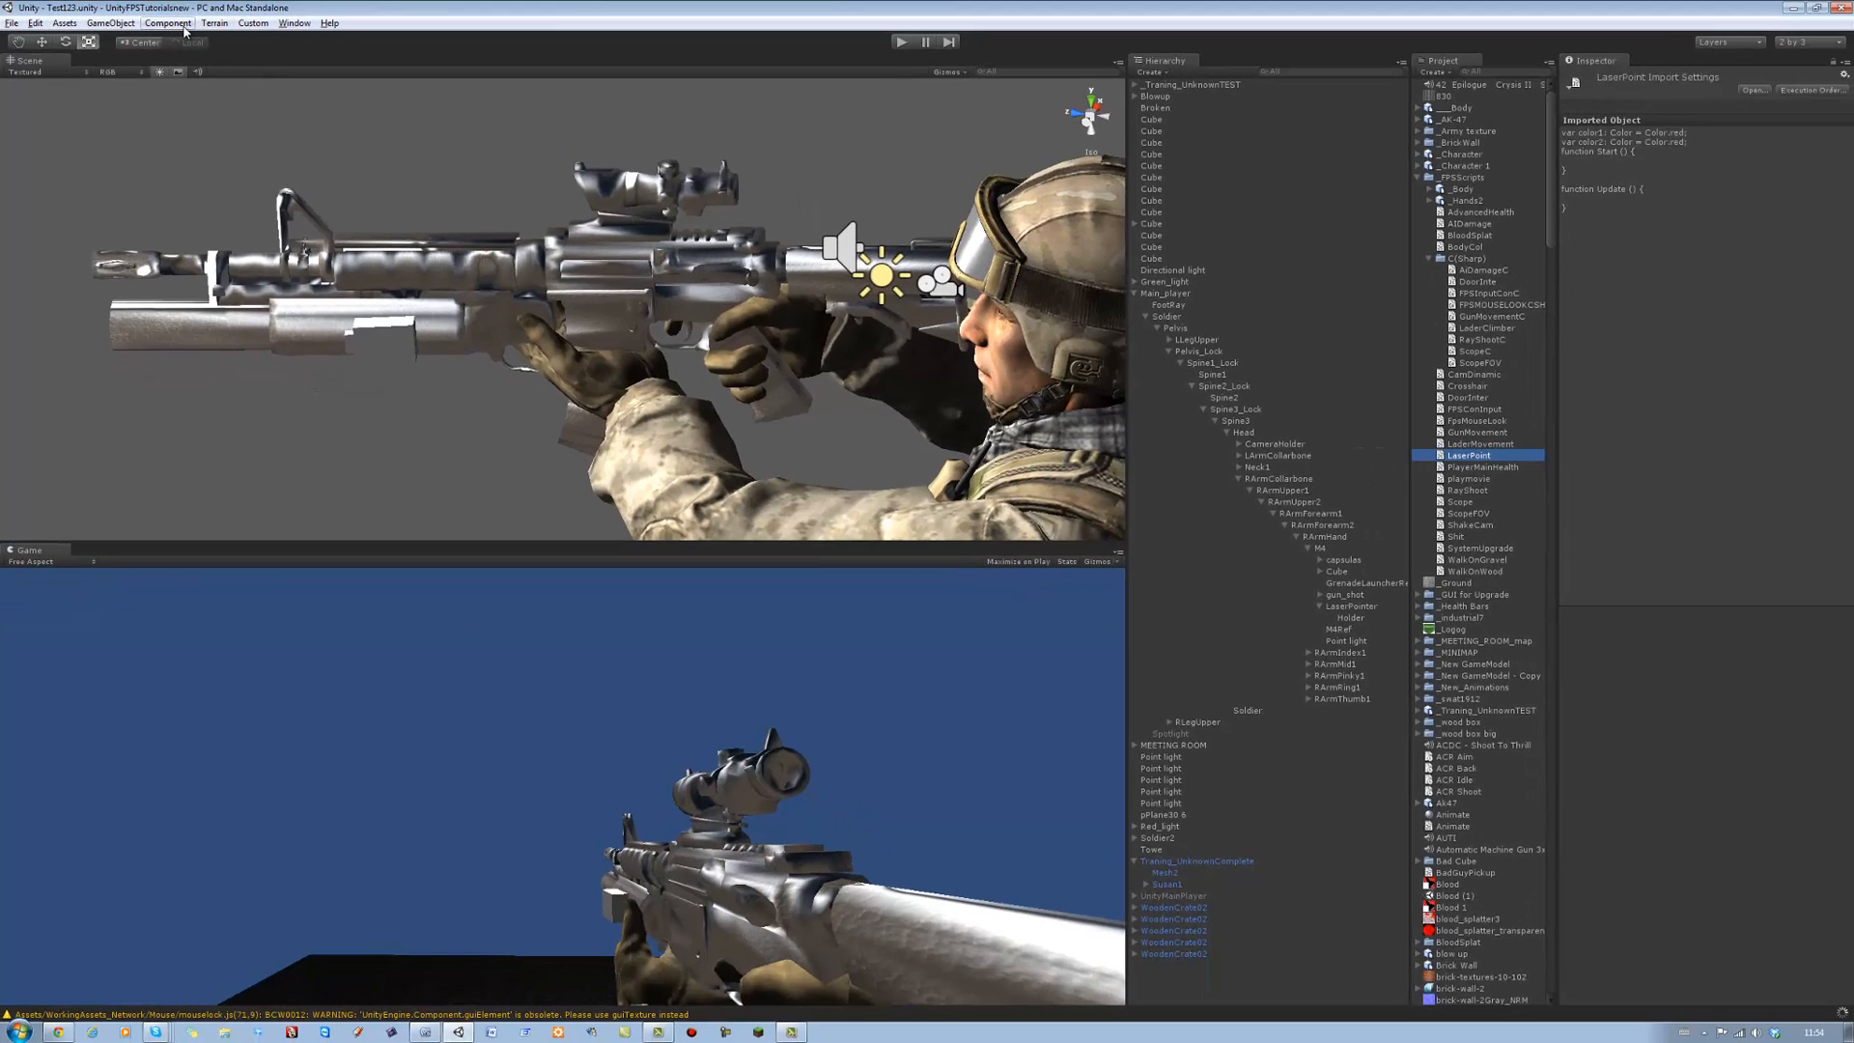
Add a Line Renderer component from Component > Miscellaneous to the Holder object, keeping existing components.
{"action": "left_click", "coordinate": [185, 31]}
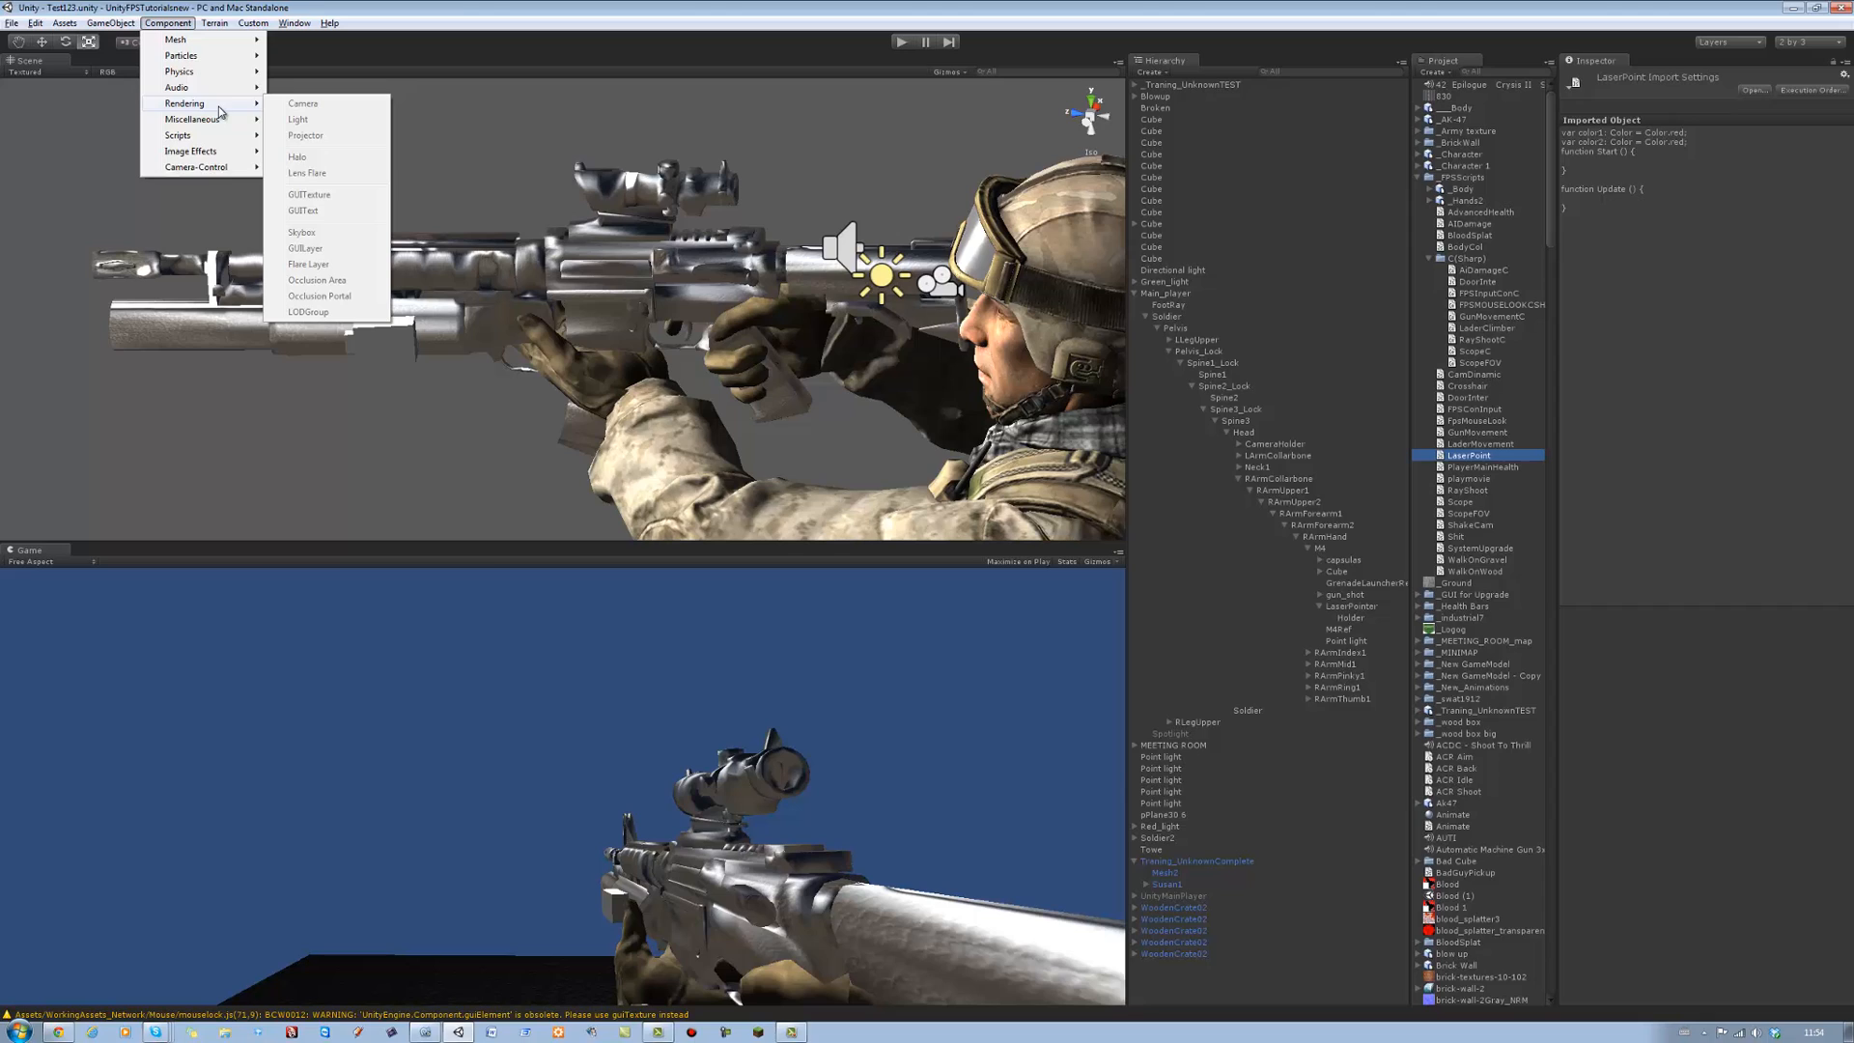
{"action": "mouse_move", "coordinate": [192, 118]}
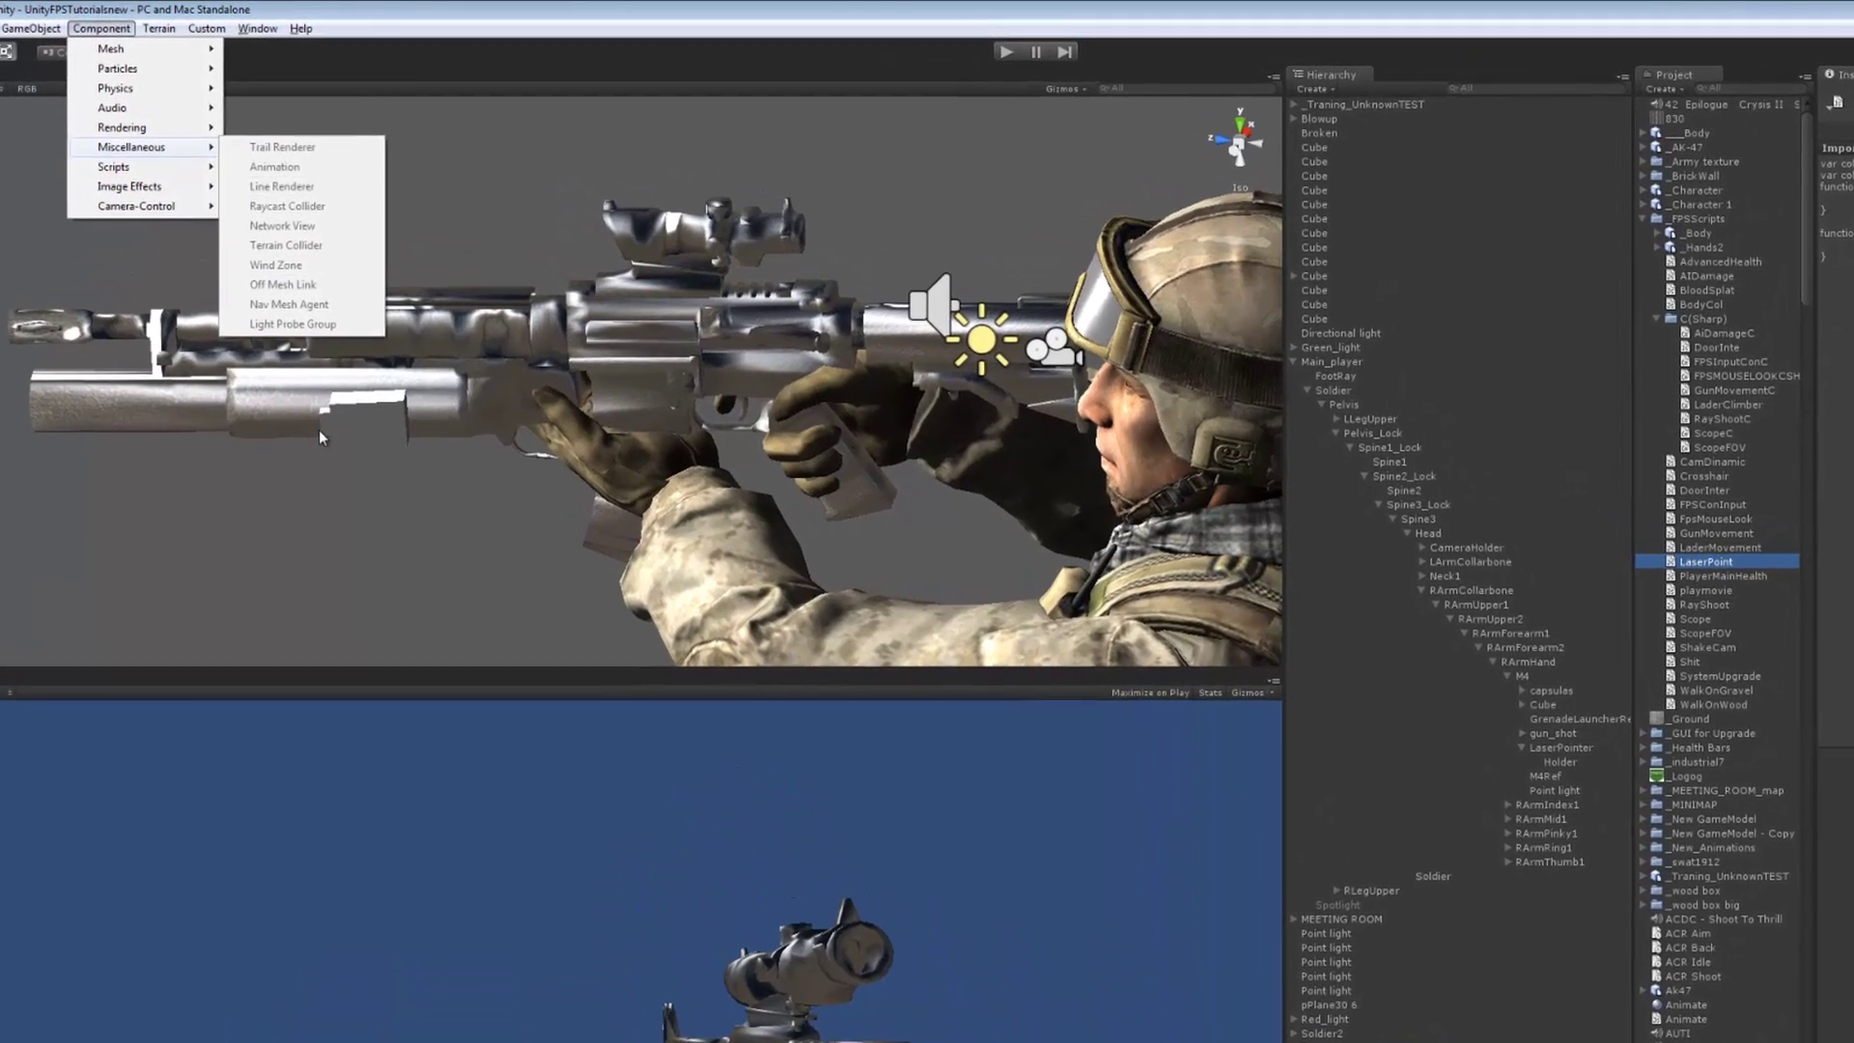
{"action": "left_click", "coordinate": [313, 151]}
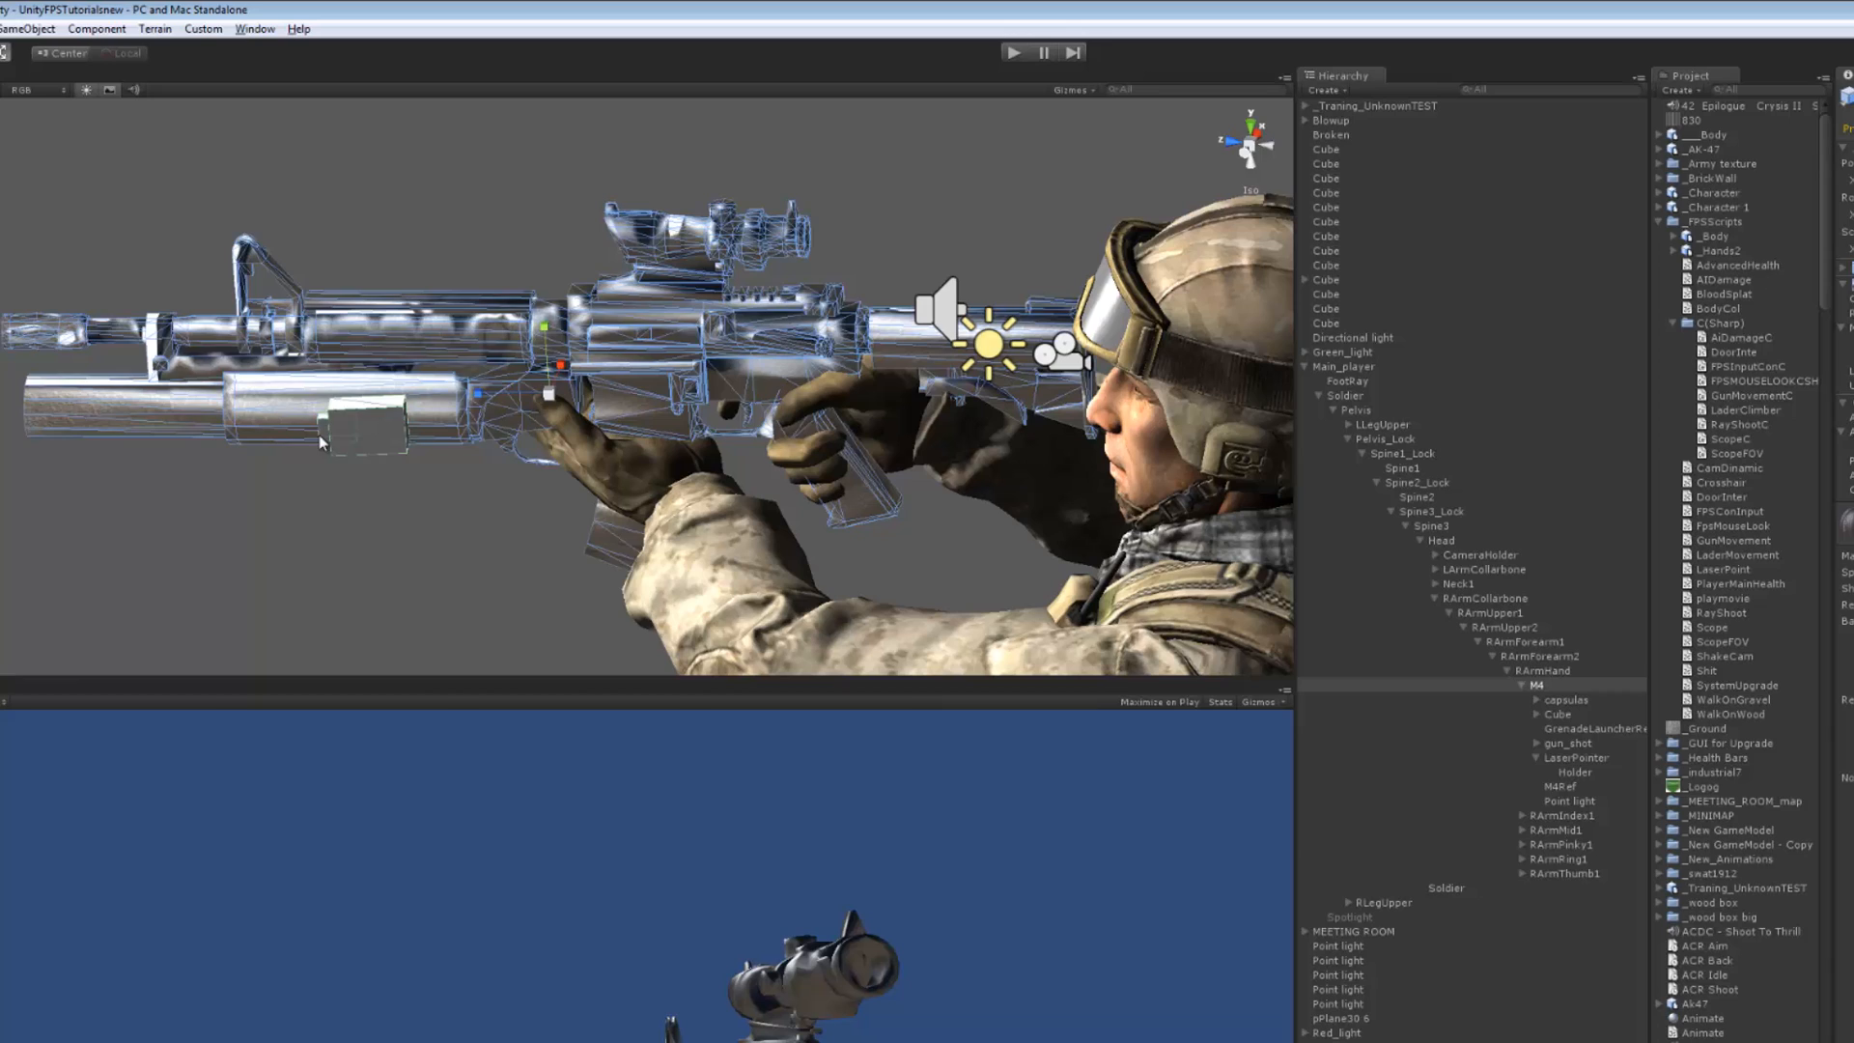
{"action": "left_click", "coordinate": [29, 29]}
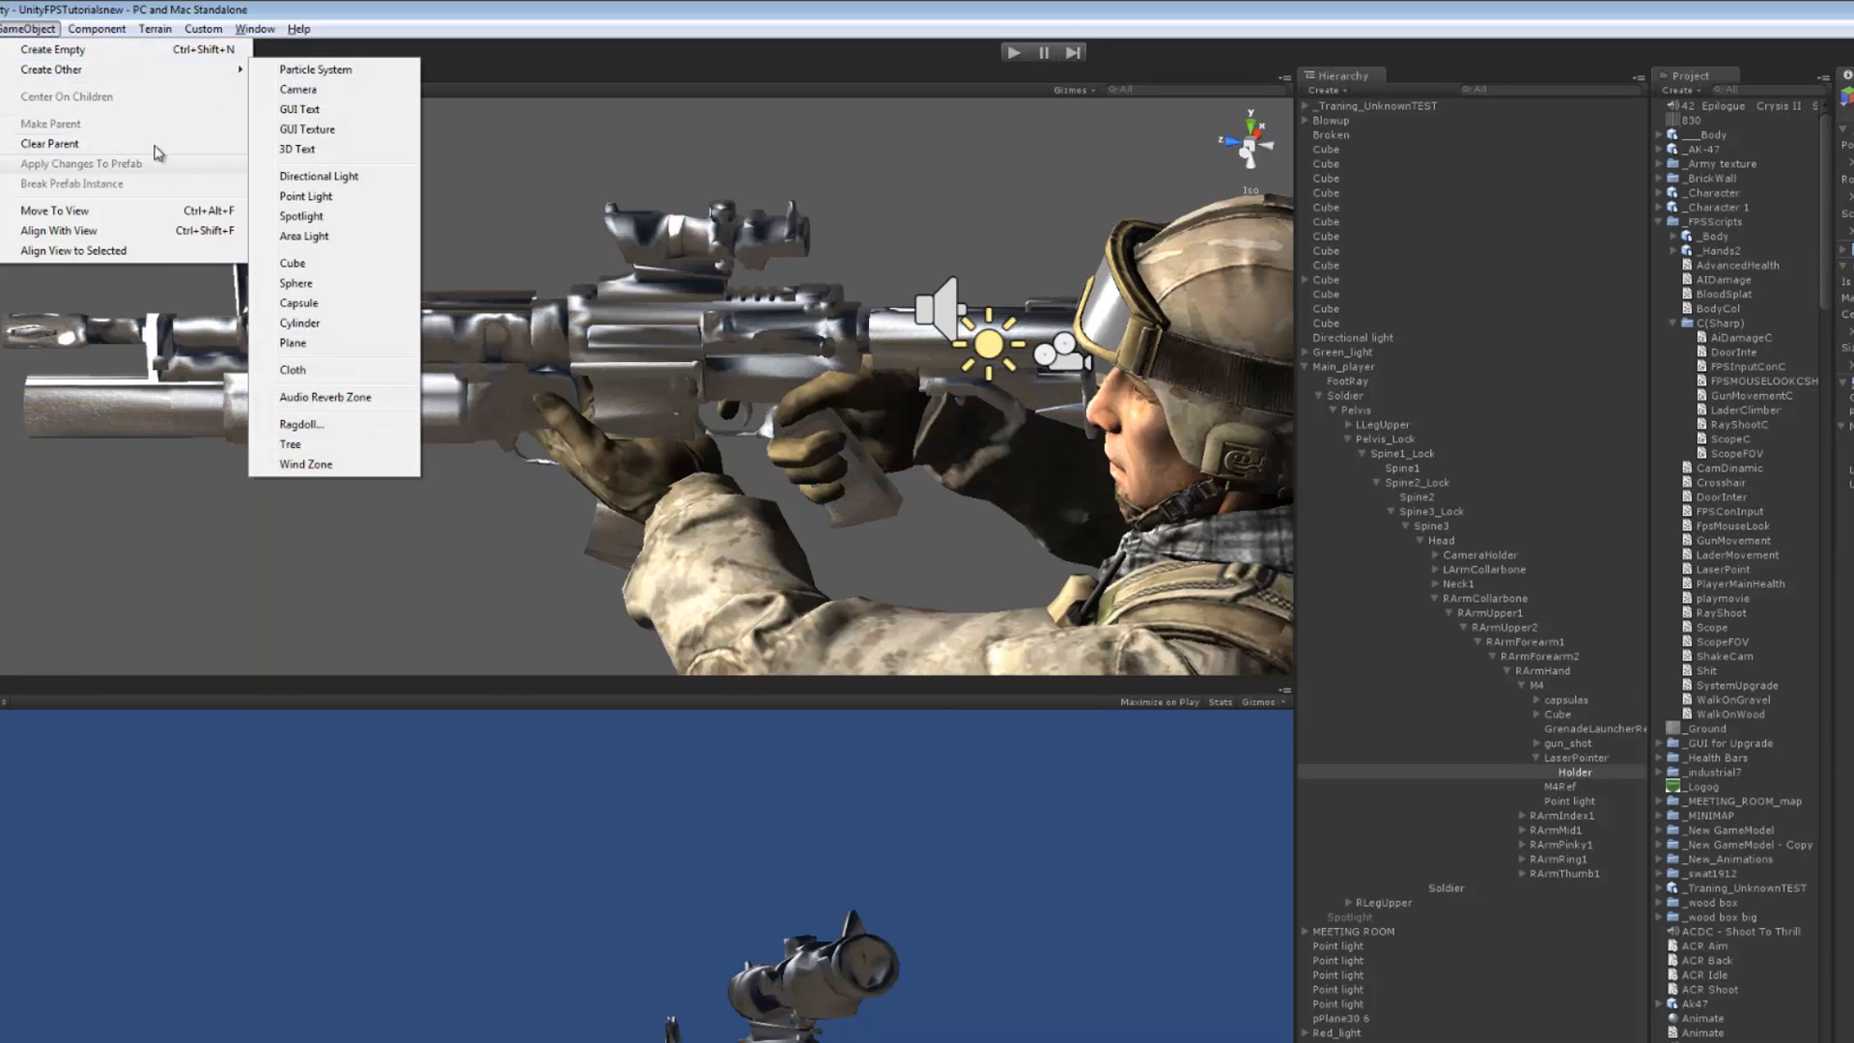
{"action": "mouse_move", "coordinate": [97, 29]}
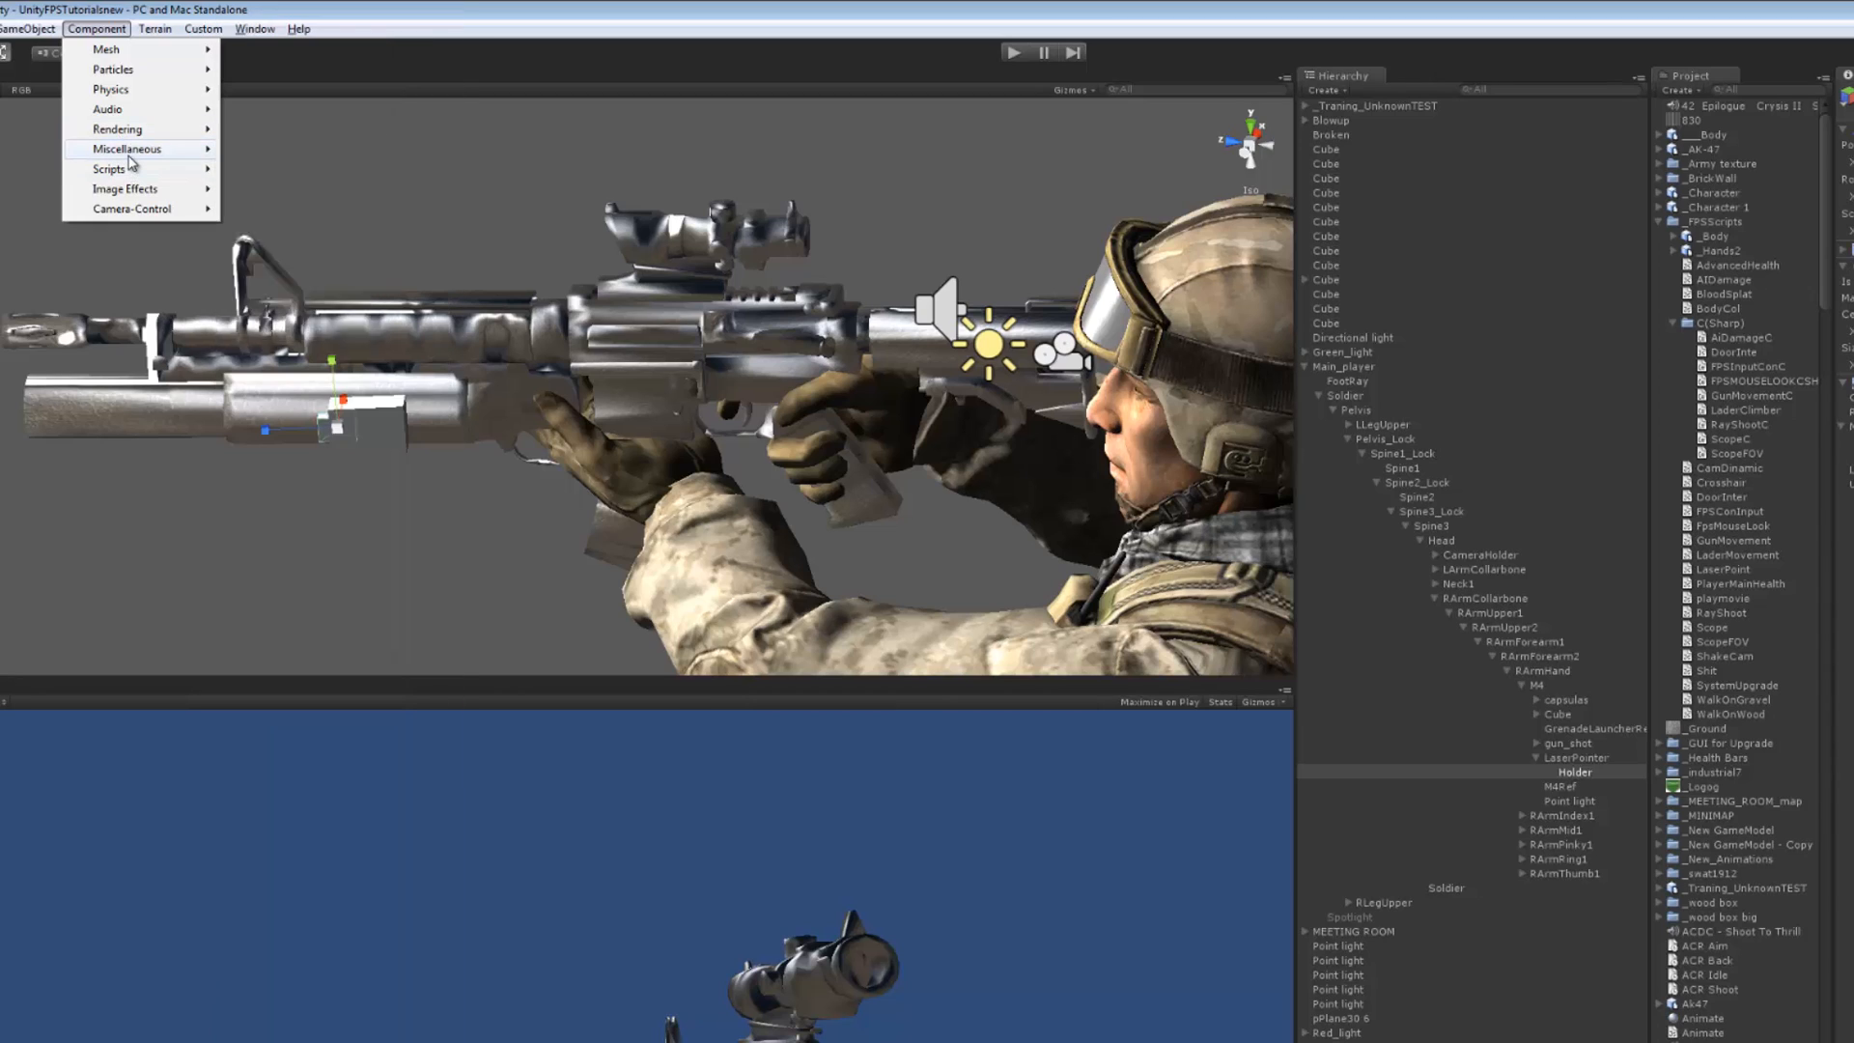
{"action": "mouse_move", "coordinate": [128, 150]}
{"action": "left_click", "coordinate": [286, 209]}
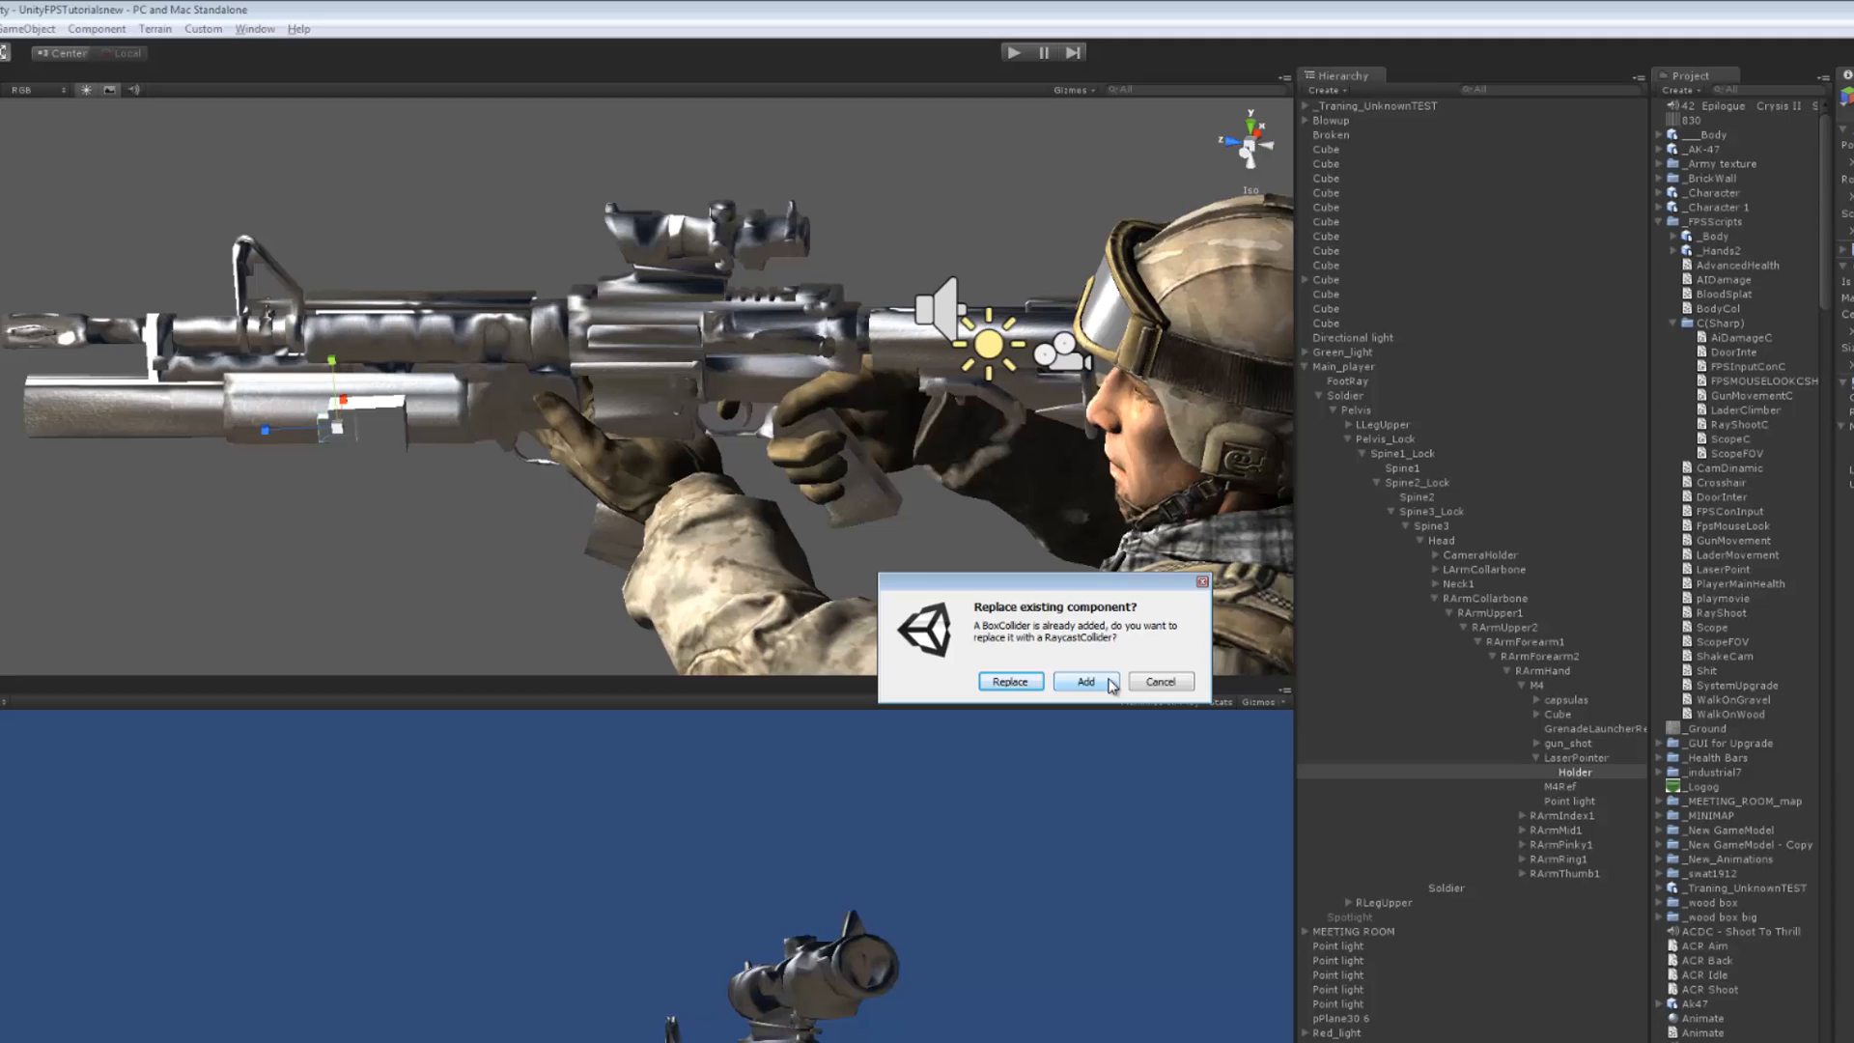
{"action": "left_click", "coordinate": [1160, 681]}
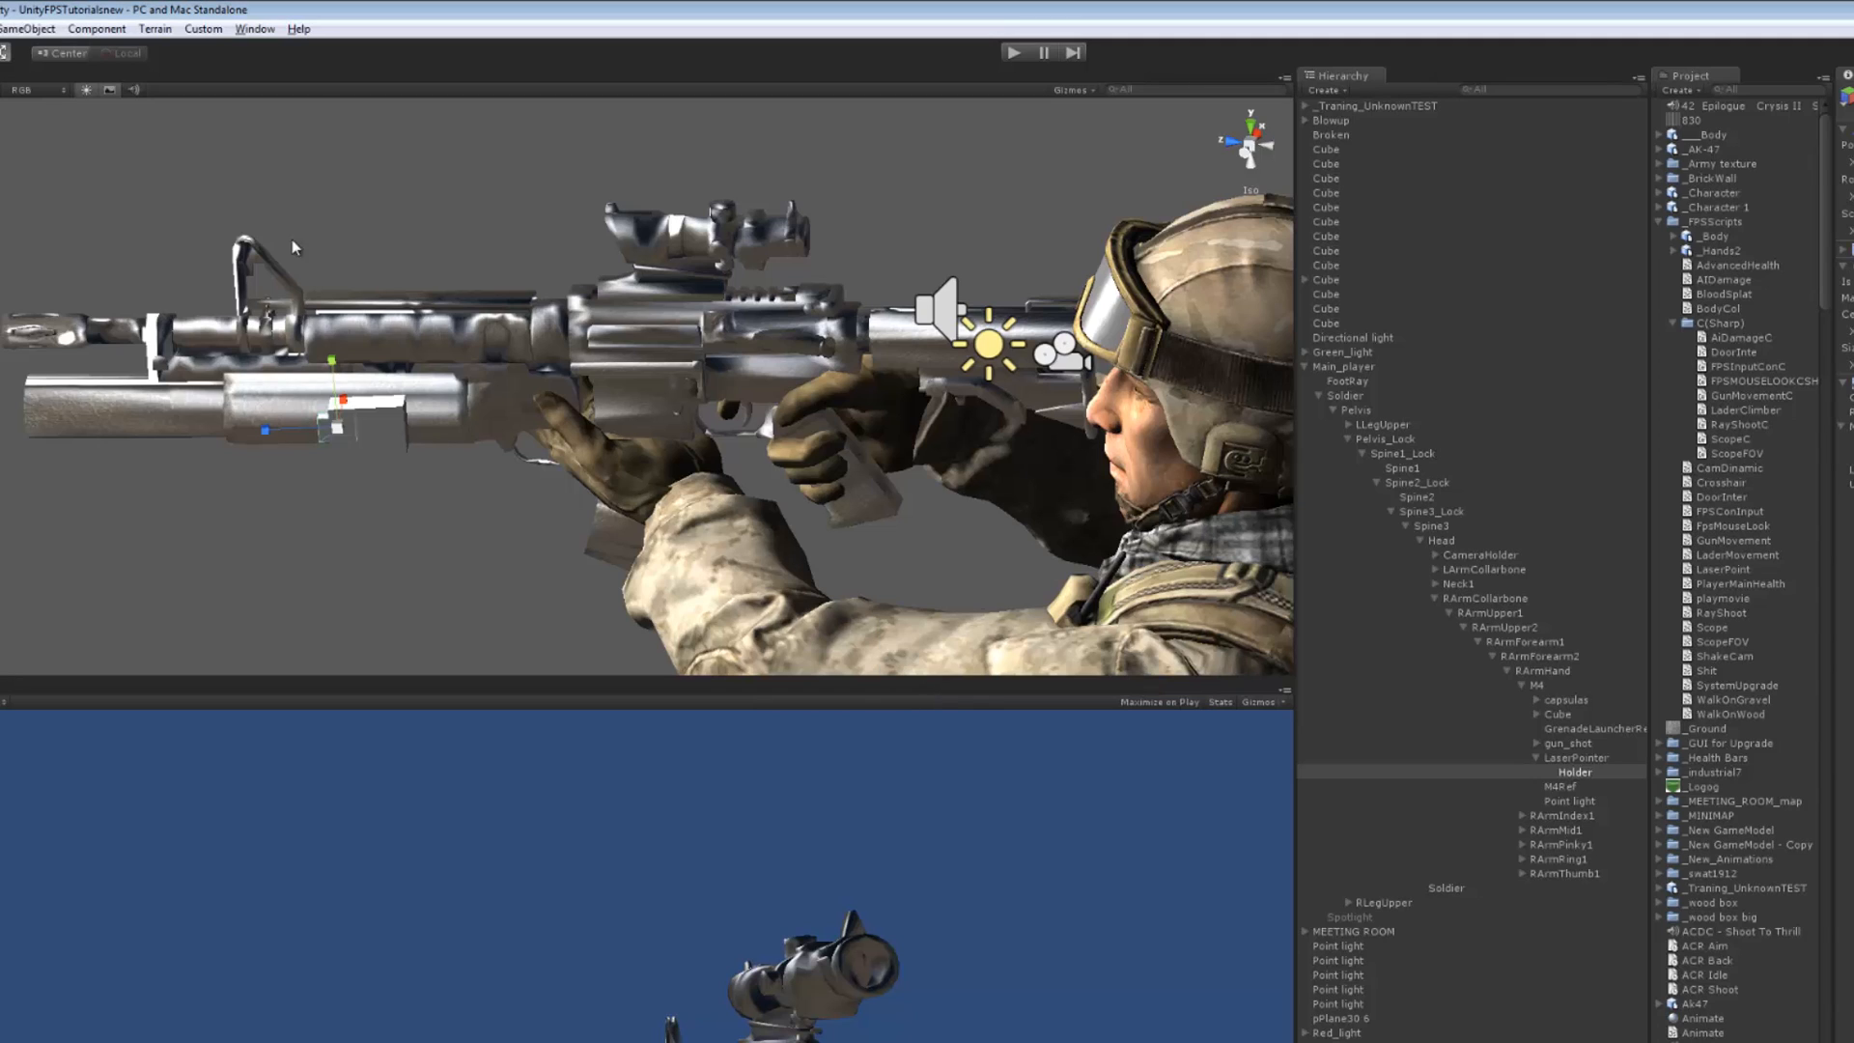
{"action": "left_click", "coordinate": [95, 30]}
{"action": "mouse_move", "coordinate": [128, 148]}
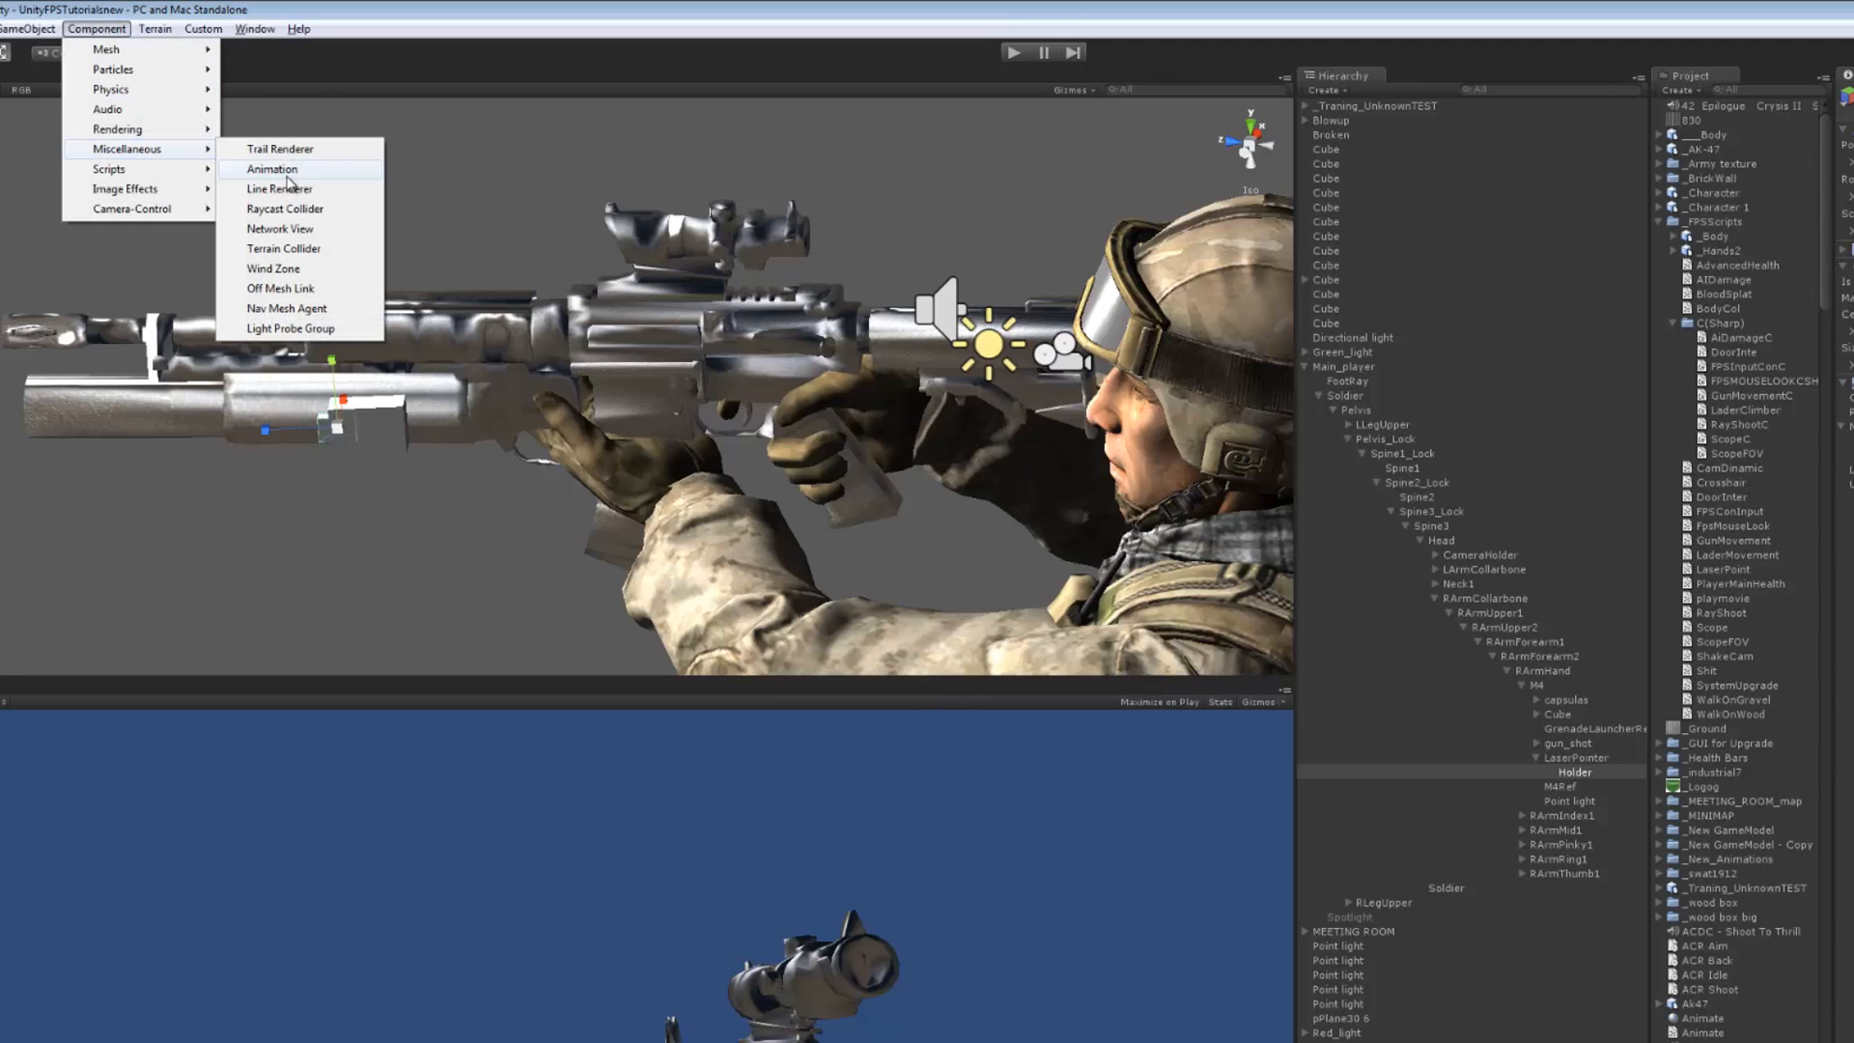
{"action": "left_click", "coordinate": [279, 188]}
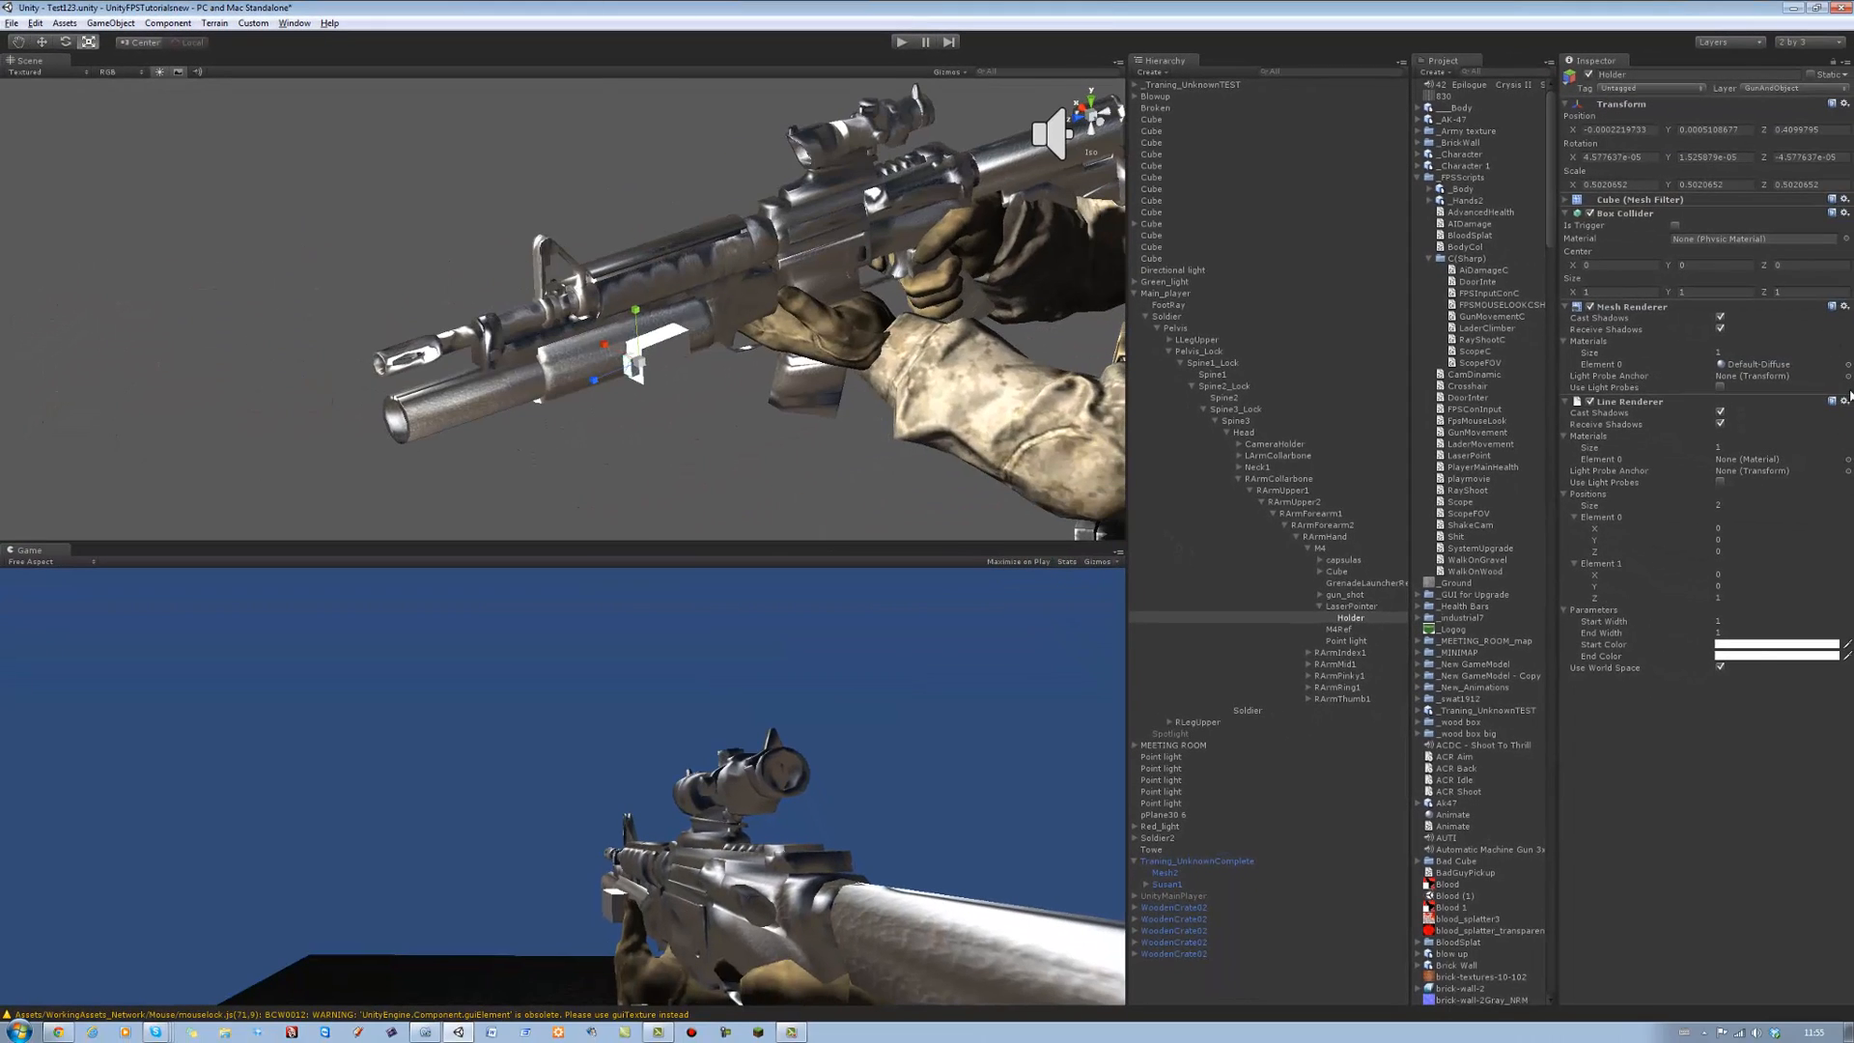
Remove the Line Renderer component from Holder again via the Inspector gear menu.
{"action": "left_click", "coordinate": [1843, 399]}
{"action": "left_click", "coordinate": [1782, 435]}
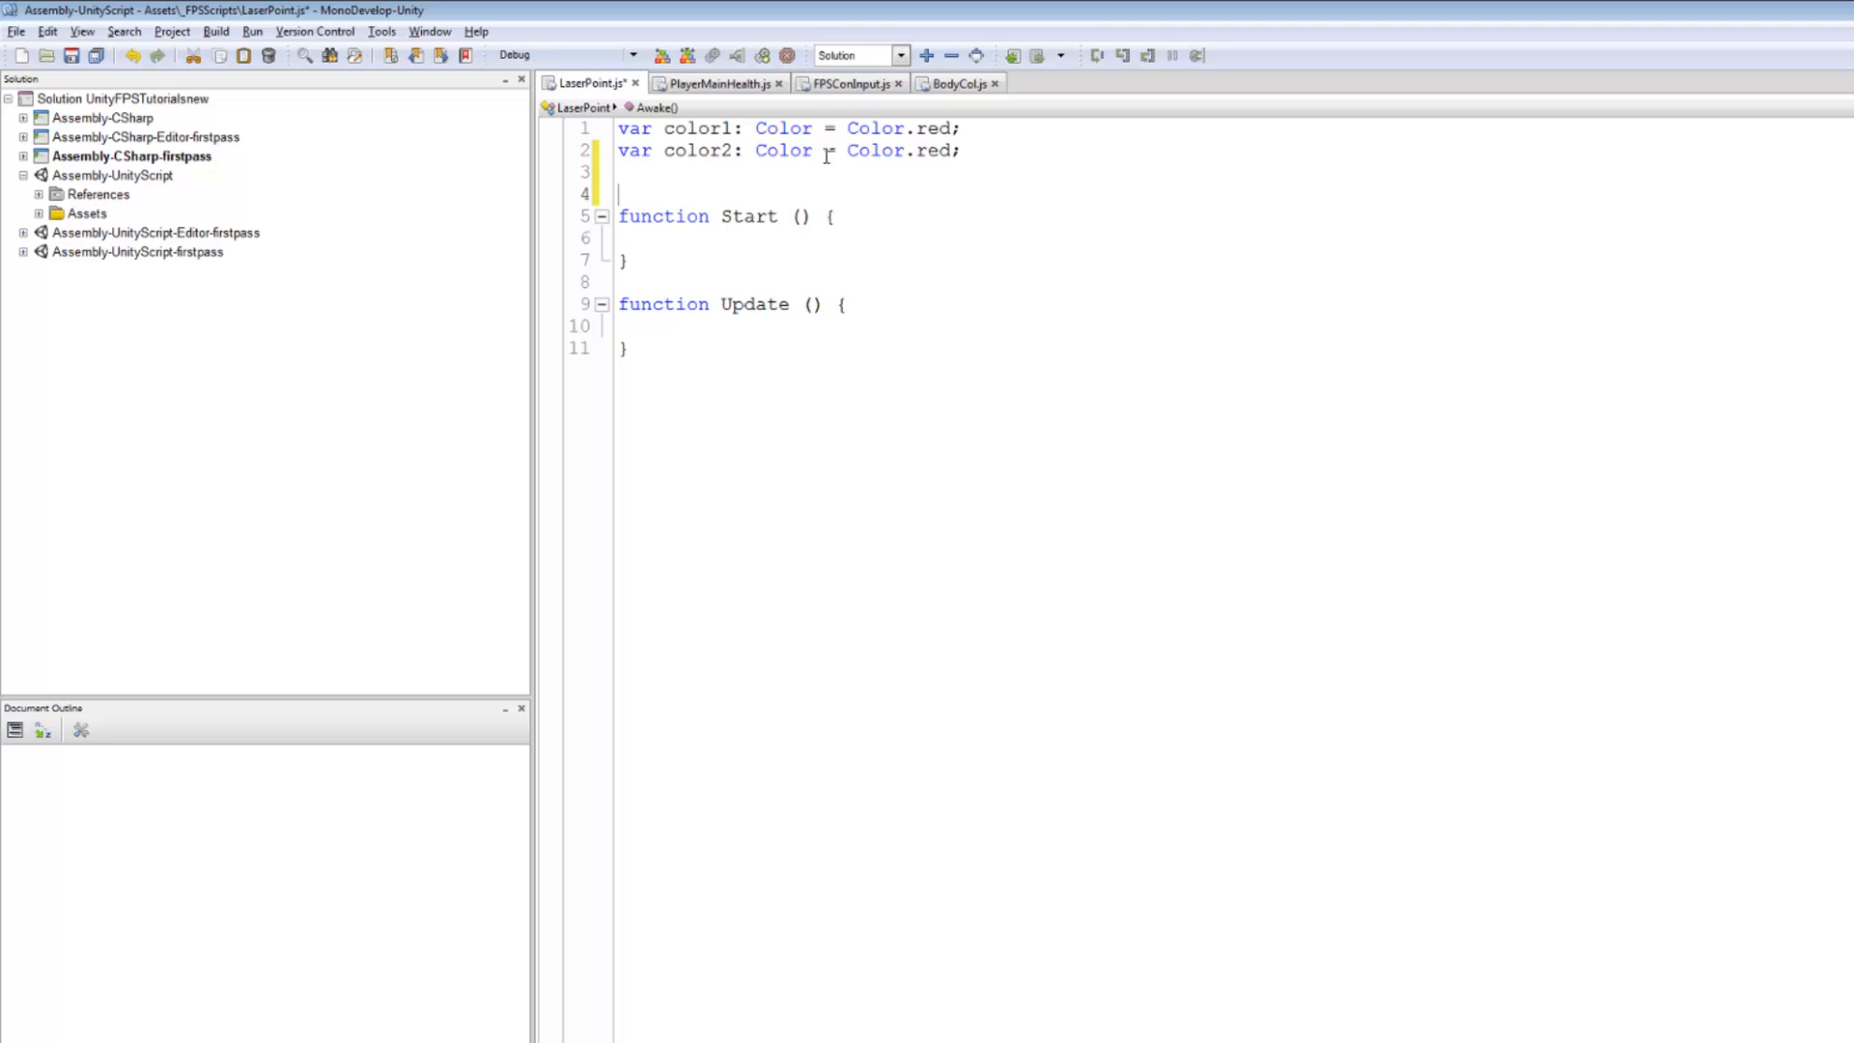
{"action": "type", "text": "var "}
{"action": "type", "text": "Li"}
Declare 'var lineRenderer : LineRenderer;' with correct capitalisation, then move into the Start function.
{"action": "key", "text": "BackSpace"}
{"action": "key", "text": "BackSpace"}
{"action": "type", "text": "l"}
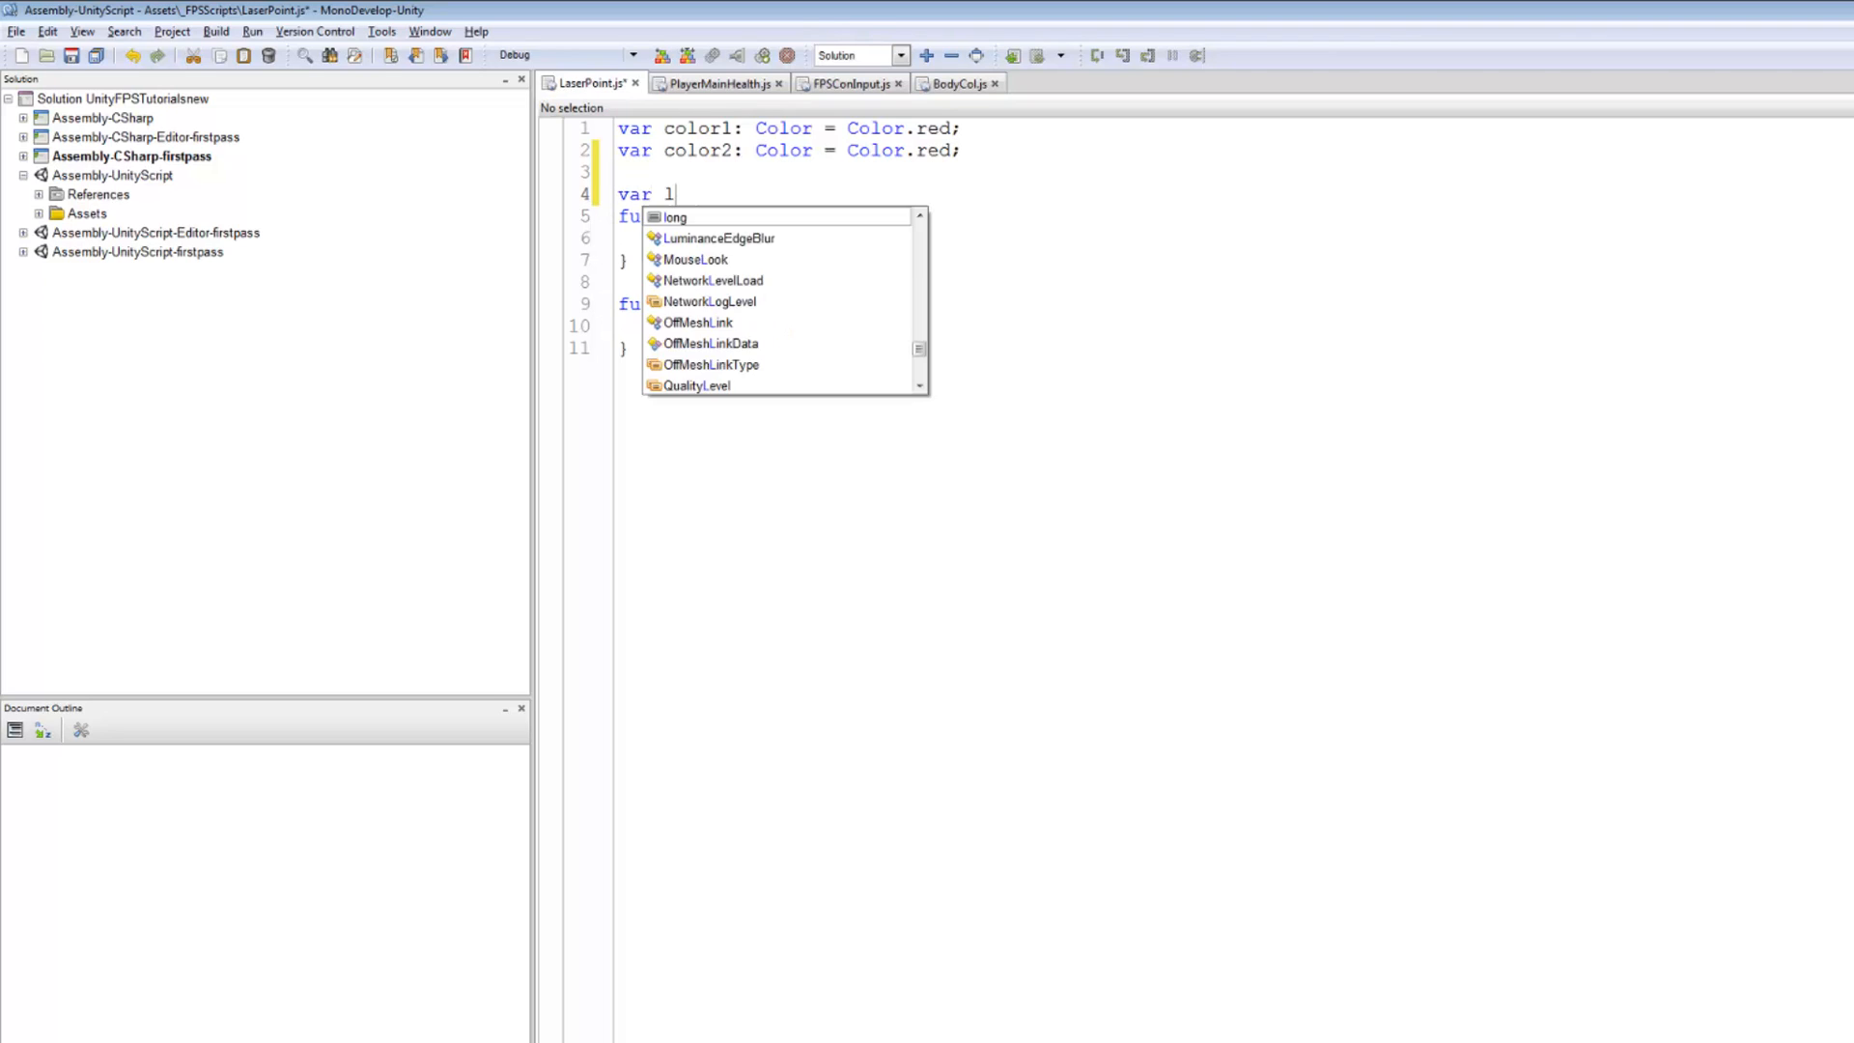
{"action": "type", "text": "ihg"}
{"action": "key", "text": "BackSpace"}
{"action": "key", "text": "BackSpace"}
{"action": "type", "text": "ne"}
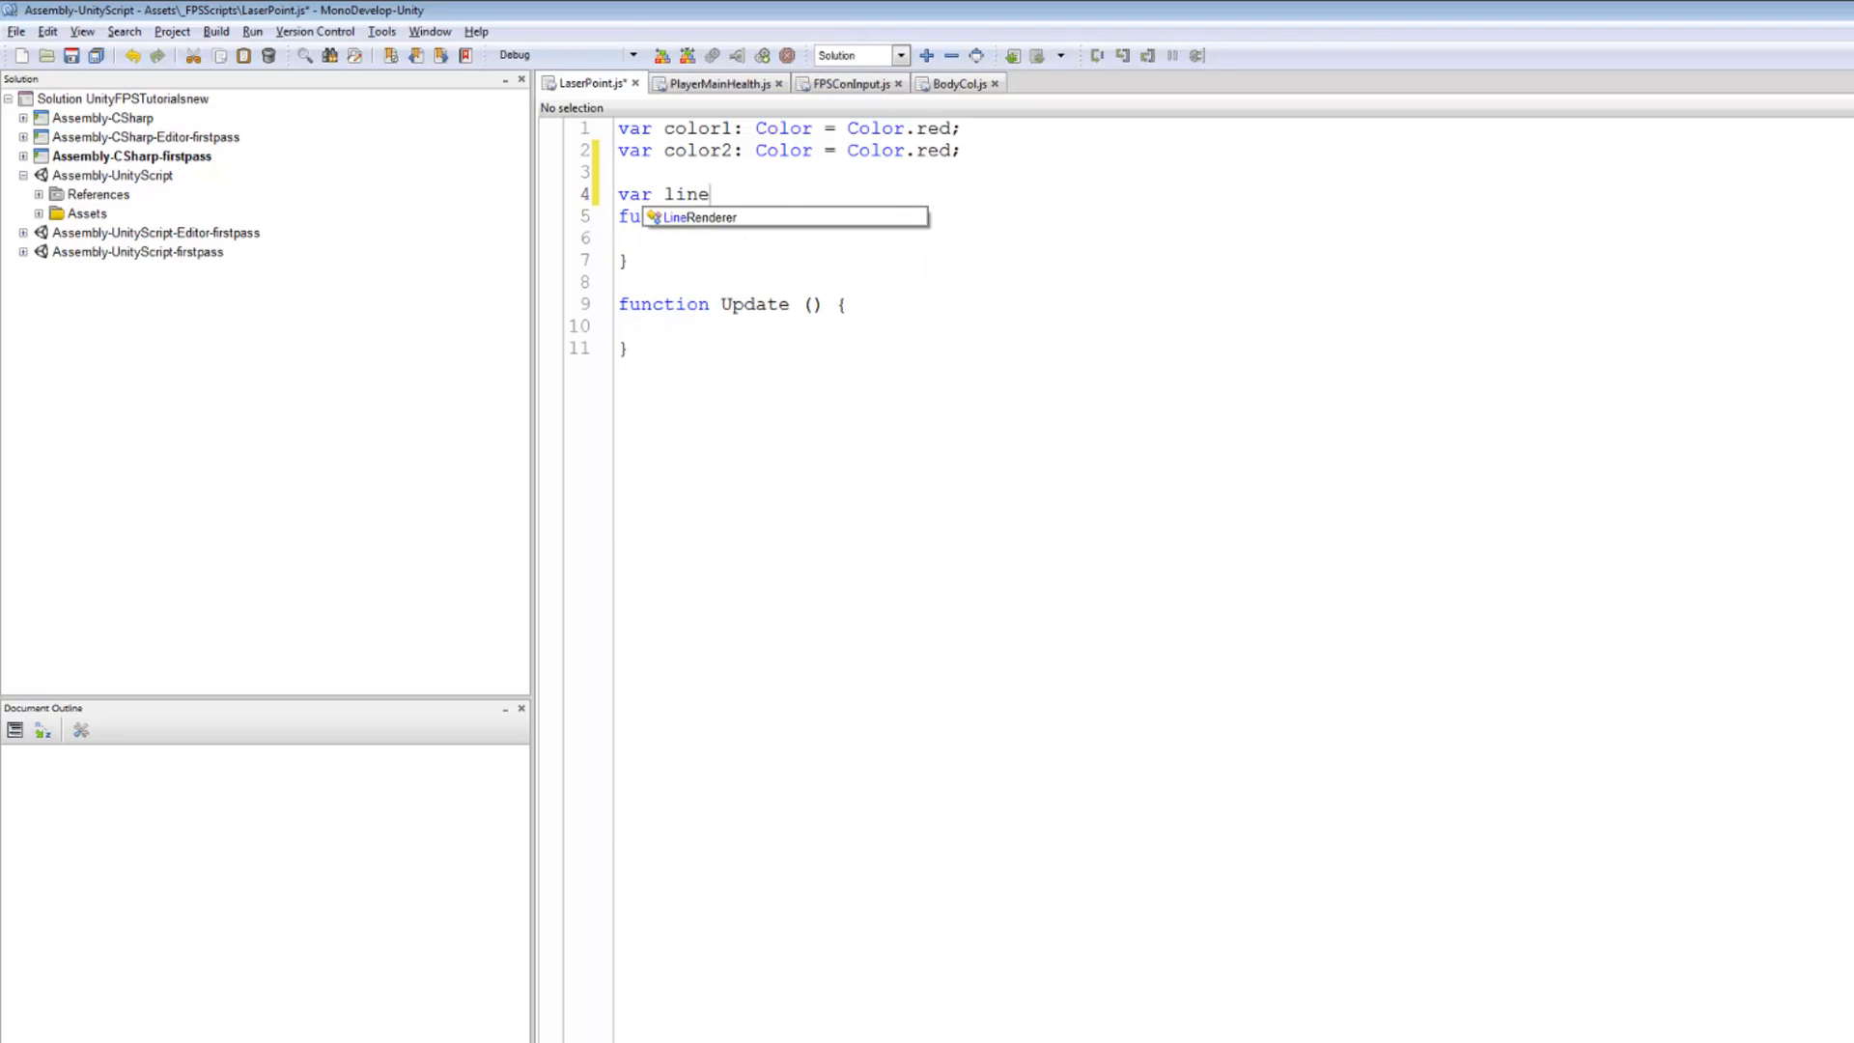
{"action": "key", "text": "Tab"}
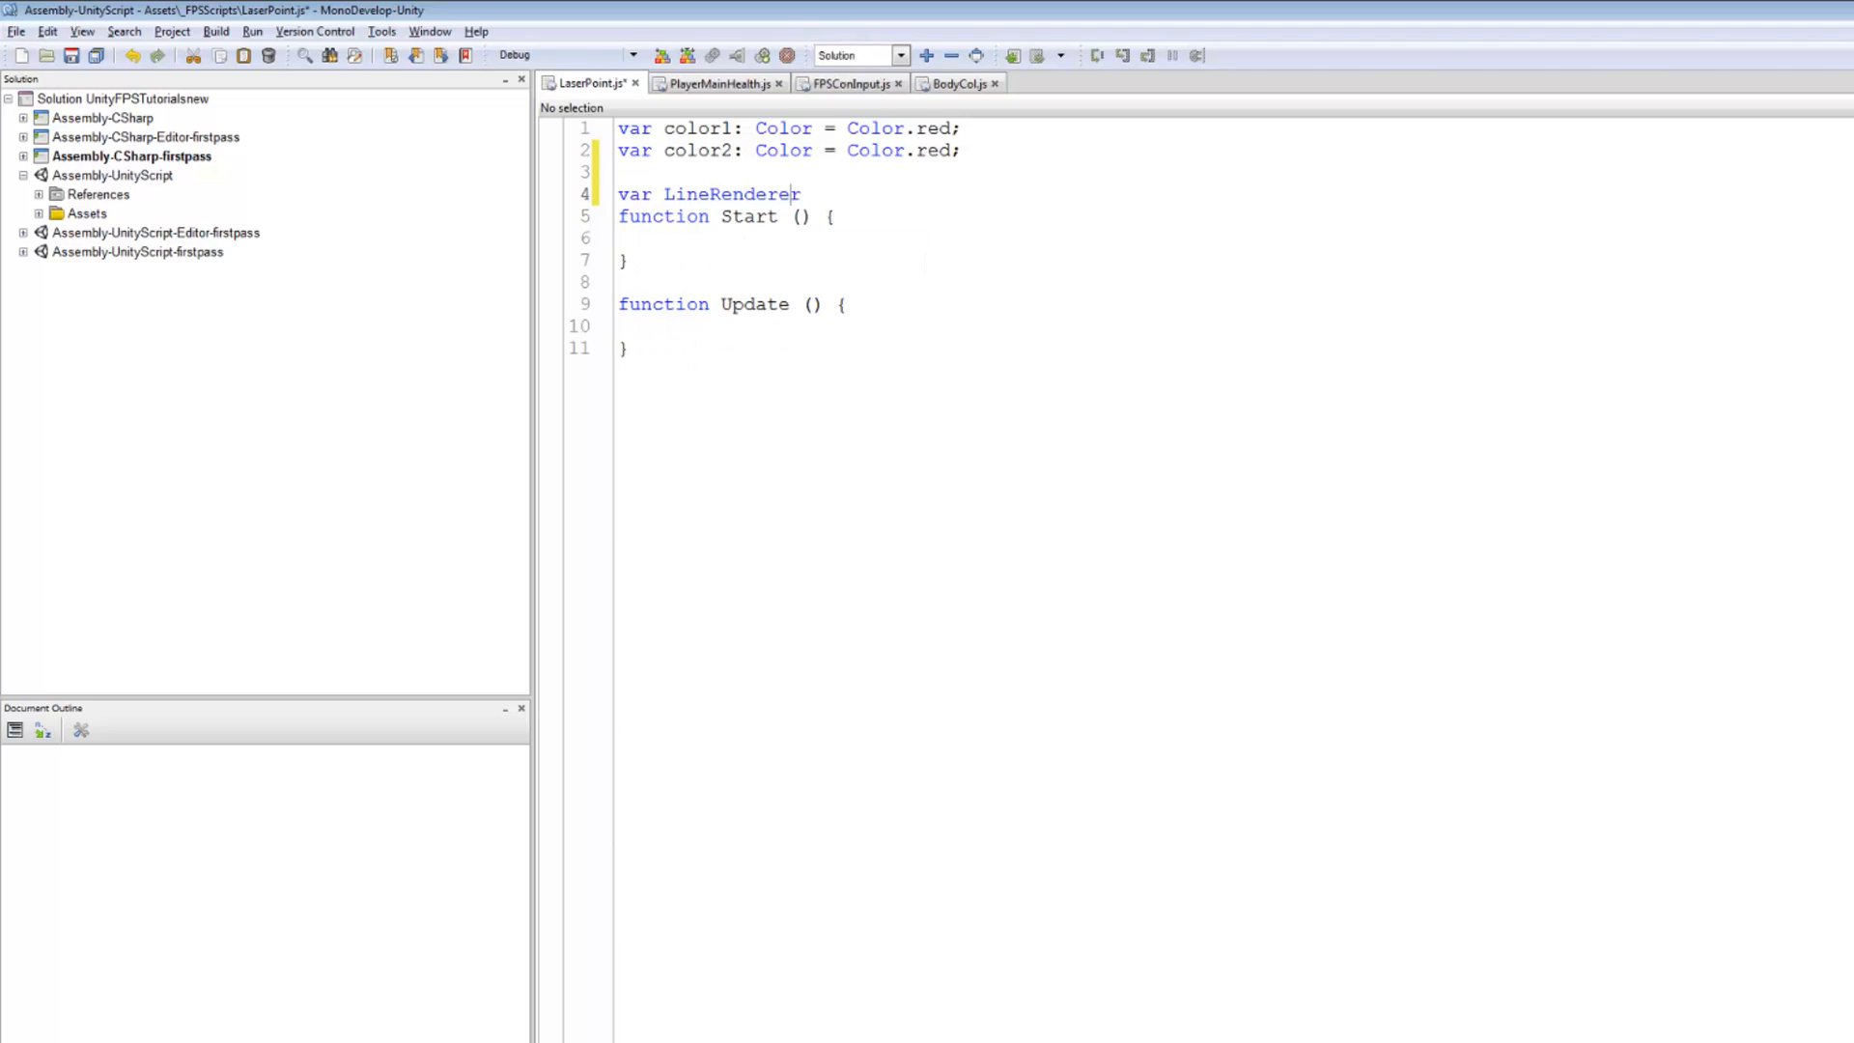
{"action": "key", "text": "Left"}
{"action": "key", "text": "Left"}
{"action": "key", "text": "Left"}
{"action": "key", "text": "Left"}
{"action": "key", "text": "Left"}
{"action": "key", "text": "BackSpace"}
{"action": "type", "text": "l"}
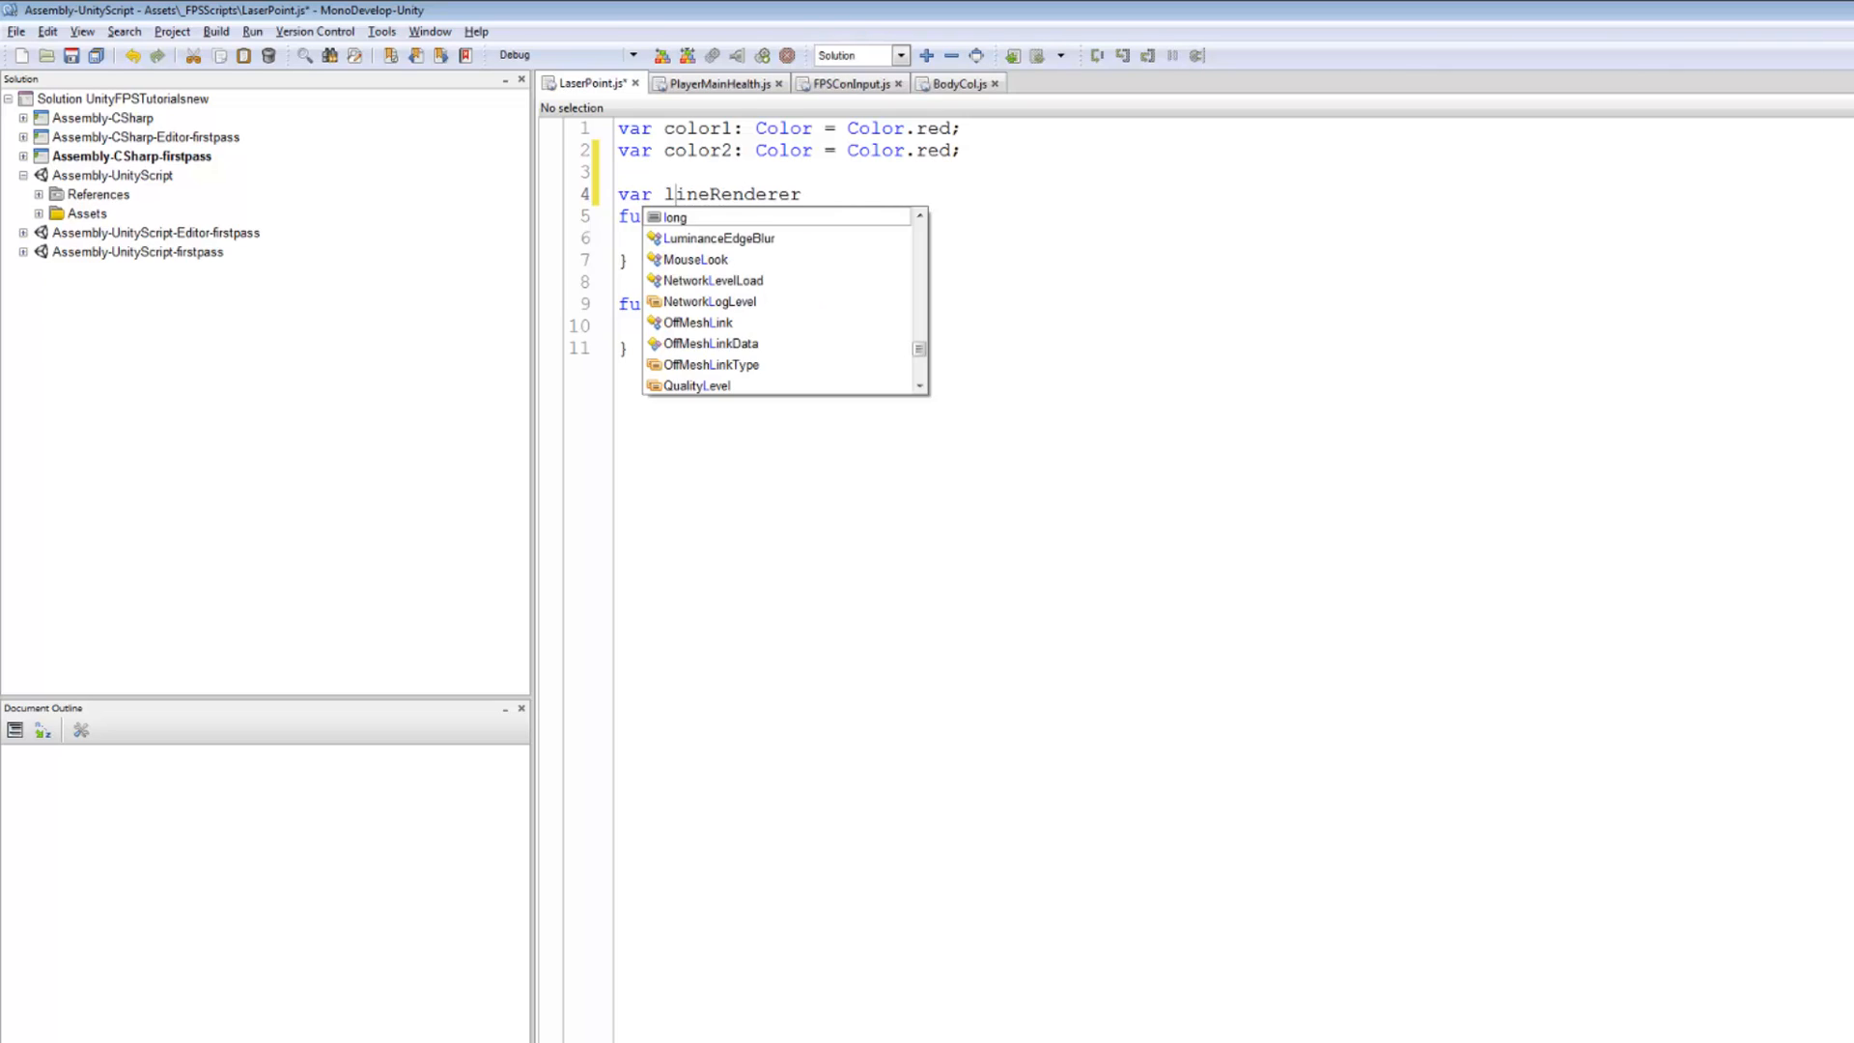
{"action": "key", "text": "Right"}
{"action": "key", "text": "Right"}
{"action": "key", "text": "Right"}
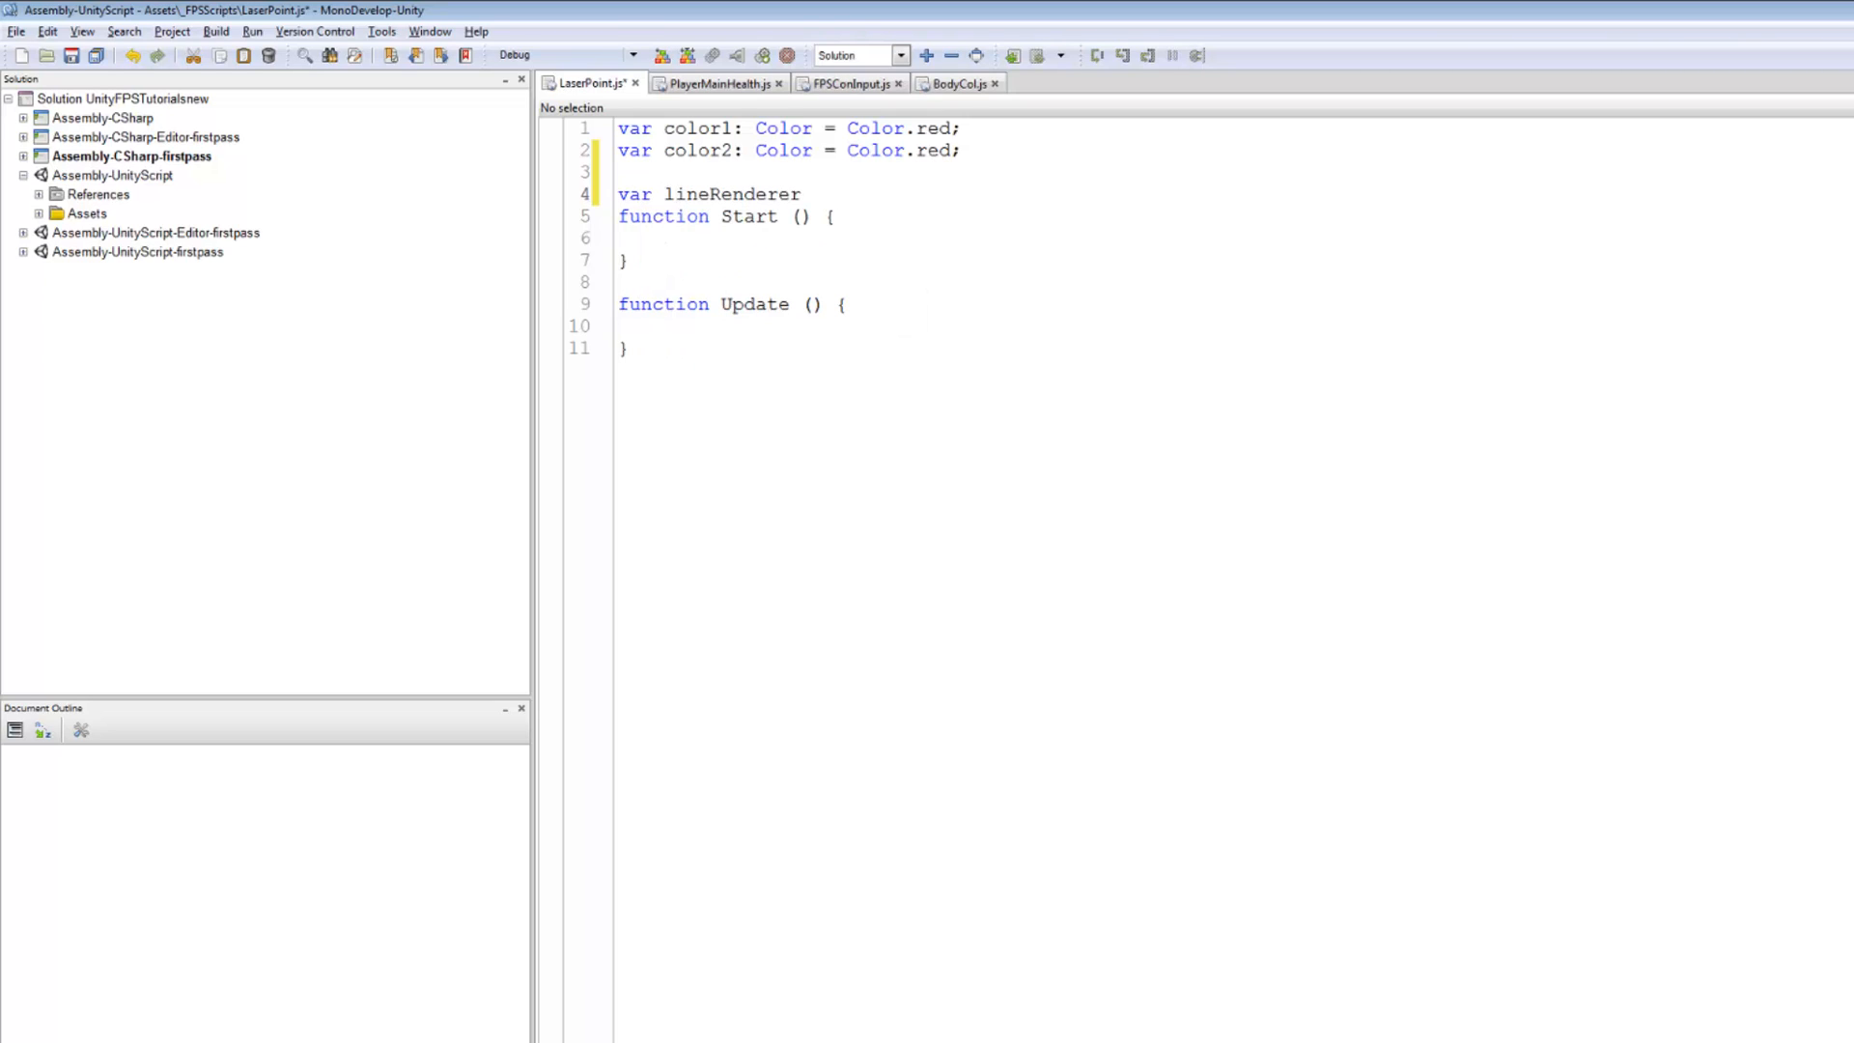
{"action": "type", "text": " : "}
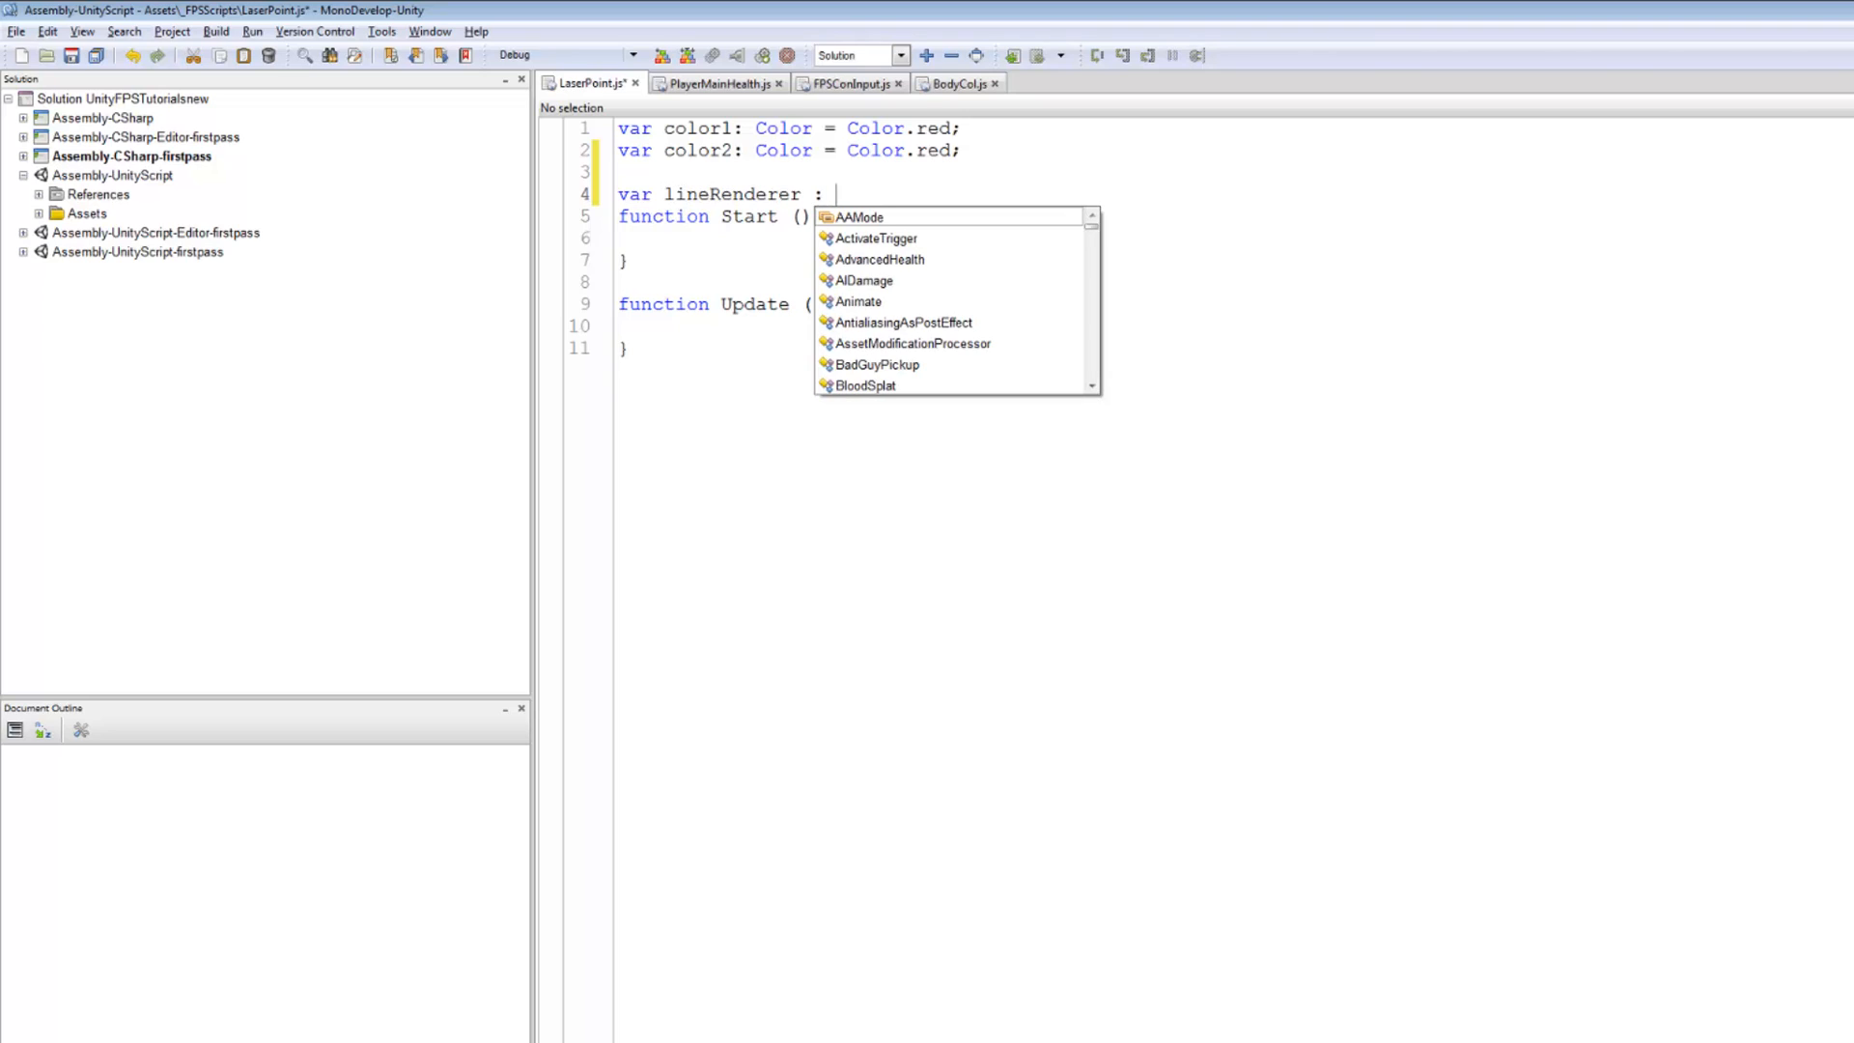
{"action": "type", "text": "lin"}
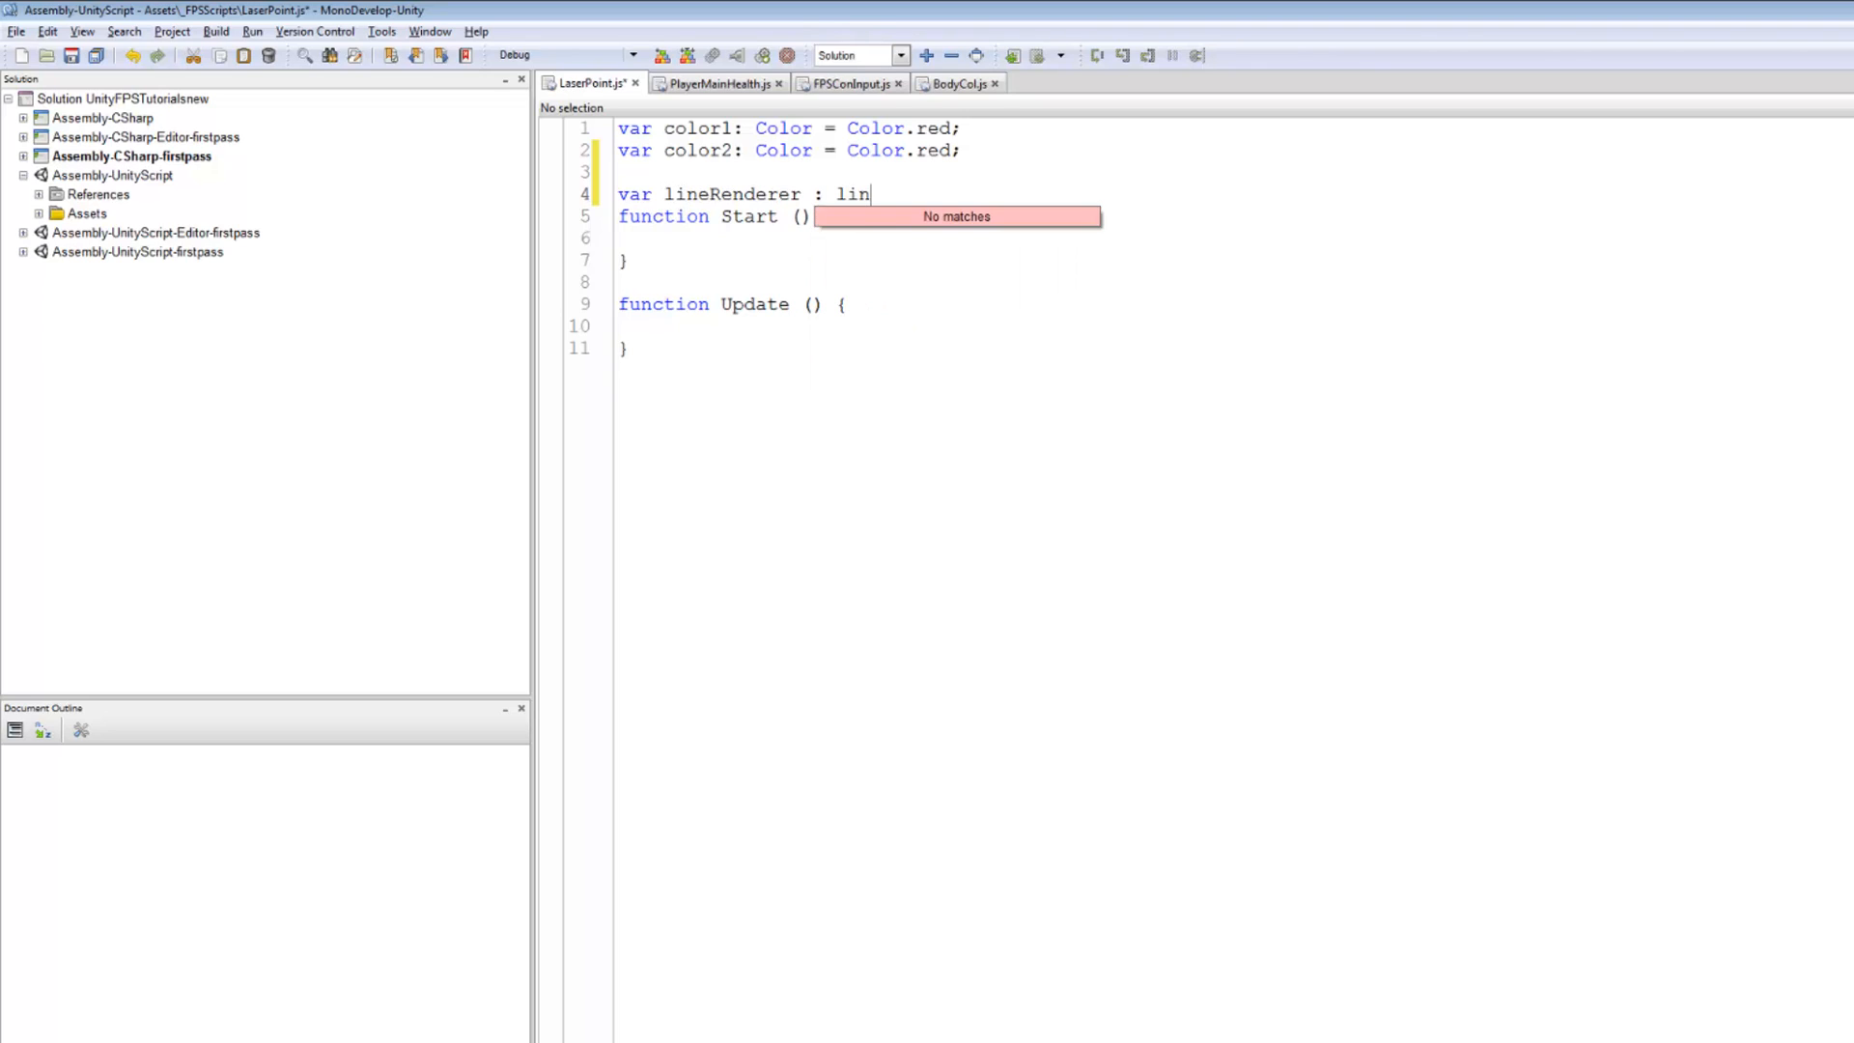
{"action": "key", "text": "BackSpace"}
{"action": "key", "text": "BackSpace"}
{"action": "key", "text": "BackSpace"}
{"action": "type", "text": "Line"}
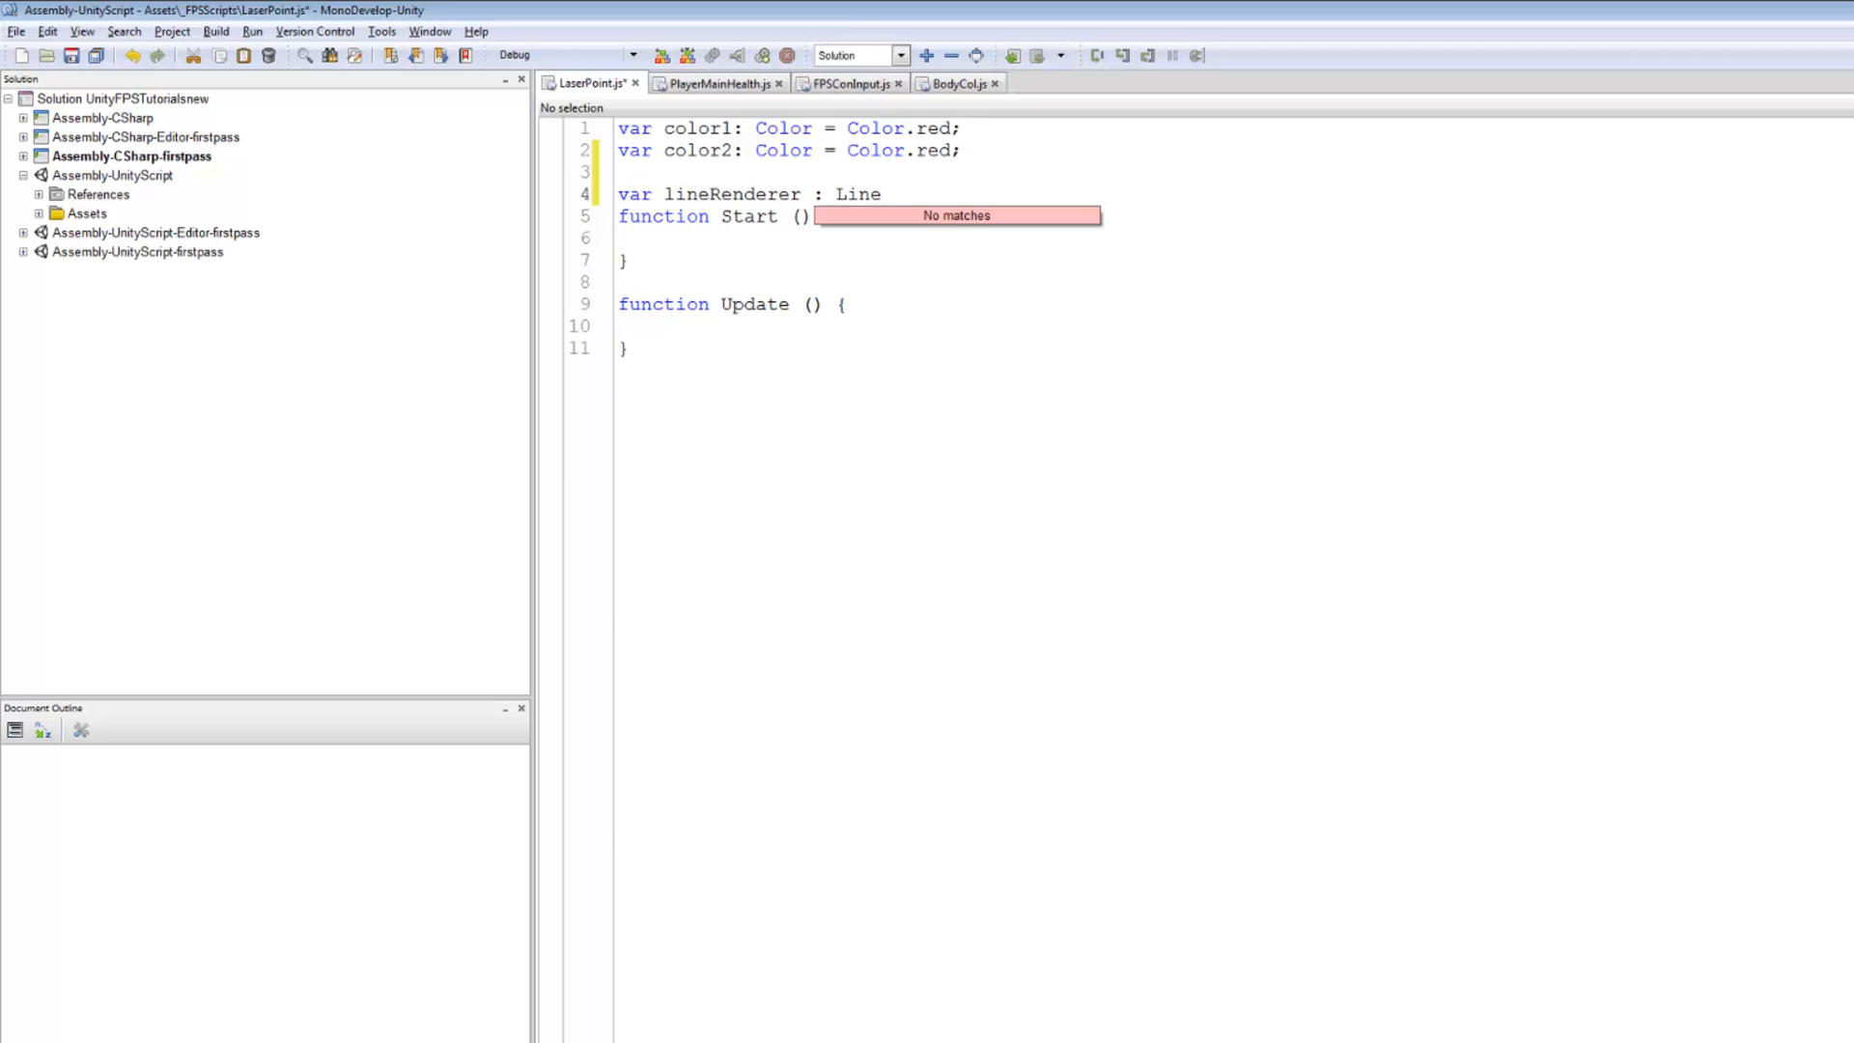
{"action": "type", "text": "Ren"}
{"action": "type", "text": "derer"}
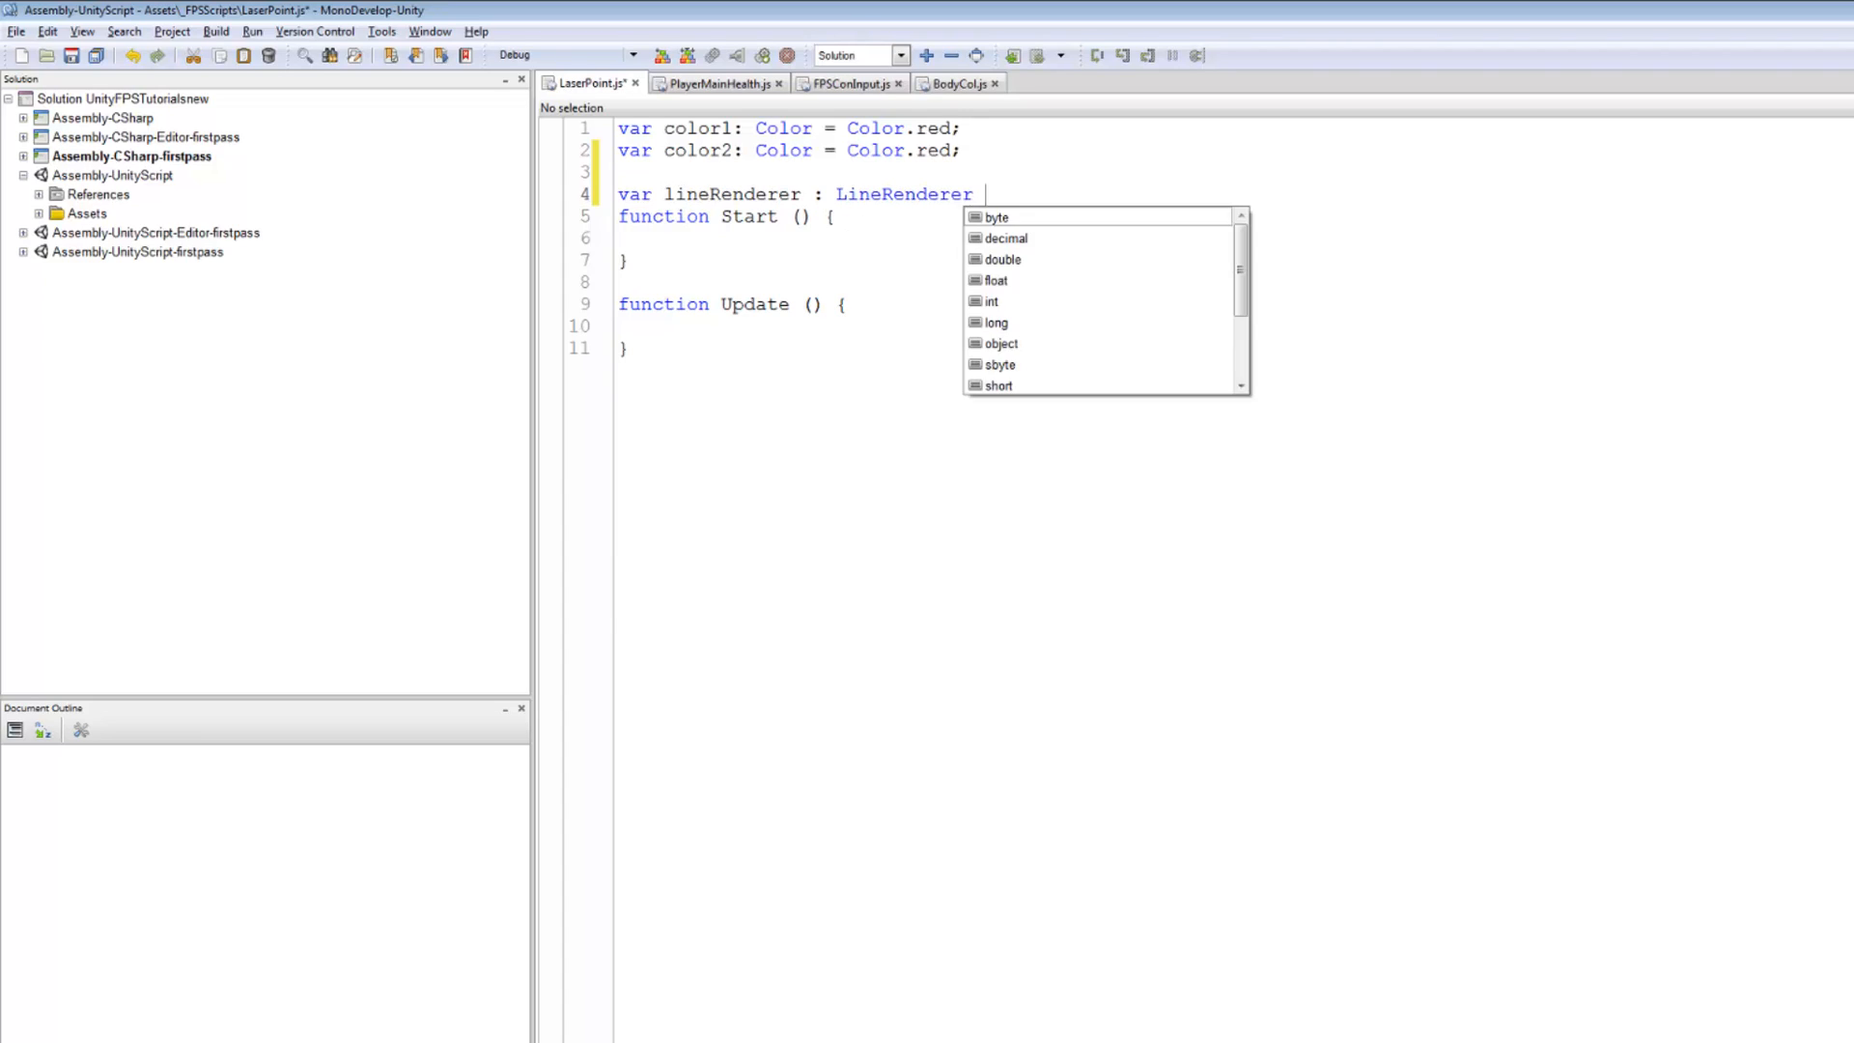
{"action": "type", "text": ";"}
{"action": "left_click", "coordinate": [672, 241]}
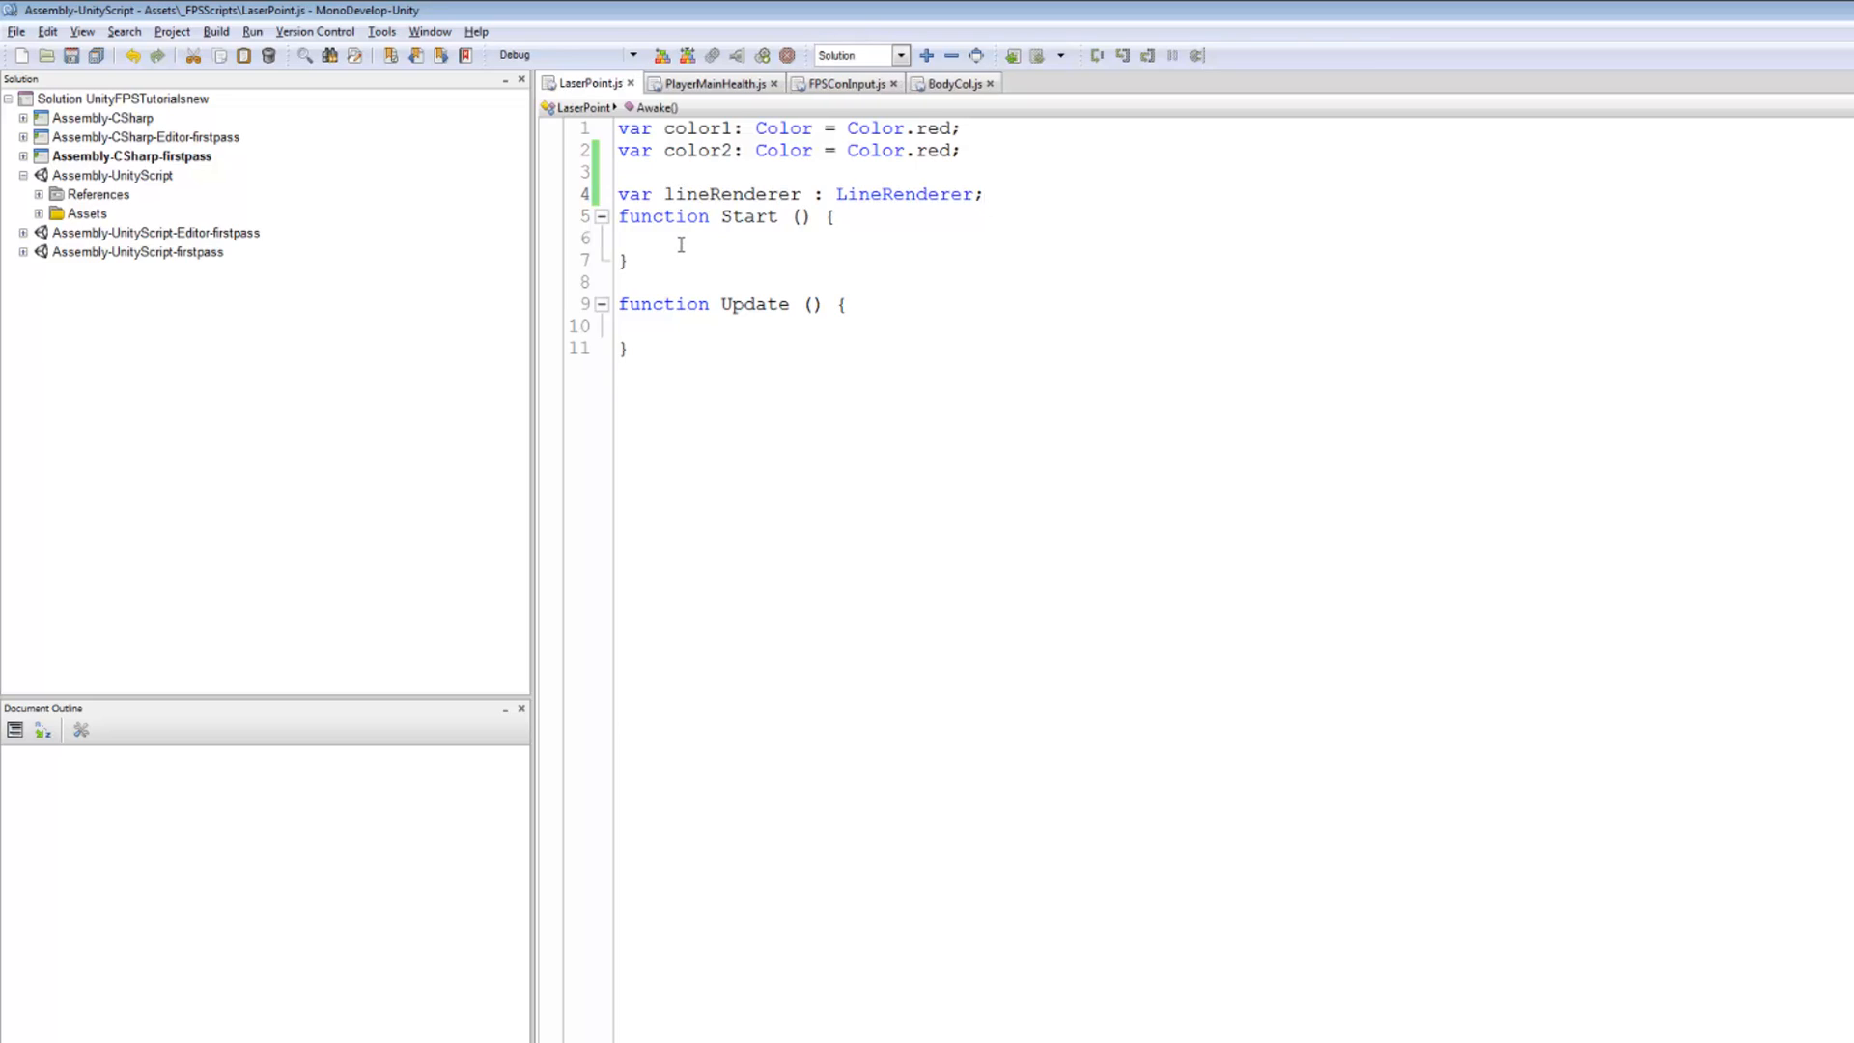
Begin a lineRenderer assignment inside Start, briefly checking the Unity editor.
{"action": "key", "text": "Return"}
{"action": "key", "text": "Return"}
{"action": "key", "text": "Return"}
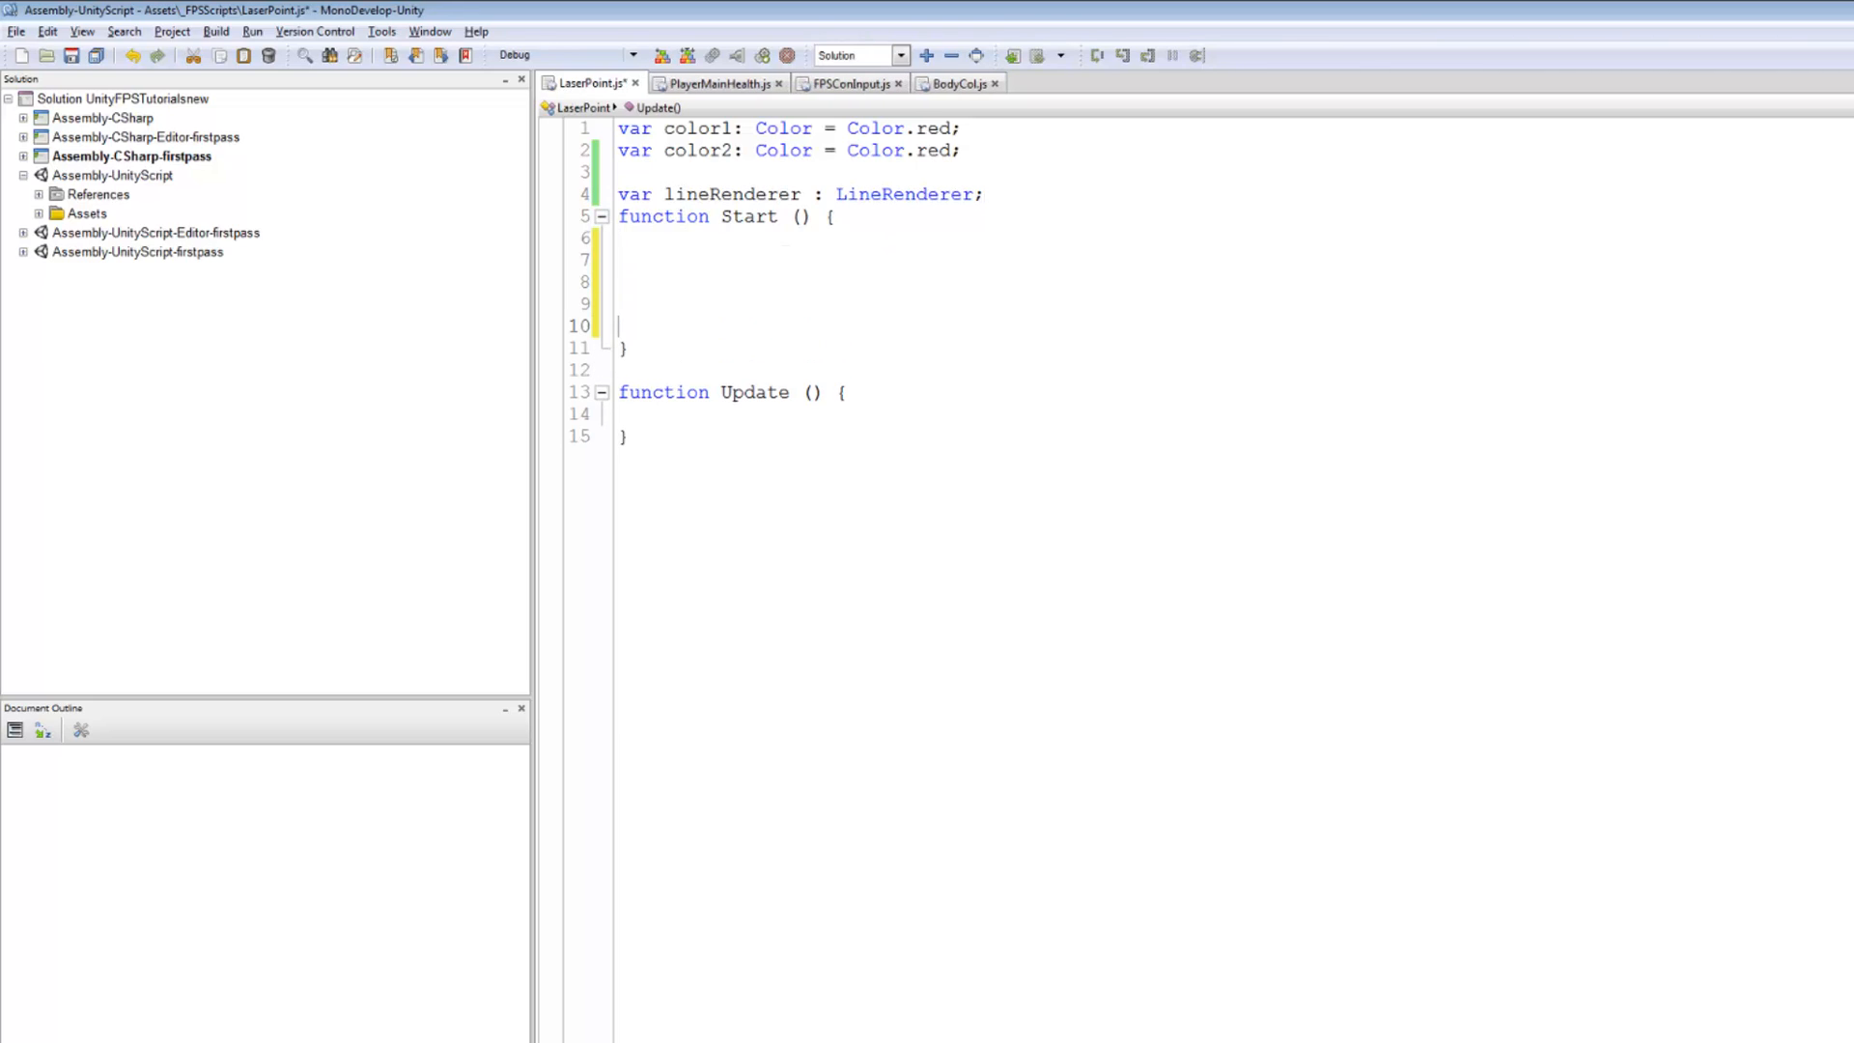
{"action": "key", "text": "Return"}
{"action": "type", "text": "lin"}
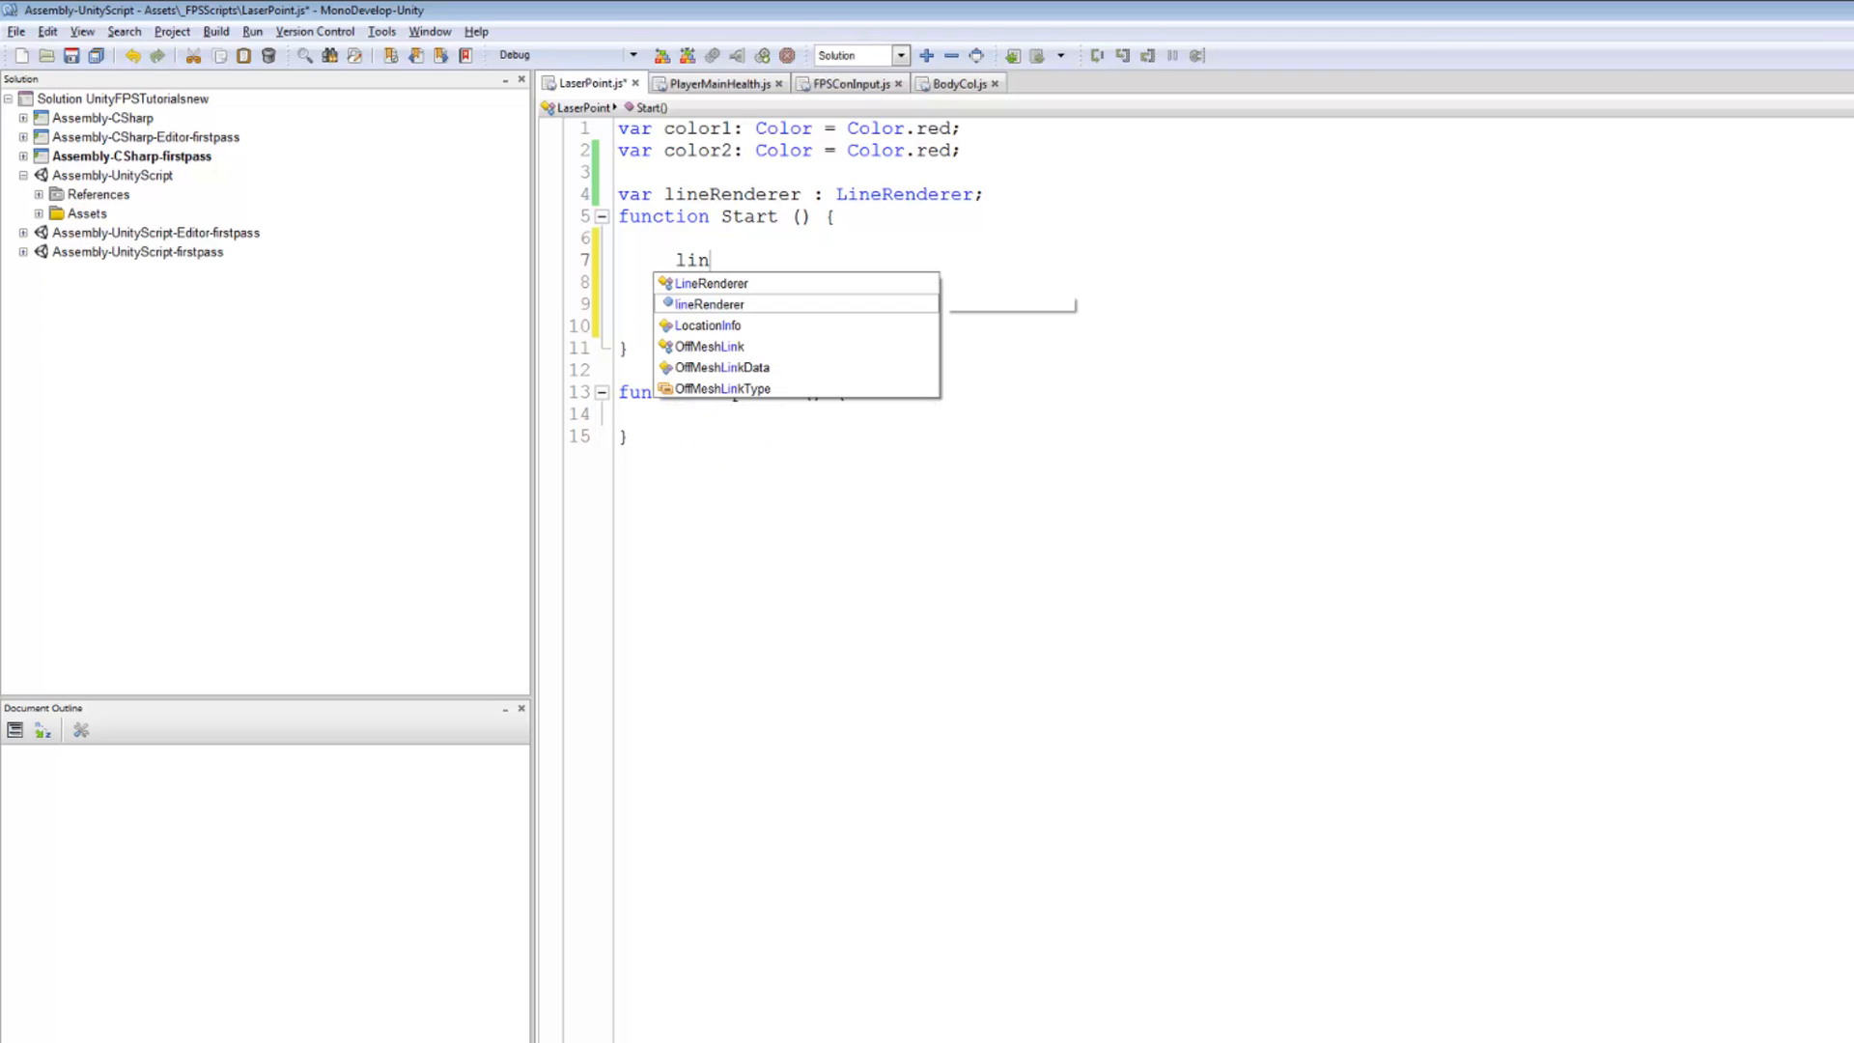
{"action": "key", "text": "Down"}
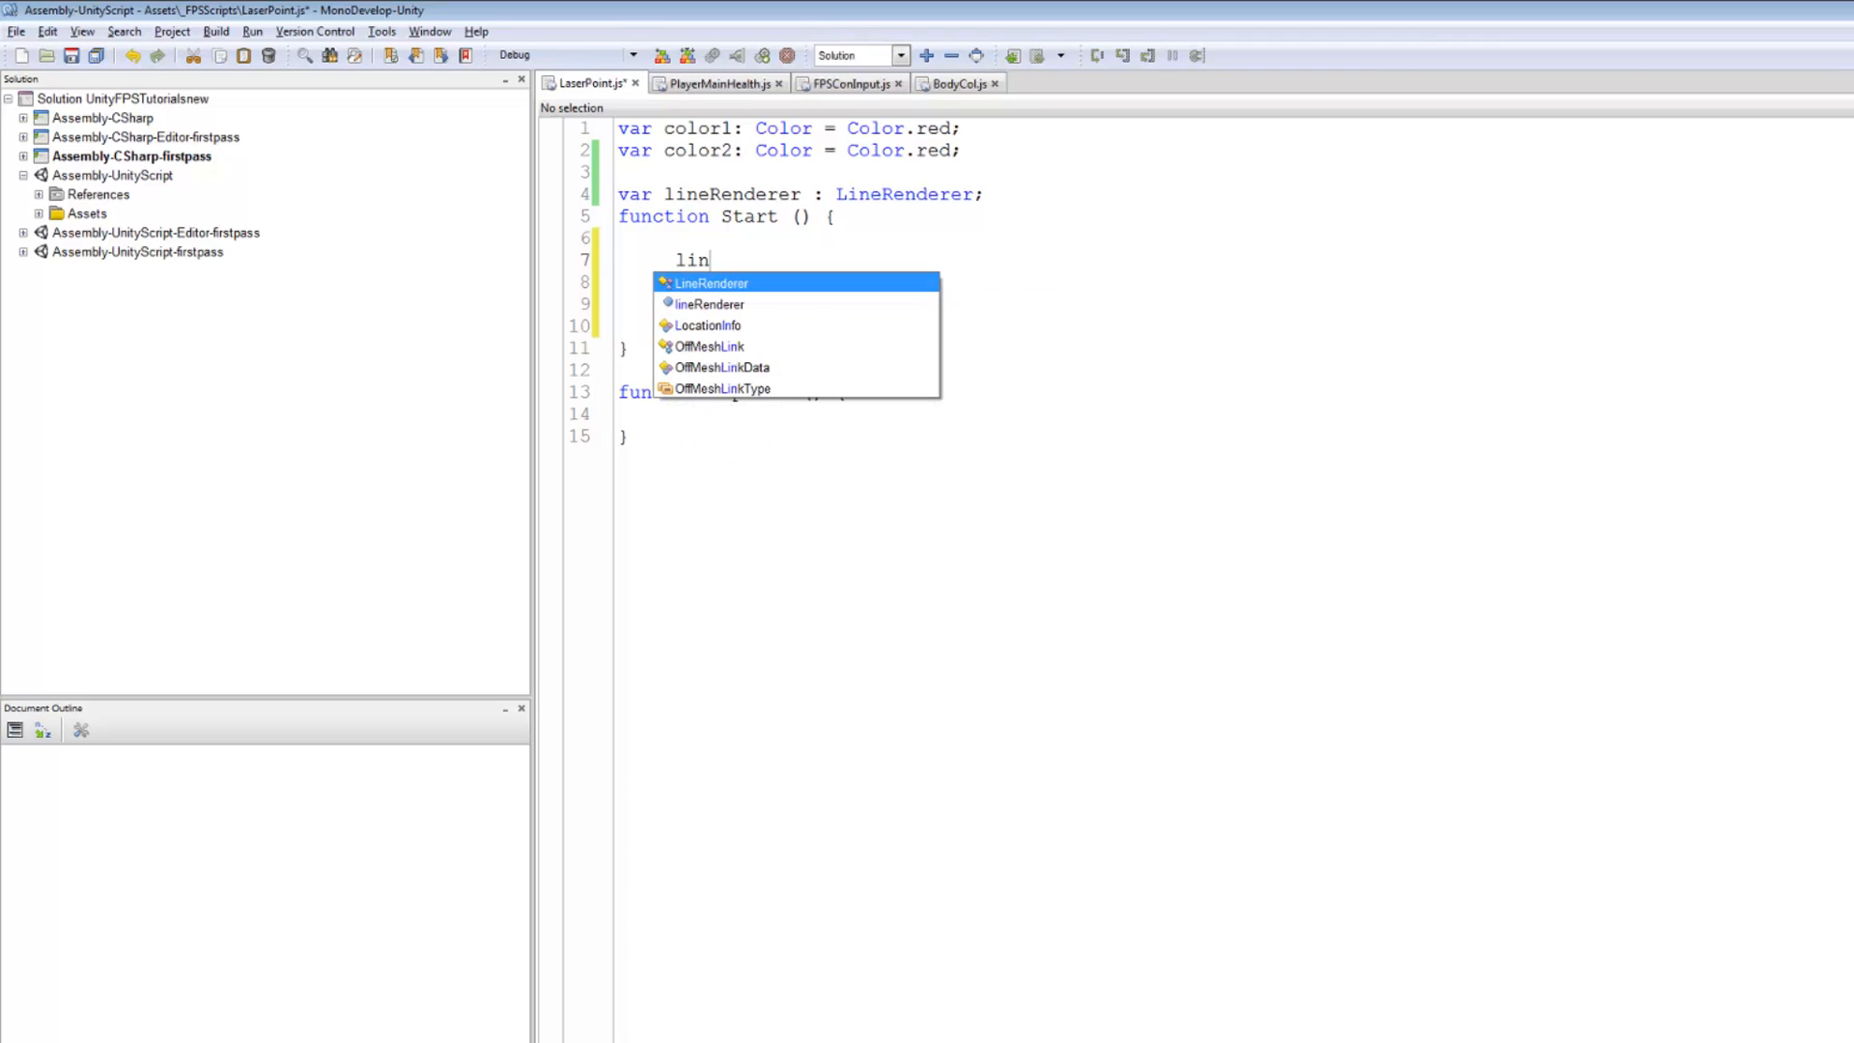
{"action": "key", "text": "Return"}
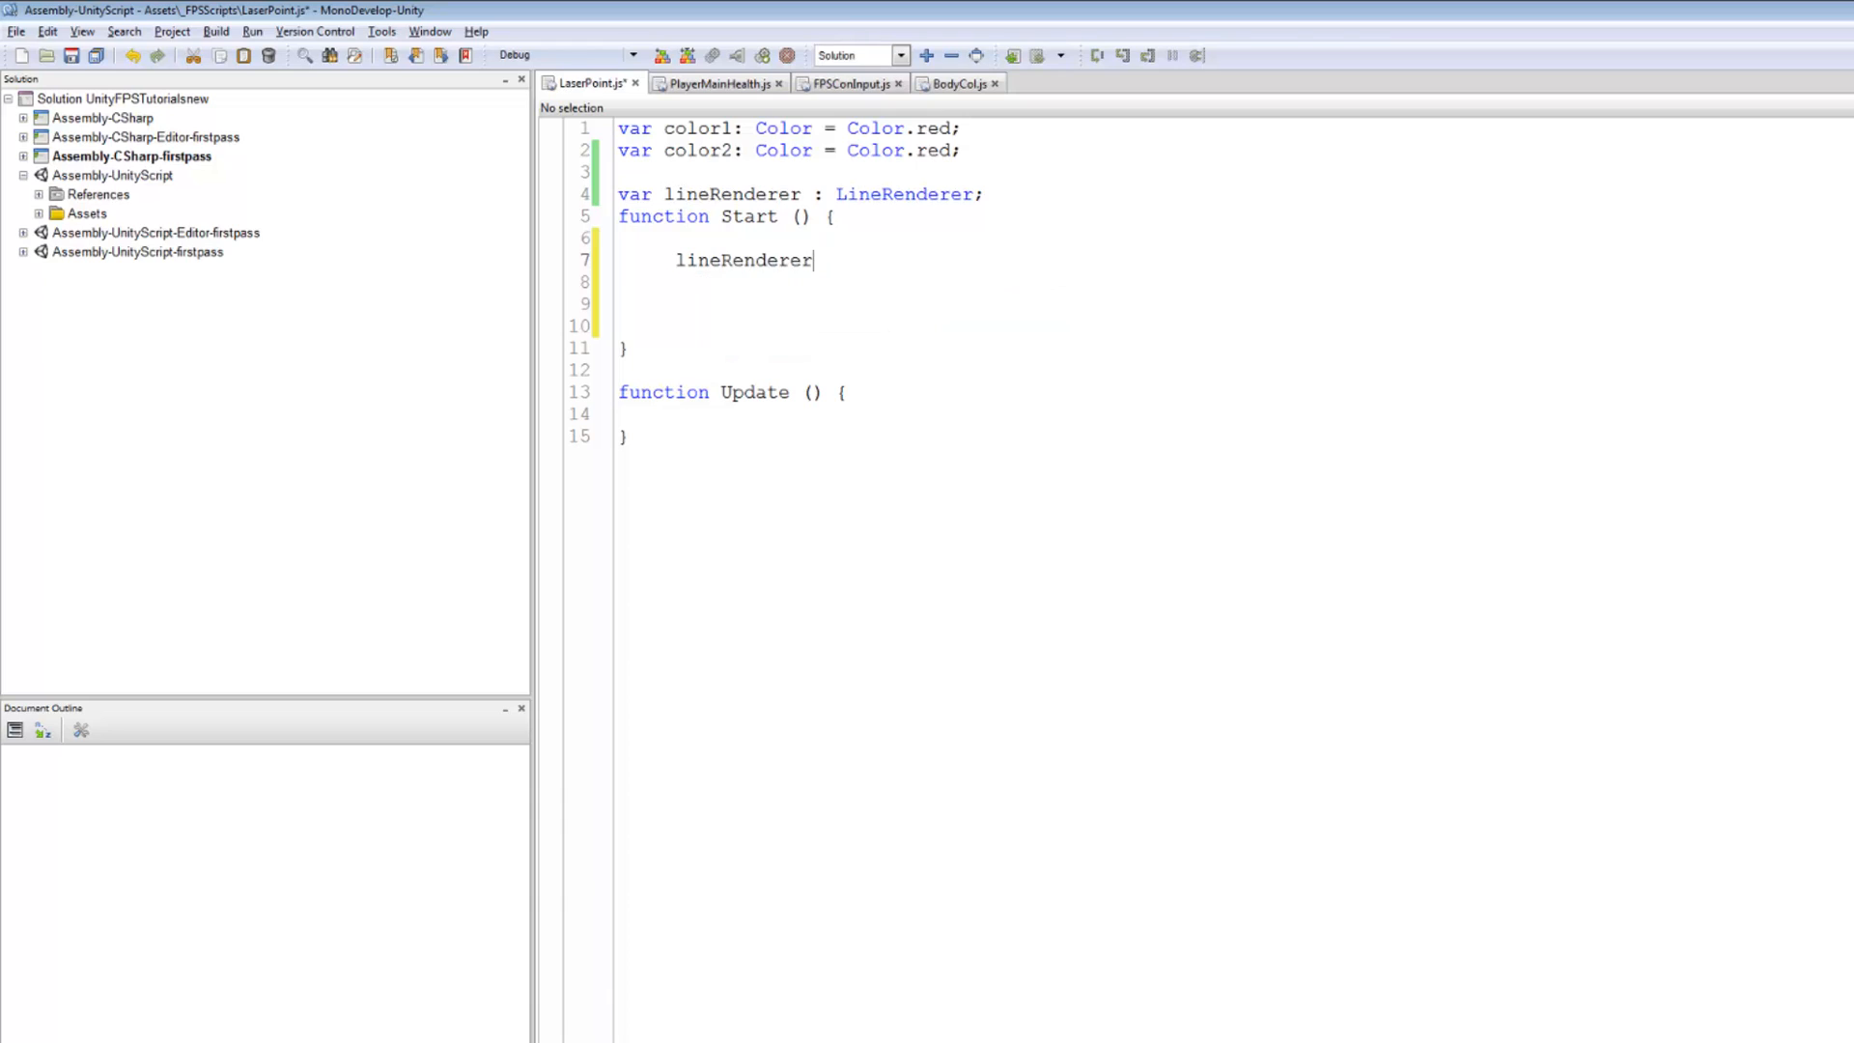
{"action": "type", "text": "."}
{"action": "key", "text": "BackSpace"}
{"action": "type", "text": "="}
{"action": "type", "text": " game"}
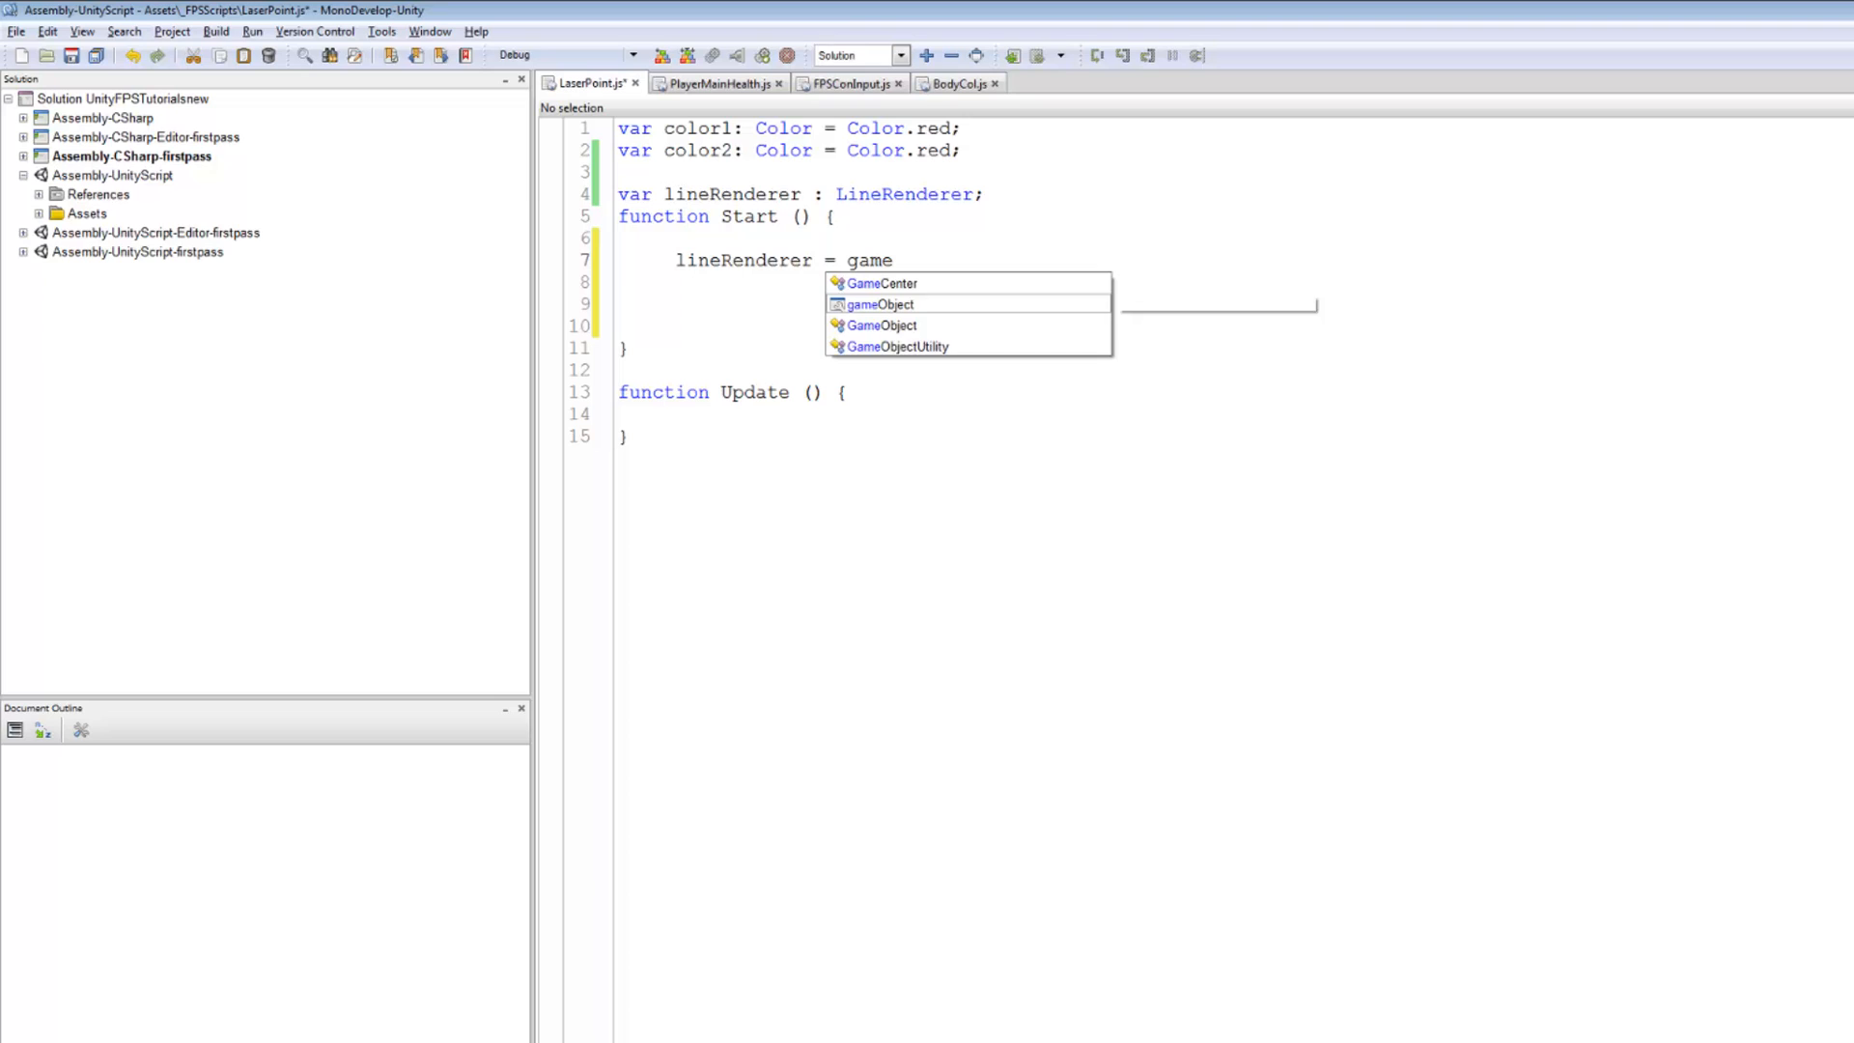
{"action": "type", "text": "Object"}
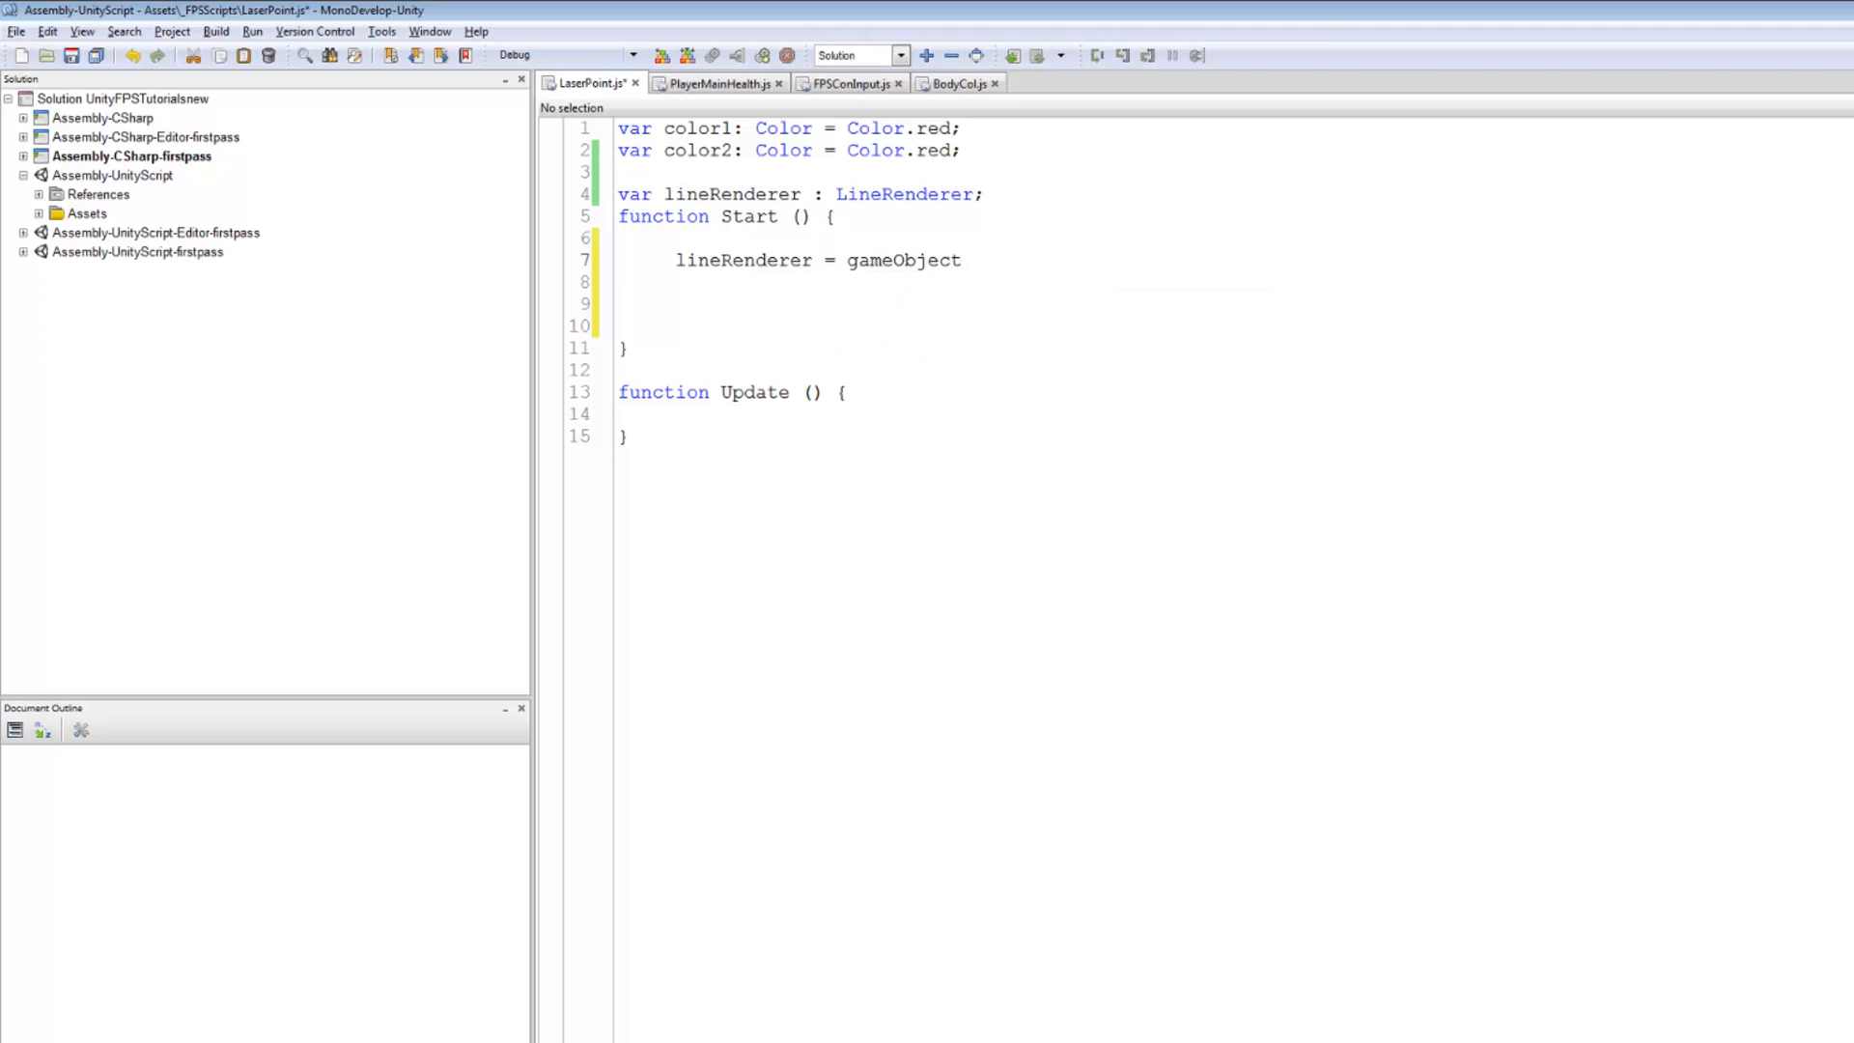
{"action": "key", "text": "alt+Tab"}
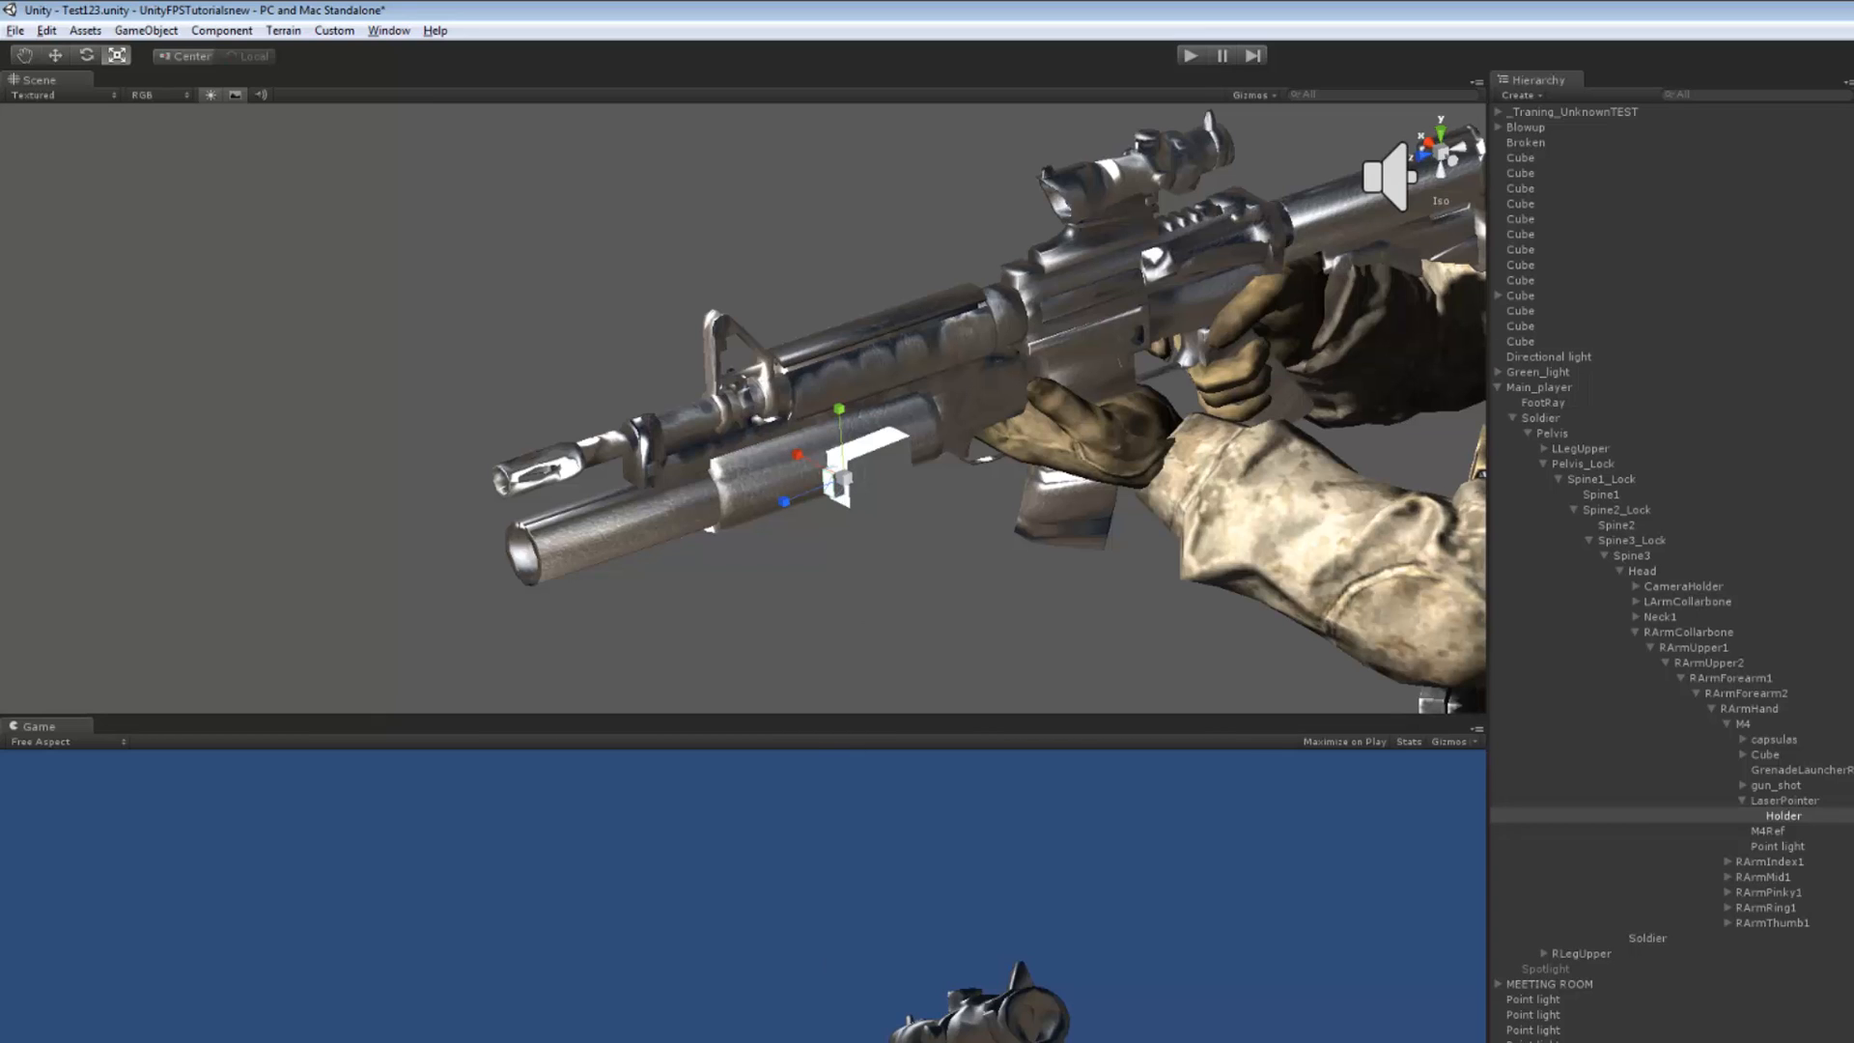
{"action": "key", "text": "alt+Tab"}
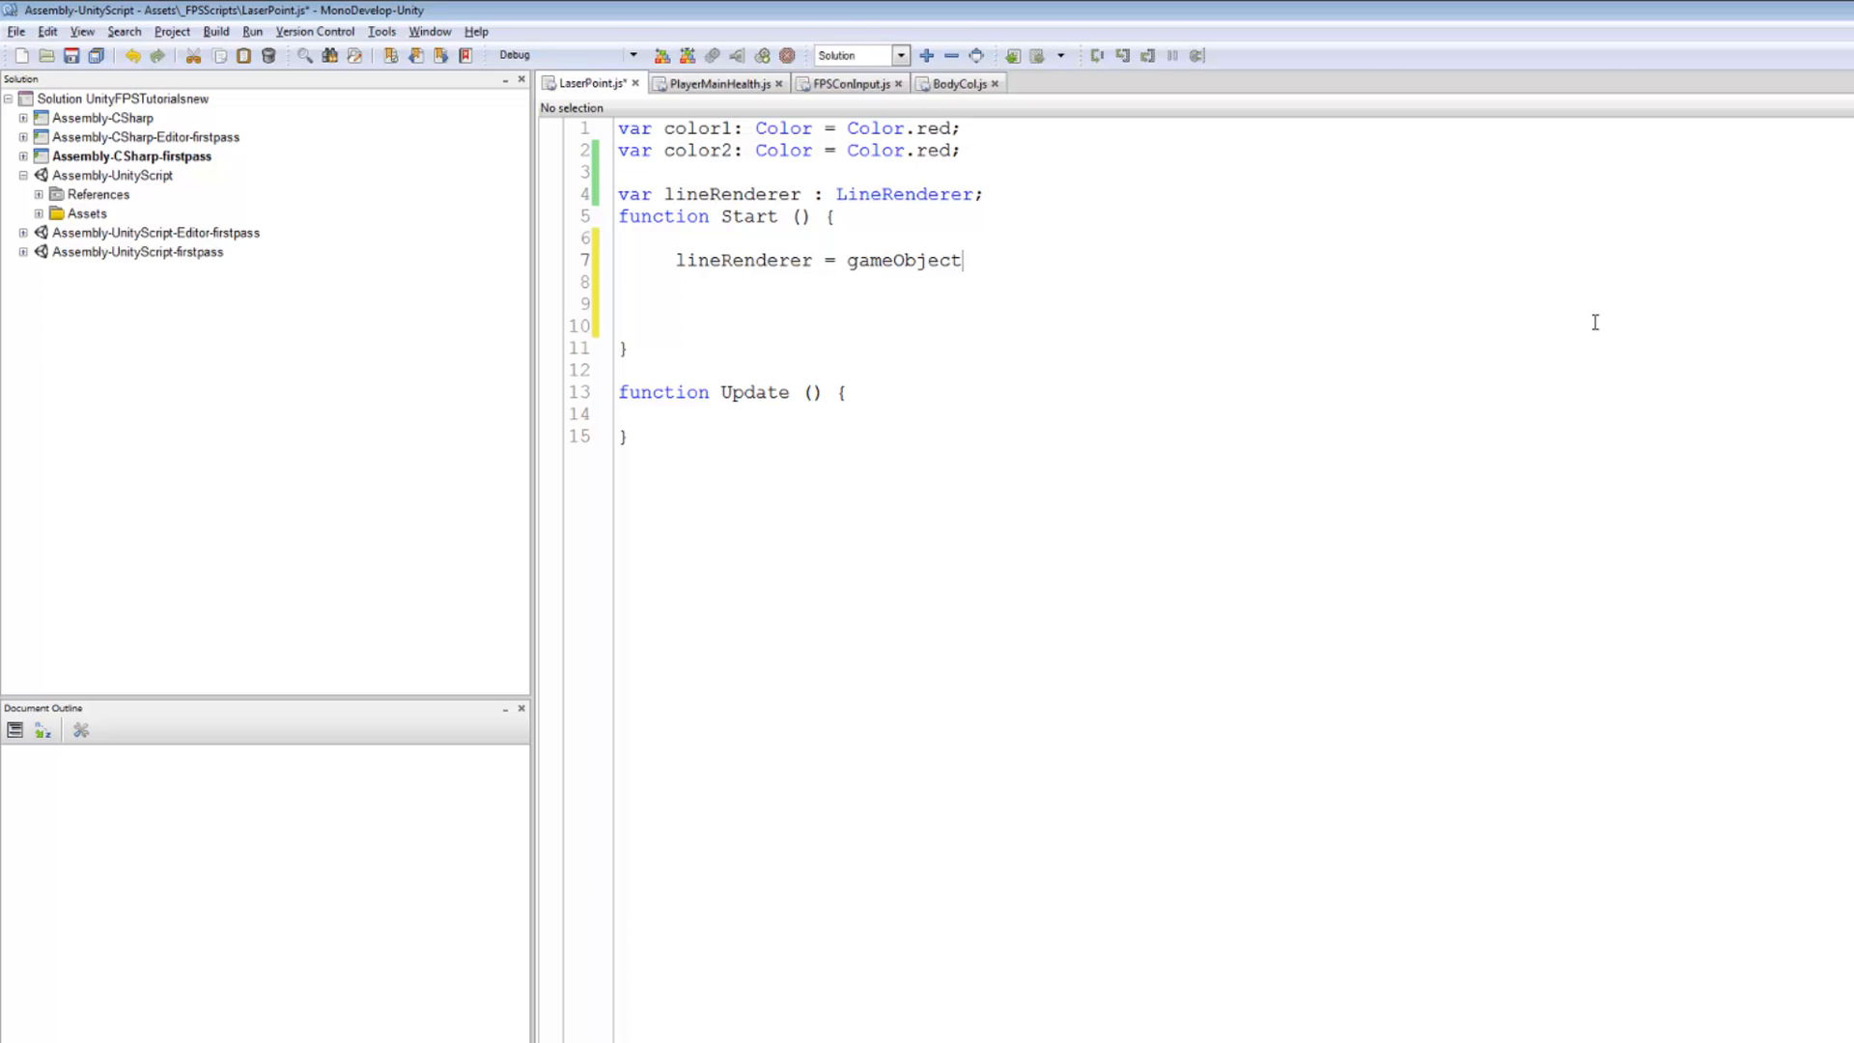
{"action": "type", "text": ".add"}
Complete the statement as lineRenderer = gameObject.AddComponent(LineRenderer) and move to line 8.
{"action": "key", "text": "Tab"}
{"action": "type", "text": "();"}
{"action": "key", "text": "Left"}
{"action": "key", "text": "Left"}
{"action": "type", "text": "Lin"}
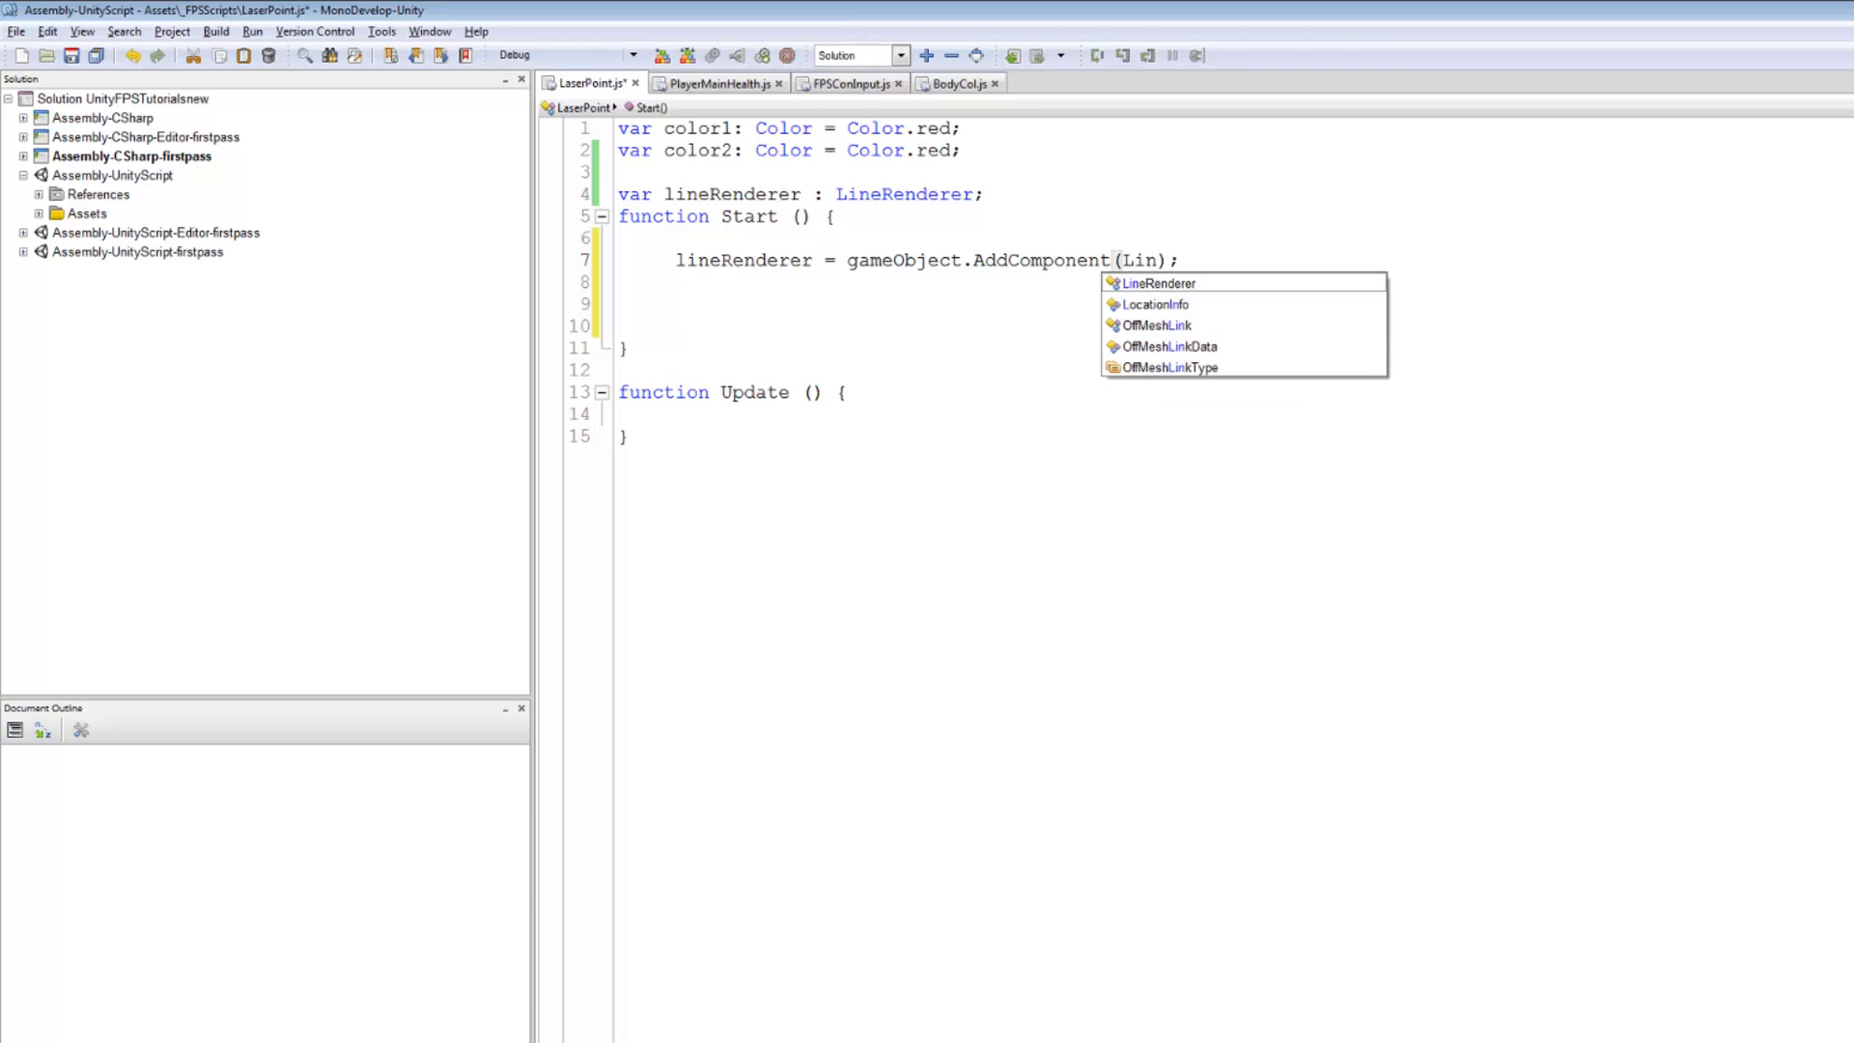
{"action": "key", "text": "BackSpace"}
{"action": "key", "text": "BackSpace"}
{"action": "key", "text": "BackSpace"}
{"action": "type", "text": "Line"}
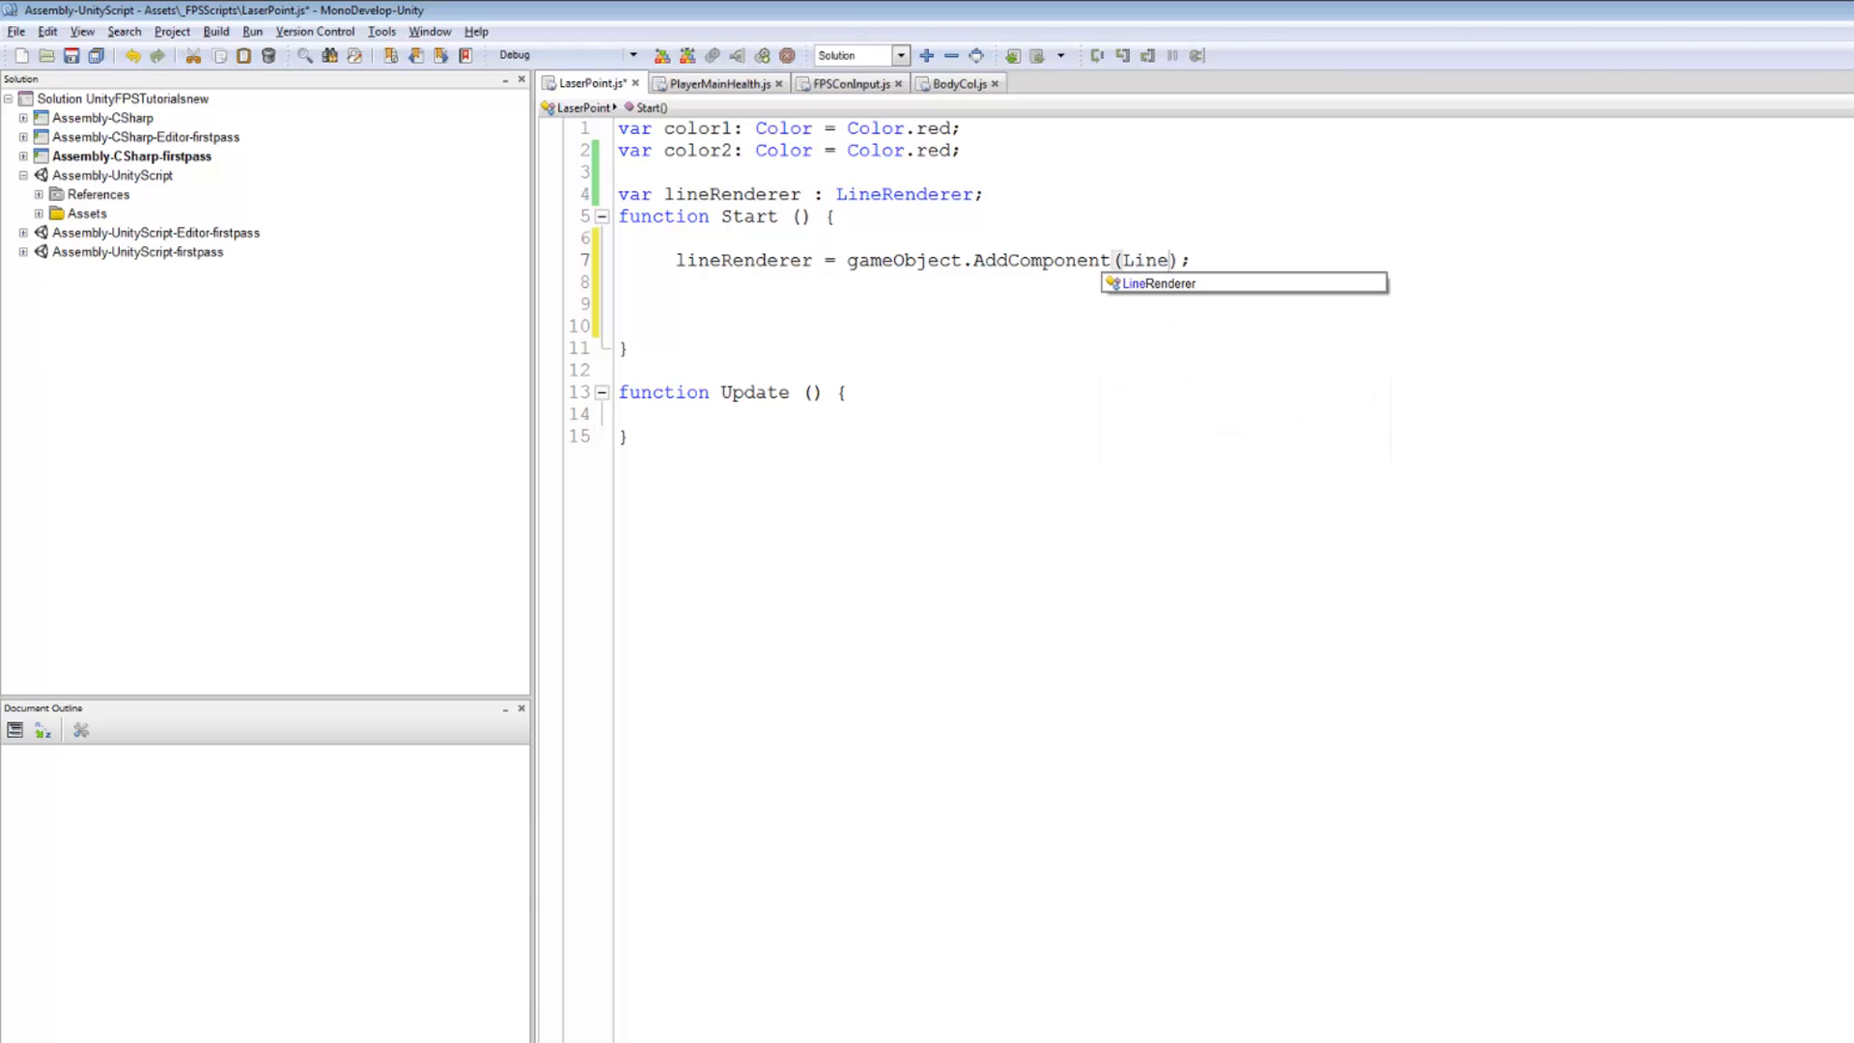
{"action": "type", "text": "Re"}
{"action": "key", "text": "Down"}
{"action": "key", "text": "Return"}
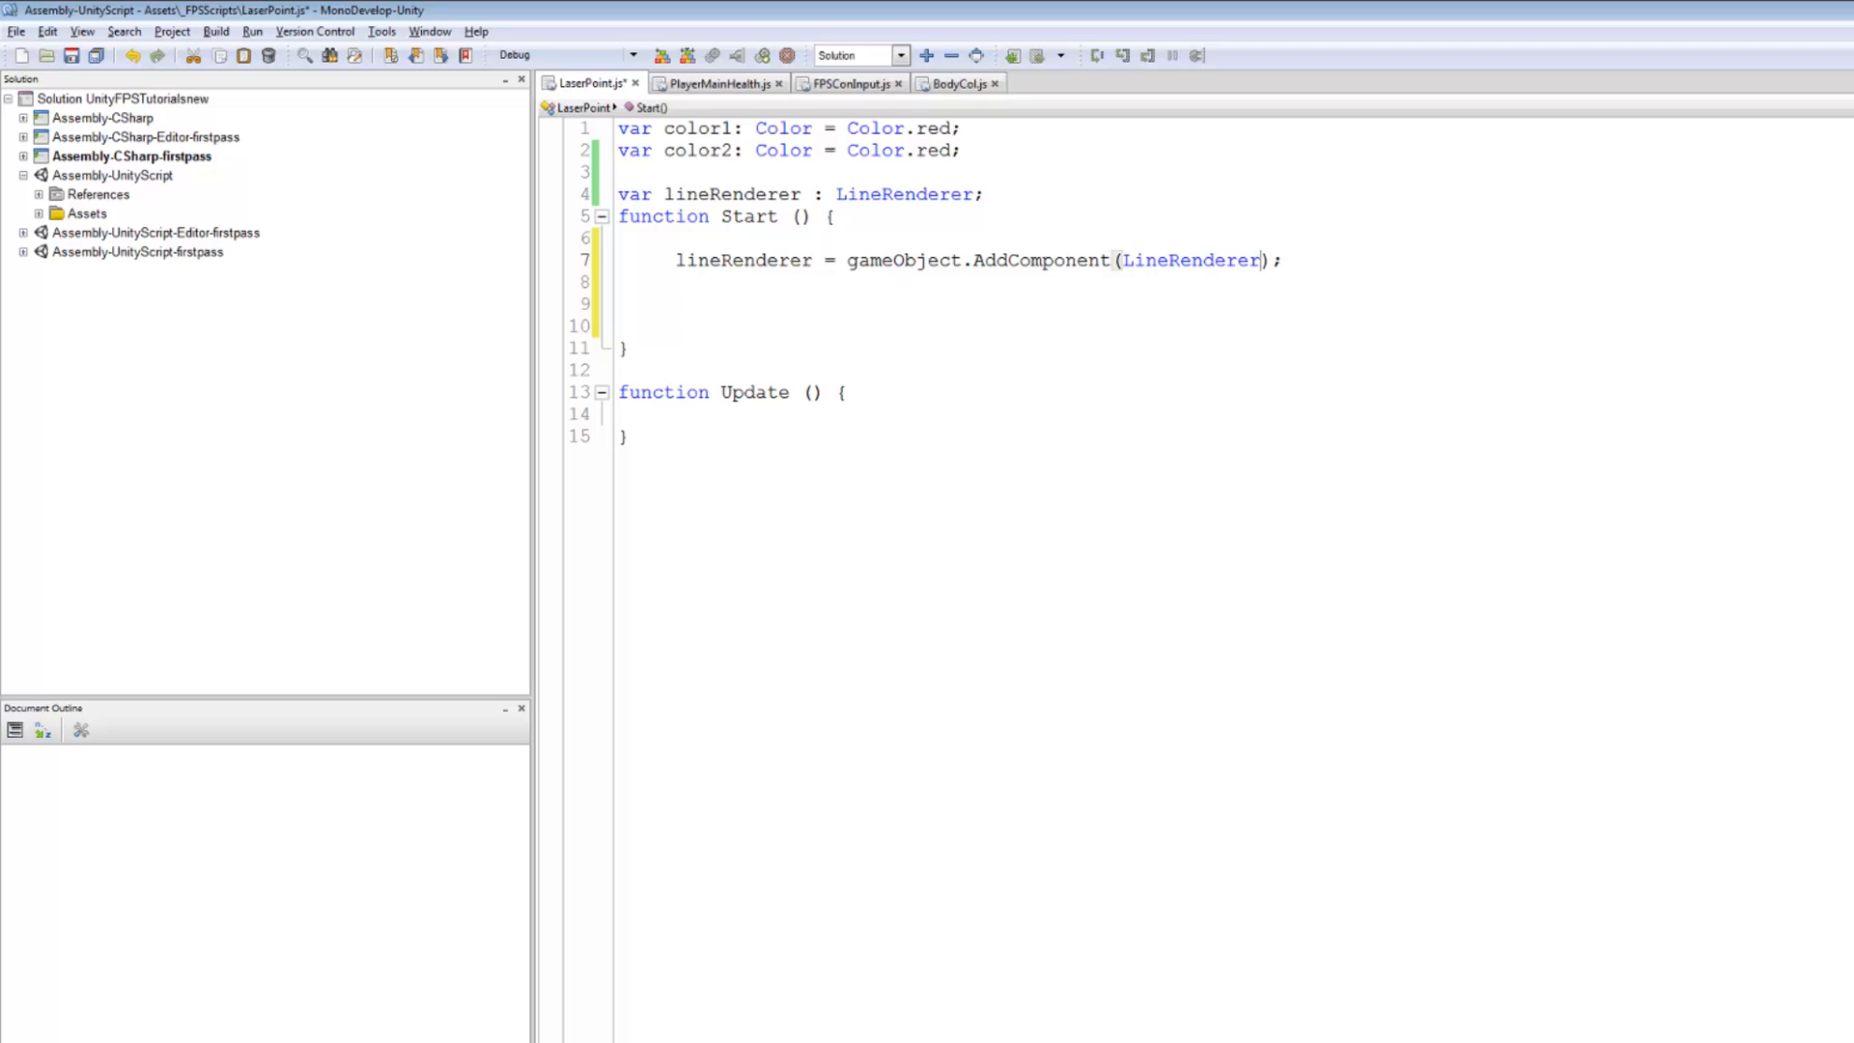
{"action": "left_click", "coordinate": [683, 280]}
Check Unity's Component > Miscellaneous menu and return to the script editor.
{"action": "key", "text": "alt+Tab"}
{"action": "left_click", "coordinate": [220, 31]}
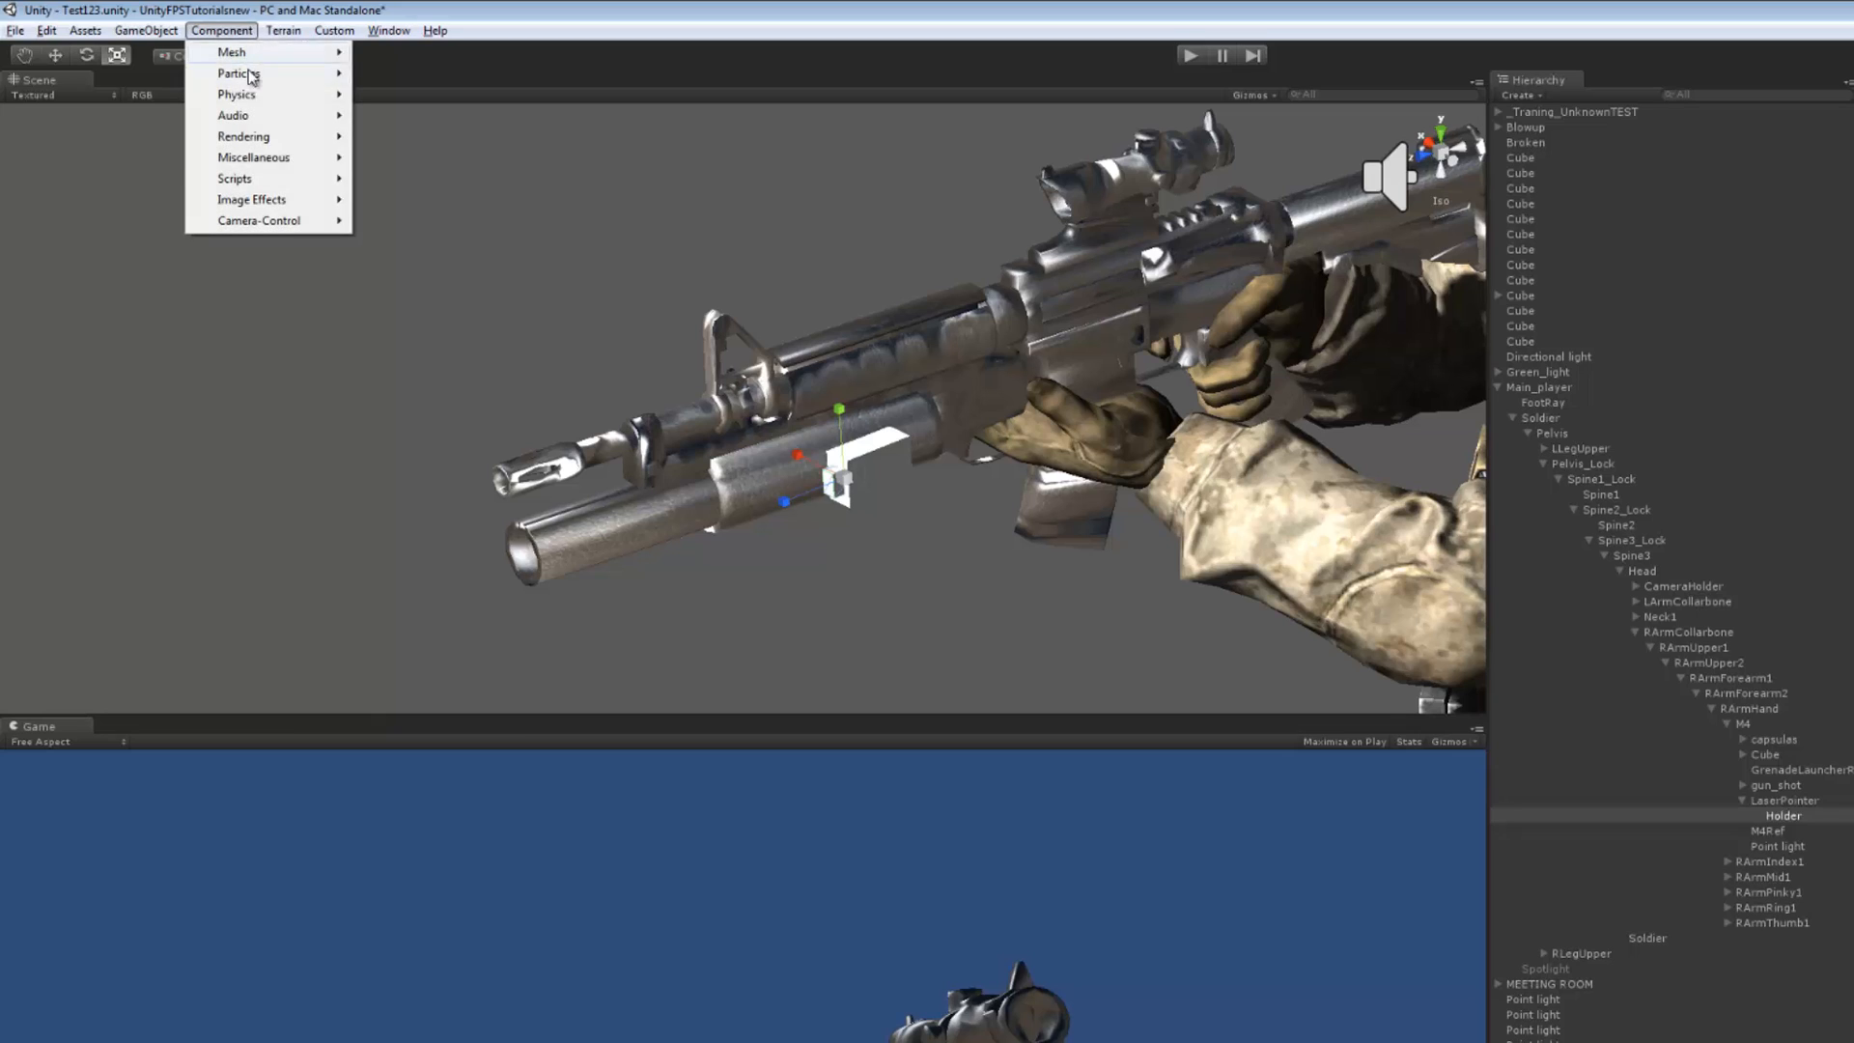
{"action": "mouse_move", "coordinate": [256, 157]}
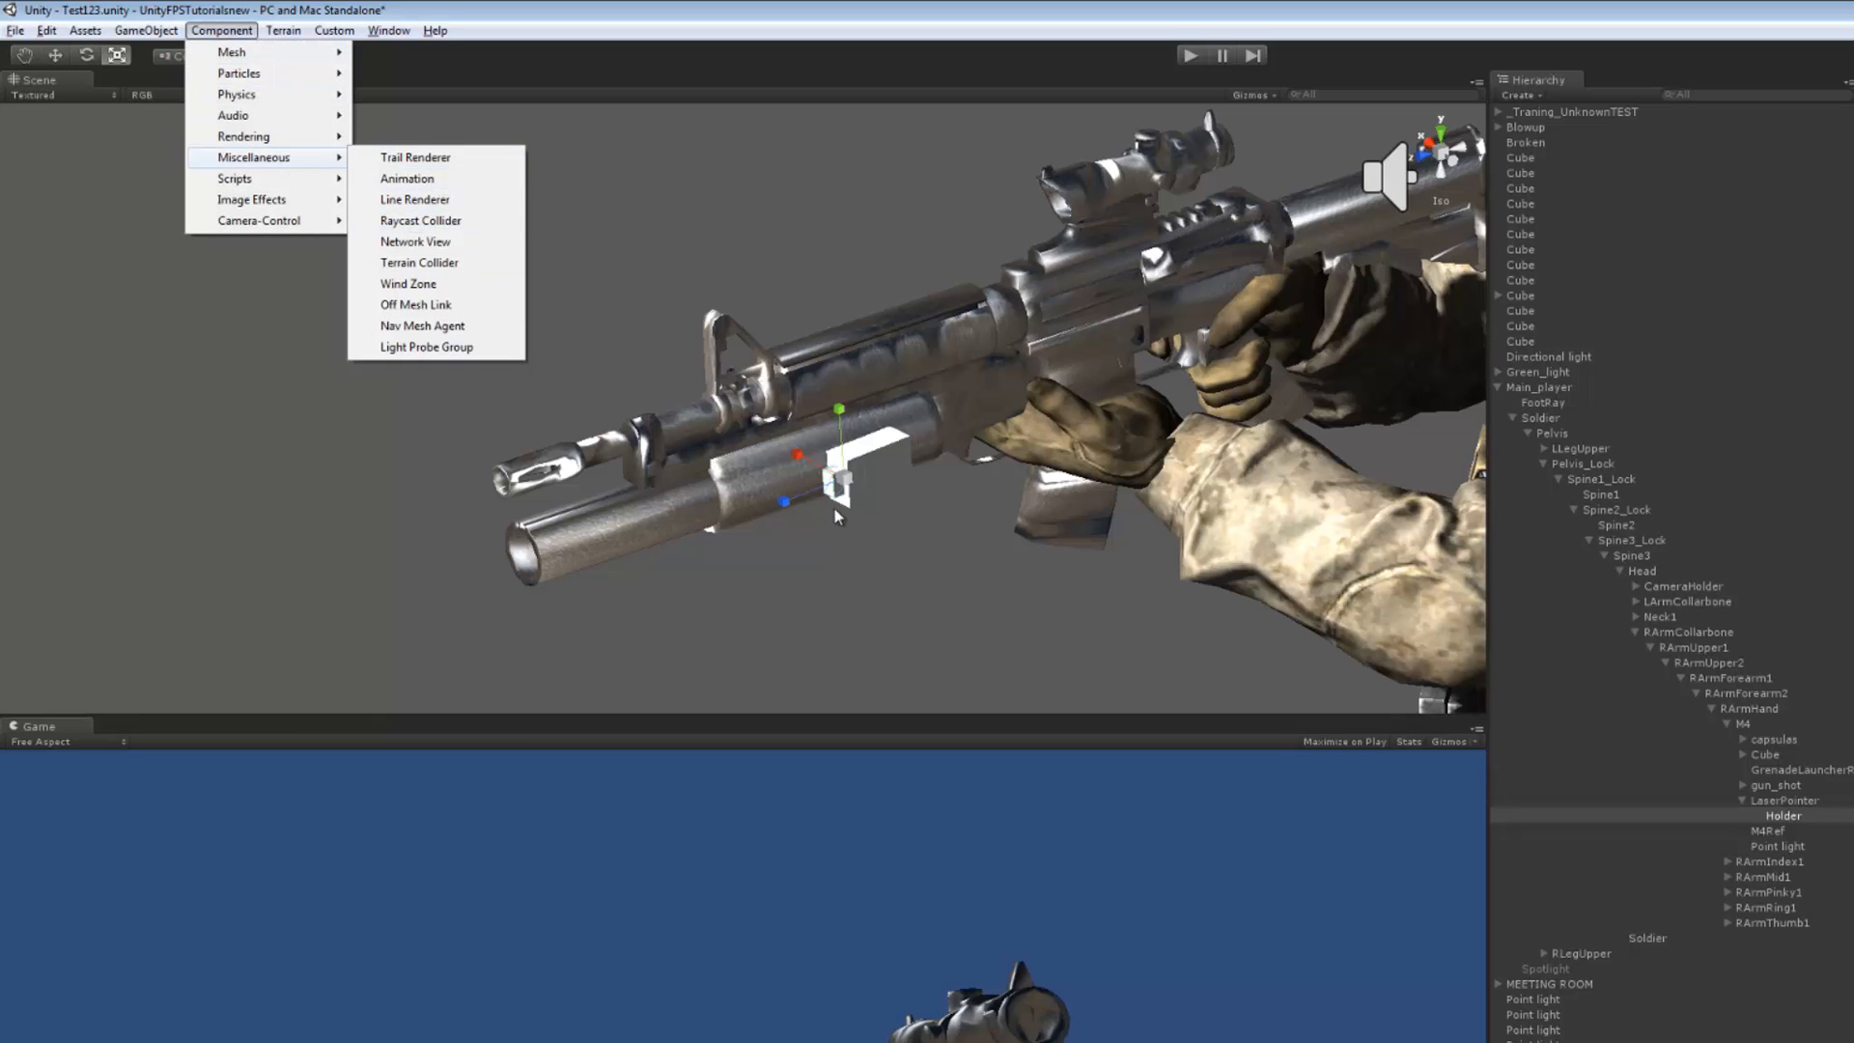
{"action": "key", "text": "alt+Tab"}
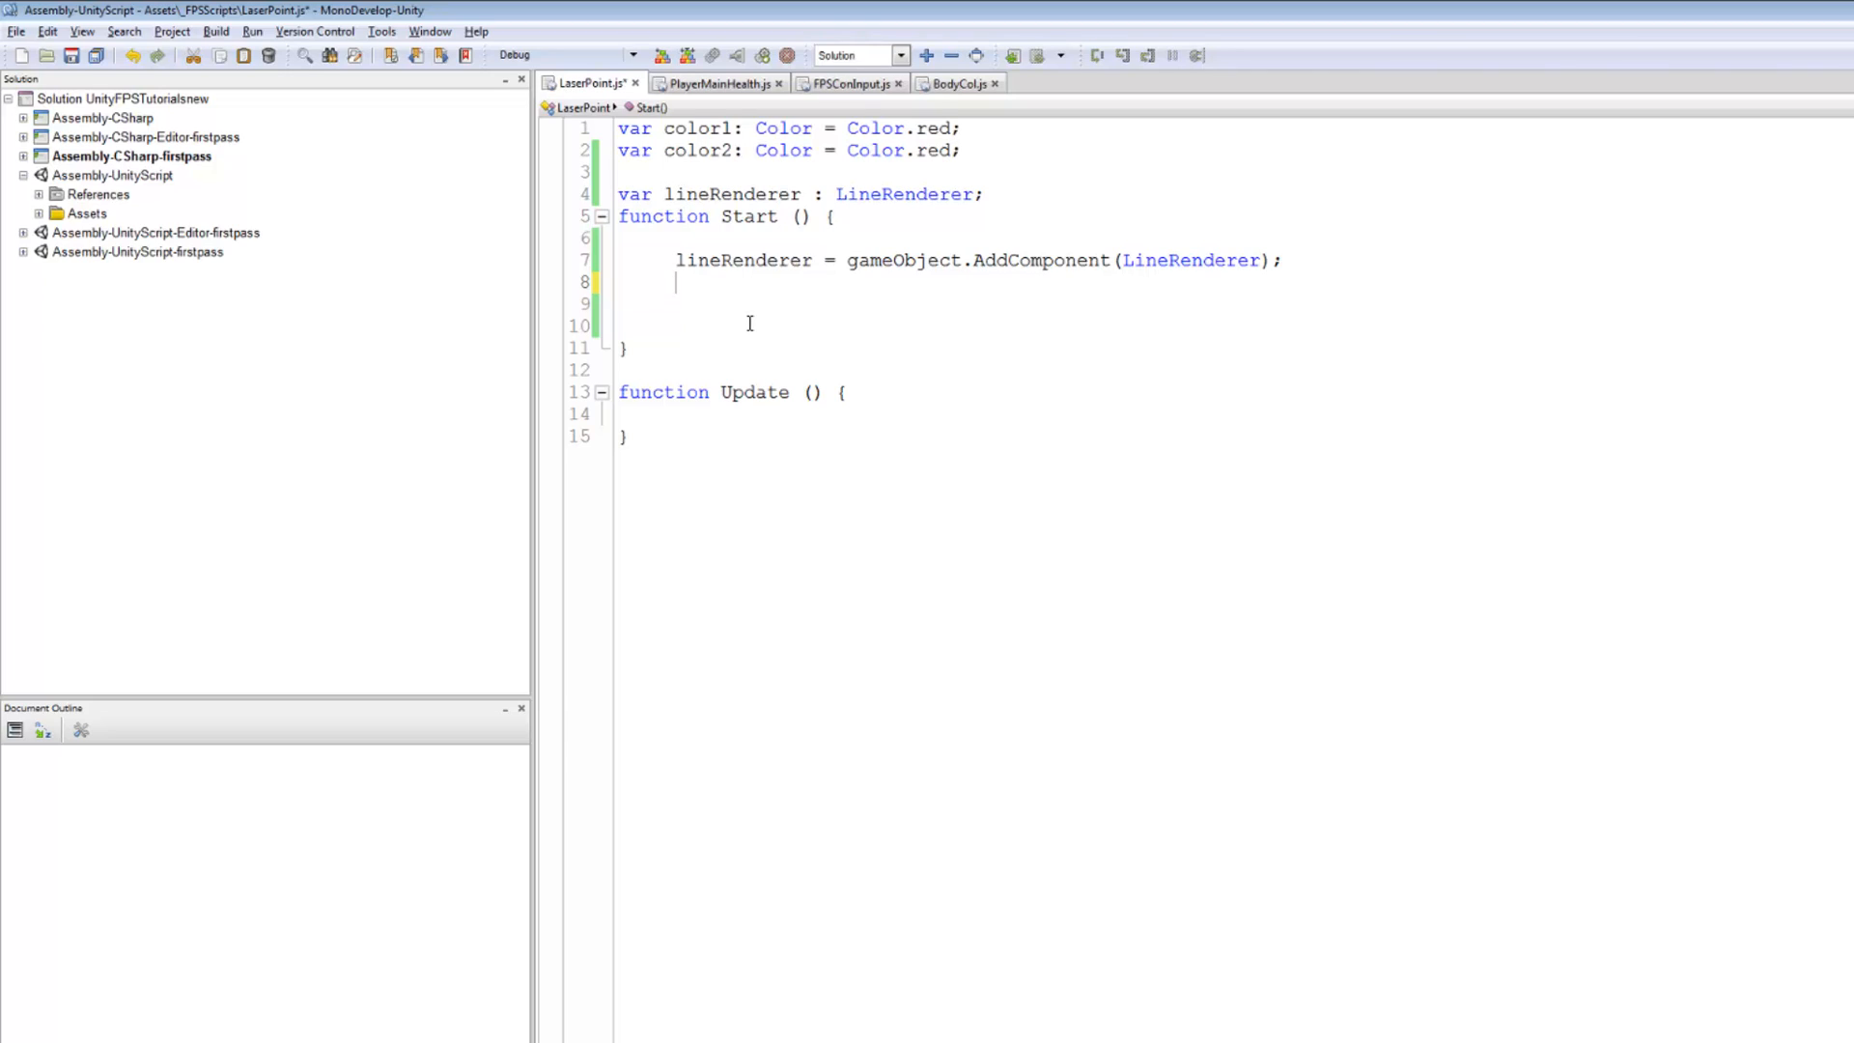
{"action": "type", "text": "line"}
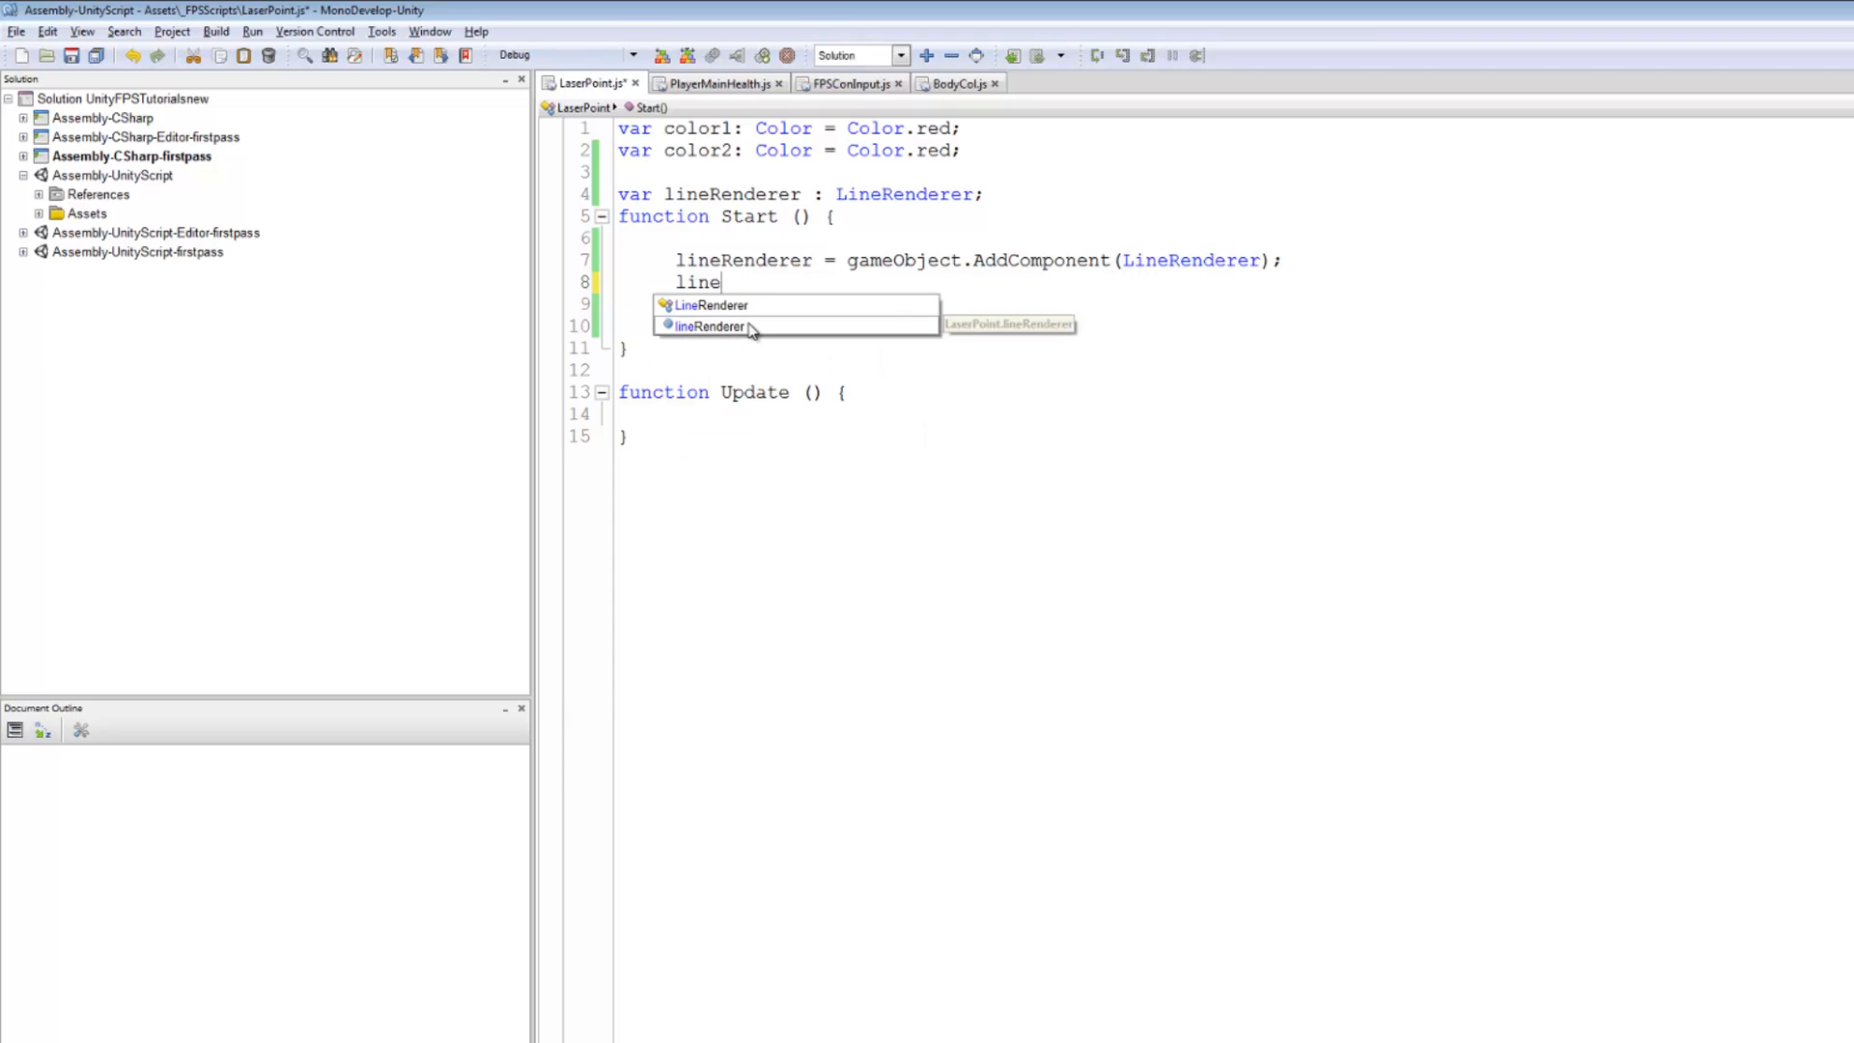
Write 'lineRenderer.material = new Material(Shader.find());' on line 8, fixing class-name typos.
{"action": "key", "text": "Down"}
{"action": "key", "text": "Return"}
{"action": "type", "text": ".m"}
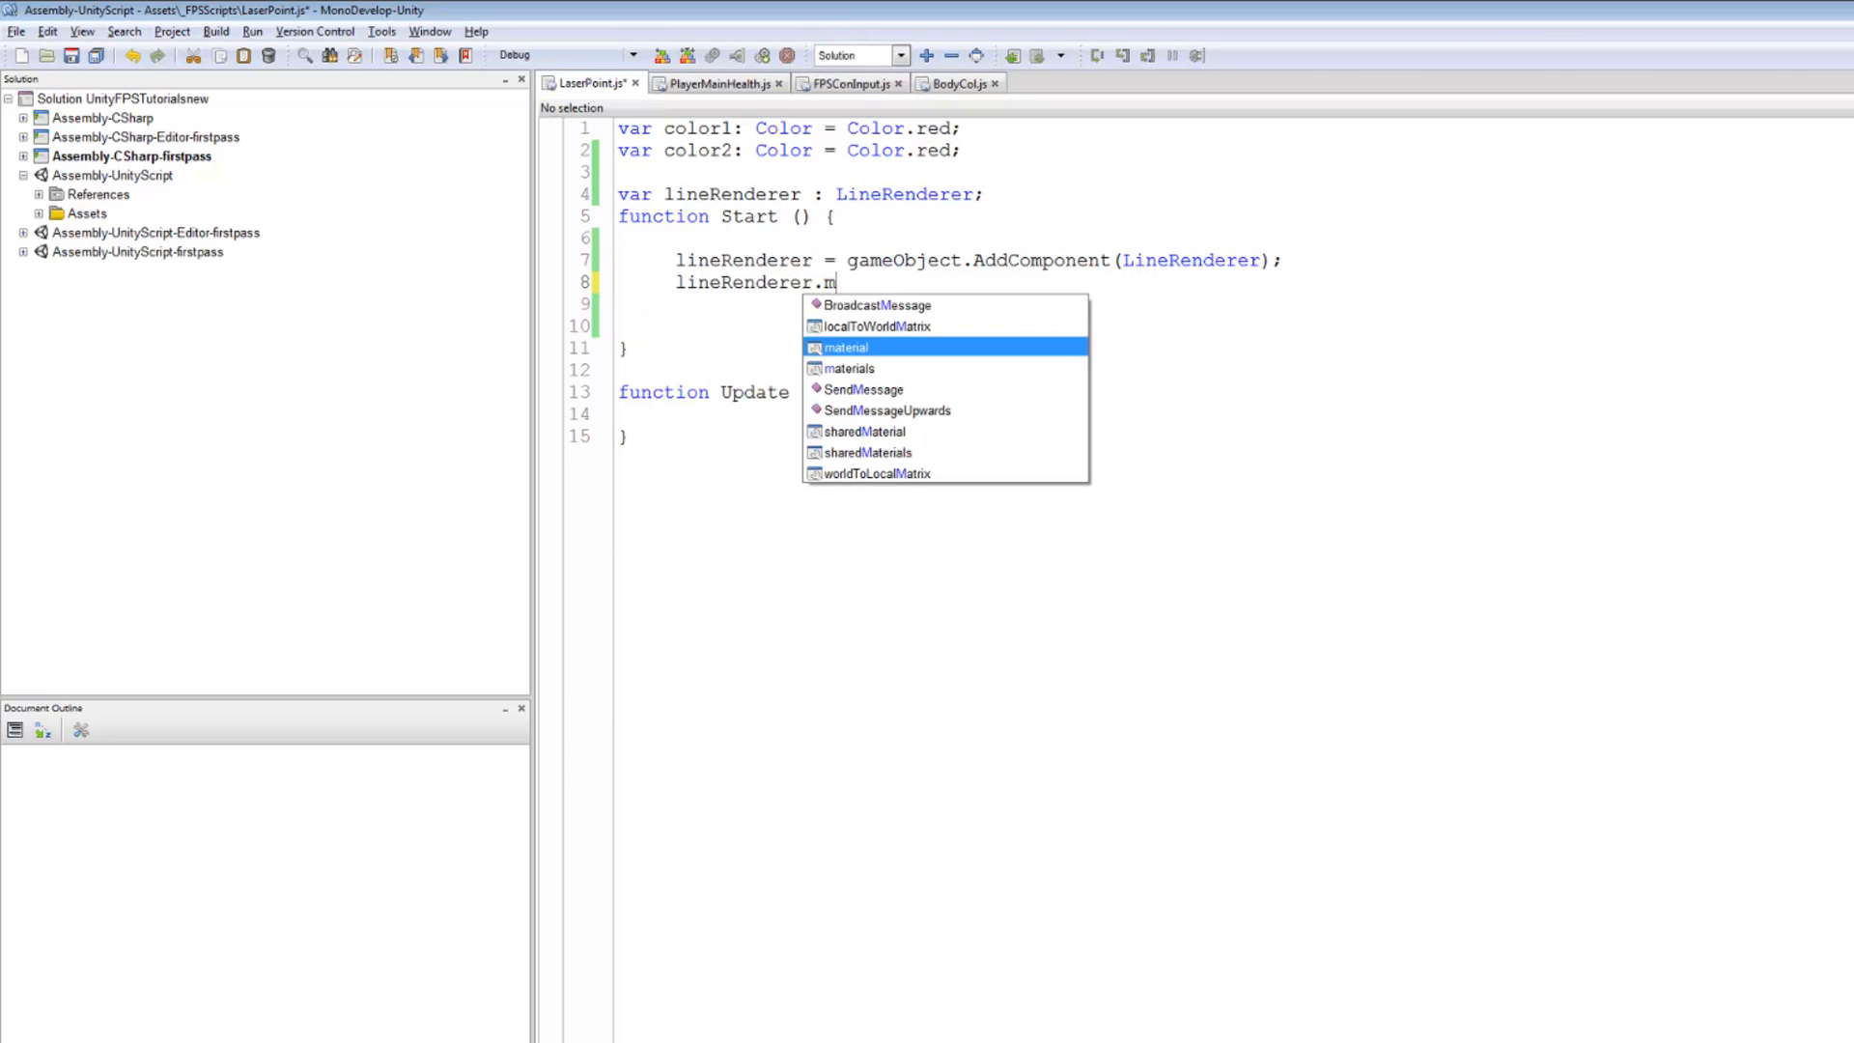
{"action": "key", "text": "Return"}
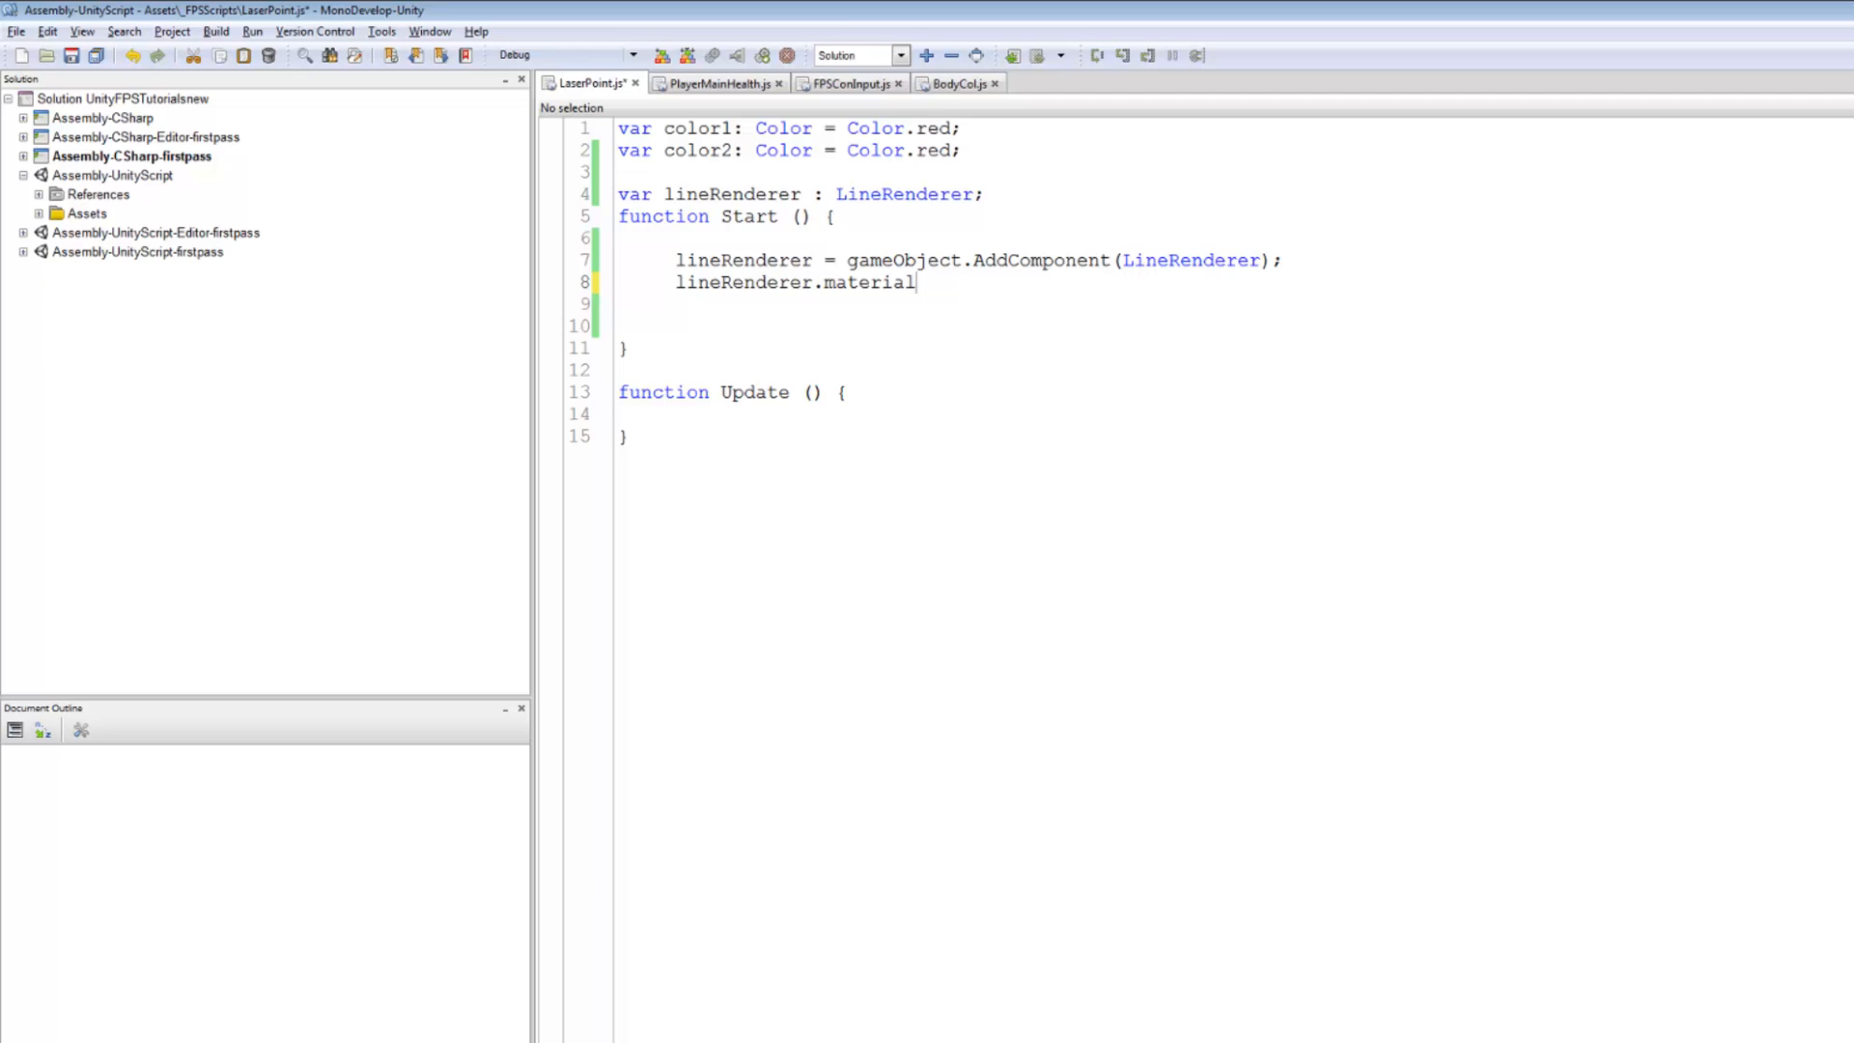
{"action": "type", "text": "= new "}
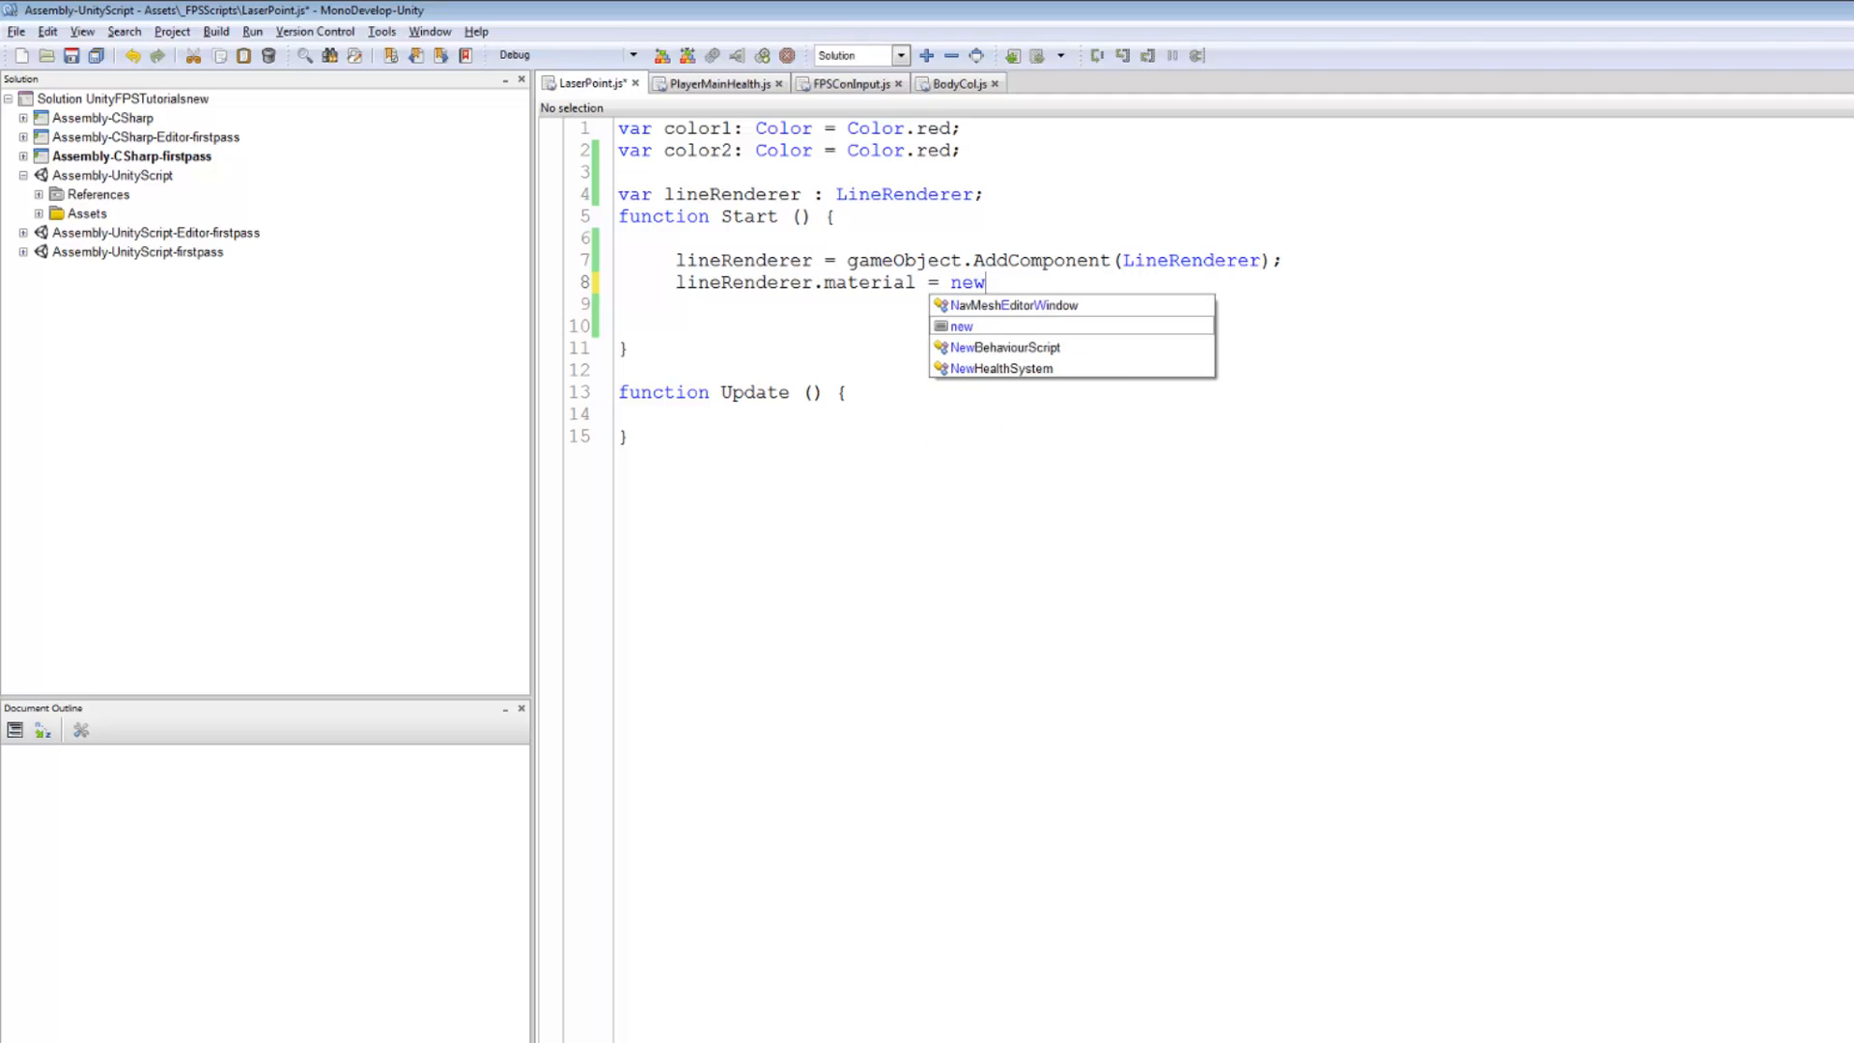
{"action": "type", "text": "m"}
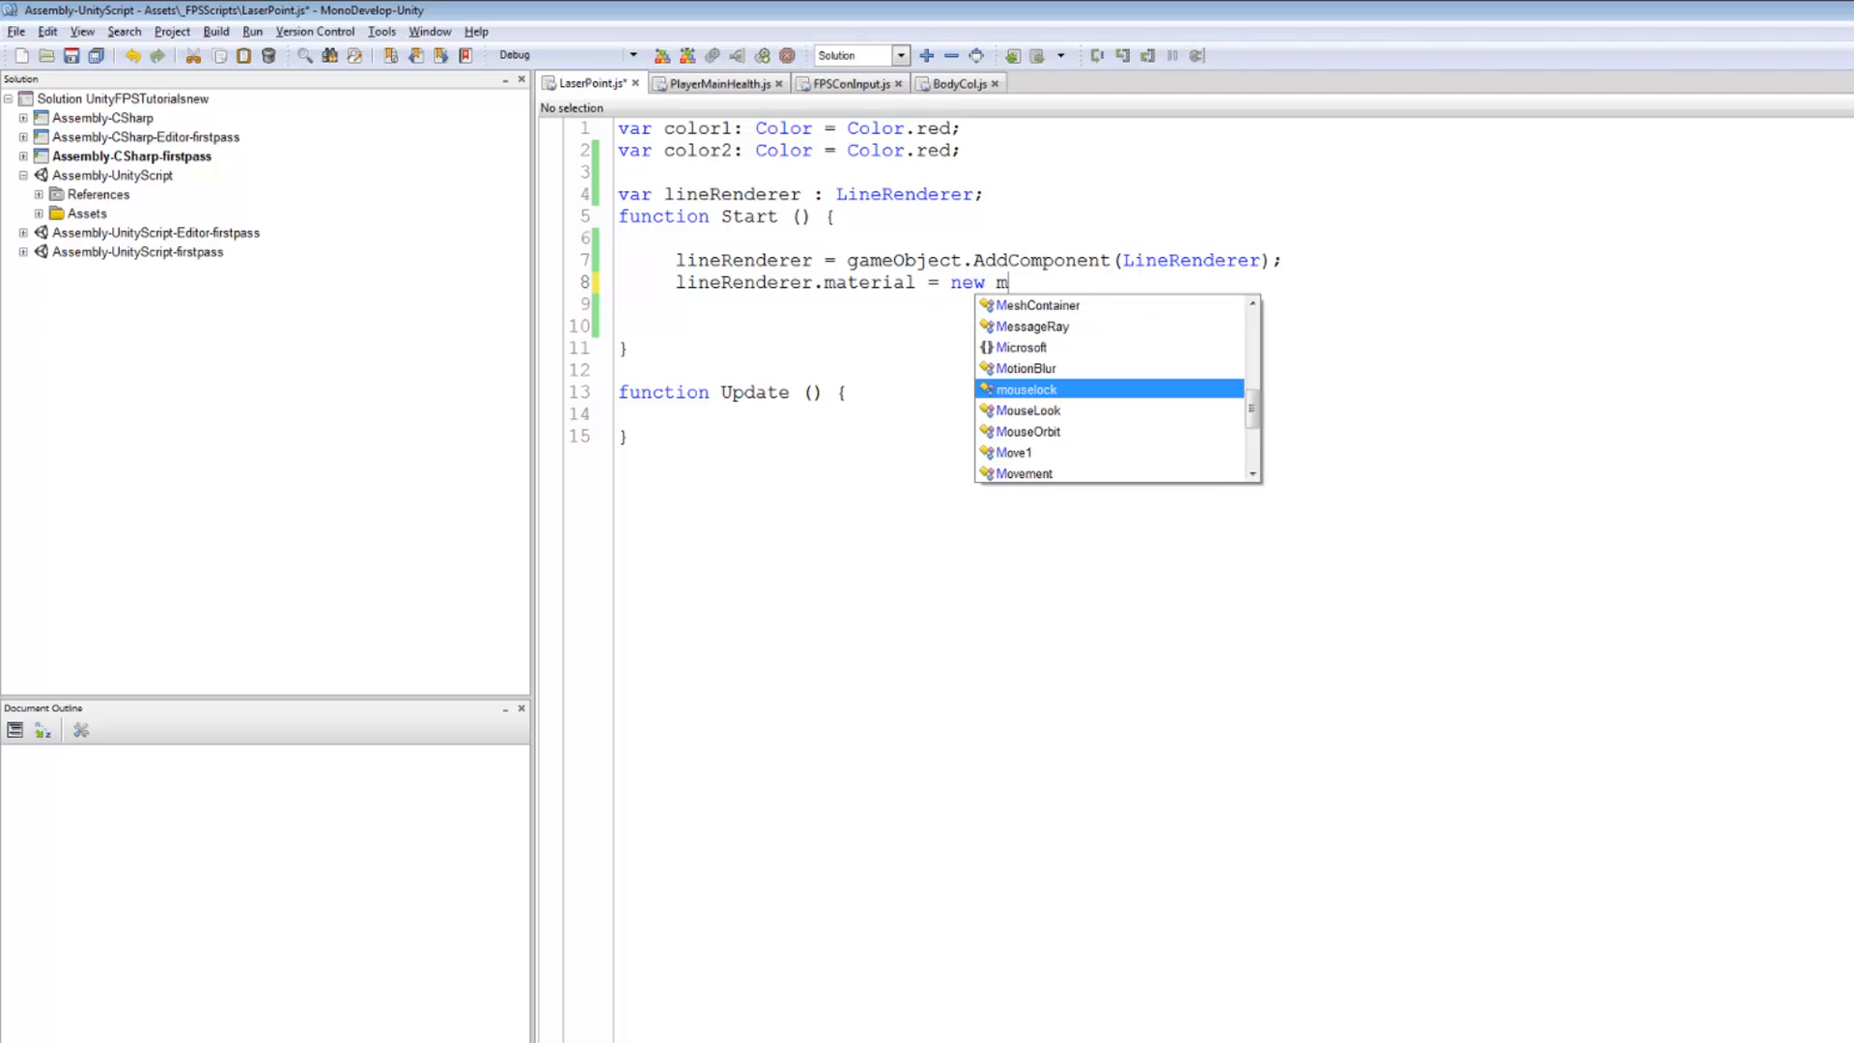
{"action": "type", "text": "e"}
{"action": "key", "text": "BackSpace"}
{"action": "key", "text": "BackSpace"}
{"action": "type", "text": "Mr"}
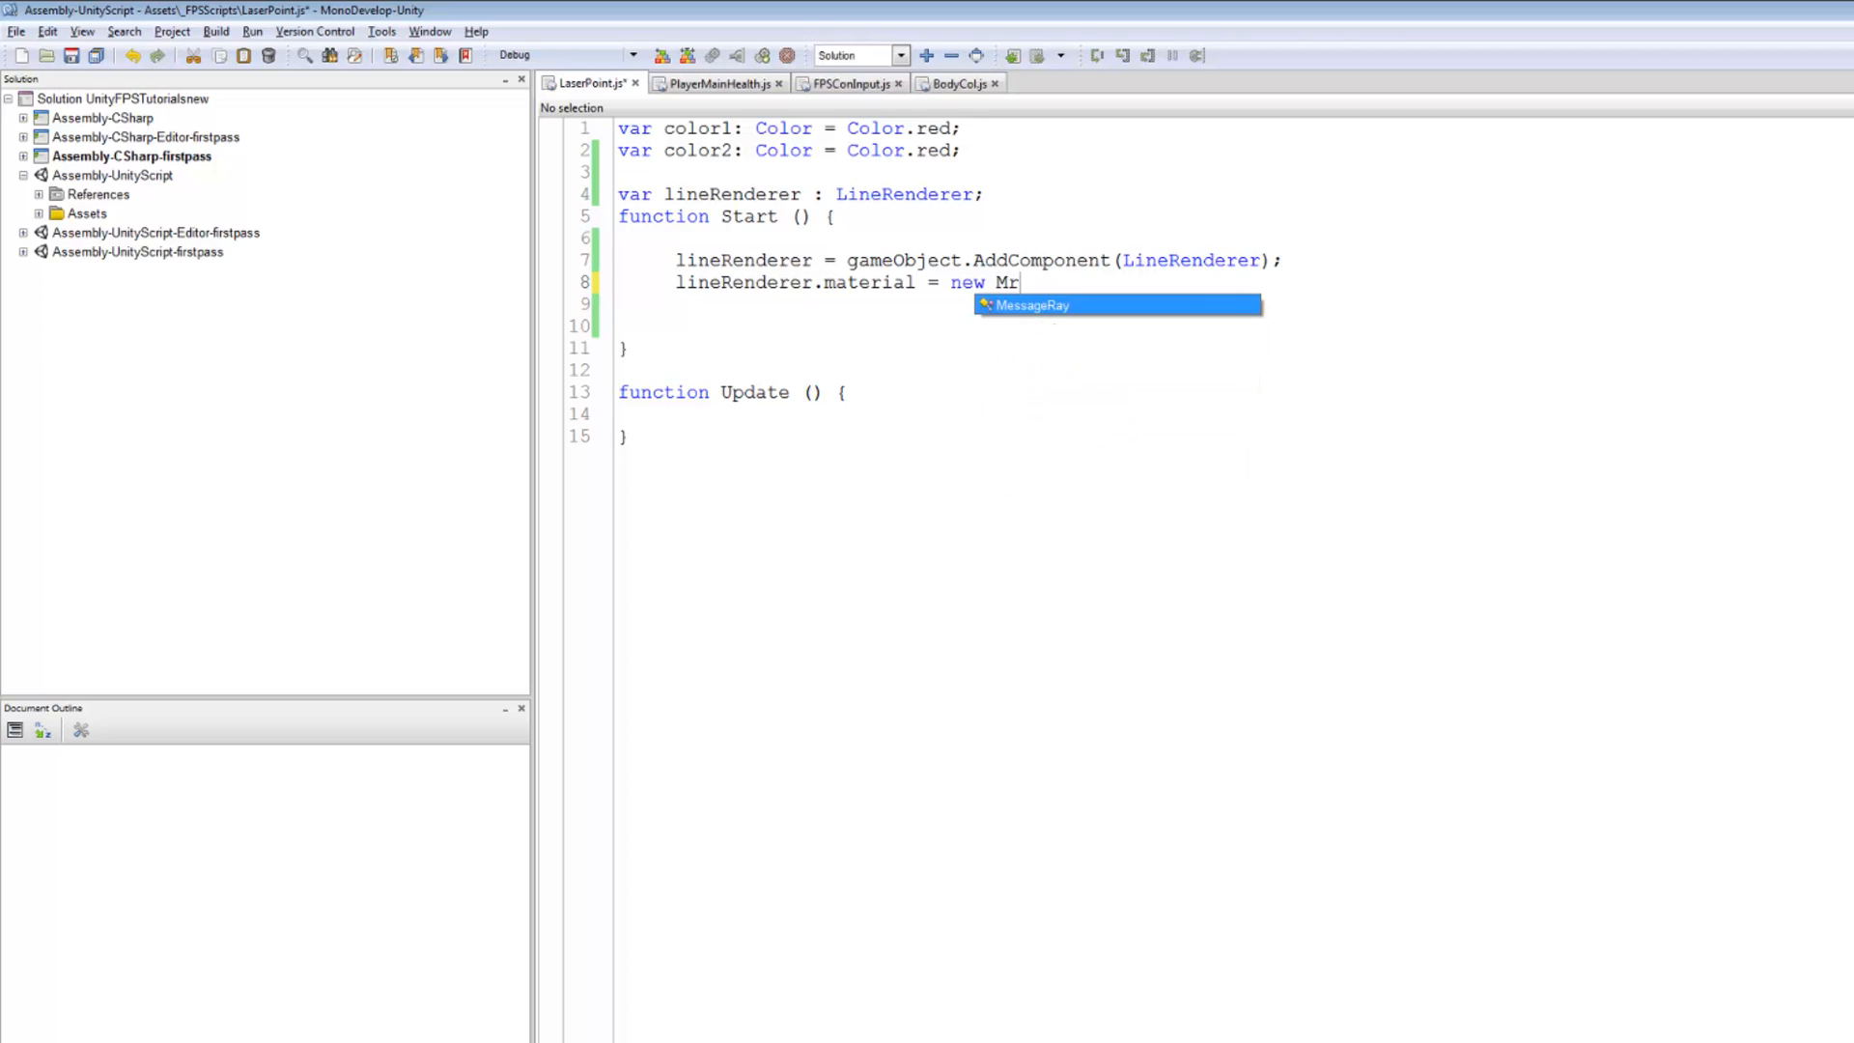
{"action": "key", "text": "BackSpace"}
{"action": "type", "text": "e"}
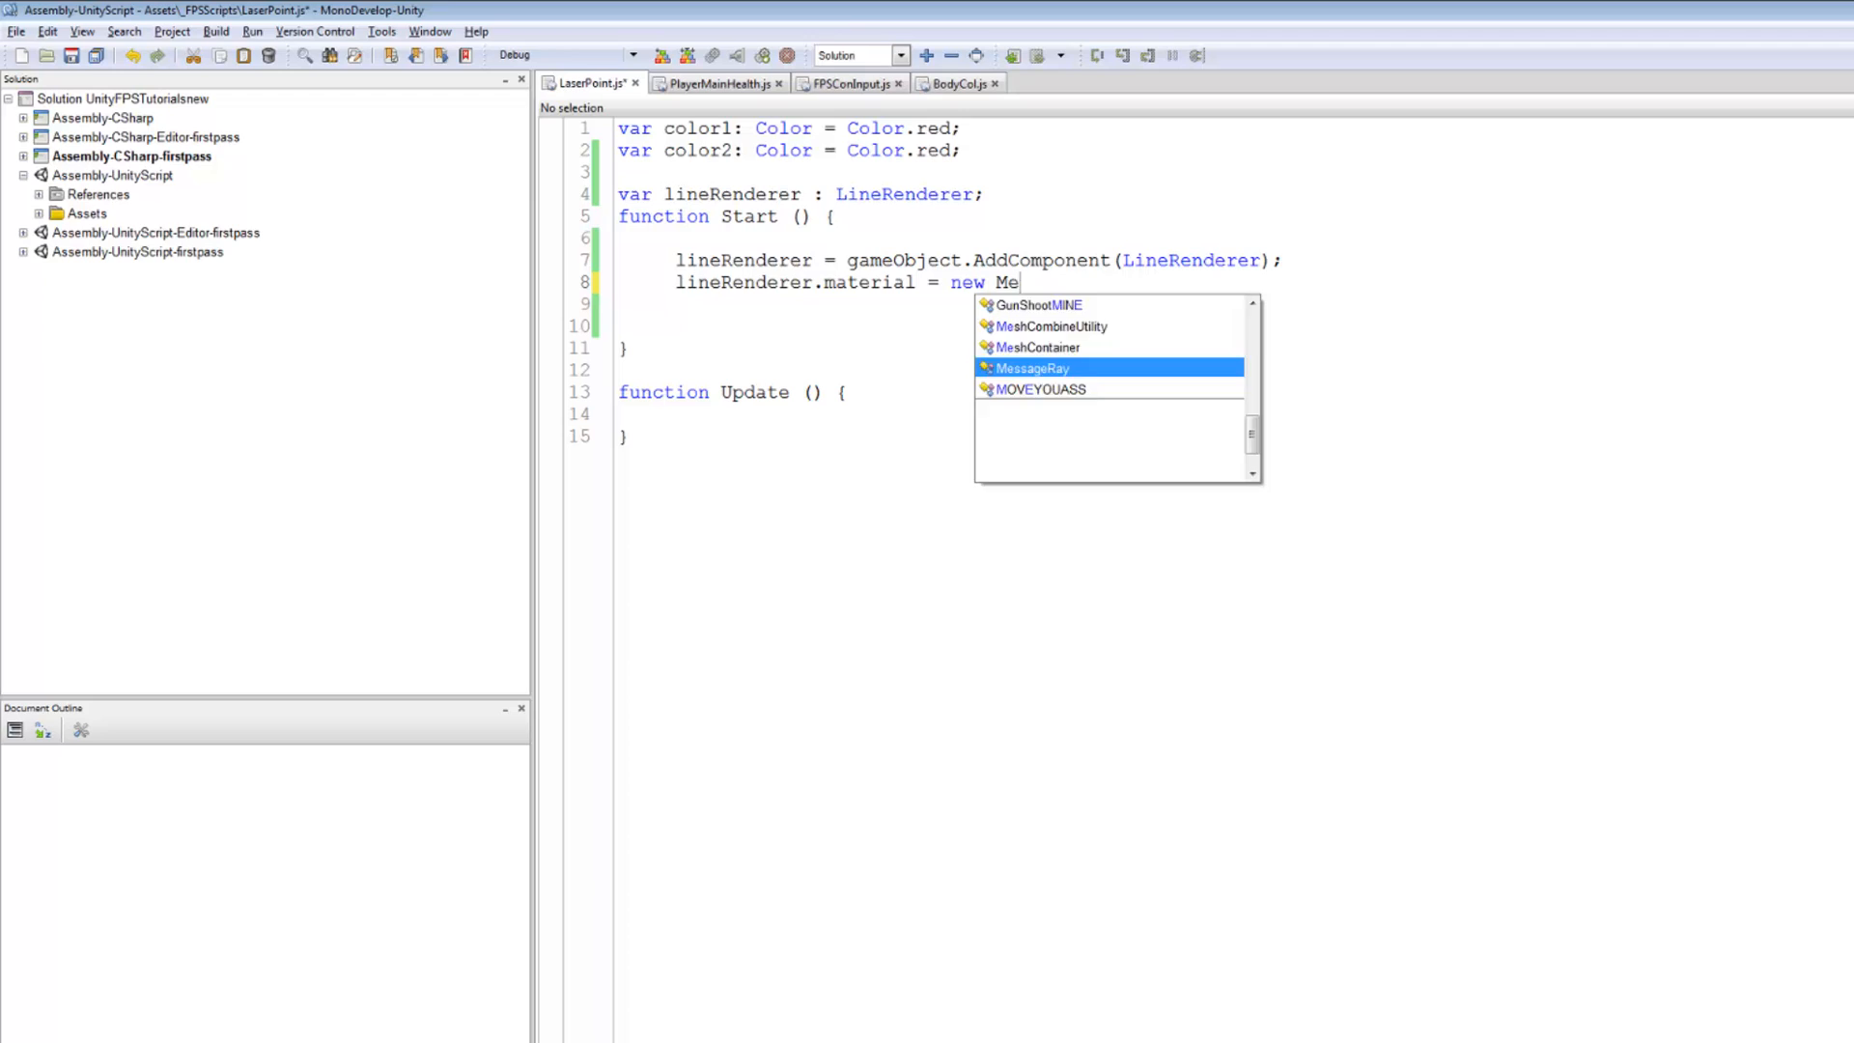
{"action": "key", "text": "BackSpace"}
{"action": "type", "text": "atei"}
{"action": "key", "text": "BackSpace"}
{"action": "key", "text": "BackSpace"}
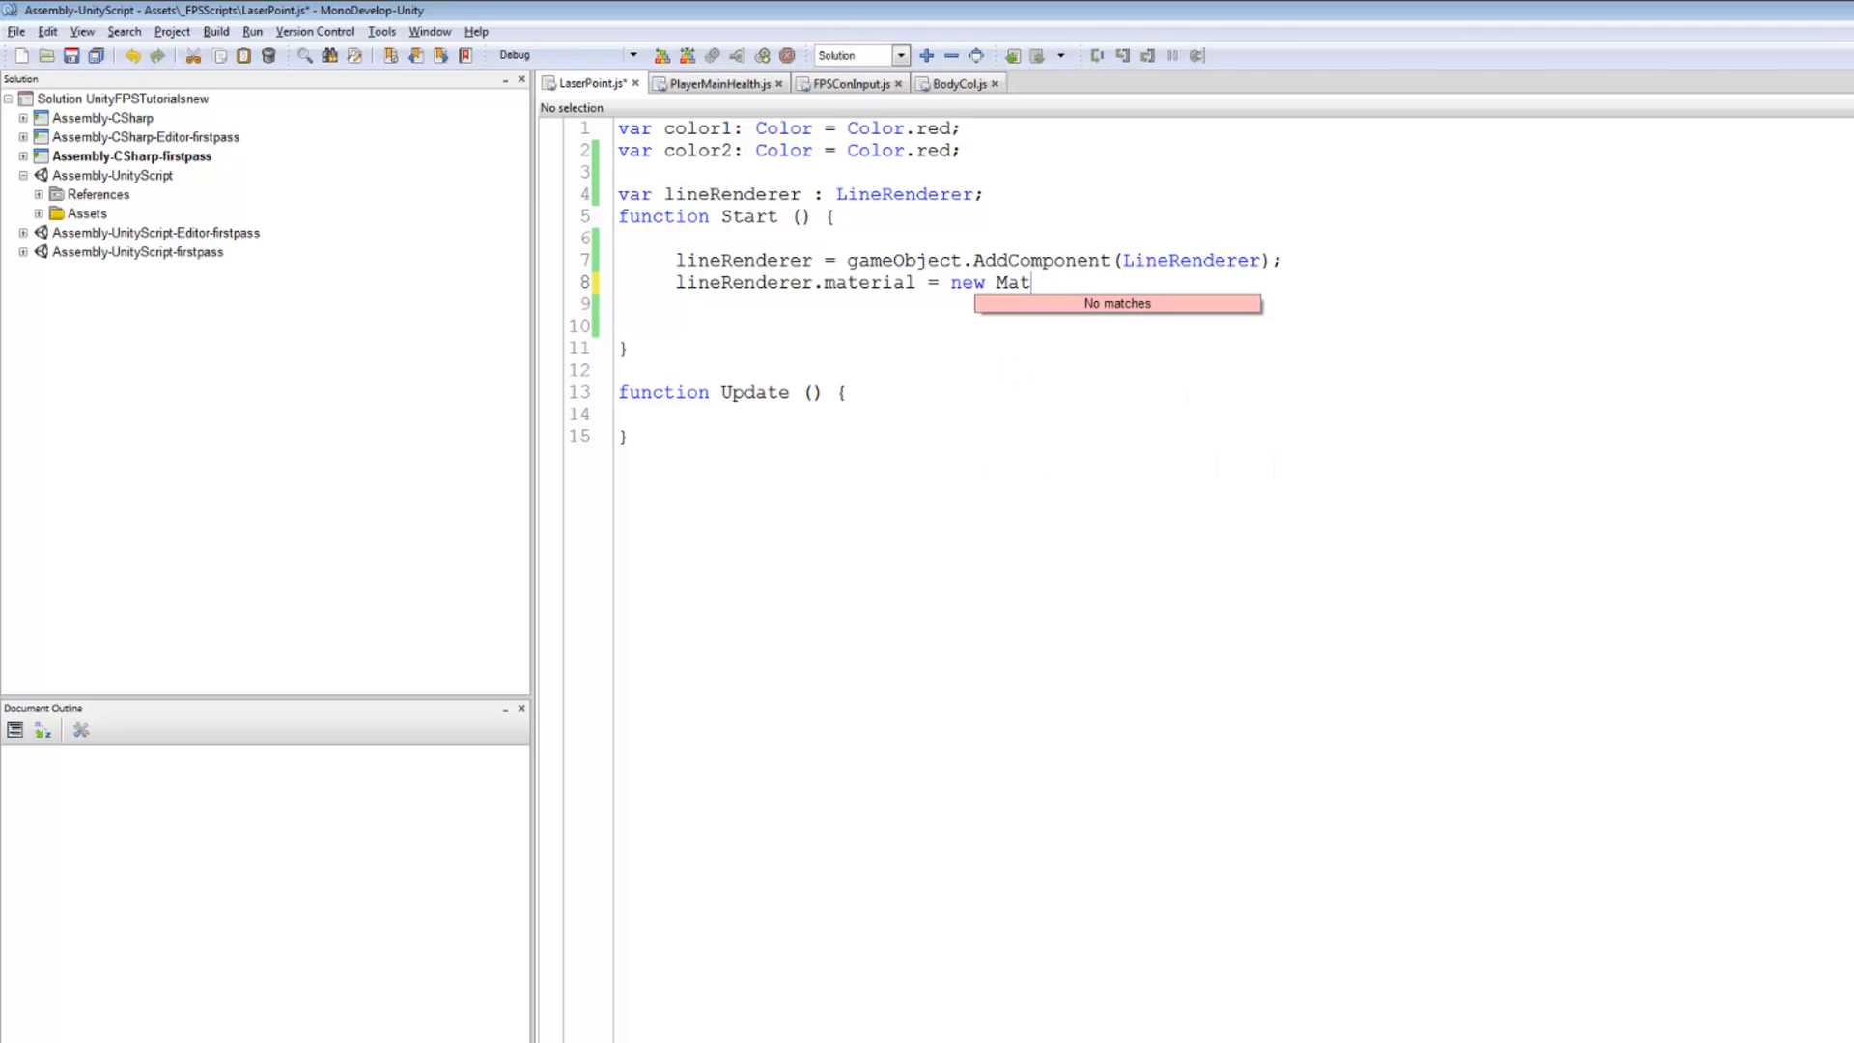
{"action": "type", "text": "erial "}
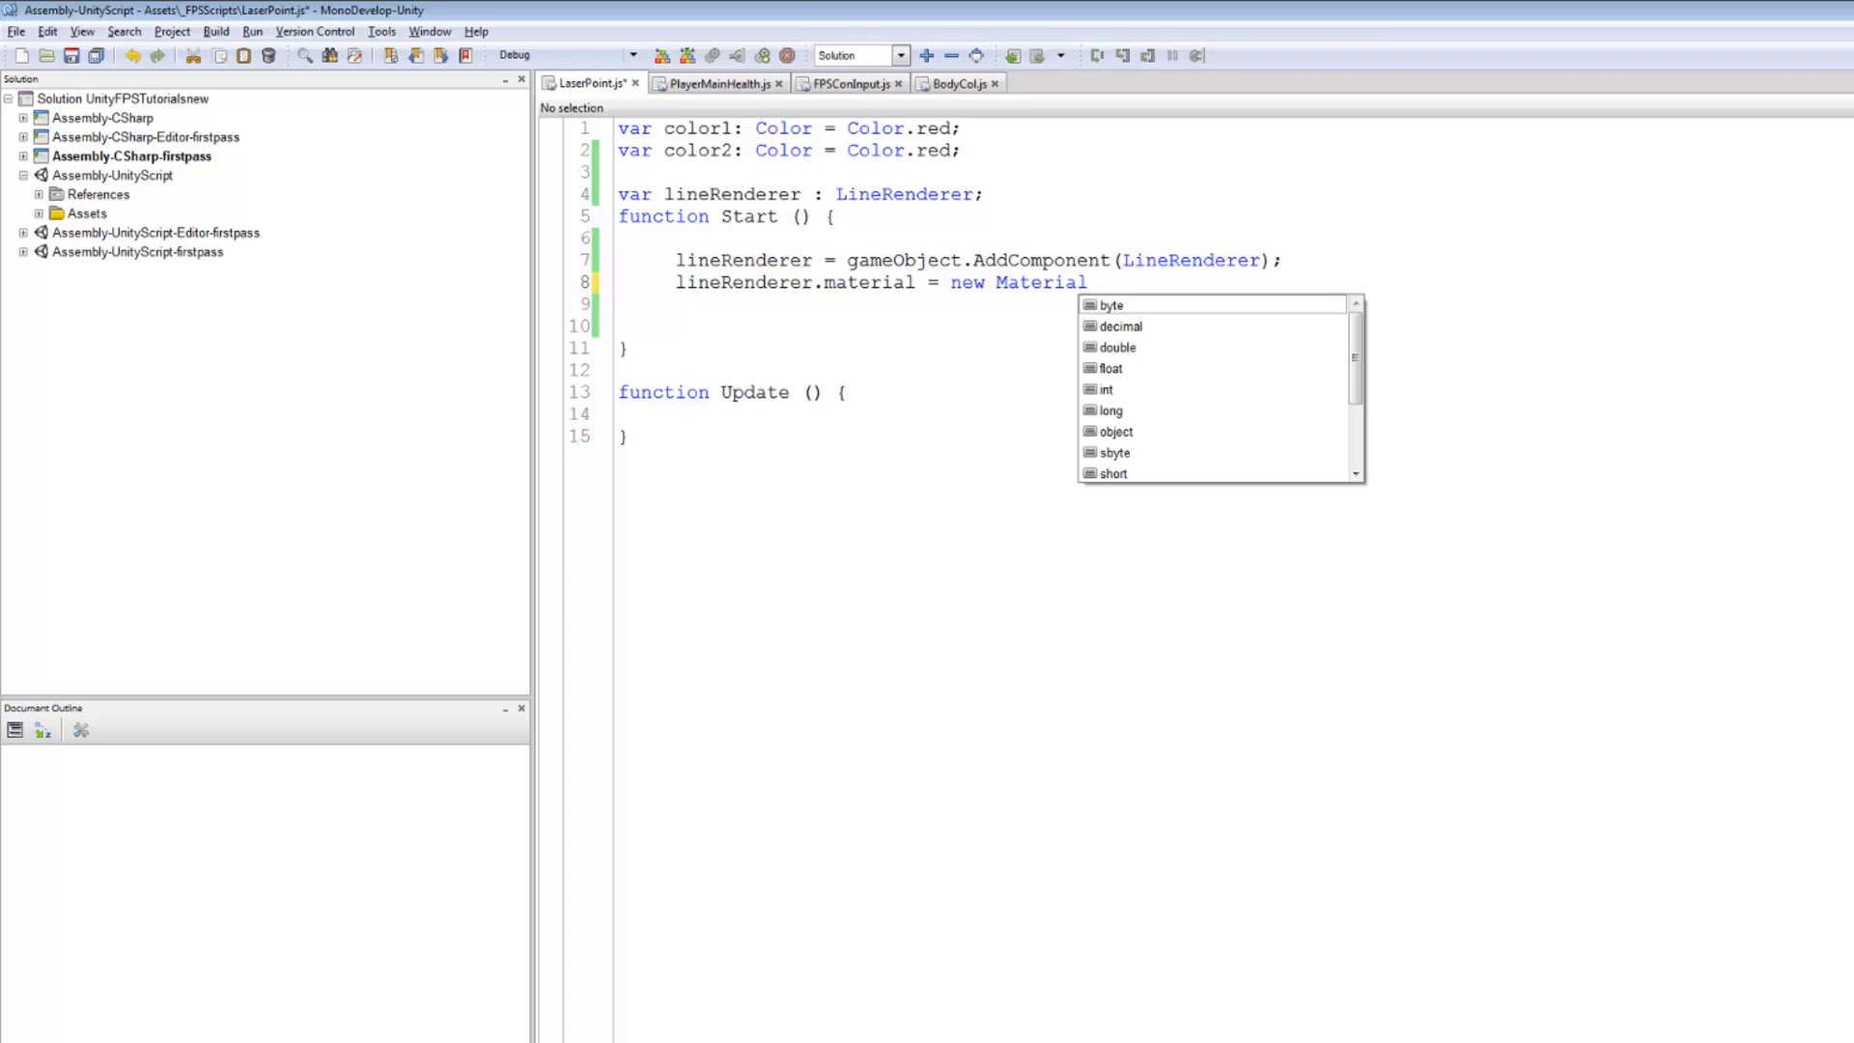
{"action": "type", "text": "("}
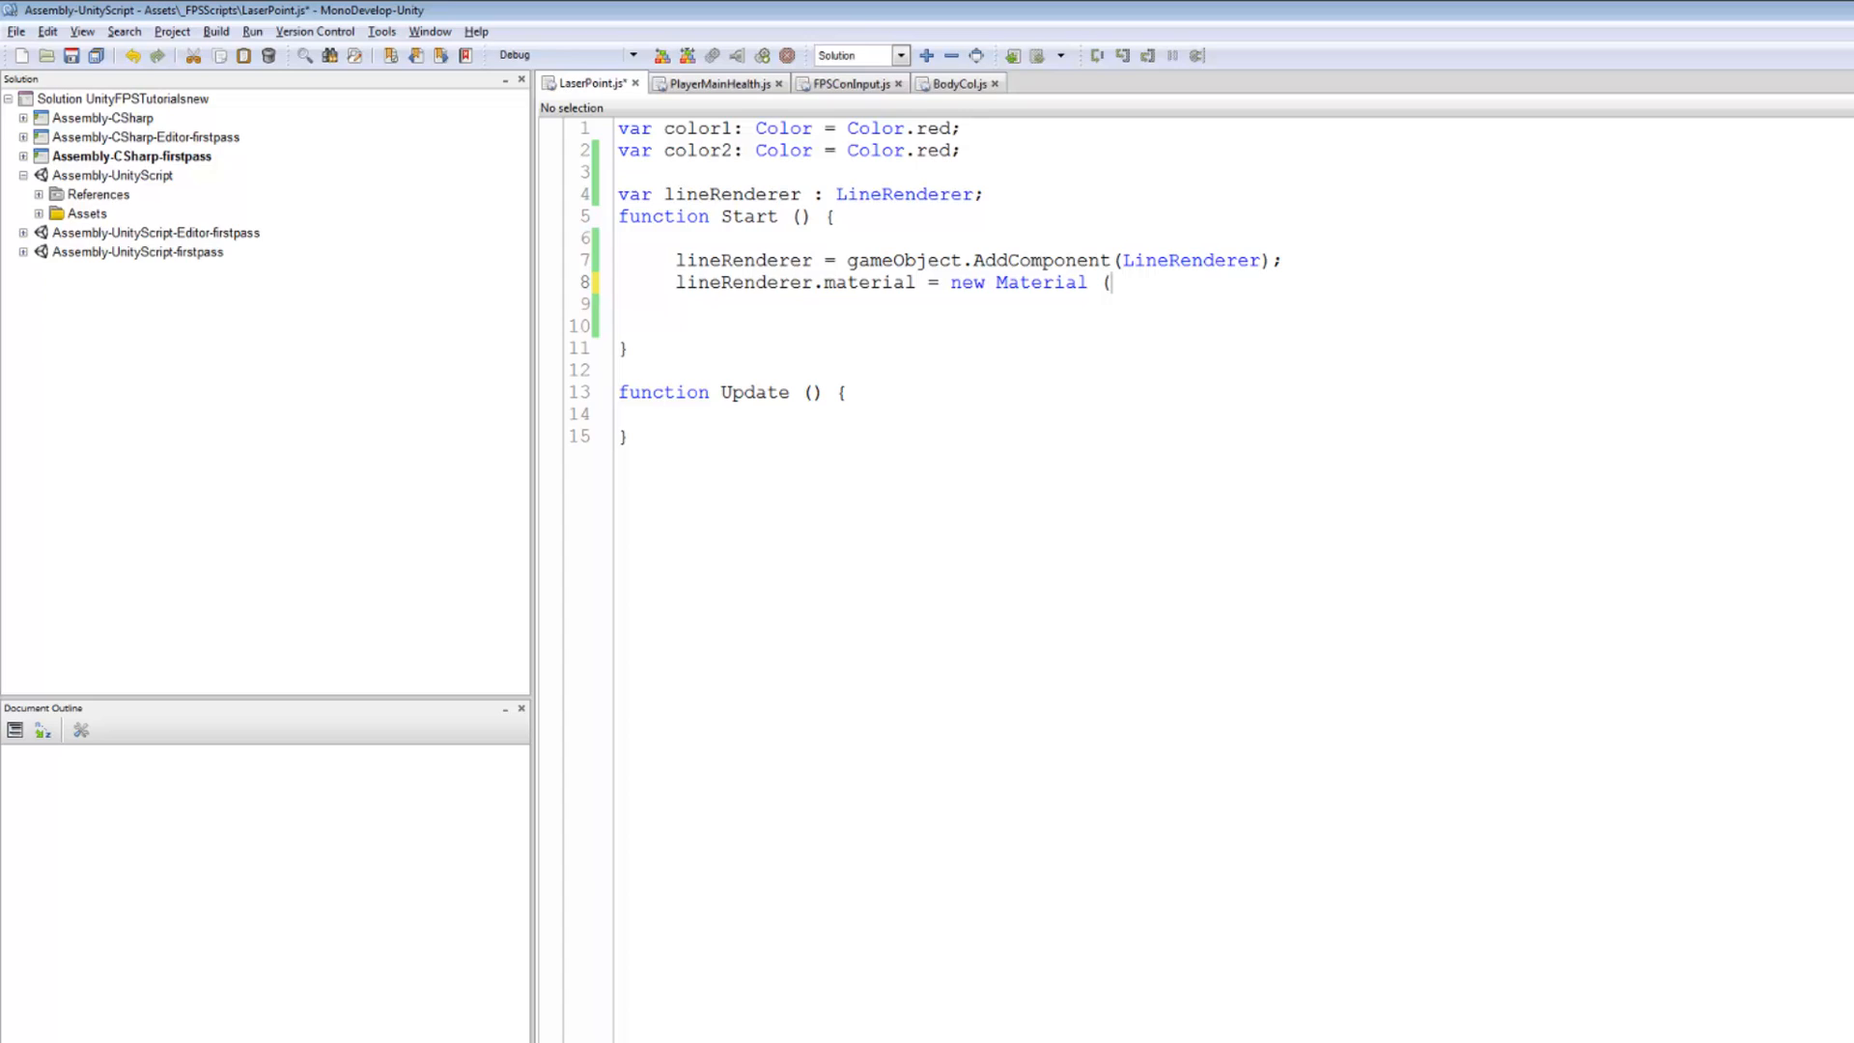
{"action": "type", "text": " Sh"}
{"action": "key", "text": "BackSpace"}
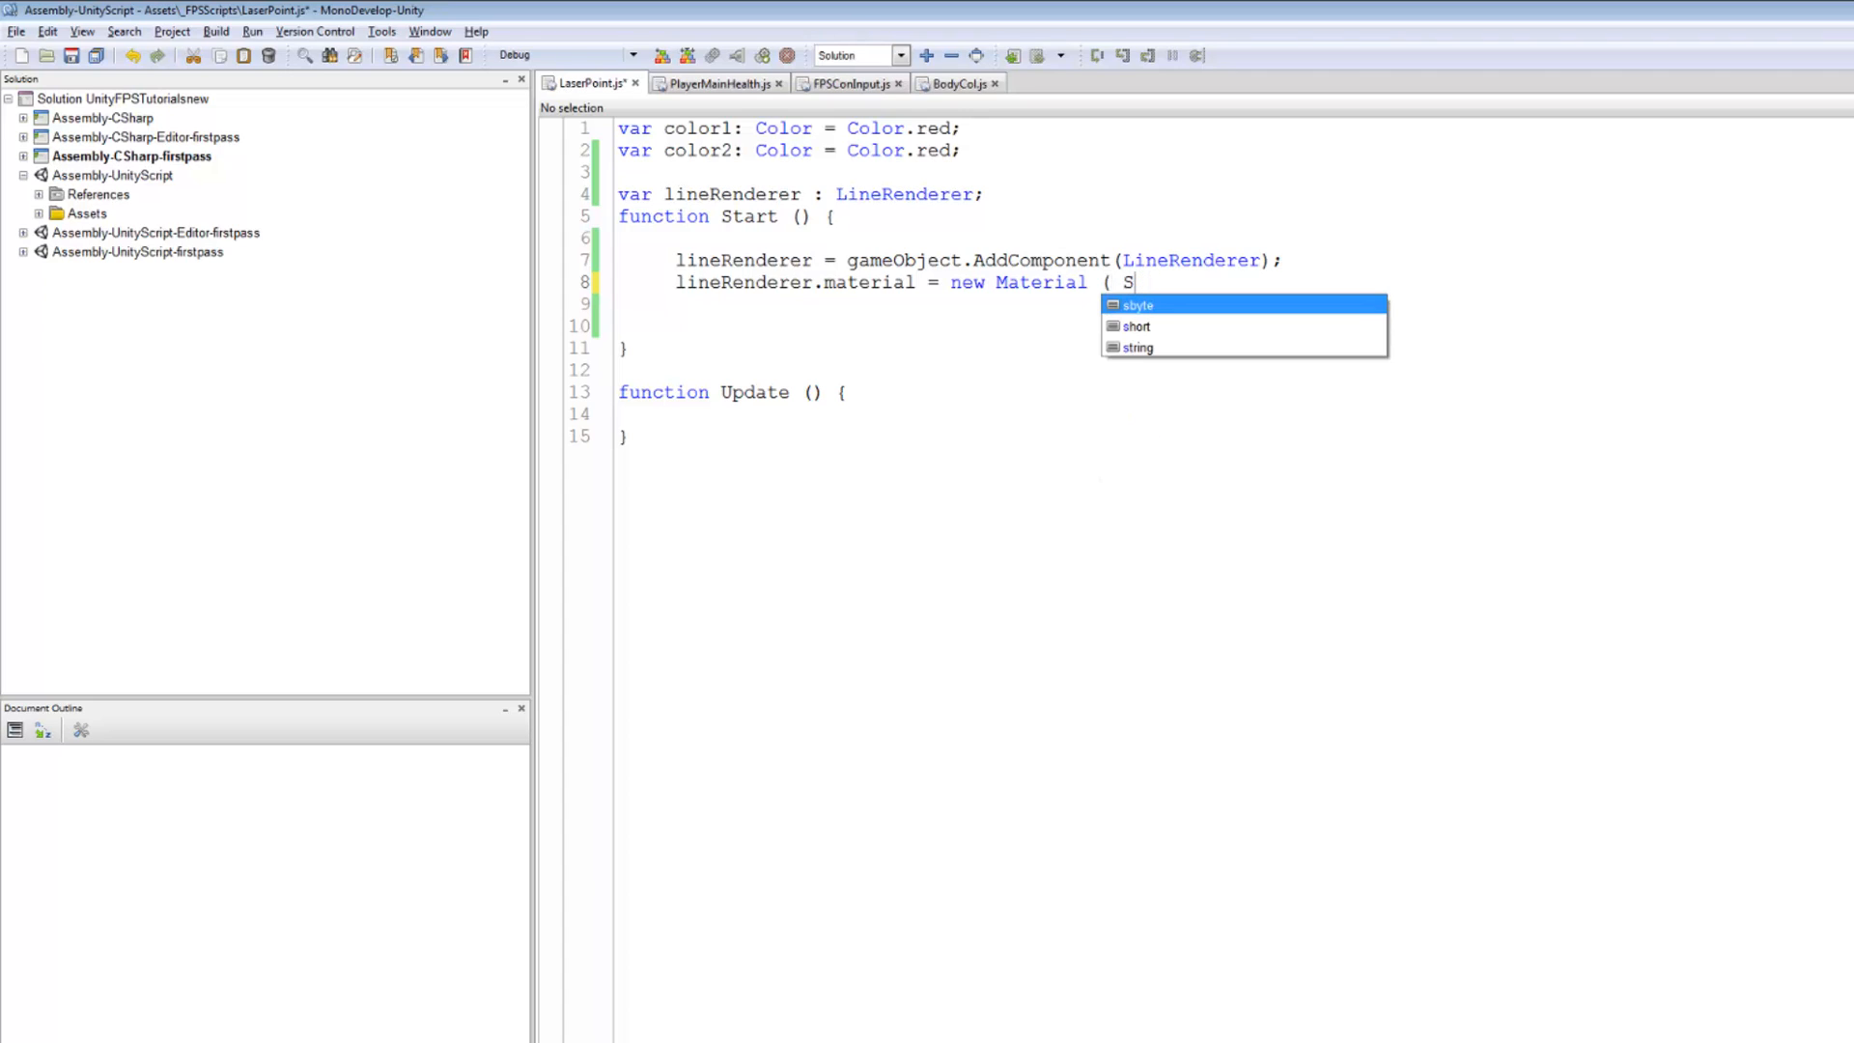
{"action": "key", "text": "BackSpace"}
{"action": "type", "text": "Sha"}
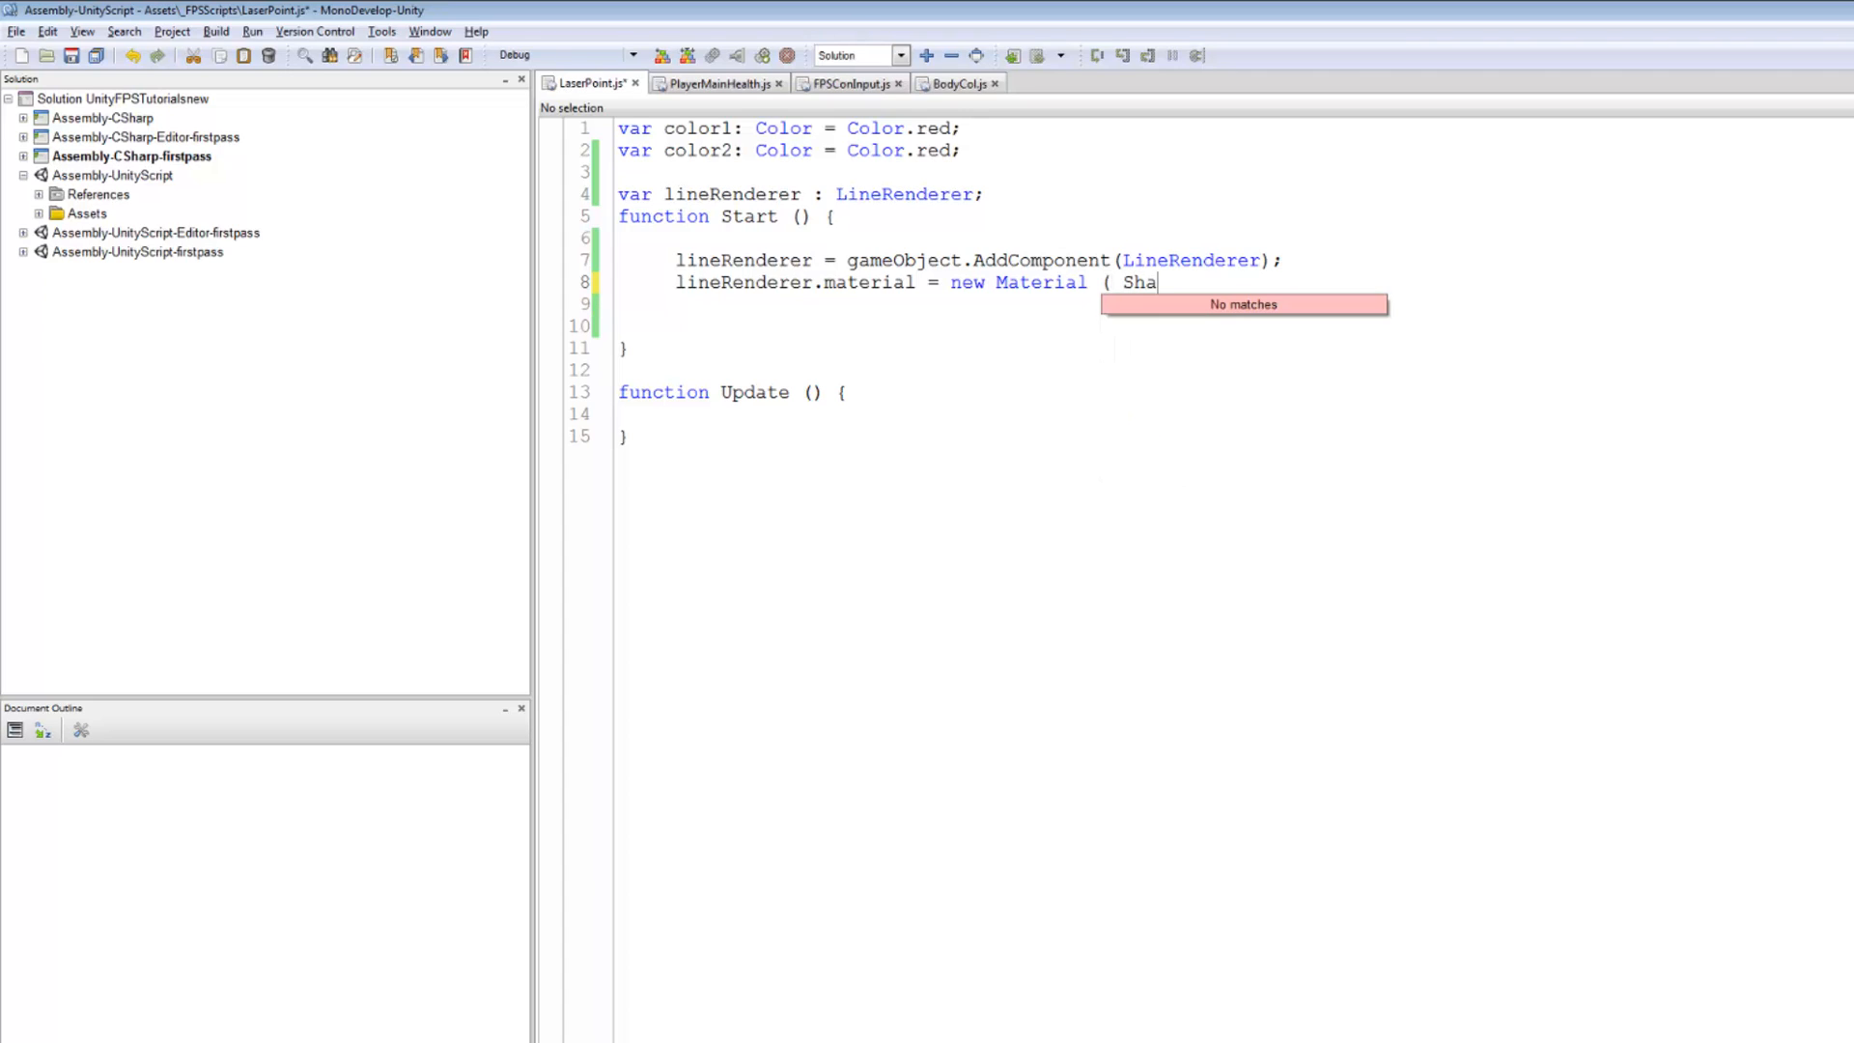
{"action": "type", "text": "der"}
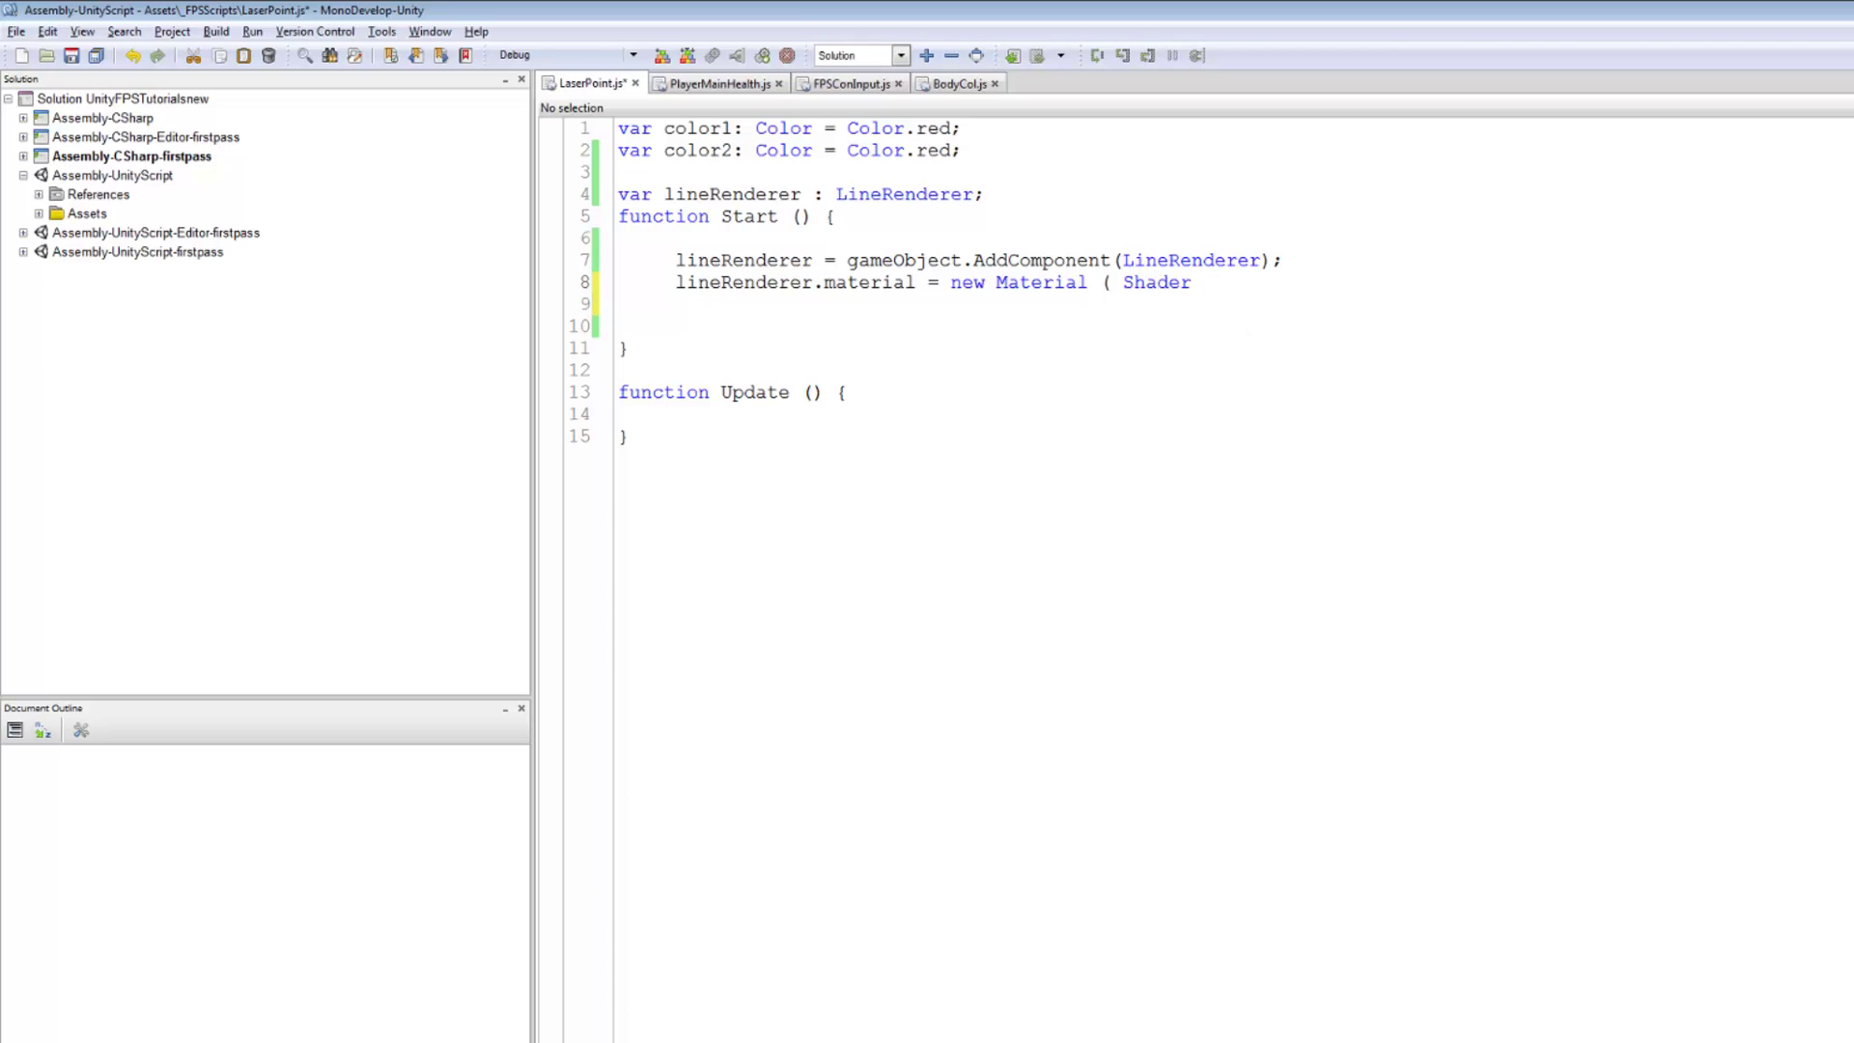
{"action": "type", "text": ".fin"}
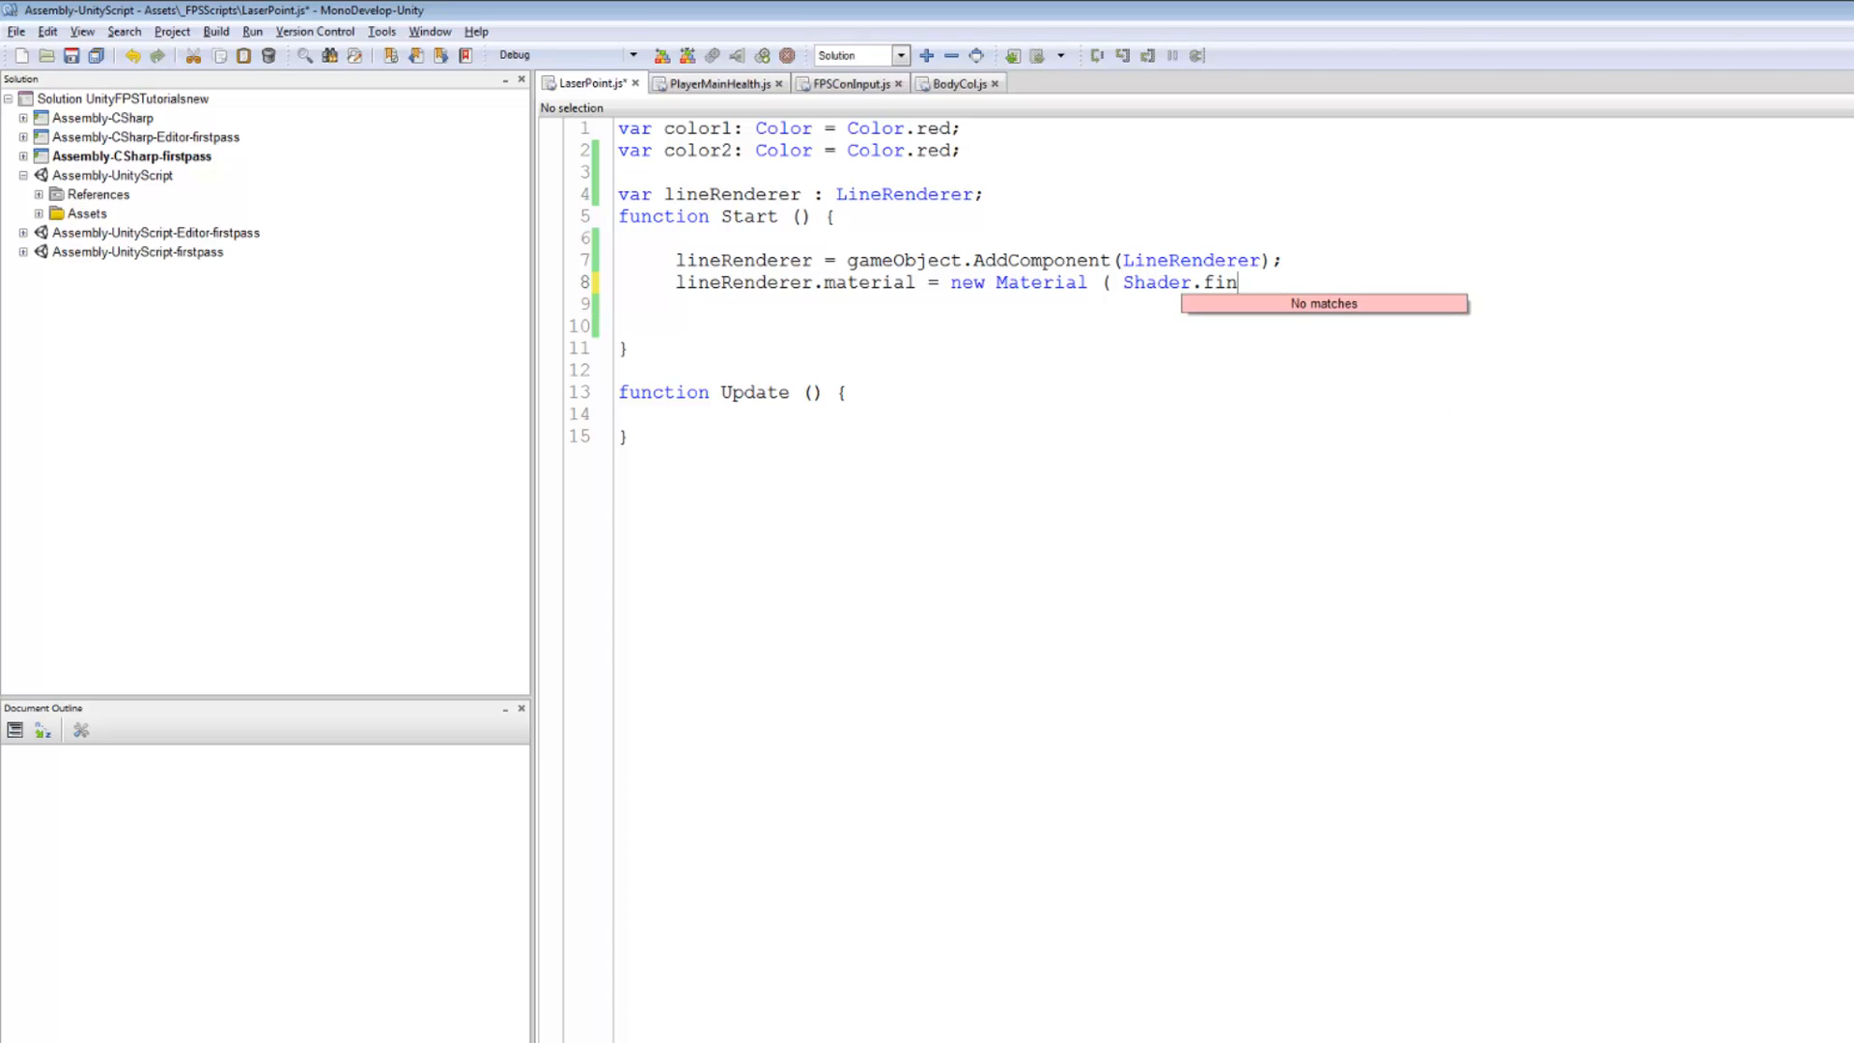
{"action": "type", "text": "d"}
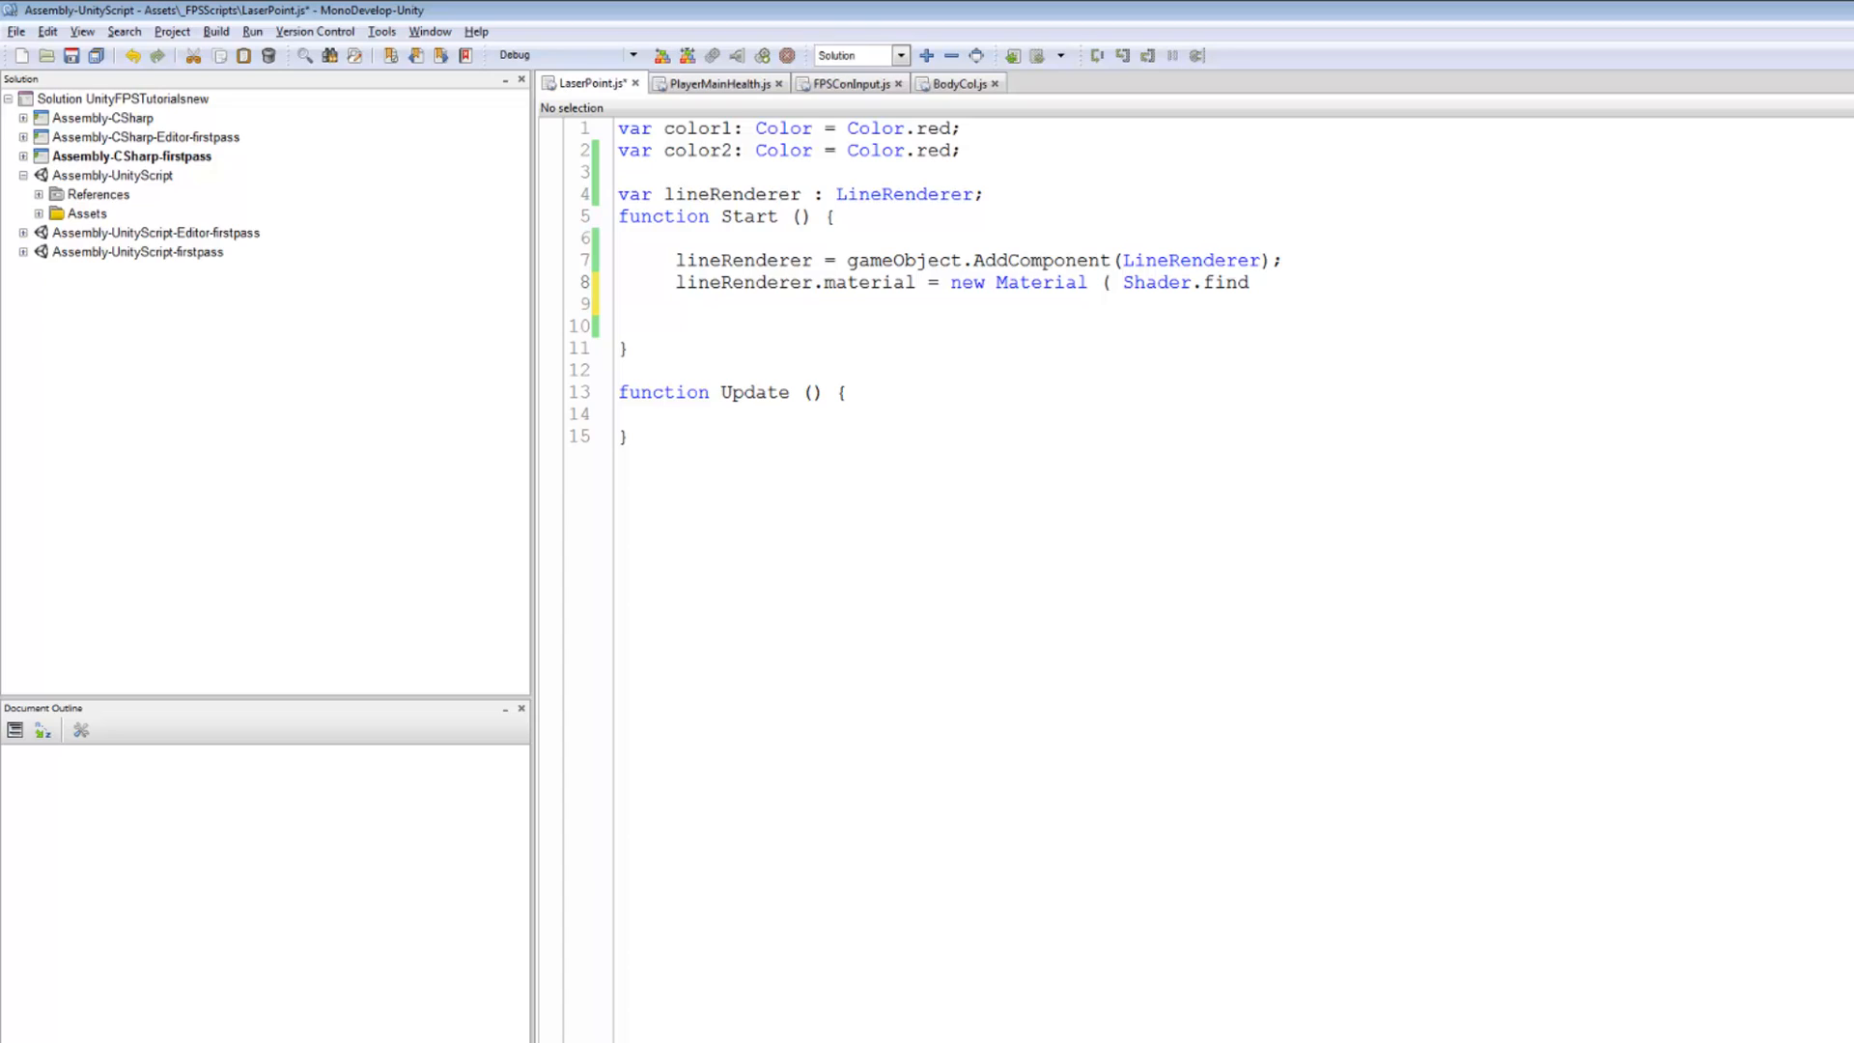
{"action": "type", "text": "())"}
{"action": "type", "text": ";"}
{"action": "key", "text": "Left"}
{"action": "key", "text": "Left"}
{"action": "key", "text": "Left"}
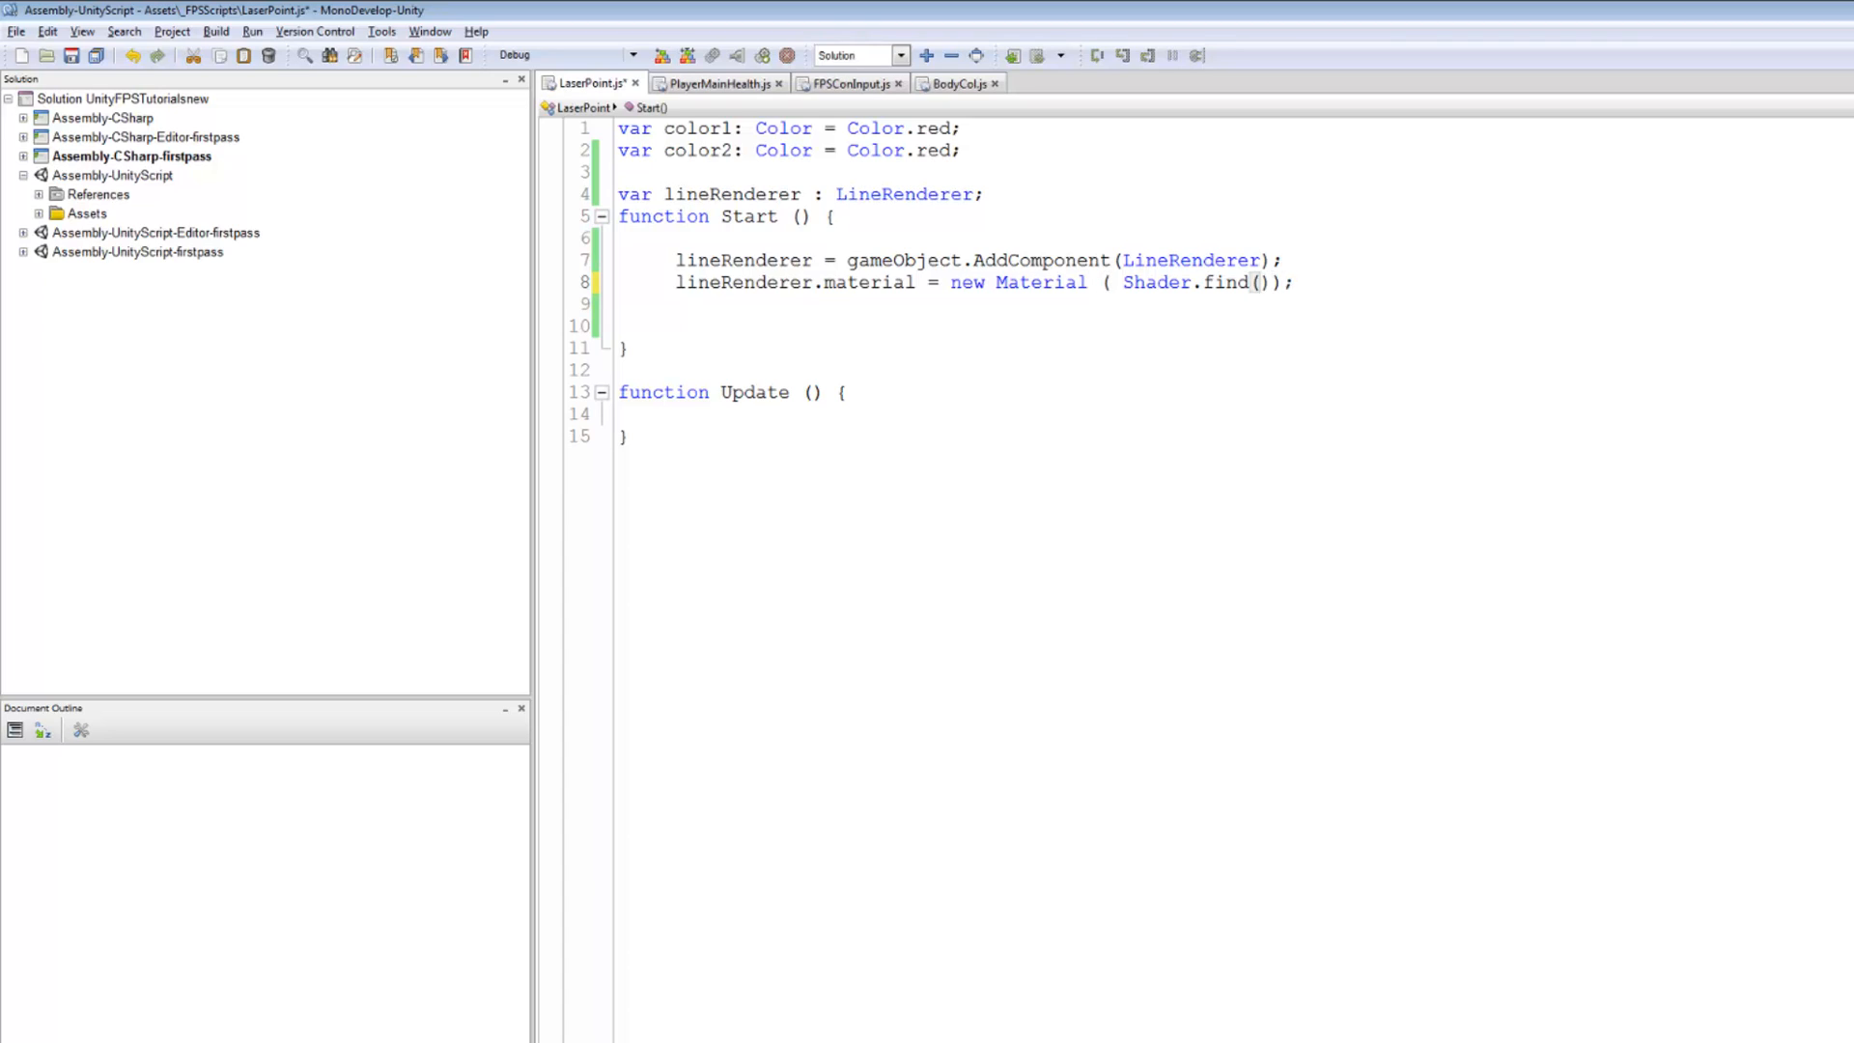
{"action": "type", "text": "\"\""}
Fill the shader name as "Particles/Additive" and save LaserPoint.js.
{"action": "key", "text": "Left"}
{"action": "type", "text": "Pa"}
{"action": "type", "text": "rti"}
{"action": "type", "text": "c"}
{"action": "type", "text": "les"}
{"action": "type", "text": "/"}
{"action": "type", "text": "ad"}
{"action": "key", "text": "BackSpace"}
{"action": "key", "text": "BackSpace"}
{"action": "type", "text": "Add"}
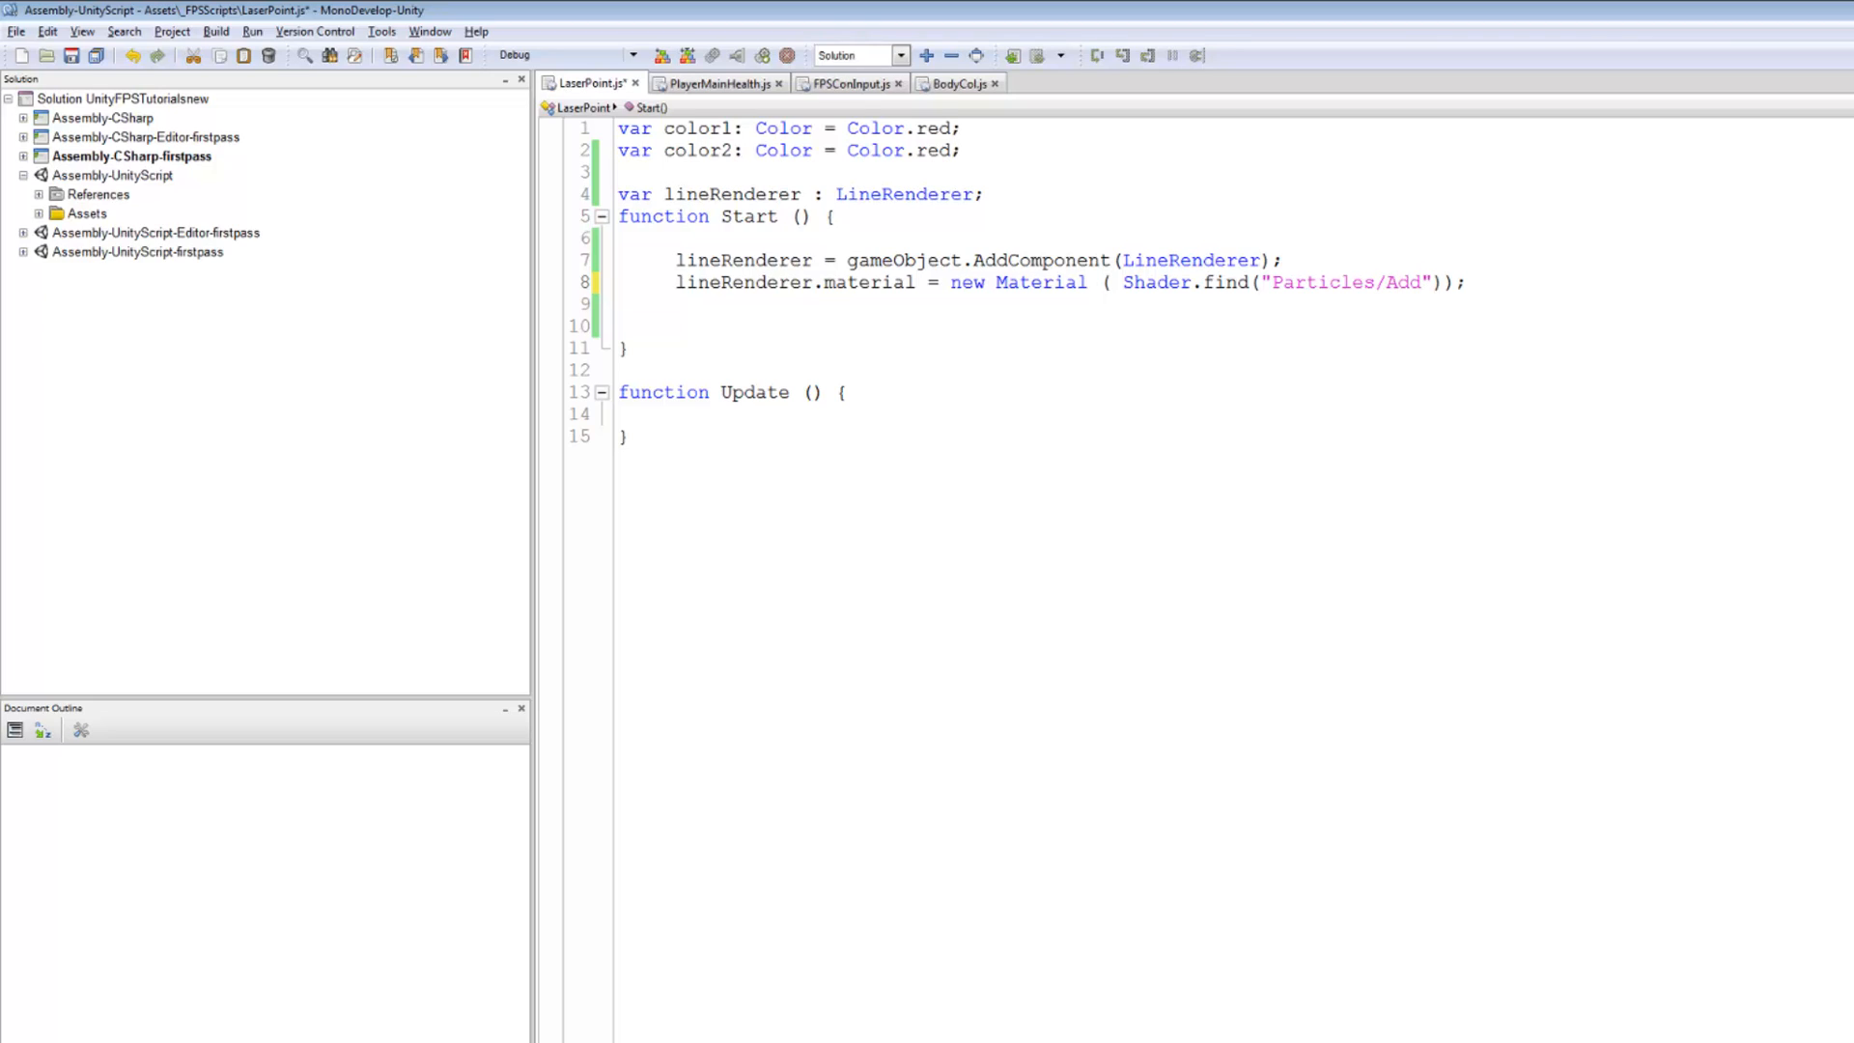
{"action": "type", "text": "it"}
{"action": "type", "text": "ive"}
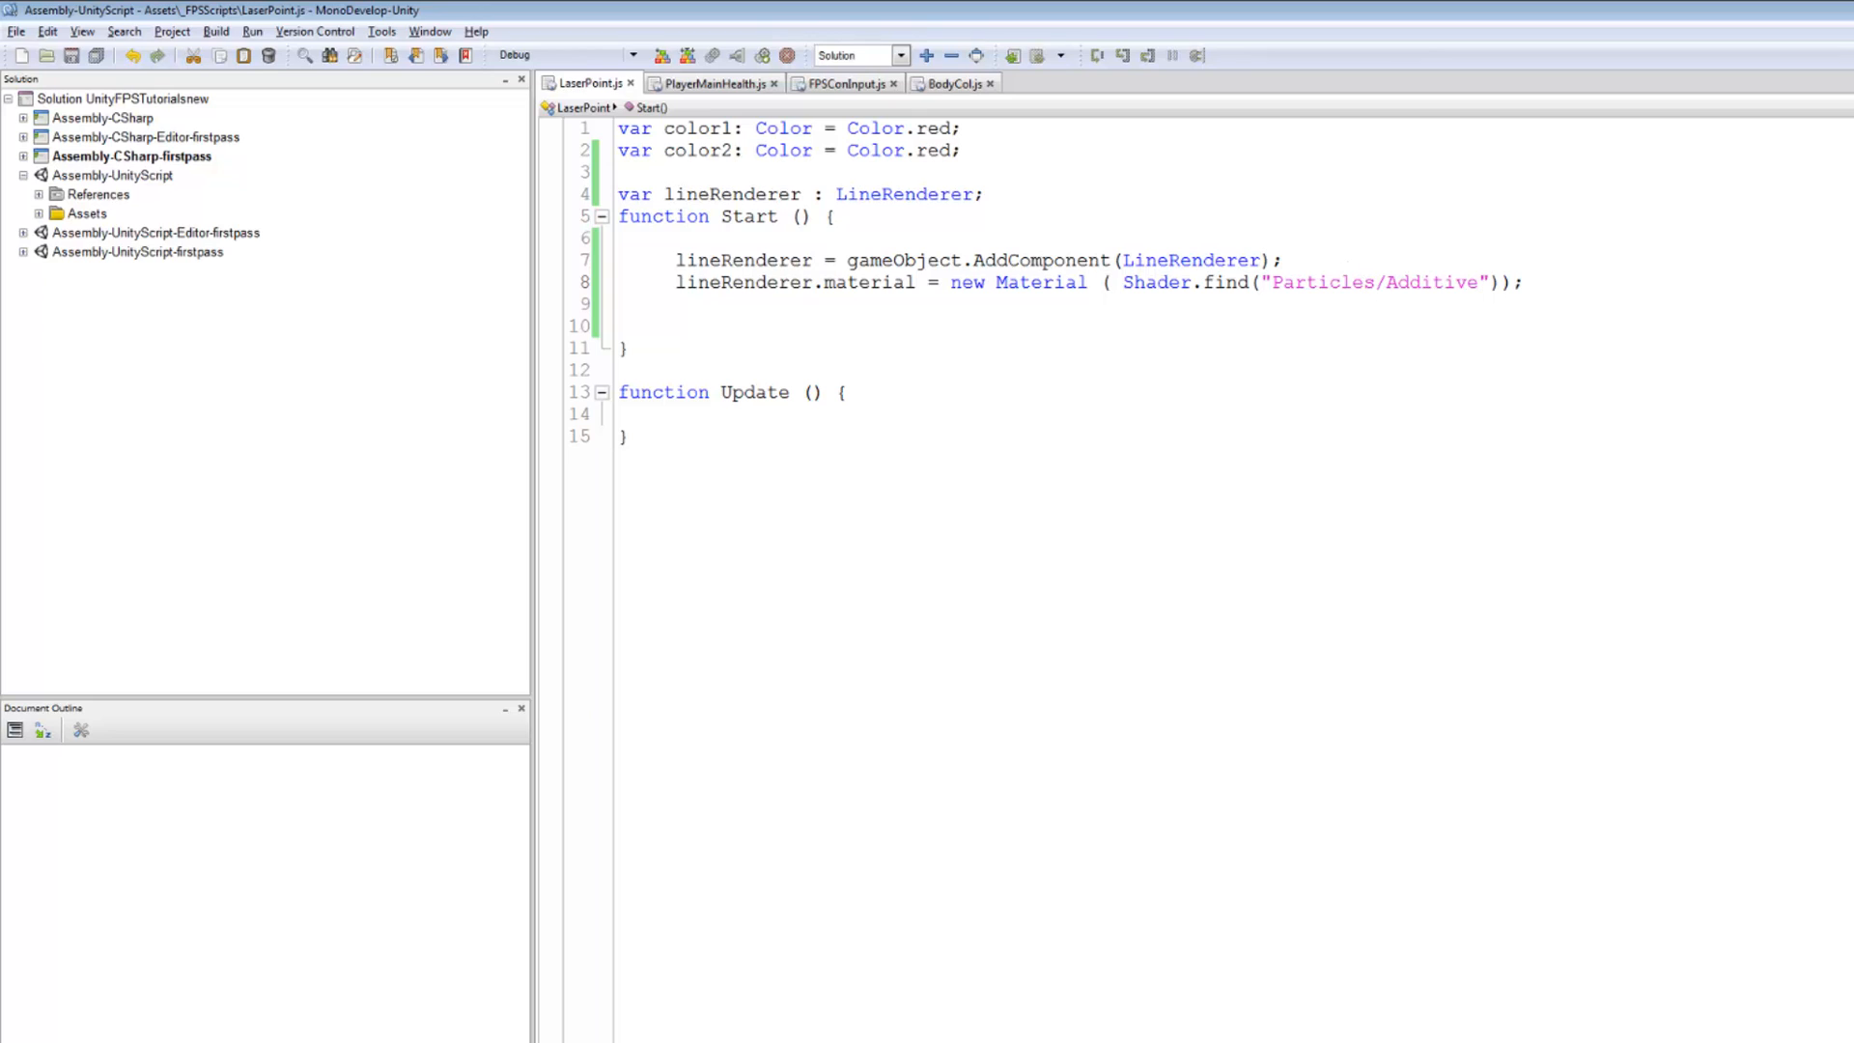
Add a Line Renderer component to the Holder object in the Unity editor.
{"action": "key", "text": "alt+Tab"}
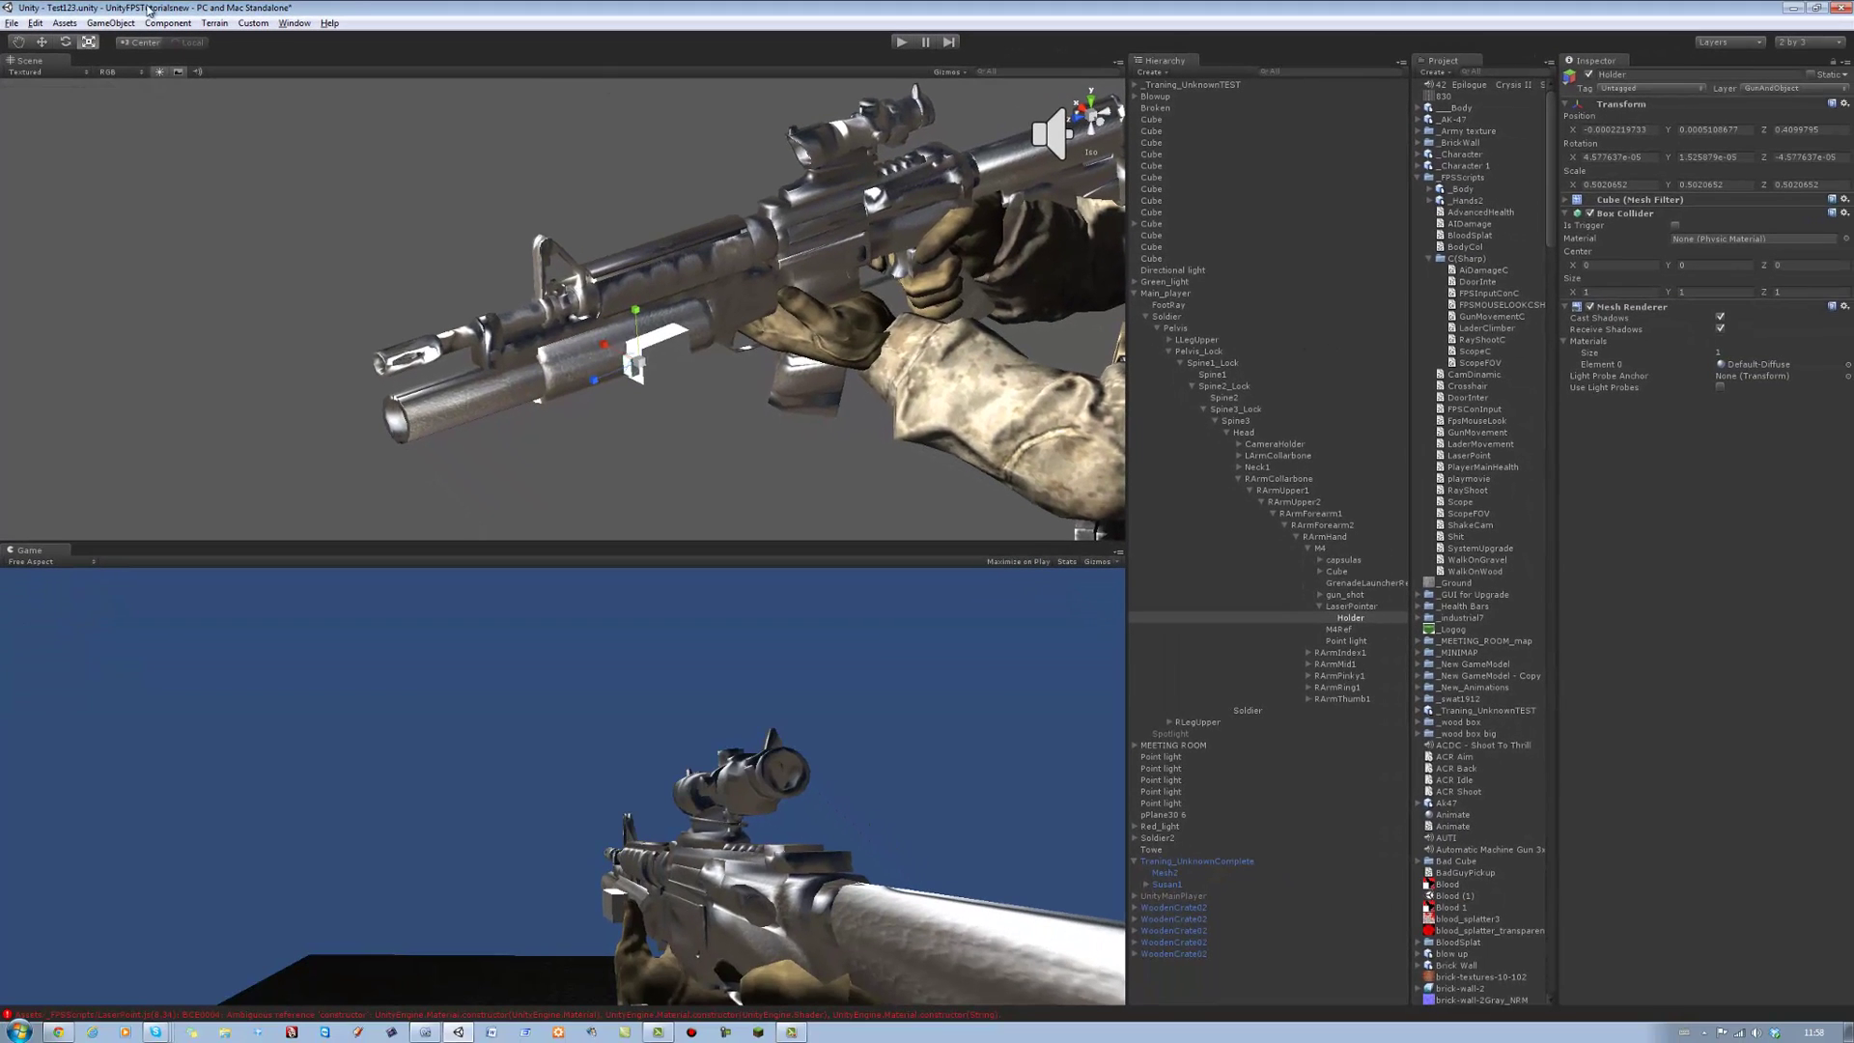
{"action": "left_click", "coordinate": [167, 25]}
{"action": "mouse_move", "coordinate": [180, 70]}
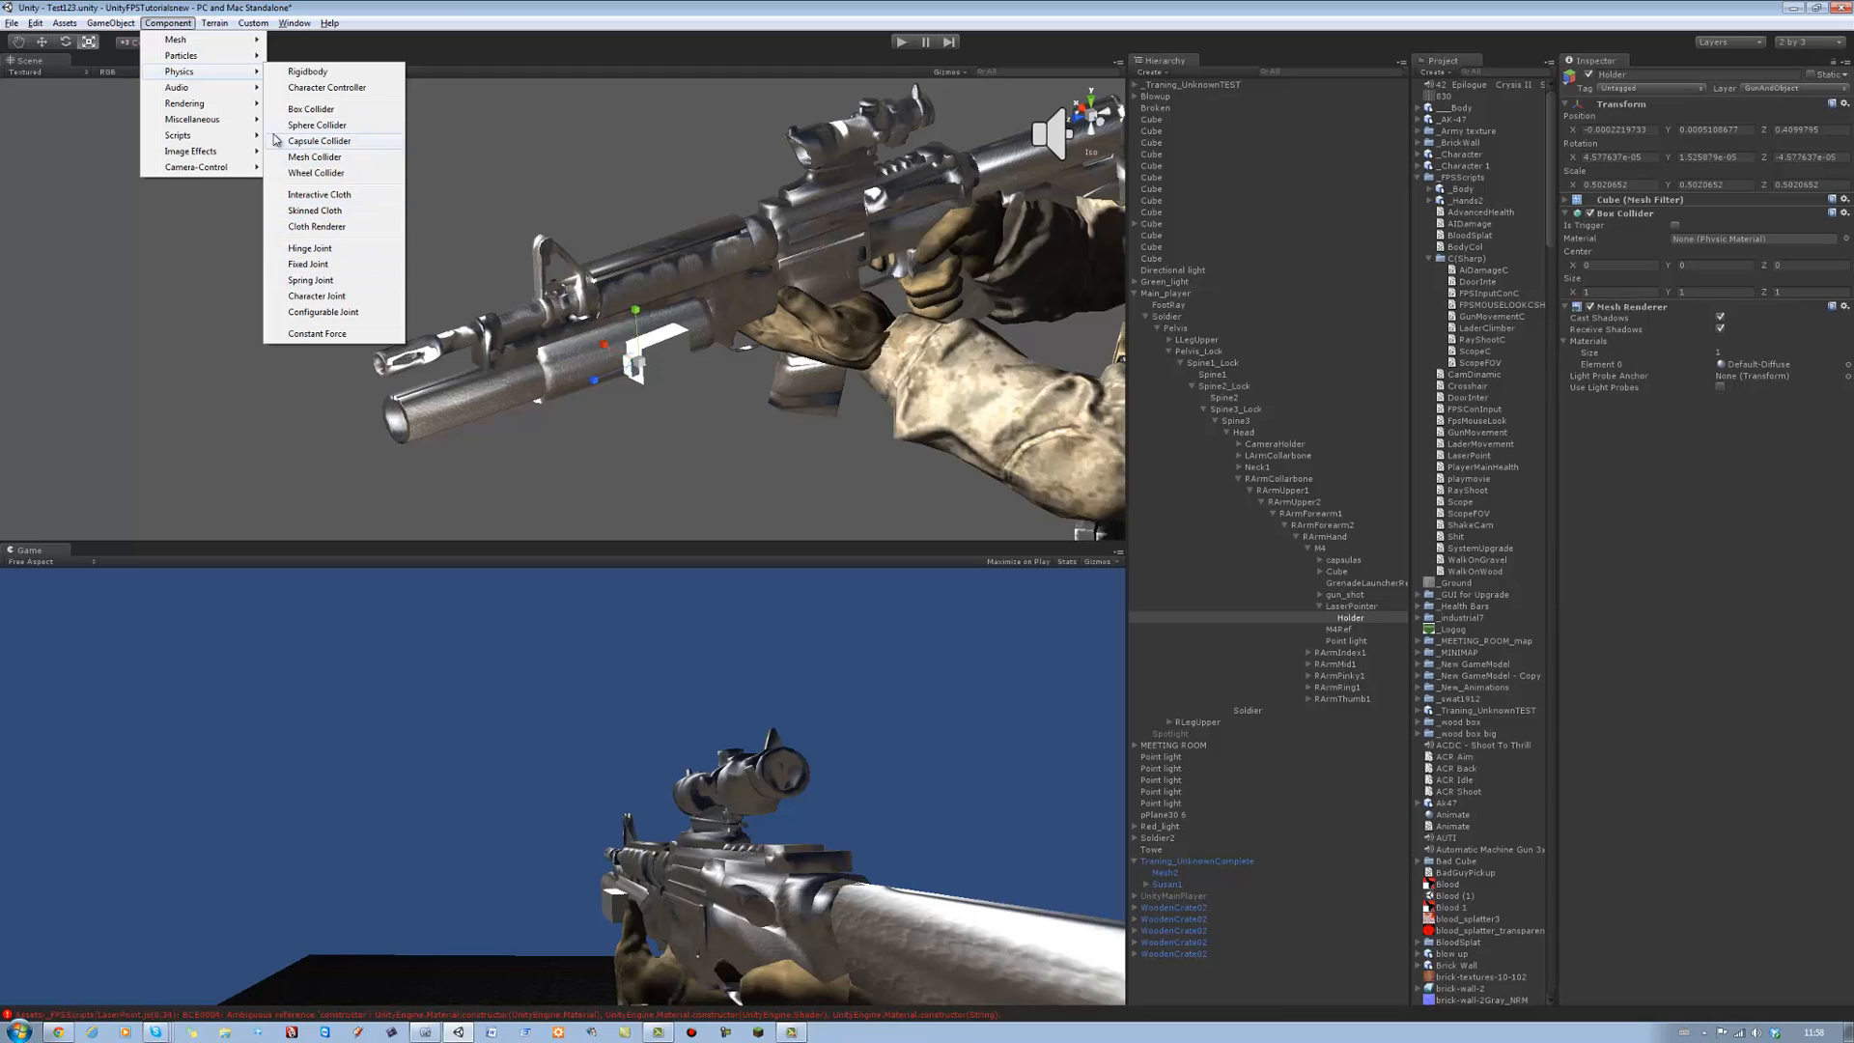
{"action": "left_click", "coordinate": [331, 151]}
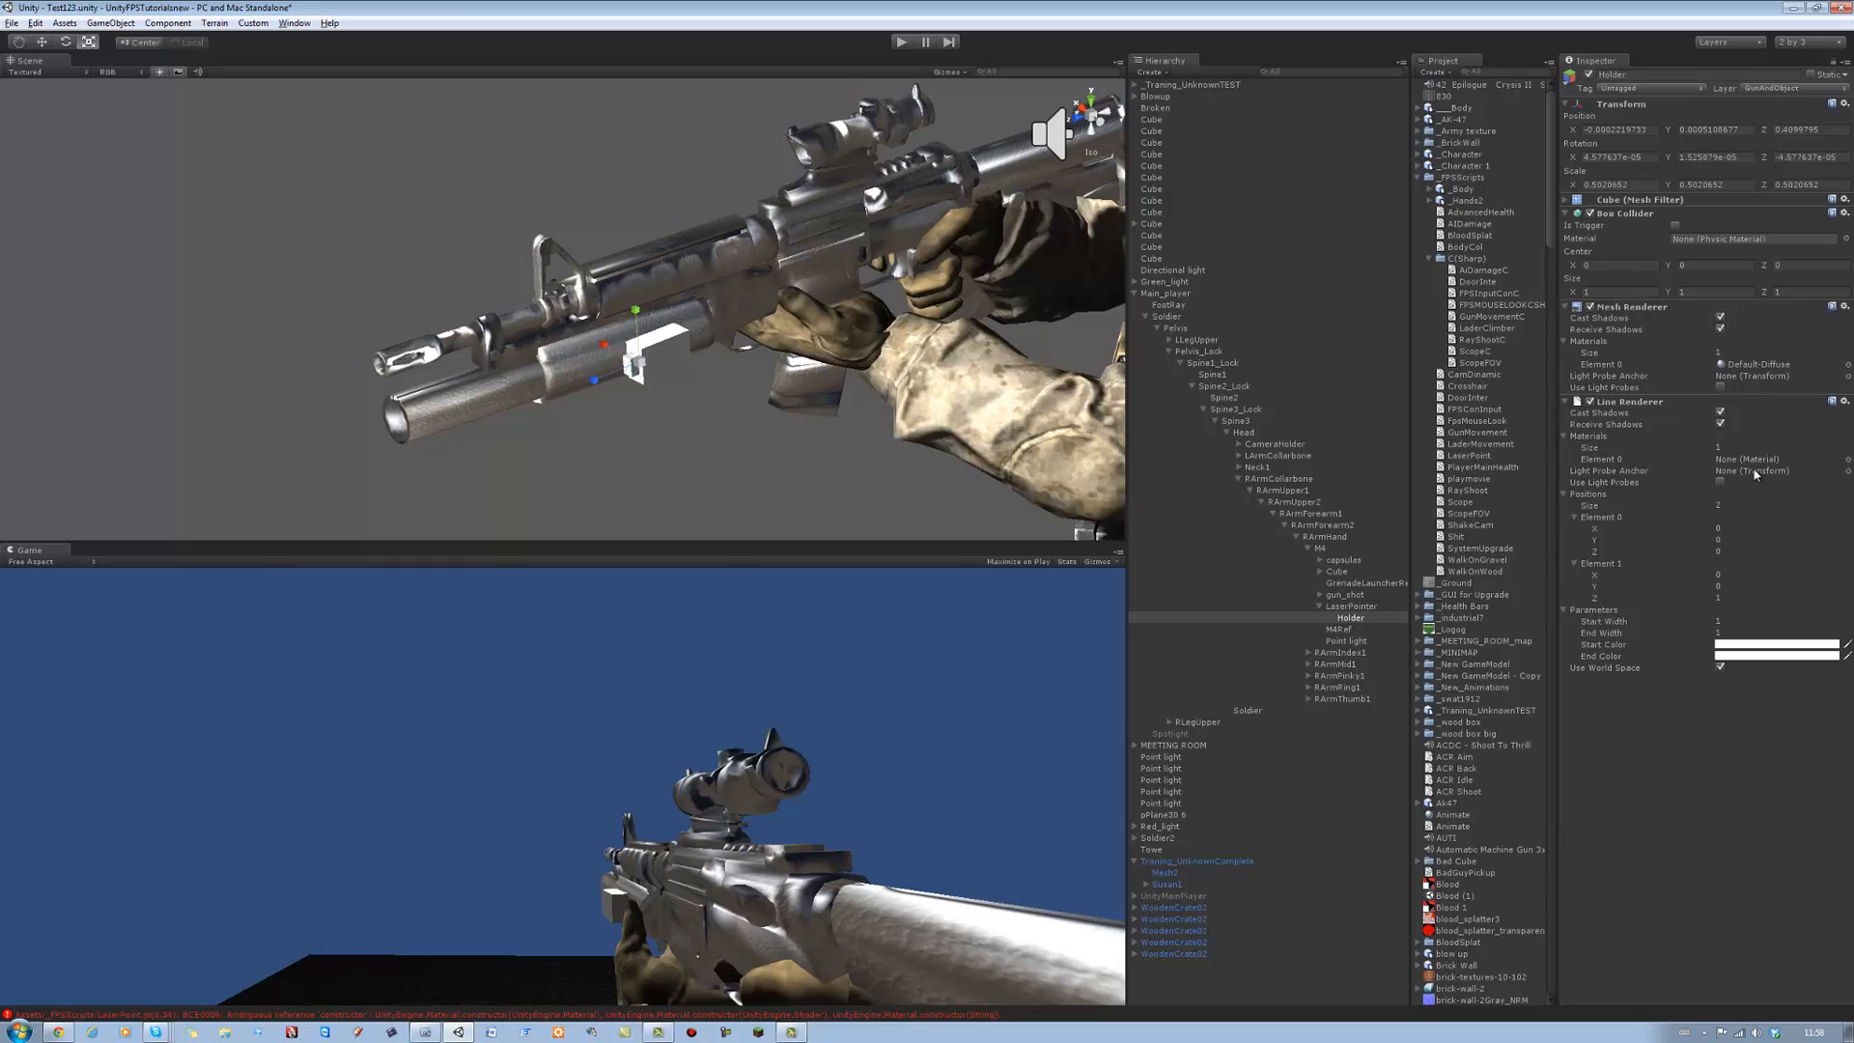
Assign the red map material to the Line Renderer, then remove the component again.
{"action": "left_click", "coordinate": [1844, 460]}
{"action": "left_click", "coordinate": [451, 73]}
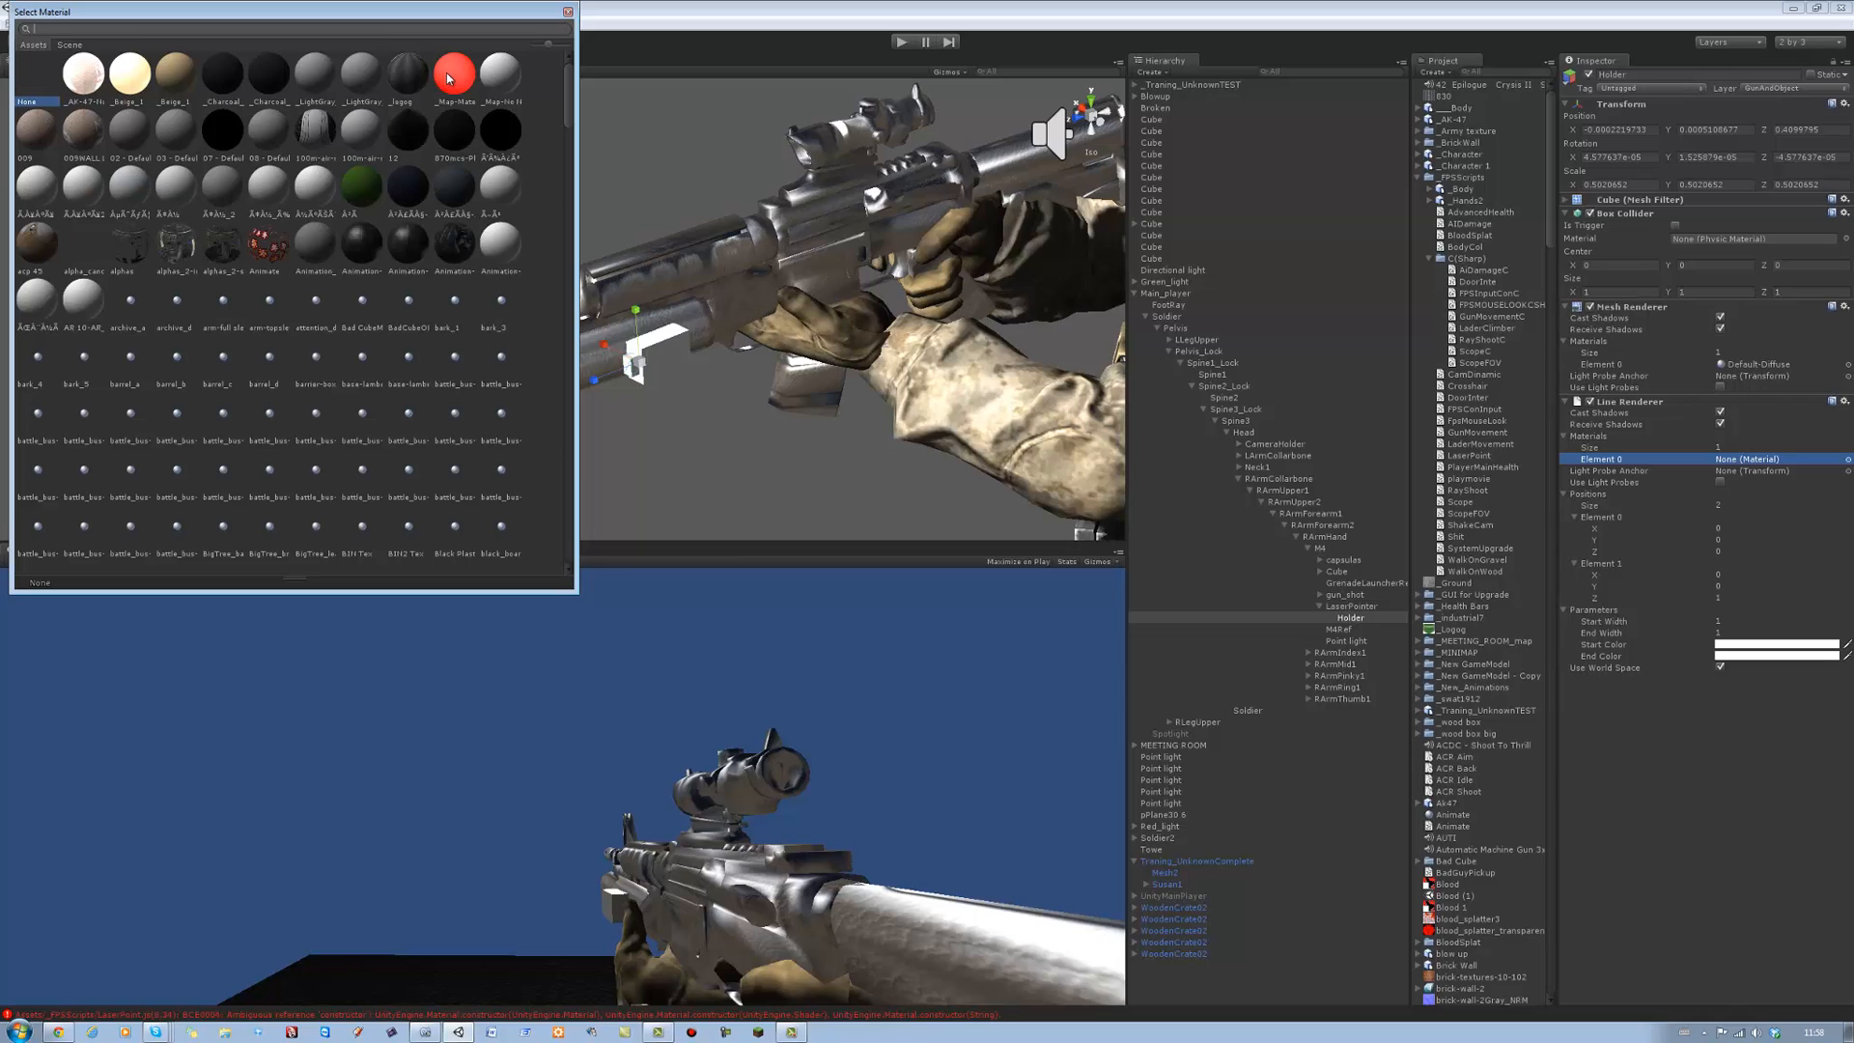
{"action": "left_click", "coordinate": [566, 13]}
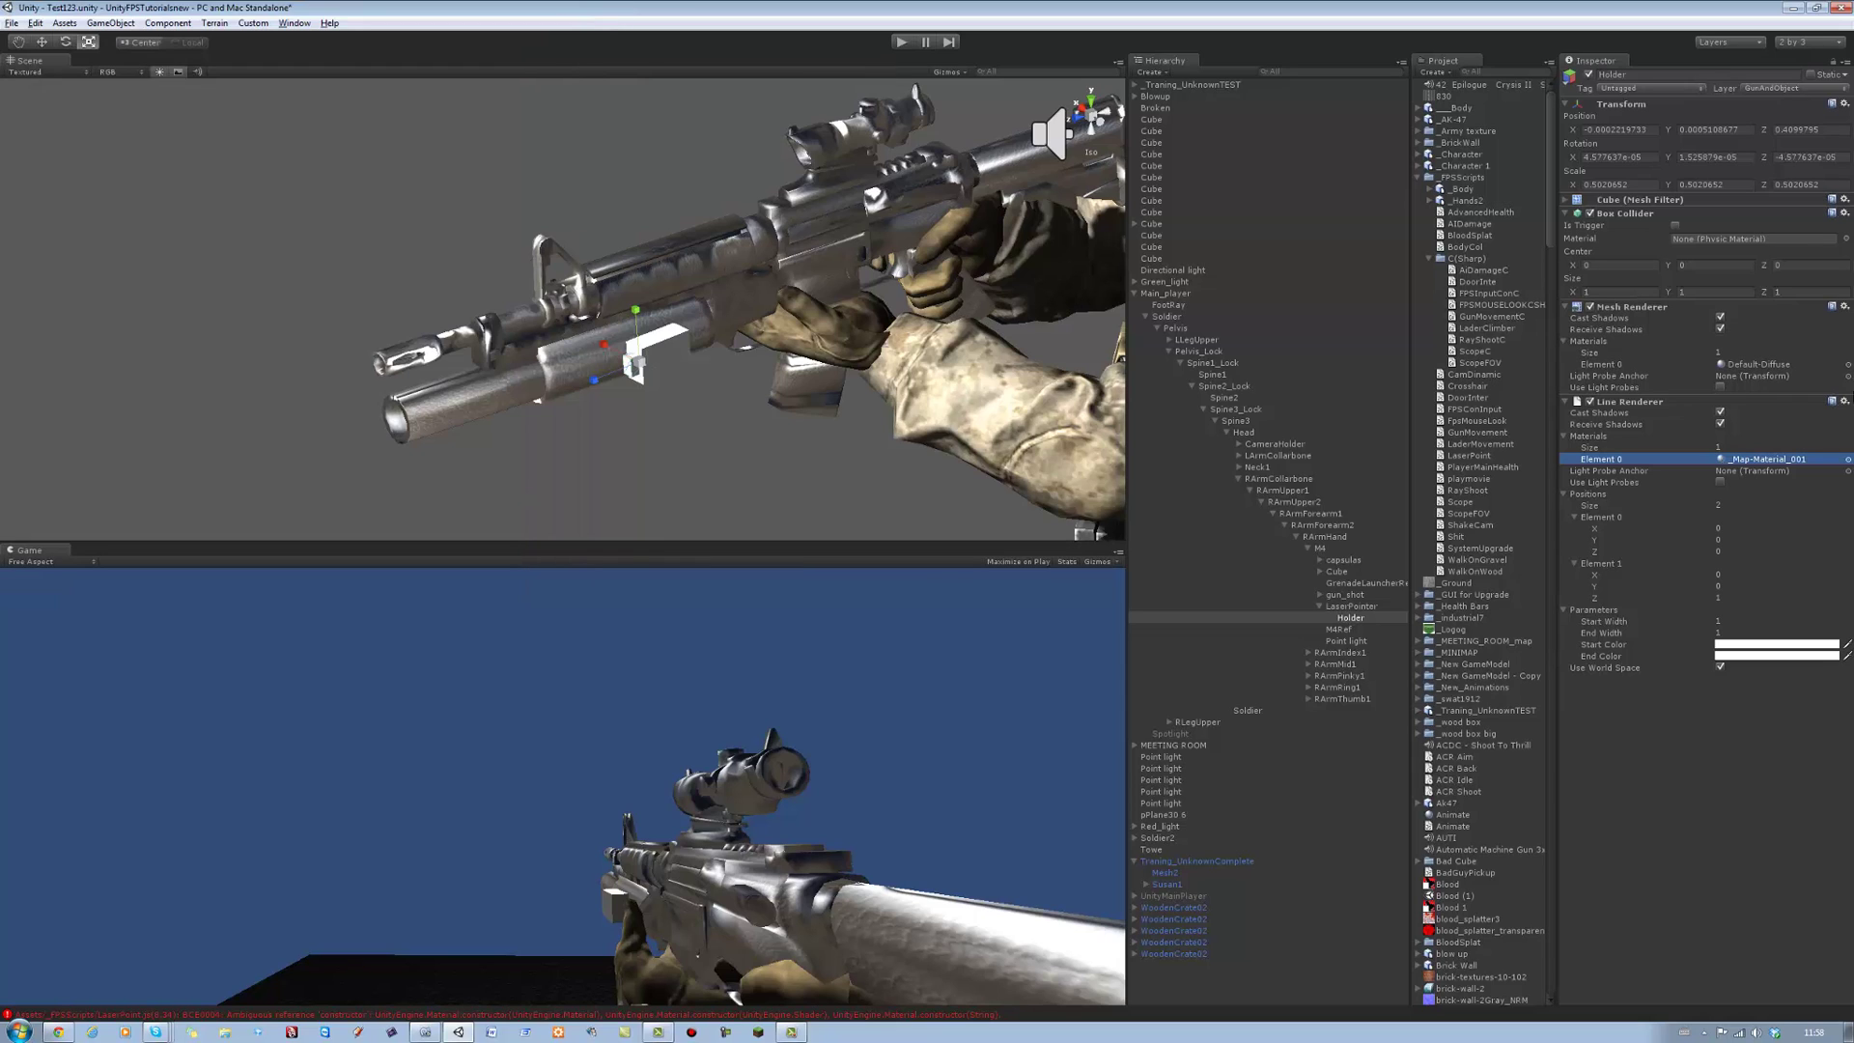
{"action": "left_click", "coordinate": [1847, 403]}
{"action": "left_click", "coordinate": [1760, 430]}
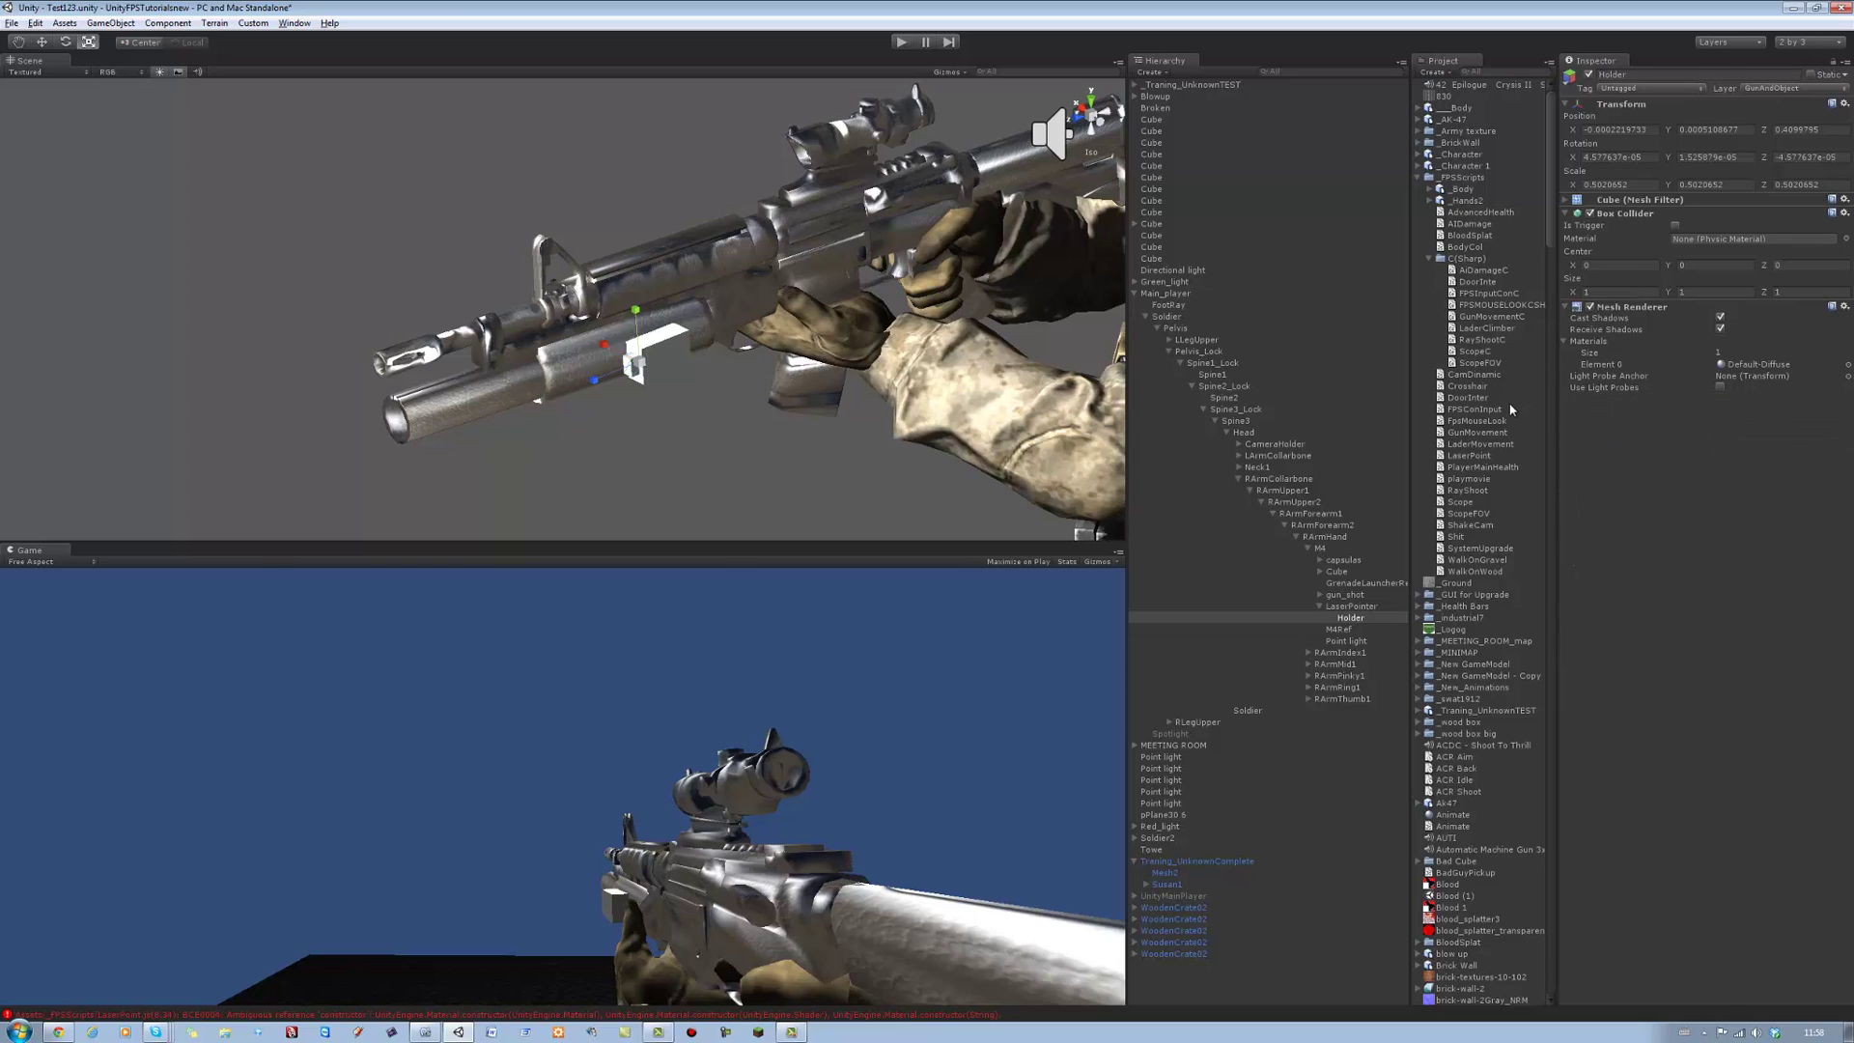
Create a New Material asset in the Project and review its Shader options, leaving Diffuse.
{"action": "right_click", "coordinate": [1537, 589]}
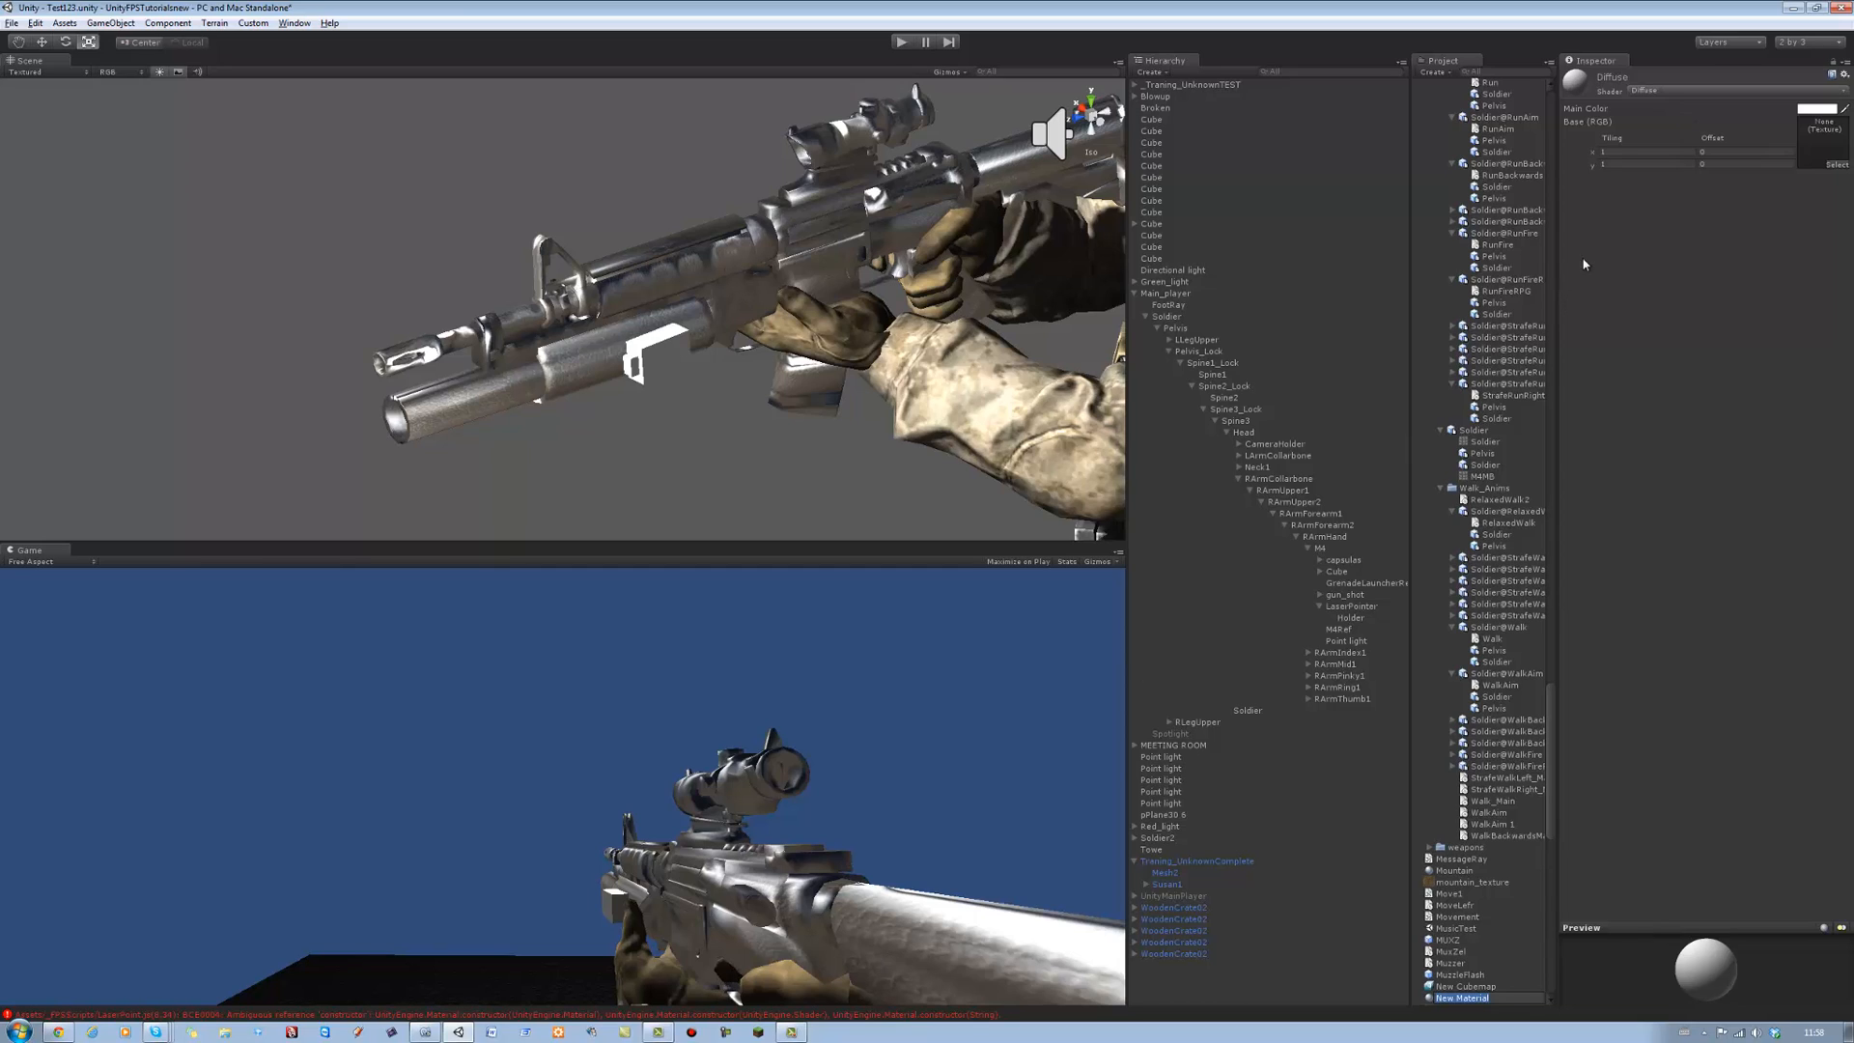
{"action": "left_click", "coordinate": [1766, 91]}
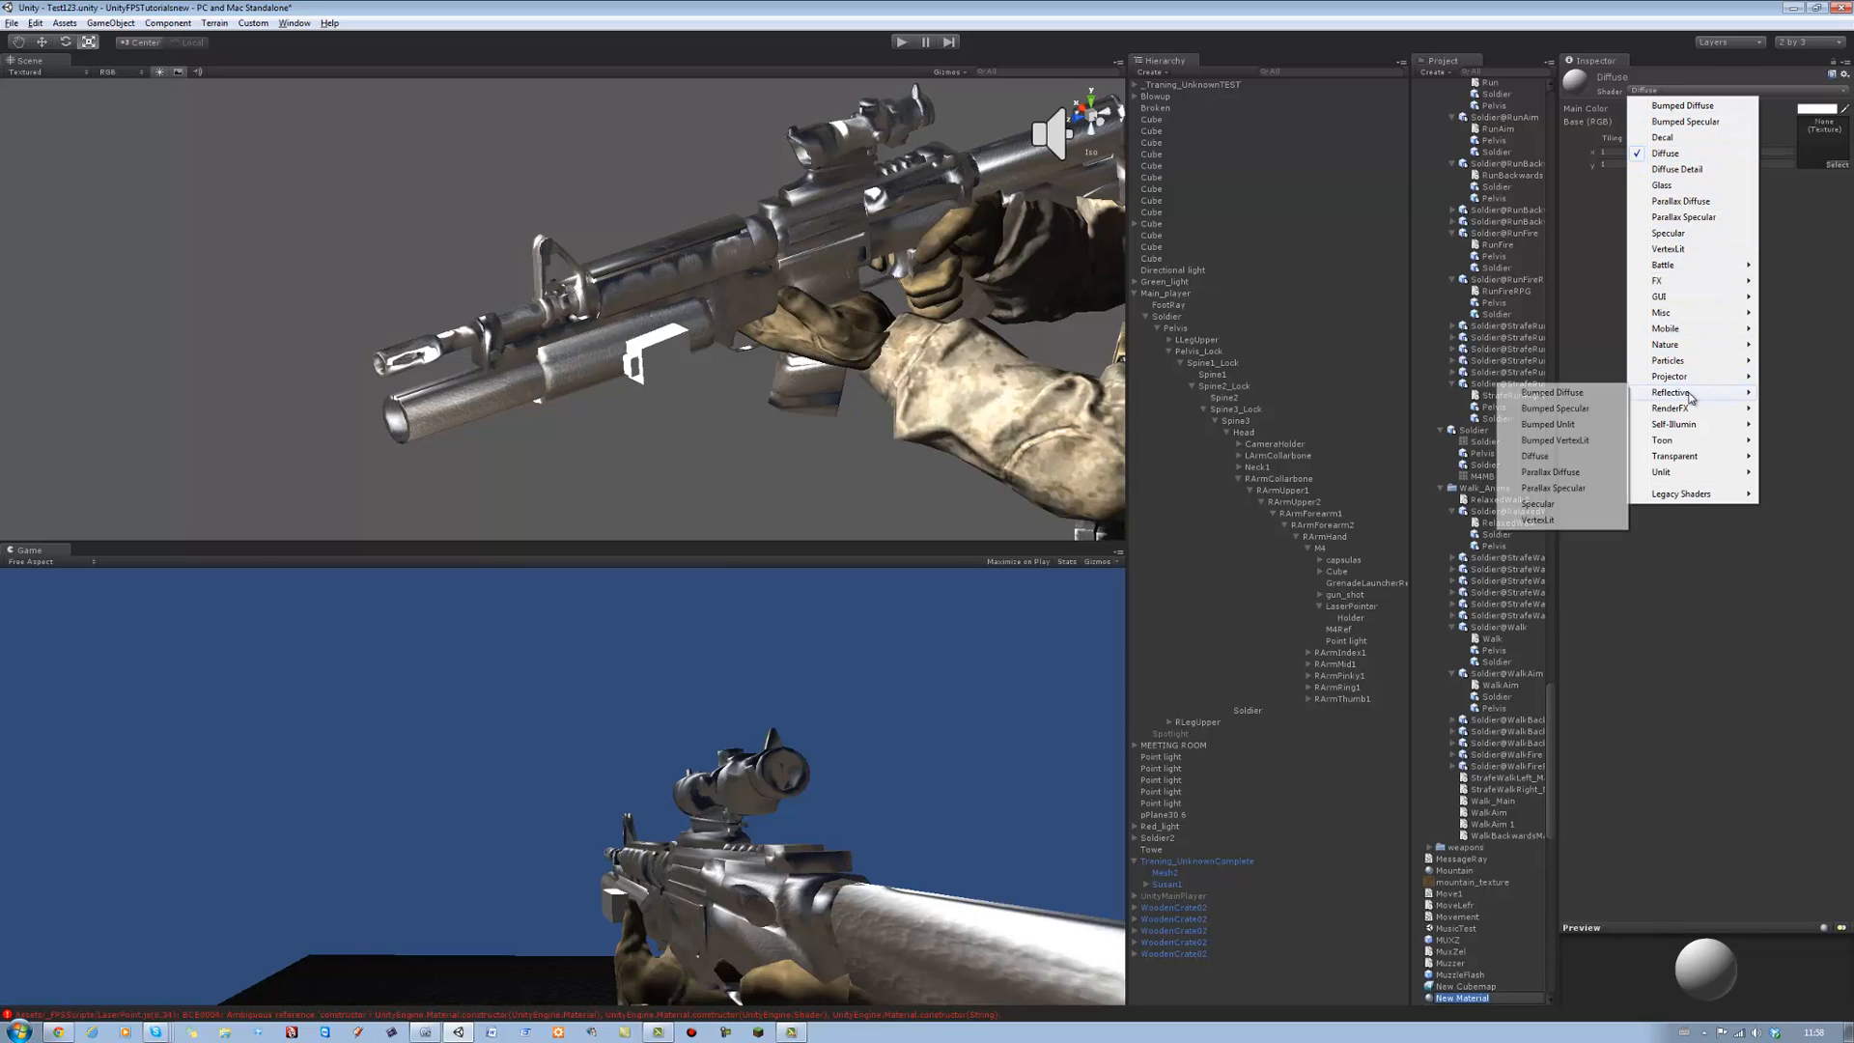
{"action": "mouse_move", "coordinate": [1669, 361]}
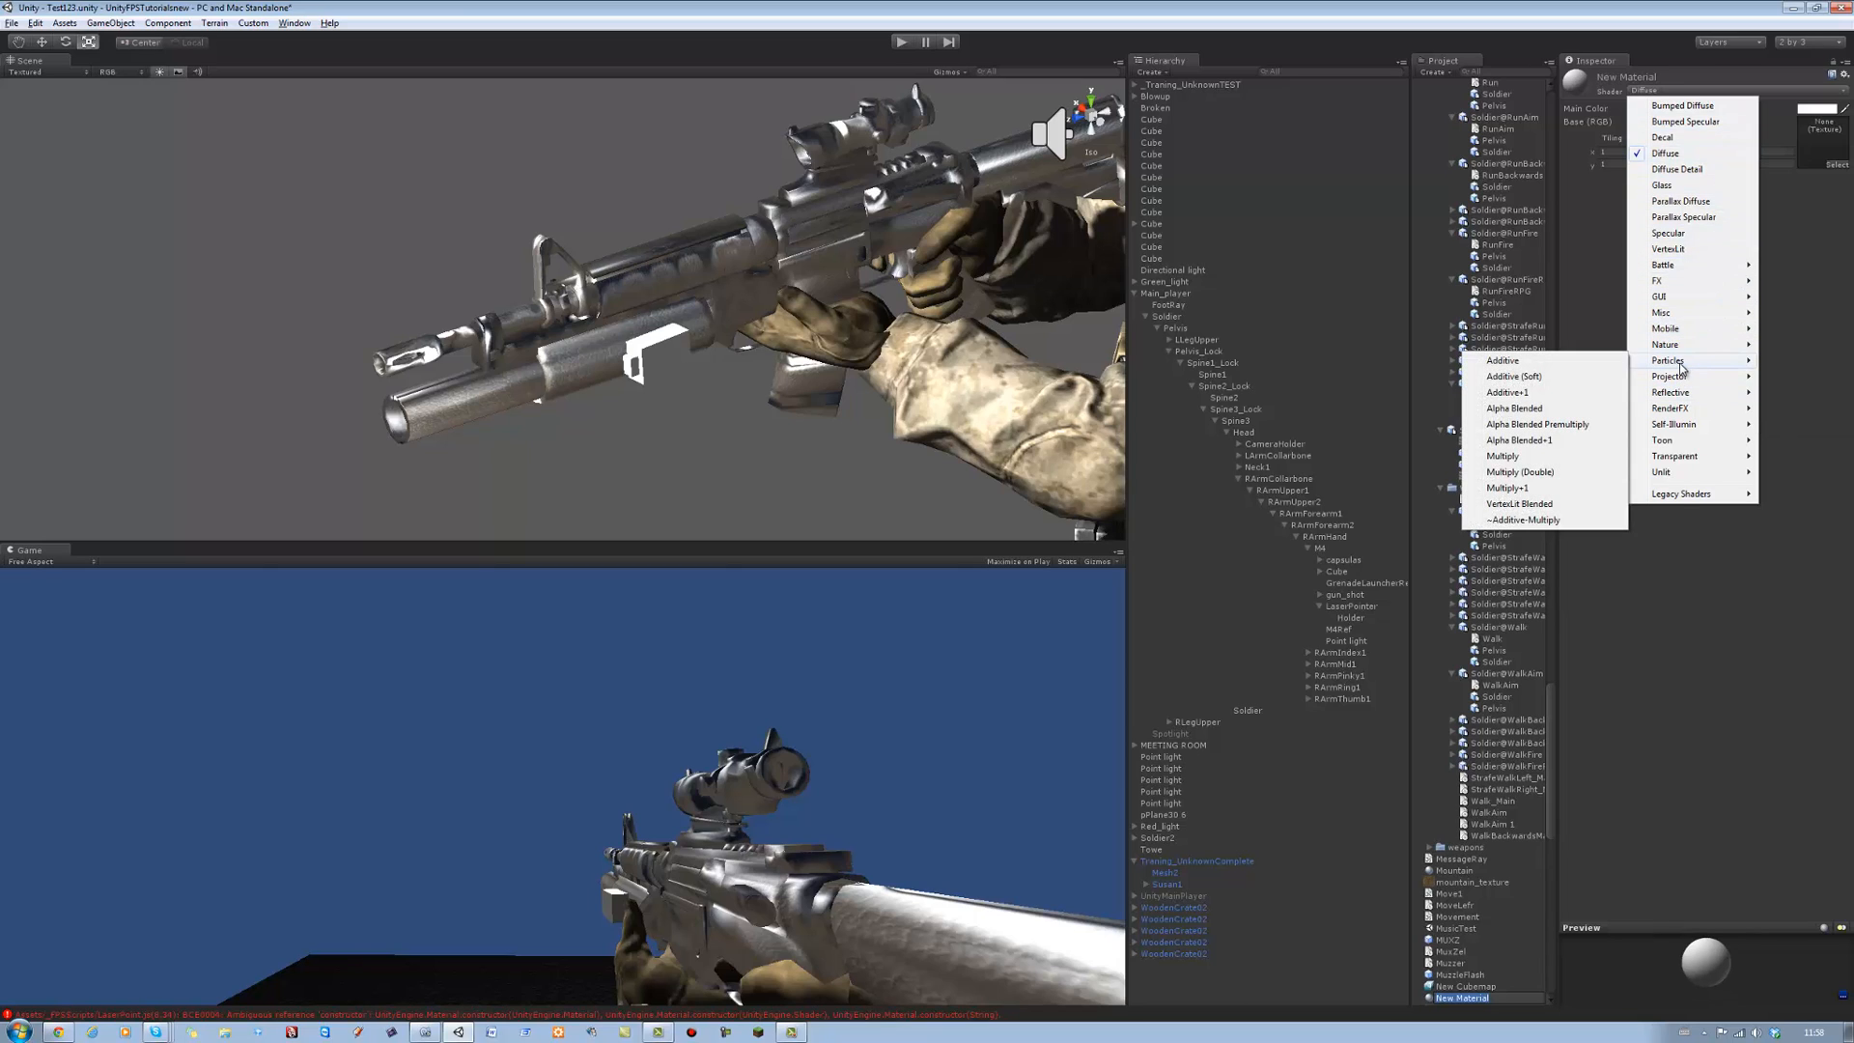
Clear the Console to the LaserPoint.js Material constructor error and jump to its script line.
{"action": "left_click", "coordinate": [1431, 23]}
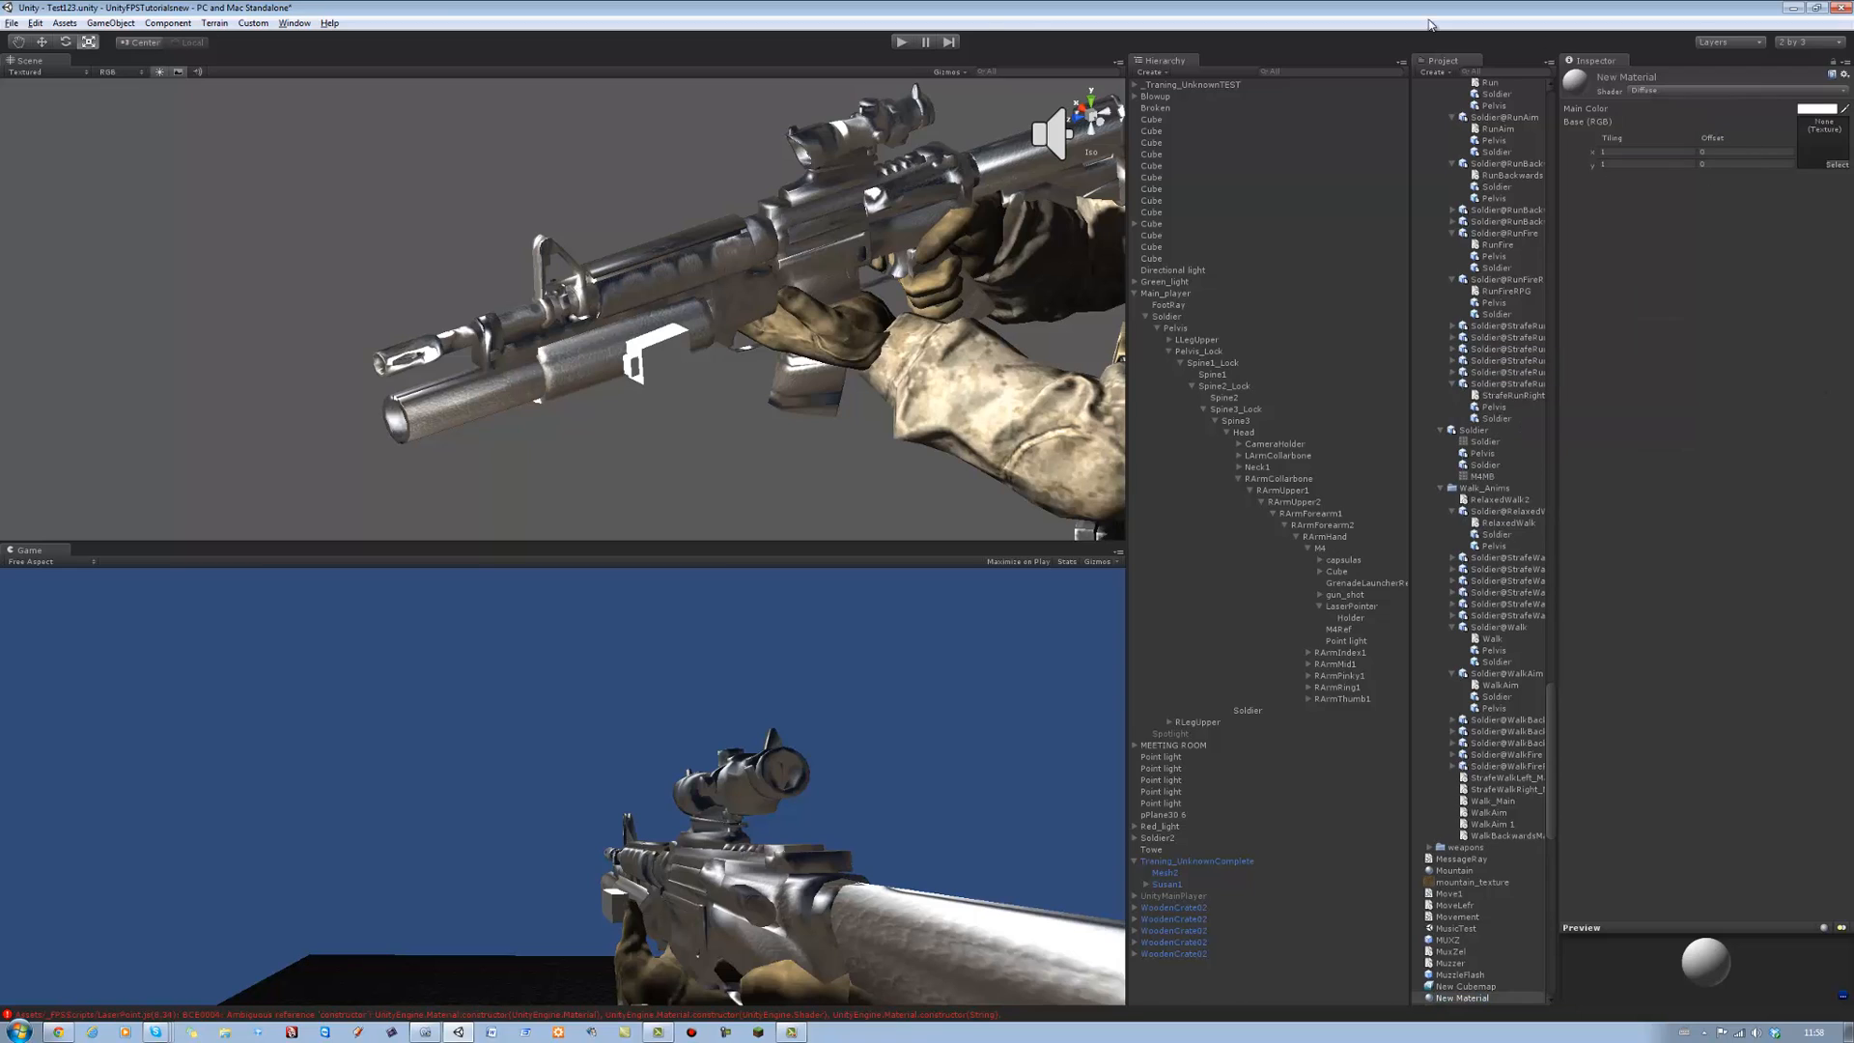
{"action": "left_click", "coordinate": [572, 1005]}
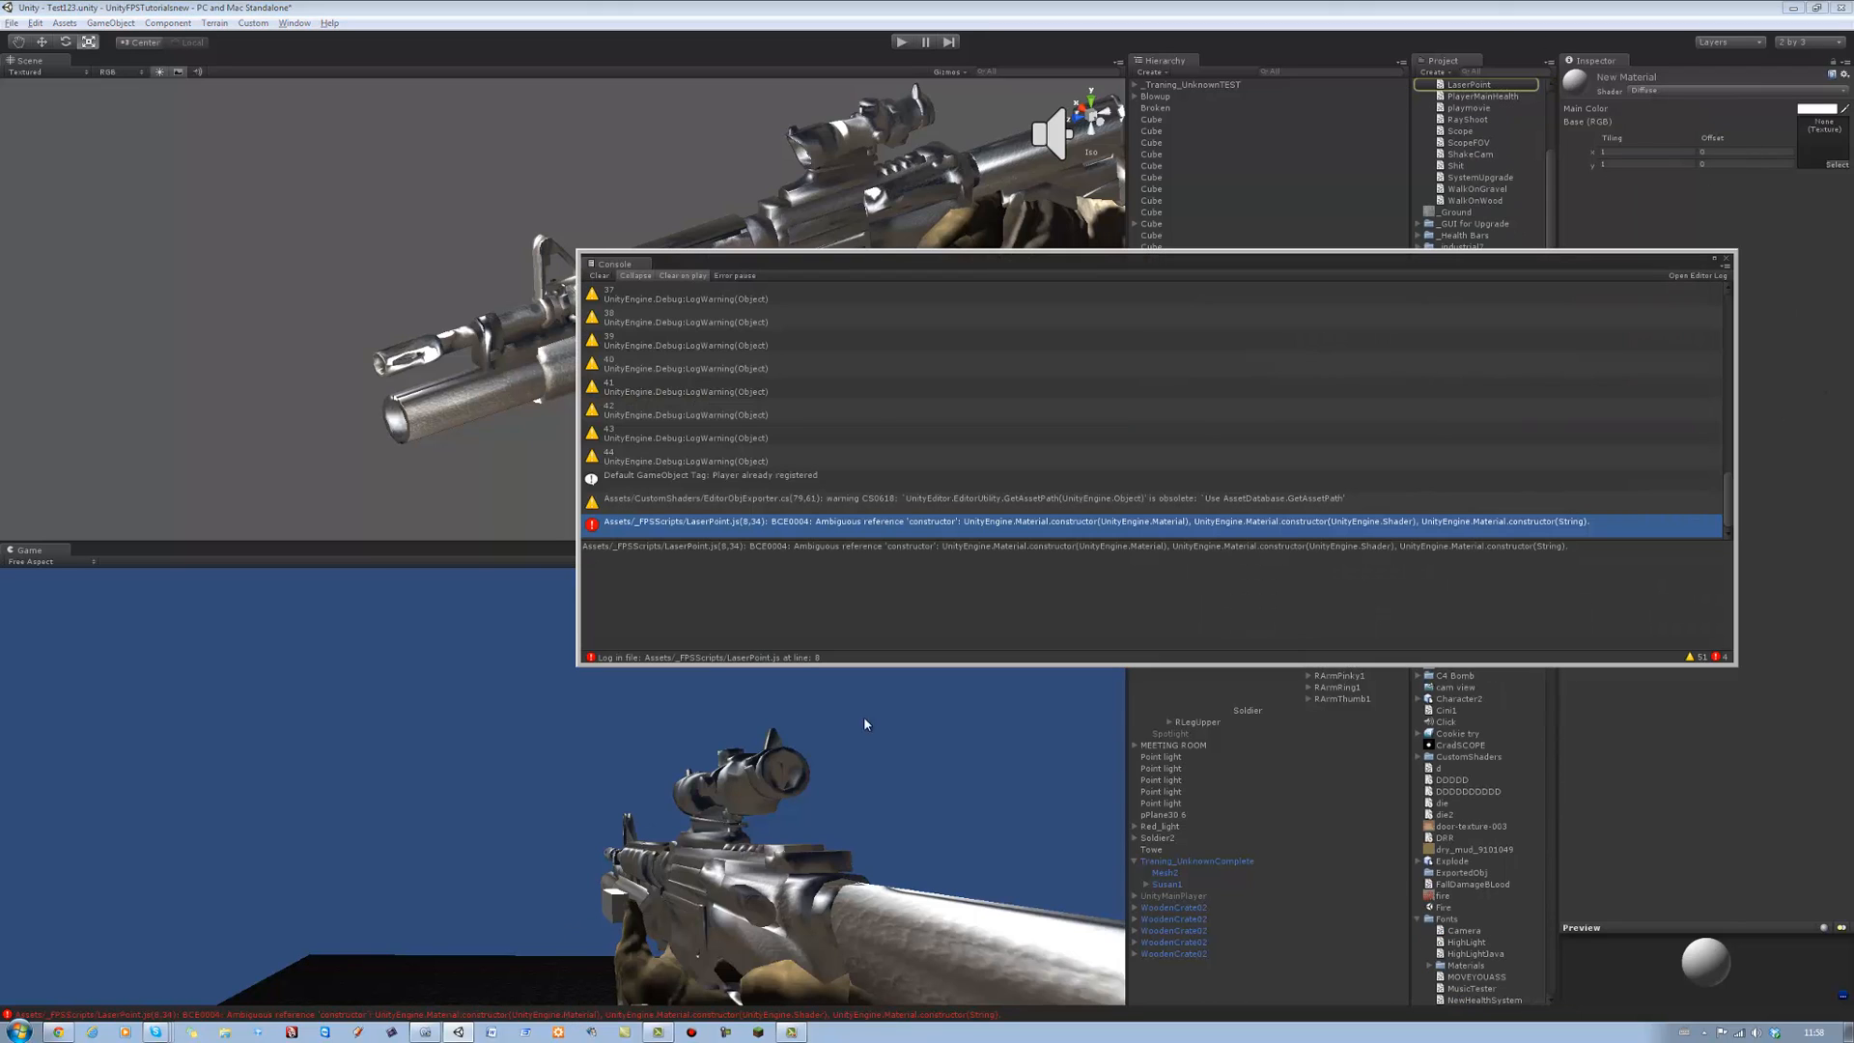
{"action": "left_click", "coordinate": [596, 276]}
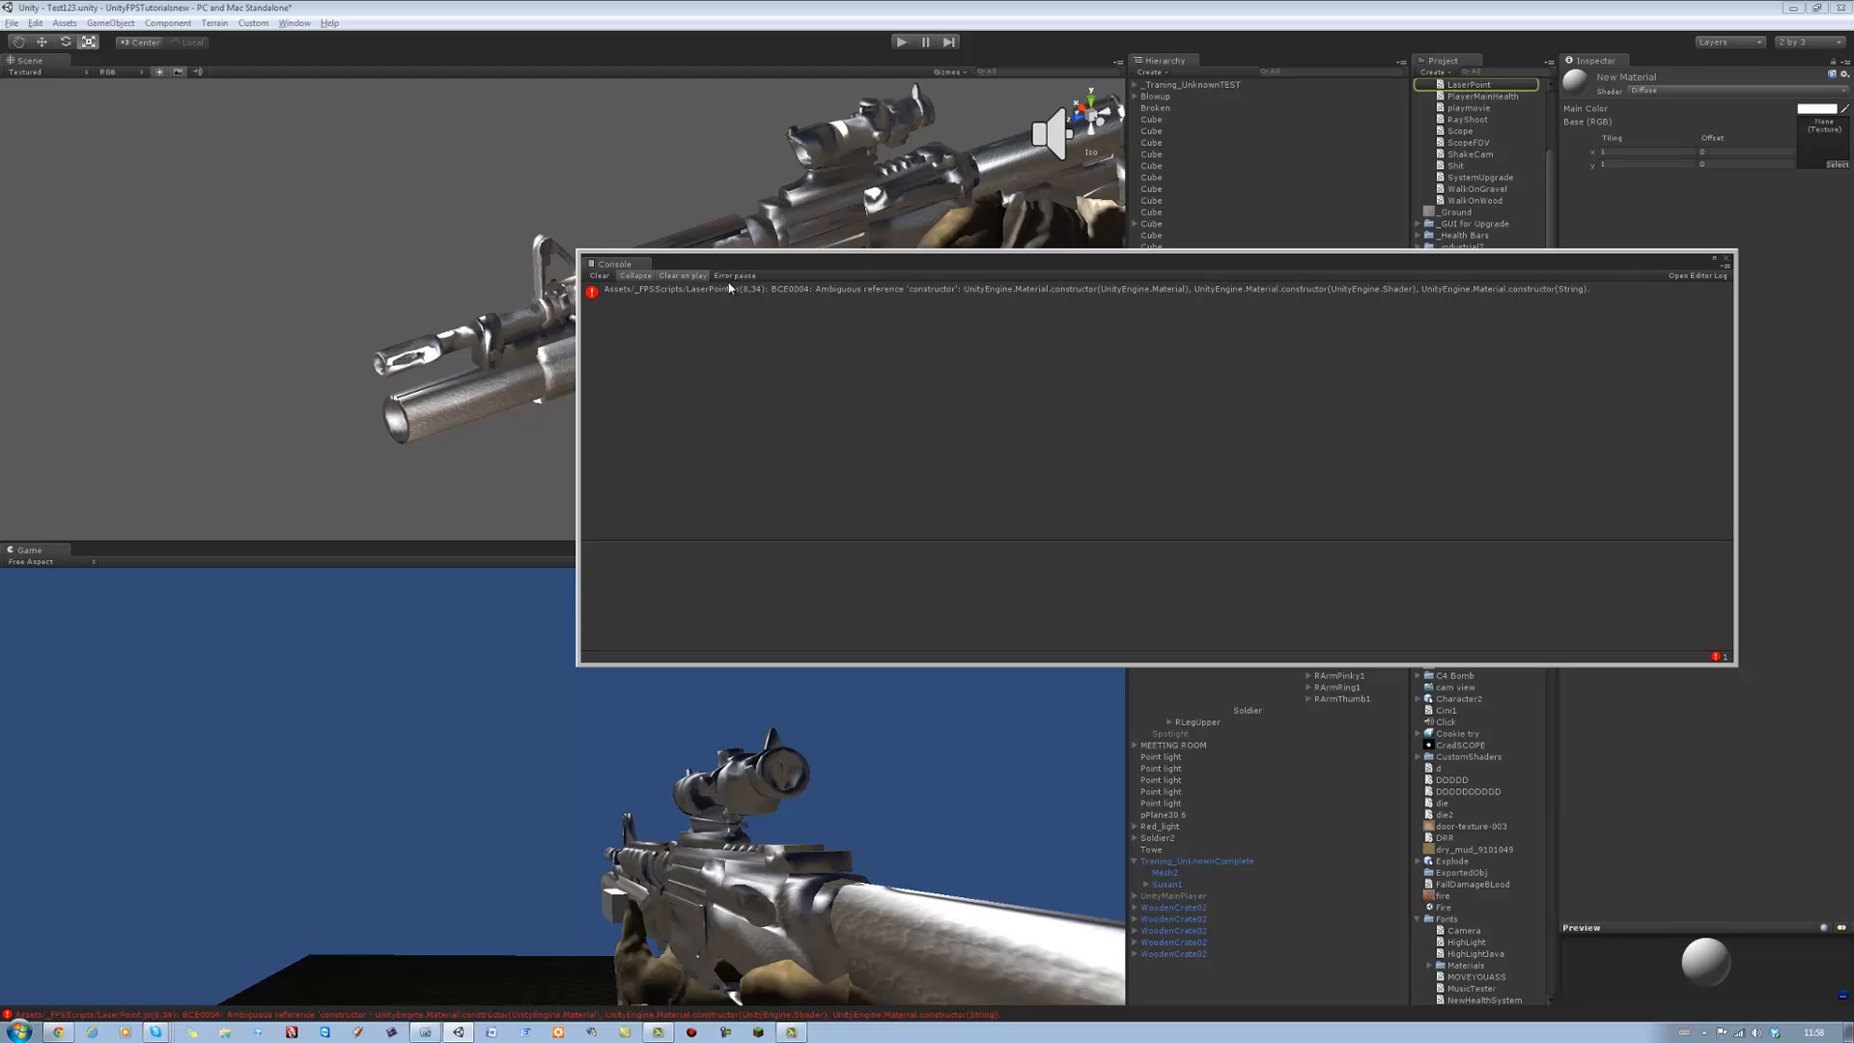
{"action": "double_click", "coordinate": [853, 289]}
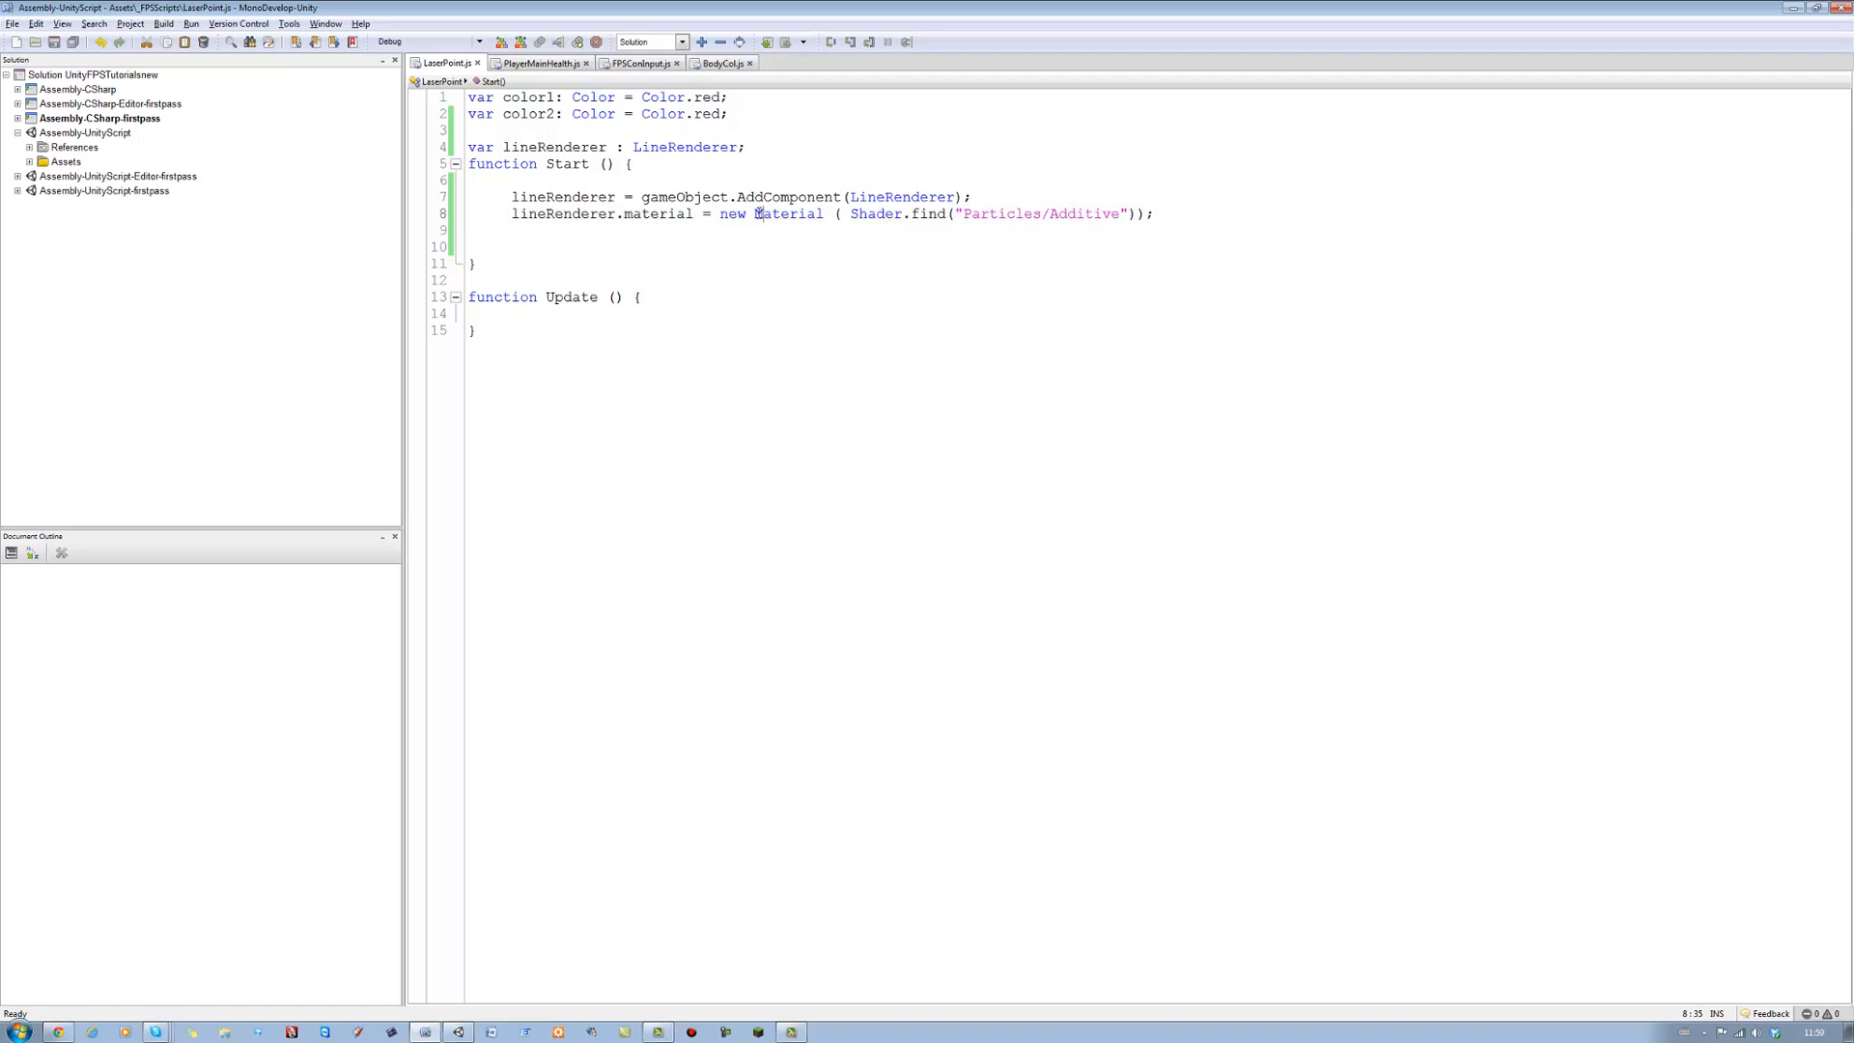
Capitalize Material on line 8 and check the compile result in Unity's Console.
{"action": "left_click_drag", "start_coordinate": [755, 213], "coordinate": [763, 213]}
{"action": "type", "text": "M"}
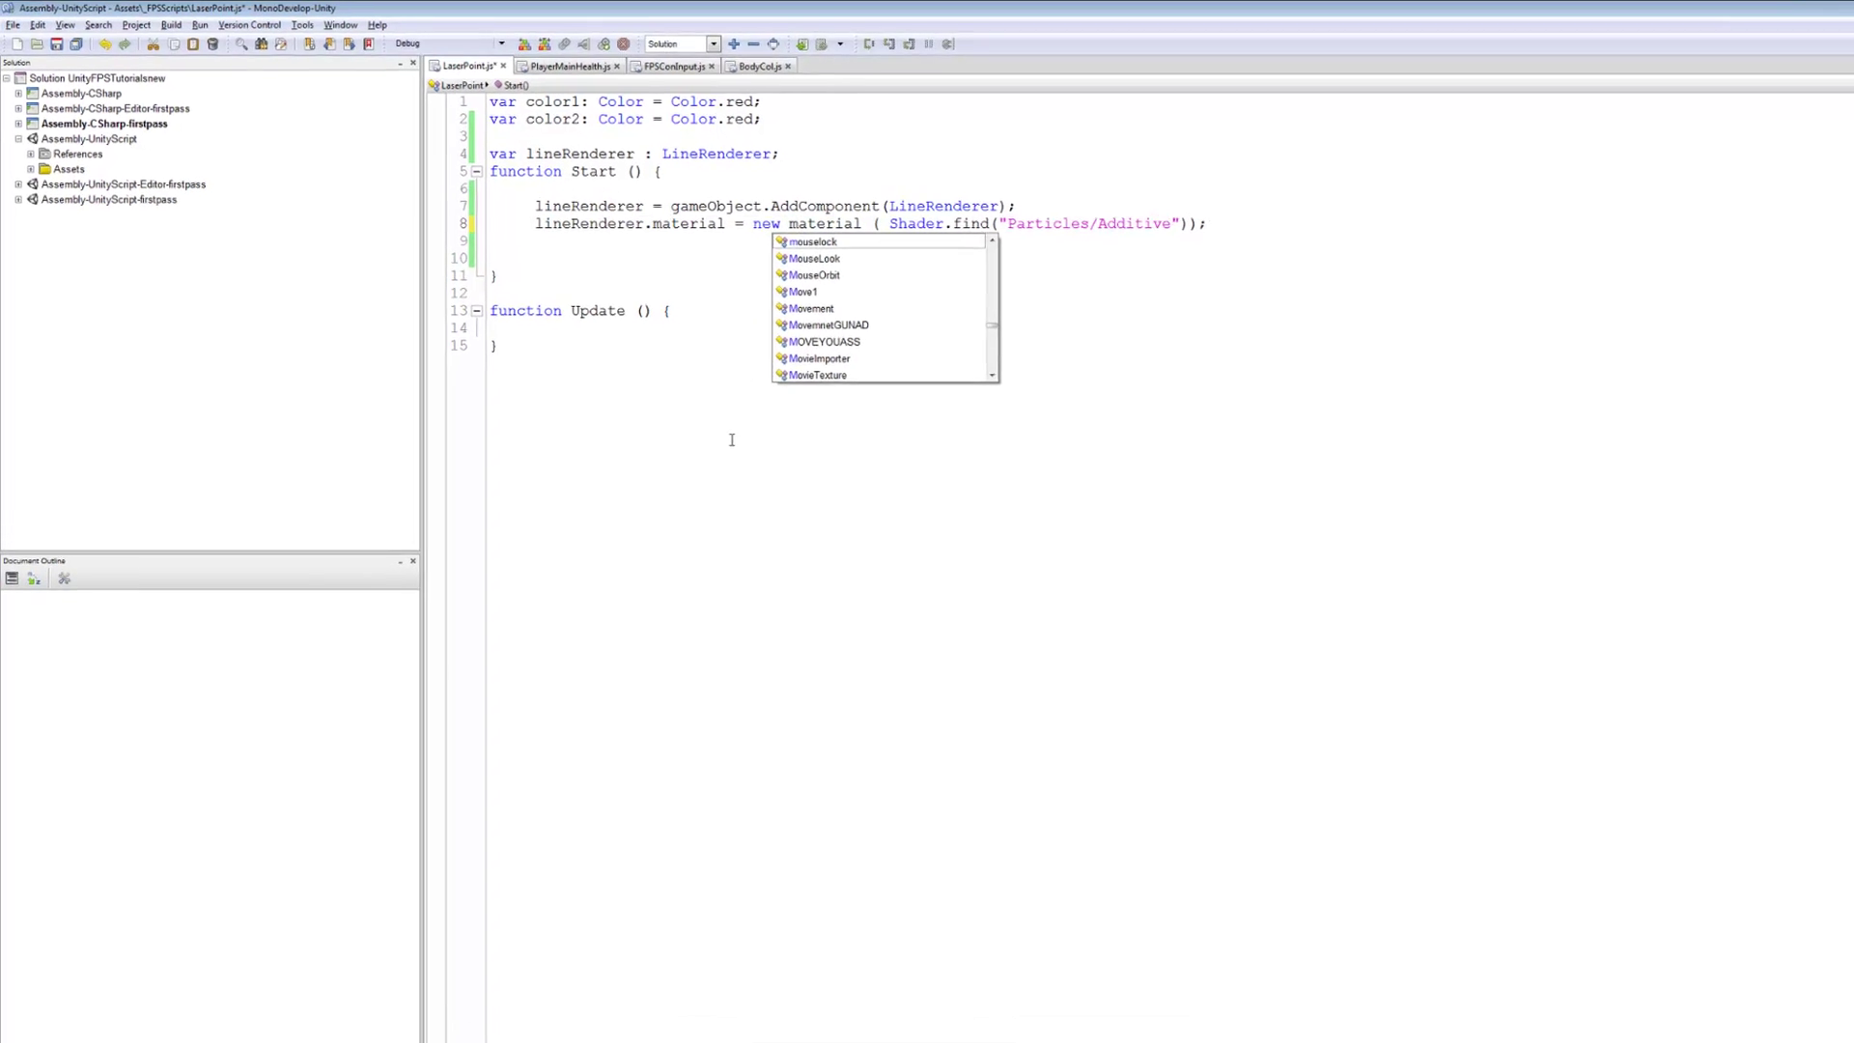
{"action": "left_click", "coordinate": [732, 439]}
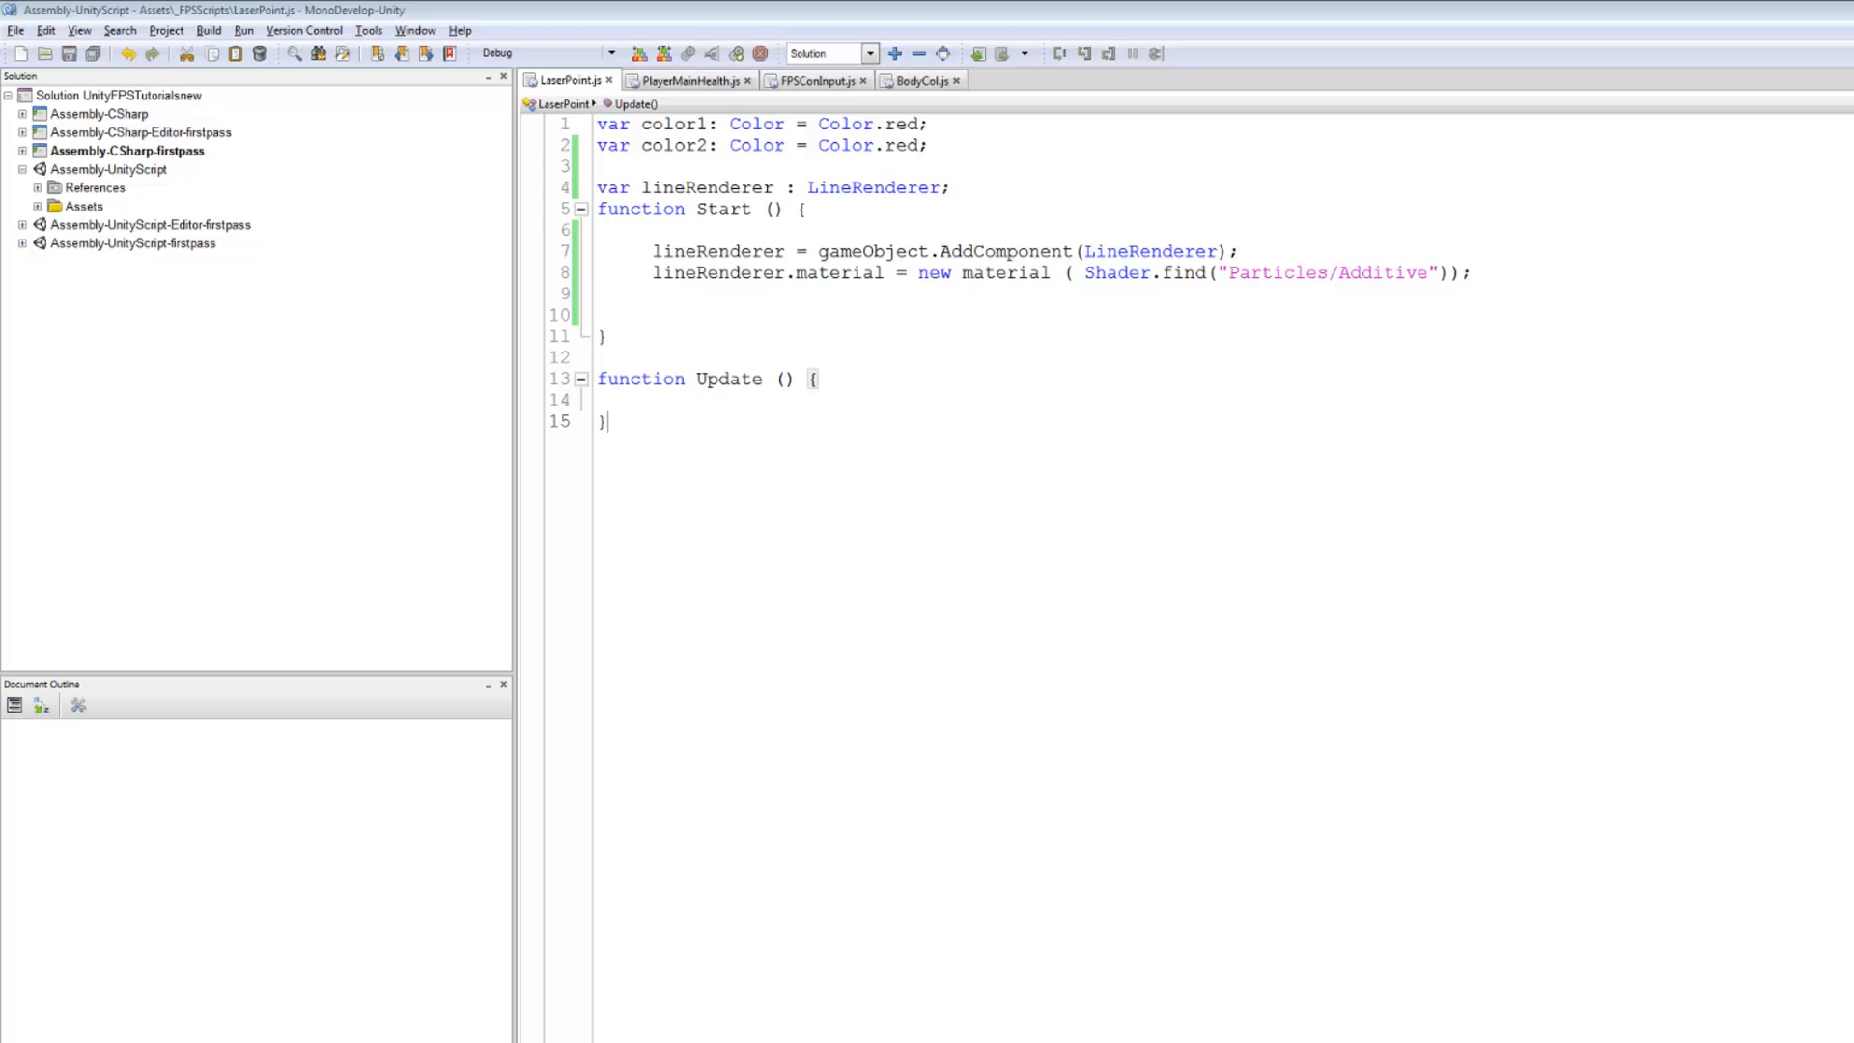
{"action": "key", "text": "alt+Tab"}
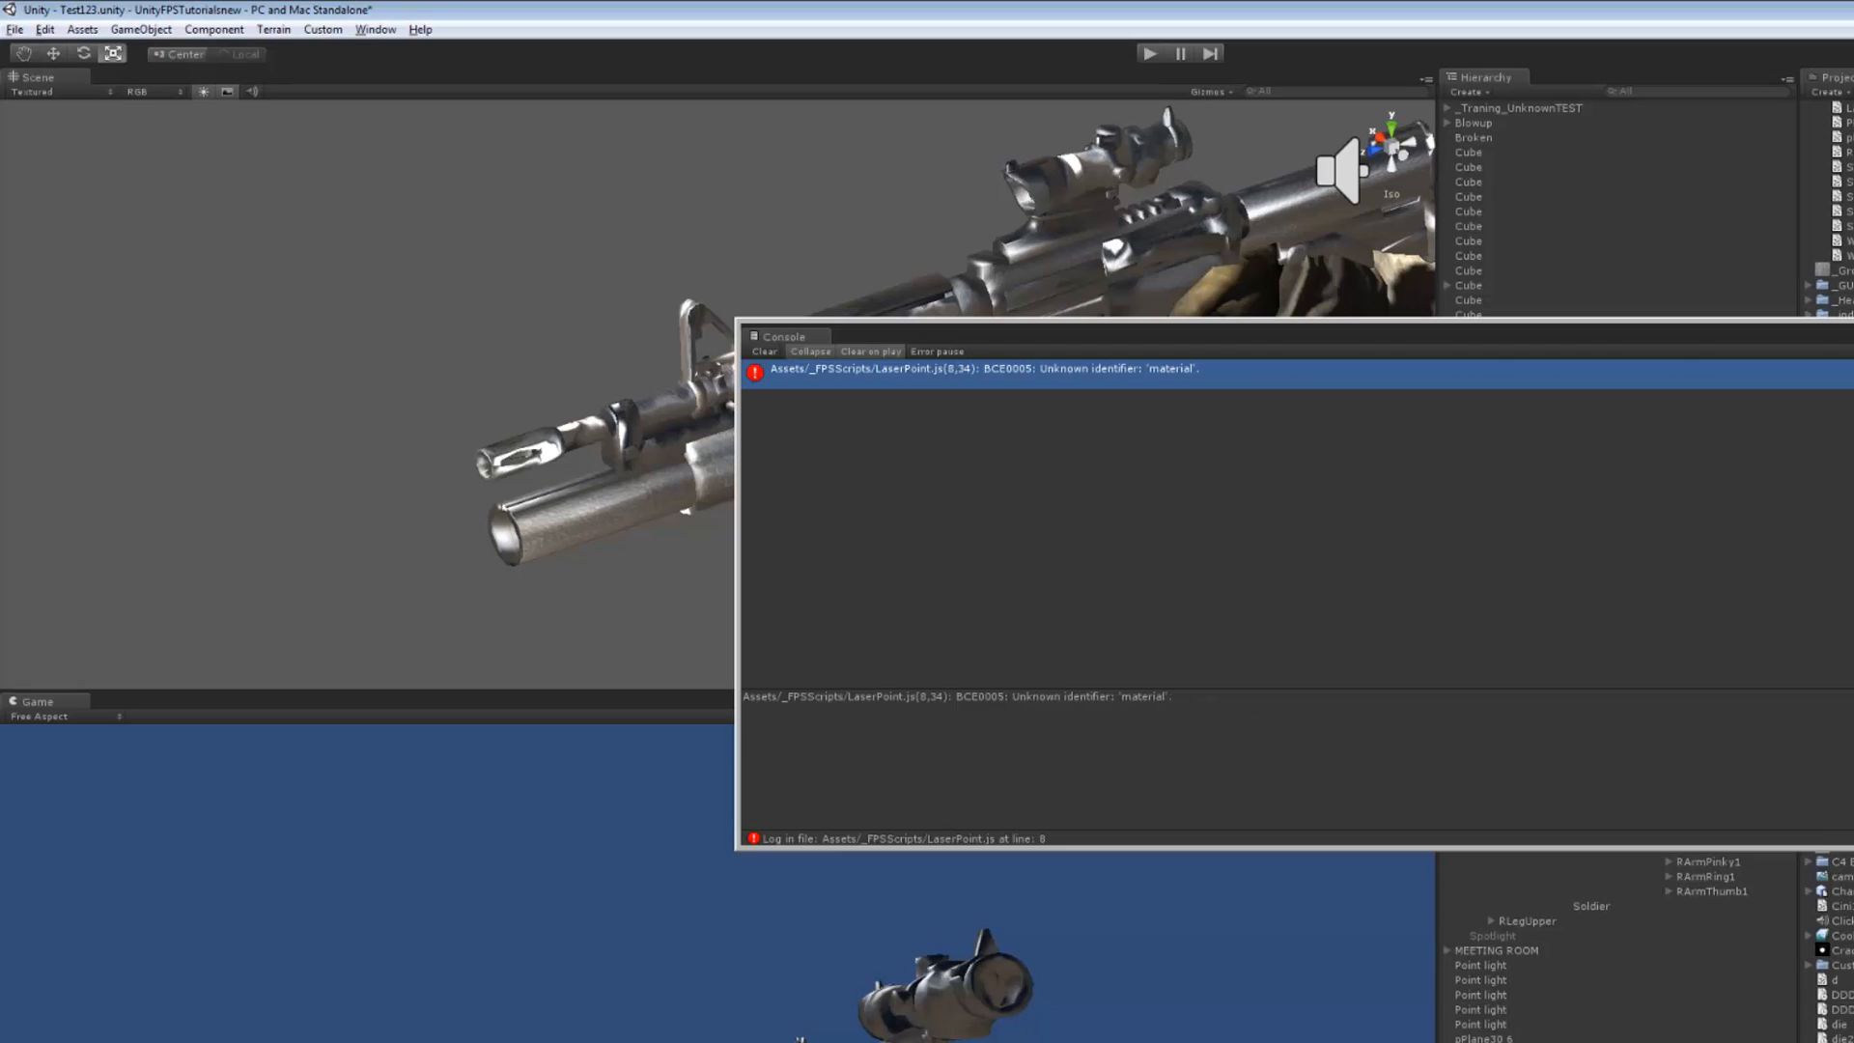
{"action": "key", "text": "alt+Tab"}
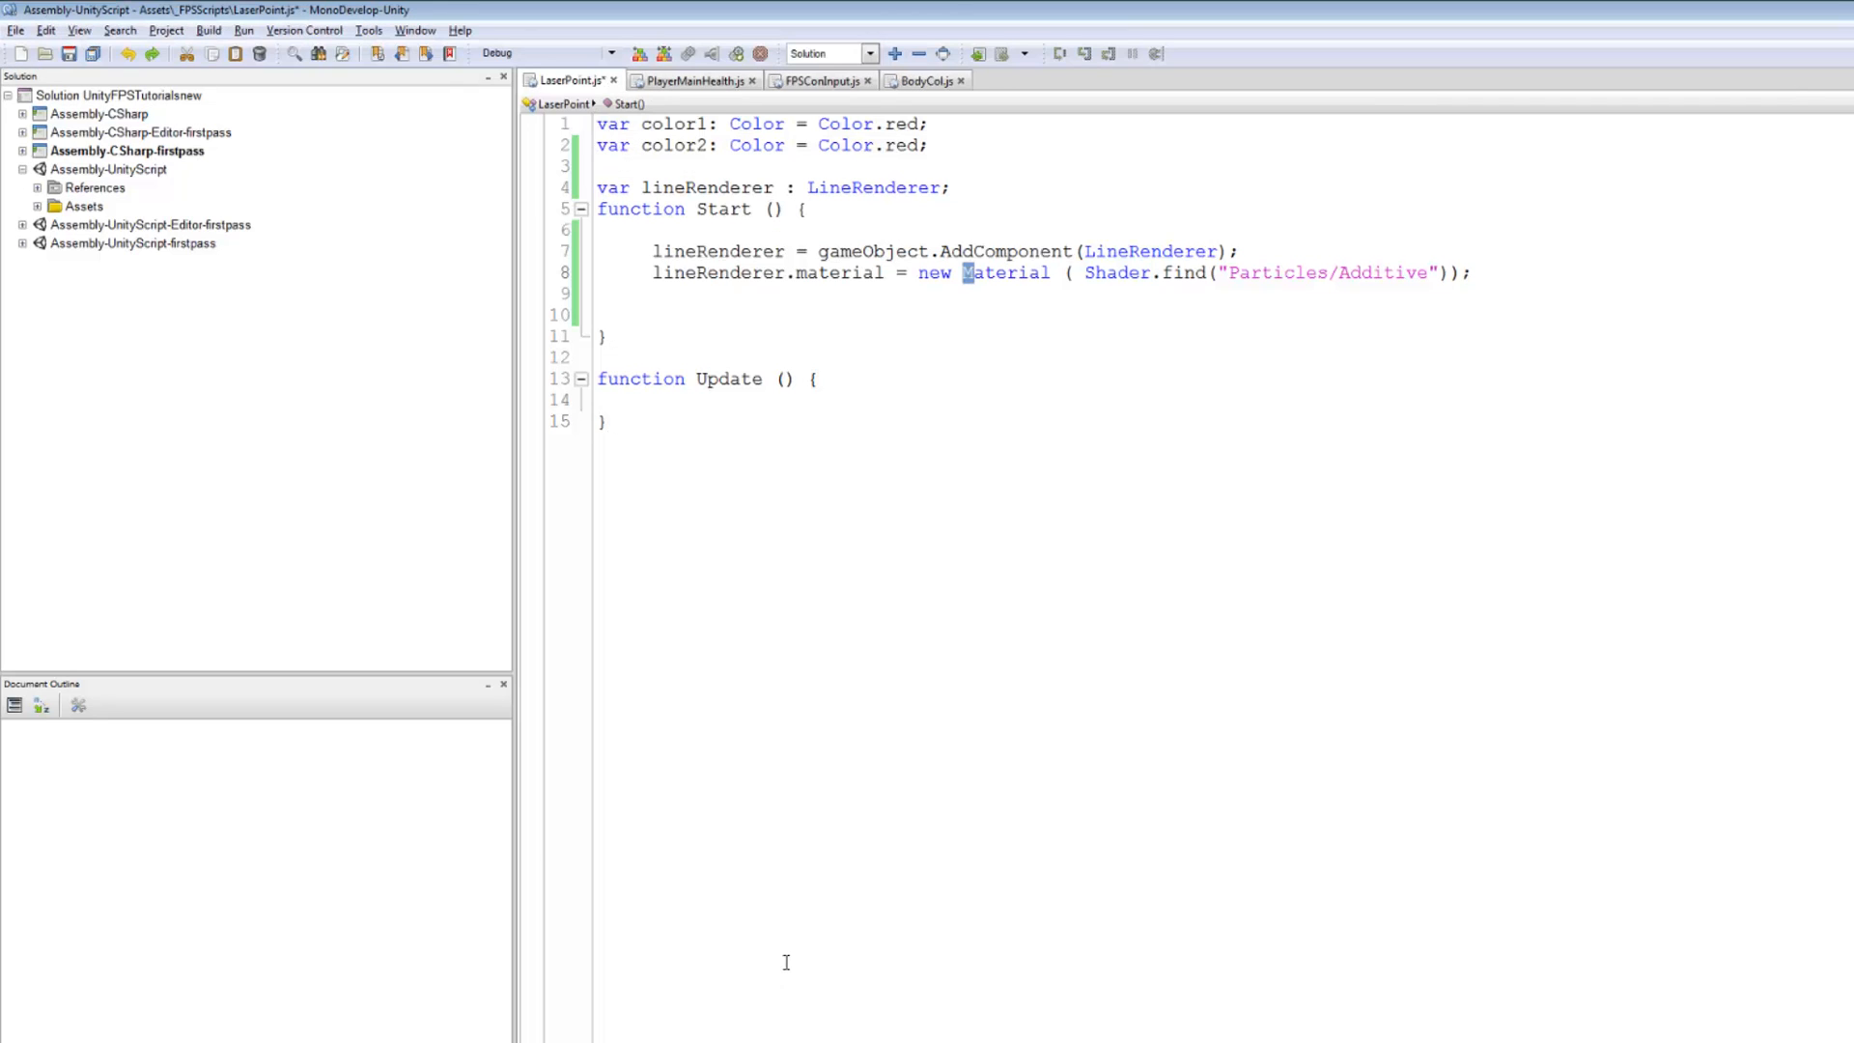
Indent the empty line 9 ready for a new statement.
{"action": "left_click", "coordinate": [686, 296]}
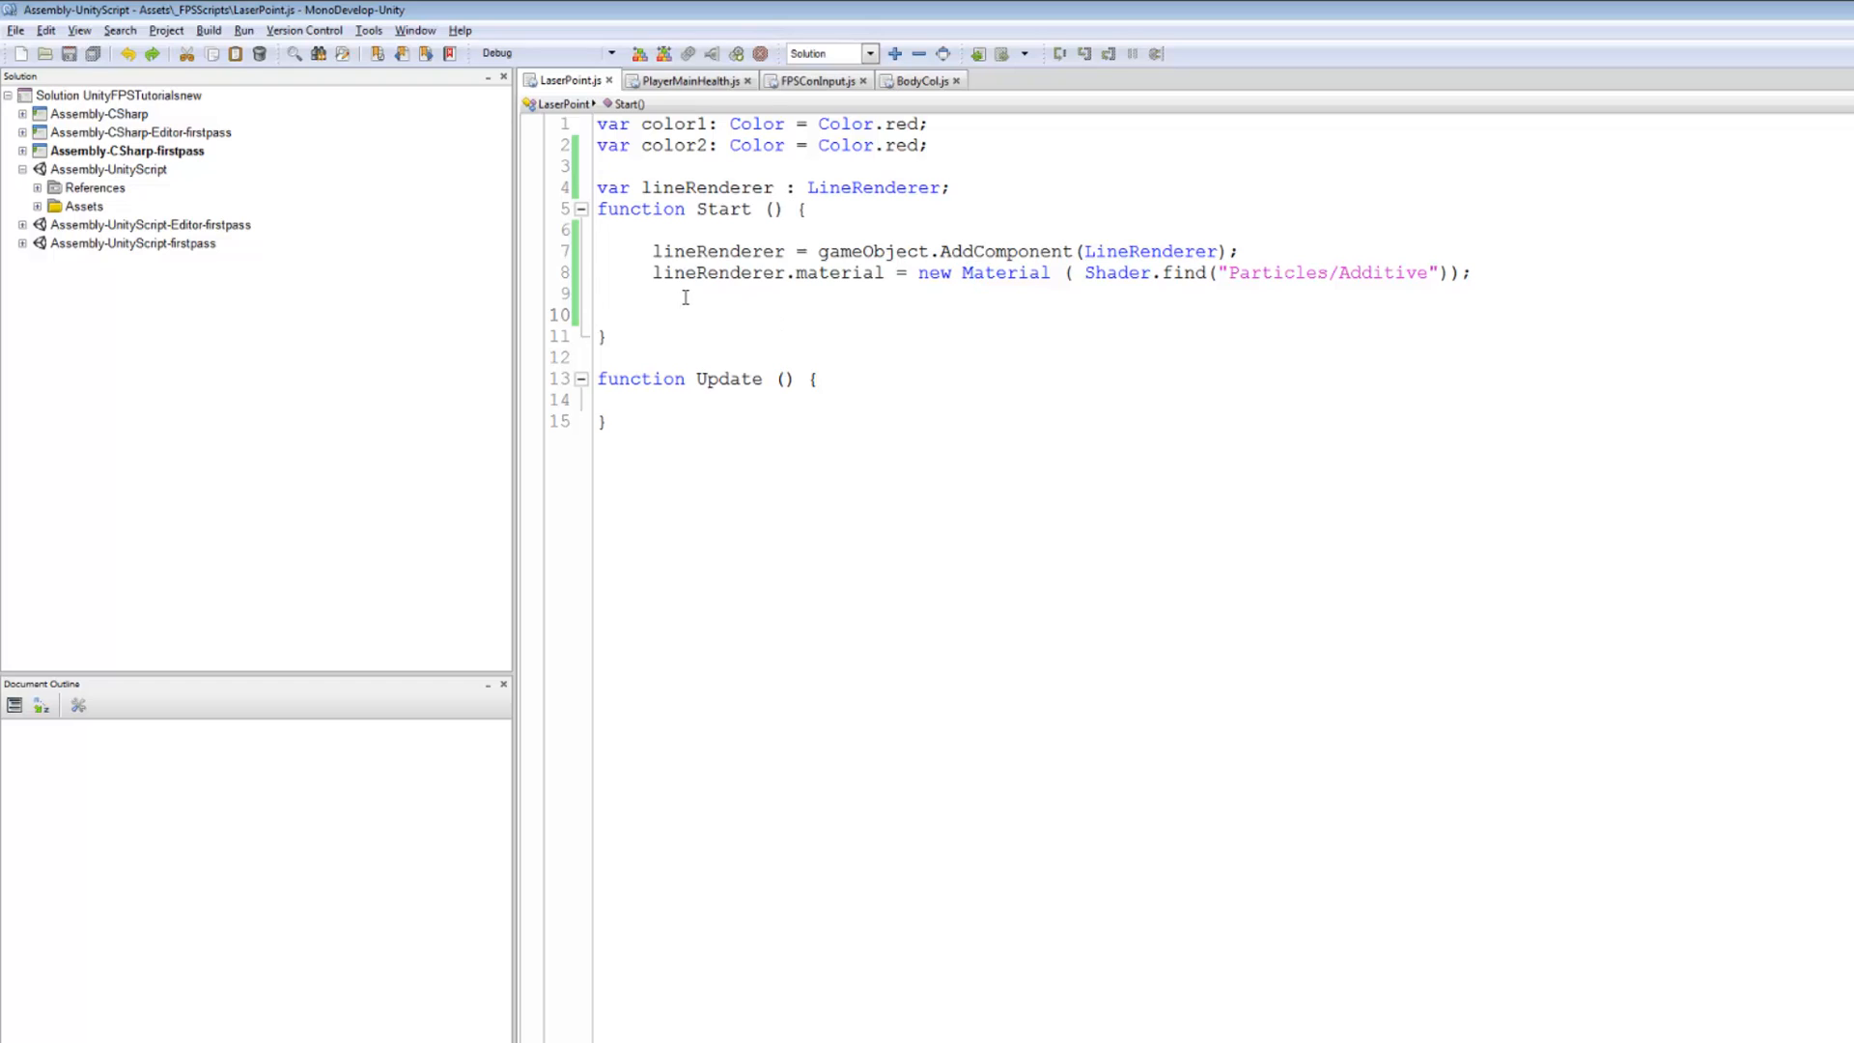
{"action": "key", "text": "Tab"}
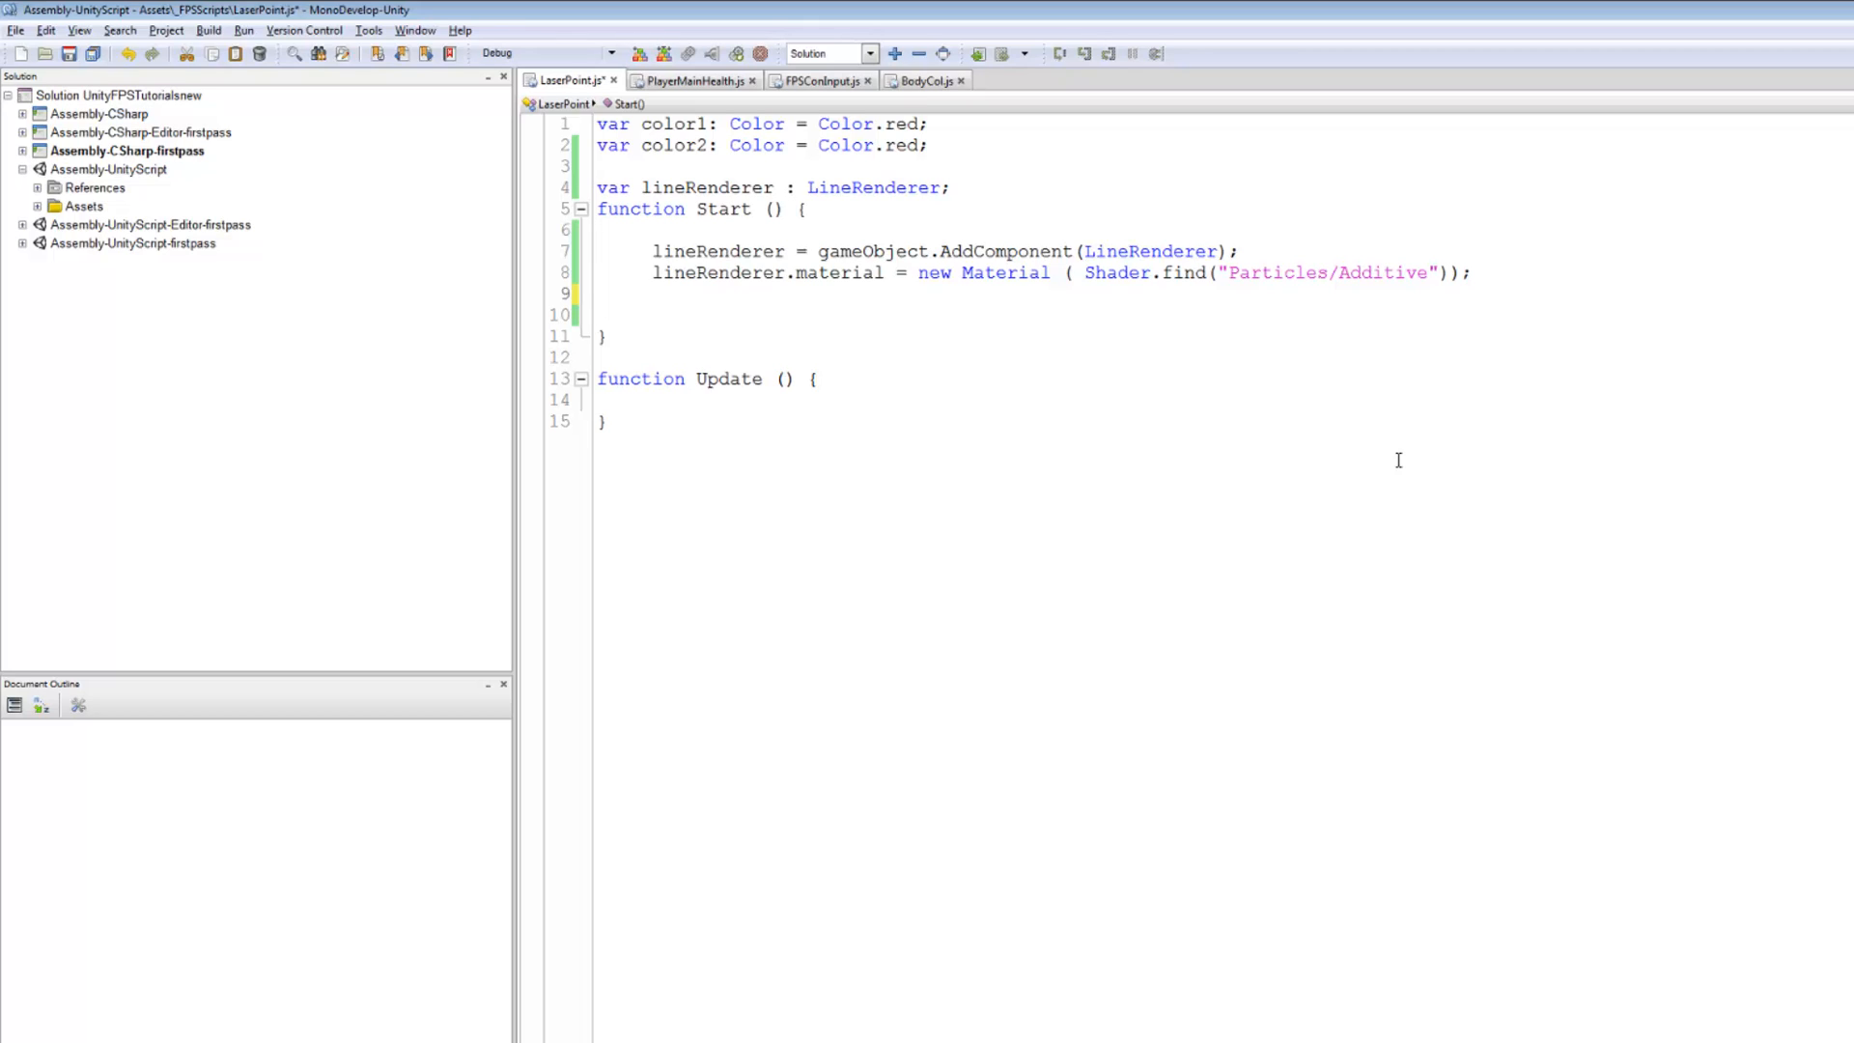
{"action": "type", "text": "line"}
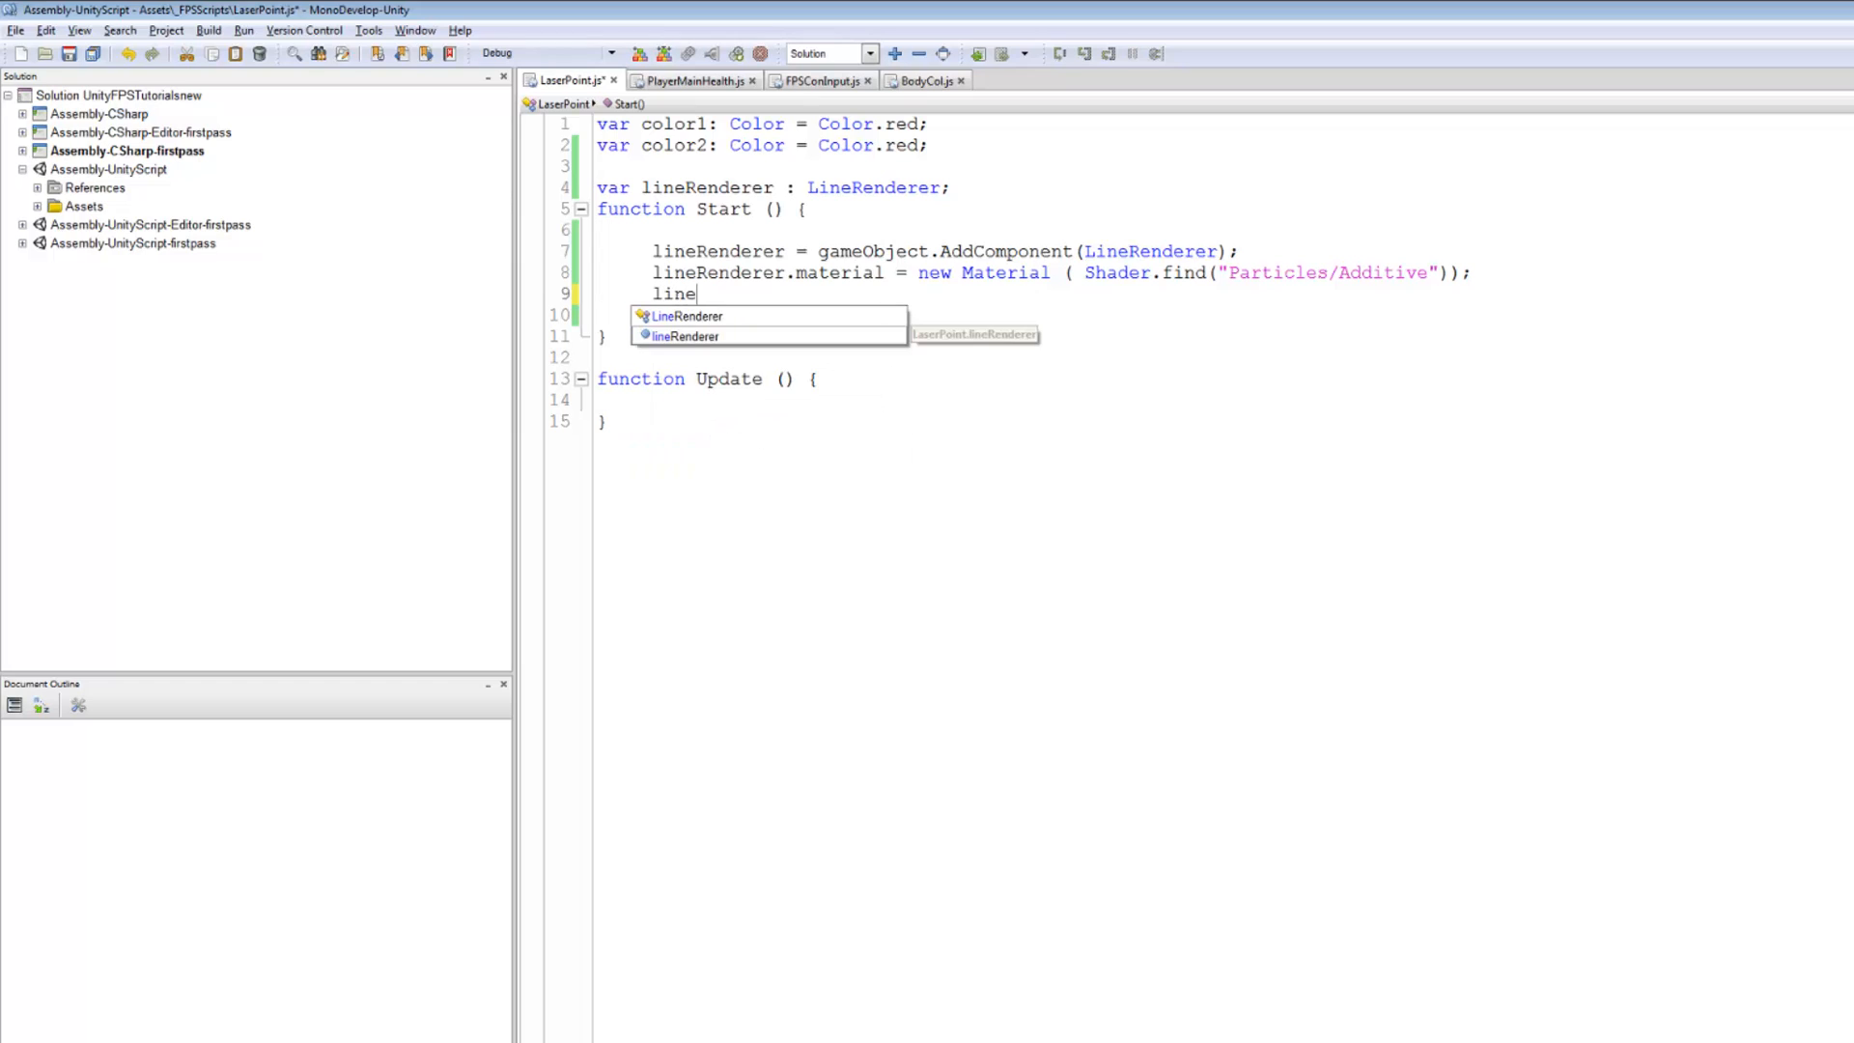
Write lineRenderer.SetColors() on line 9 using autocomplete.
{"action": "key", "text": "Down"}
{"action": "key", "text": "Return"}
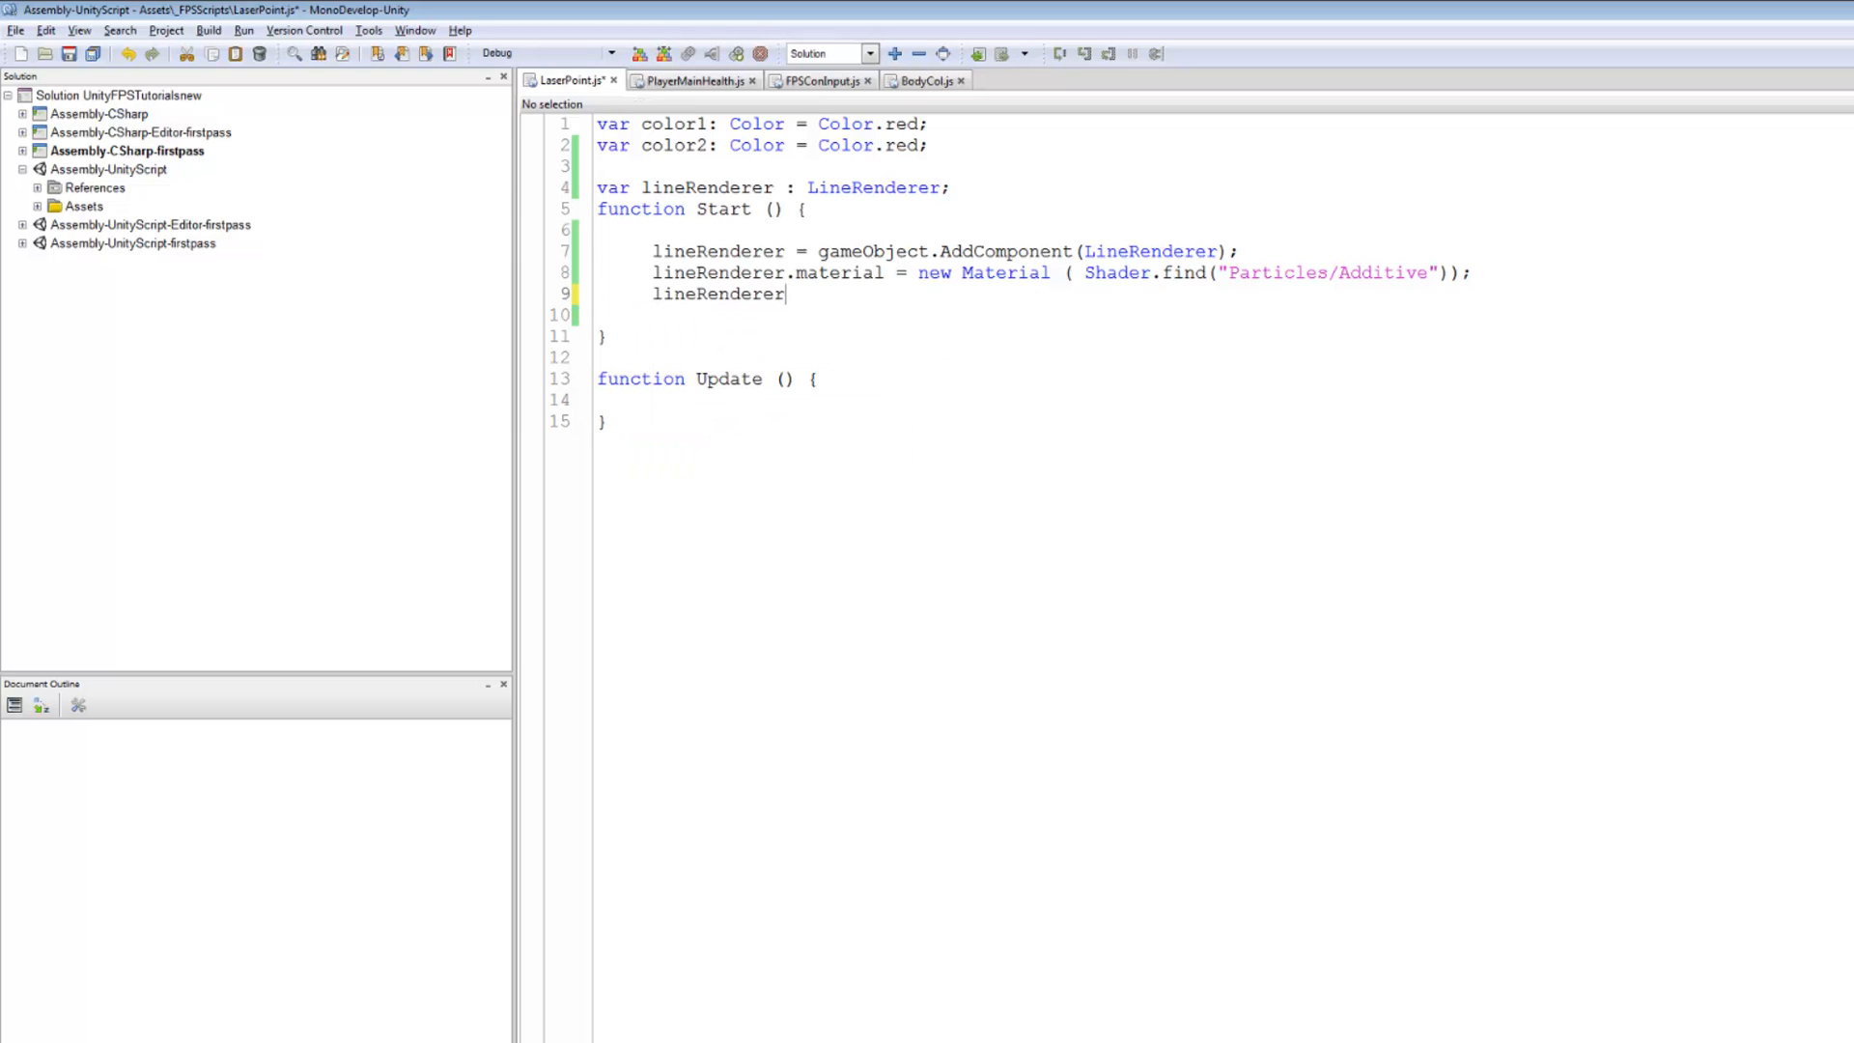
{"action": "type", "text": "."}
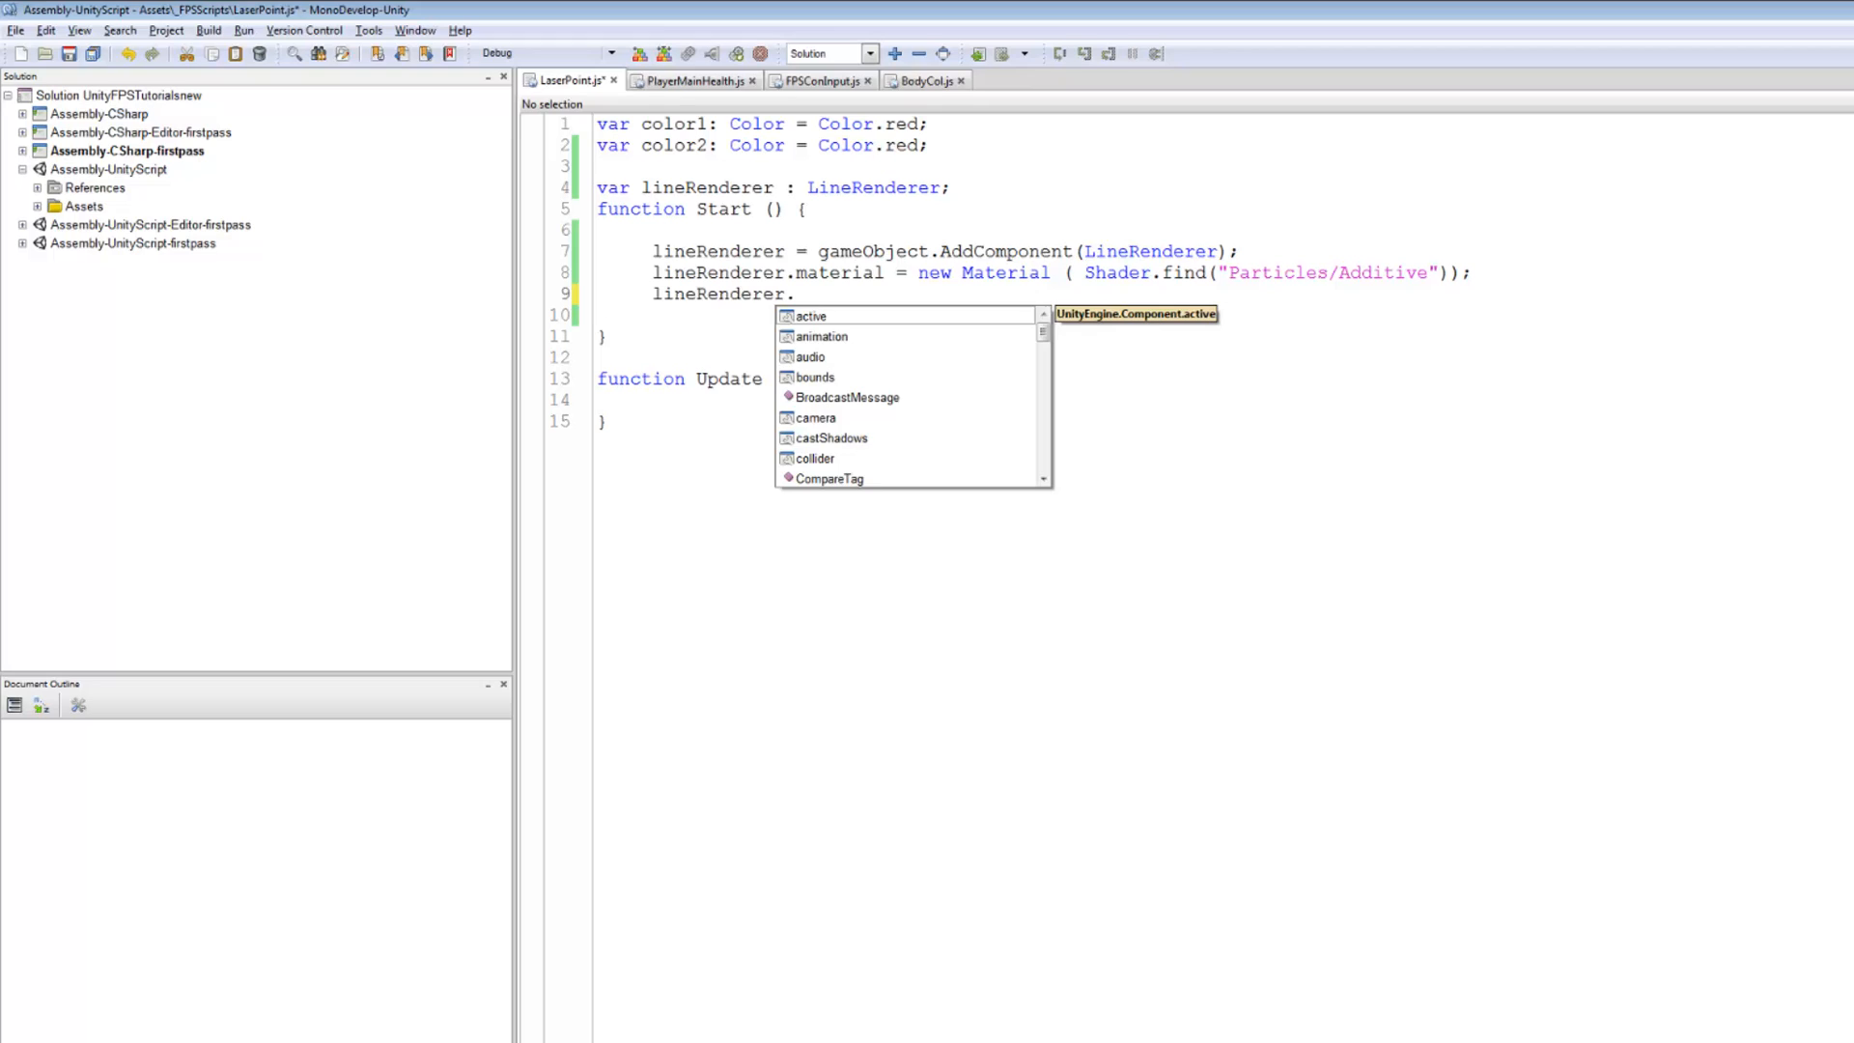
{"action": "type", "text": "se"}
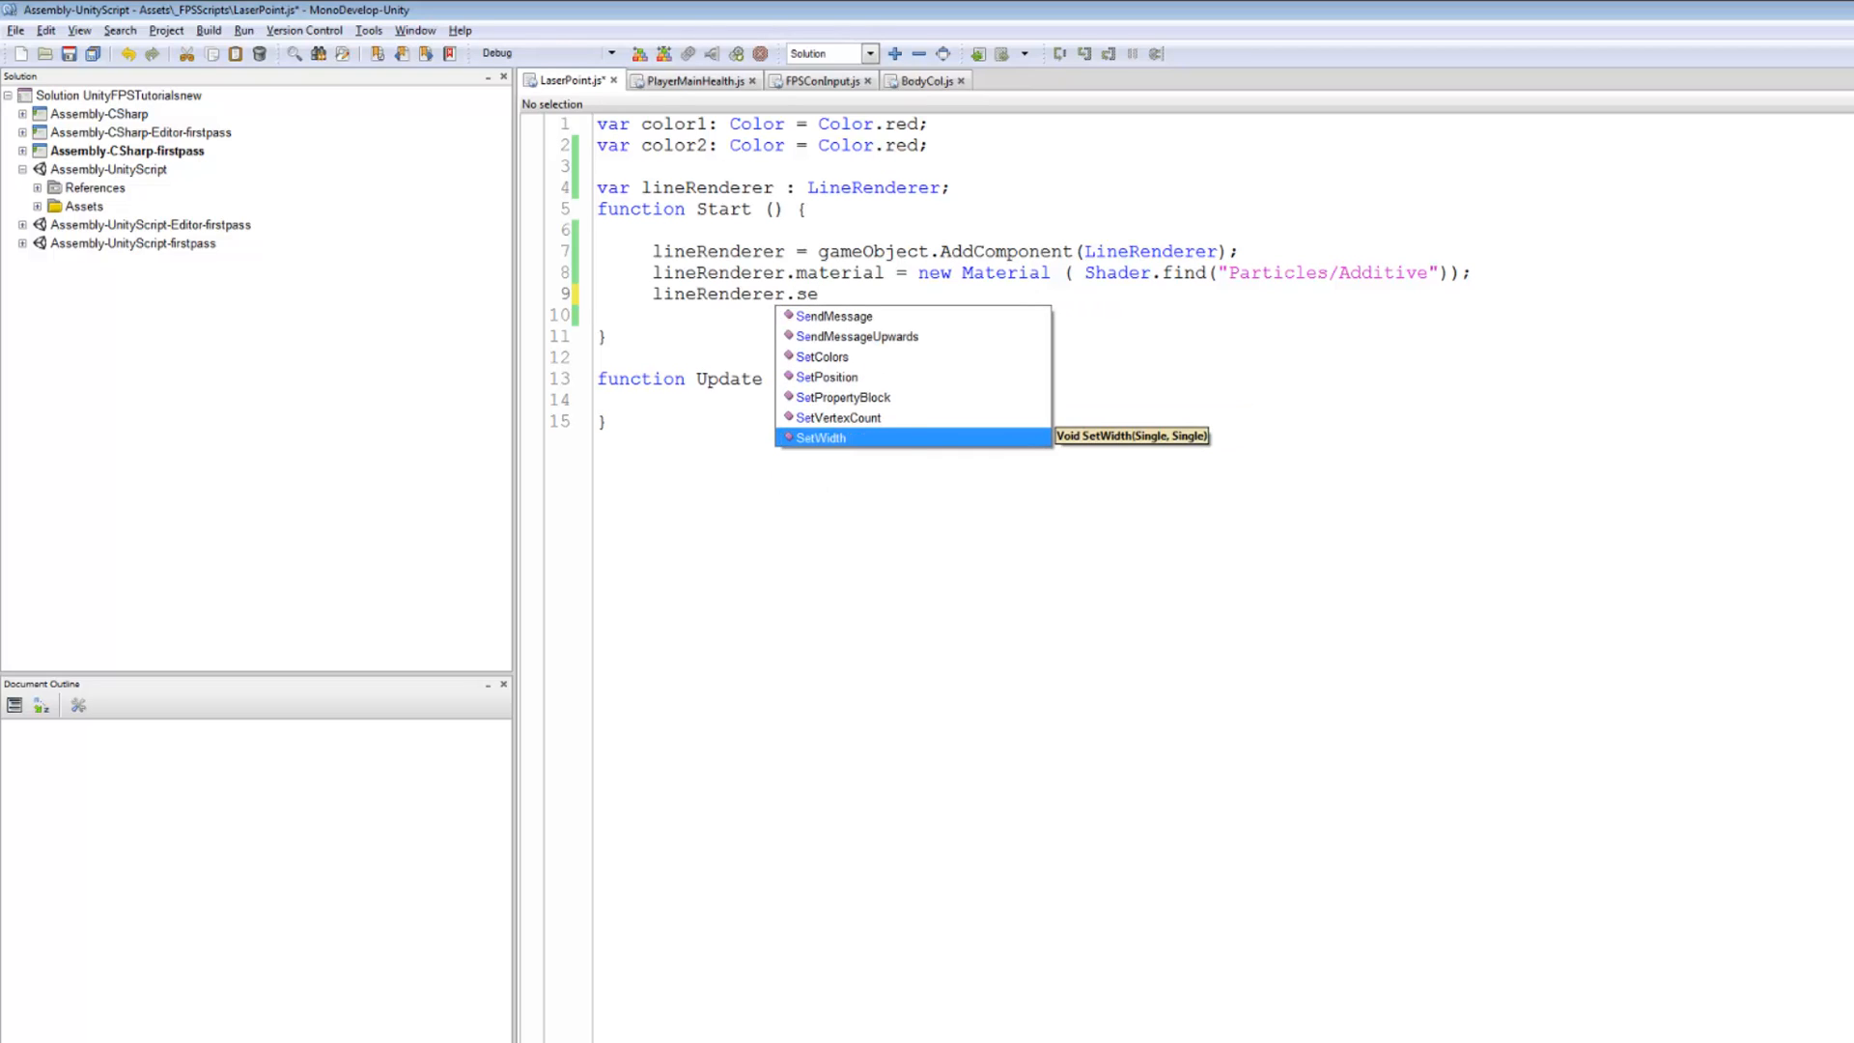
{"action": "key", "text": "Up"}
{"action": "key", "text": "Up"}
{"action": "key", "text": "Up"}
{"action": "key", "text": "Up"}
{"action": "key", "text": "Return"}
{"action": "key", "text": "Return"}
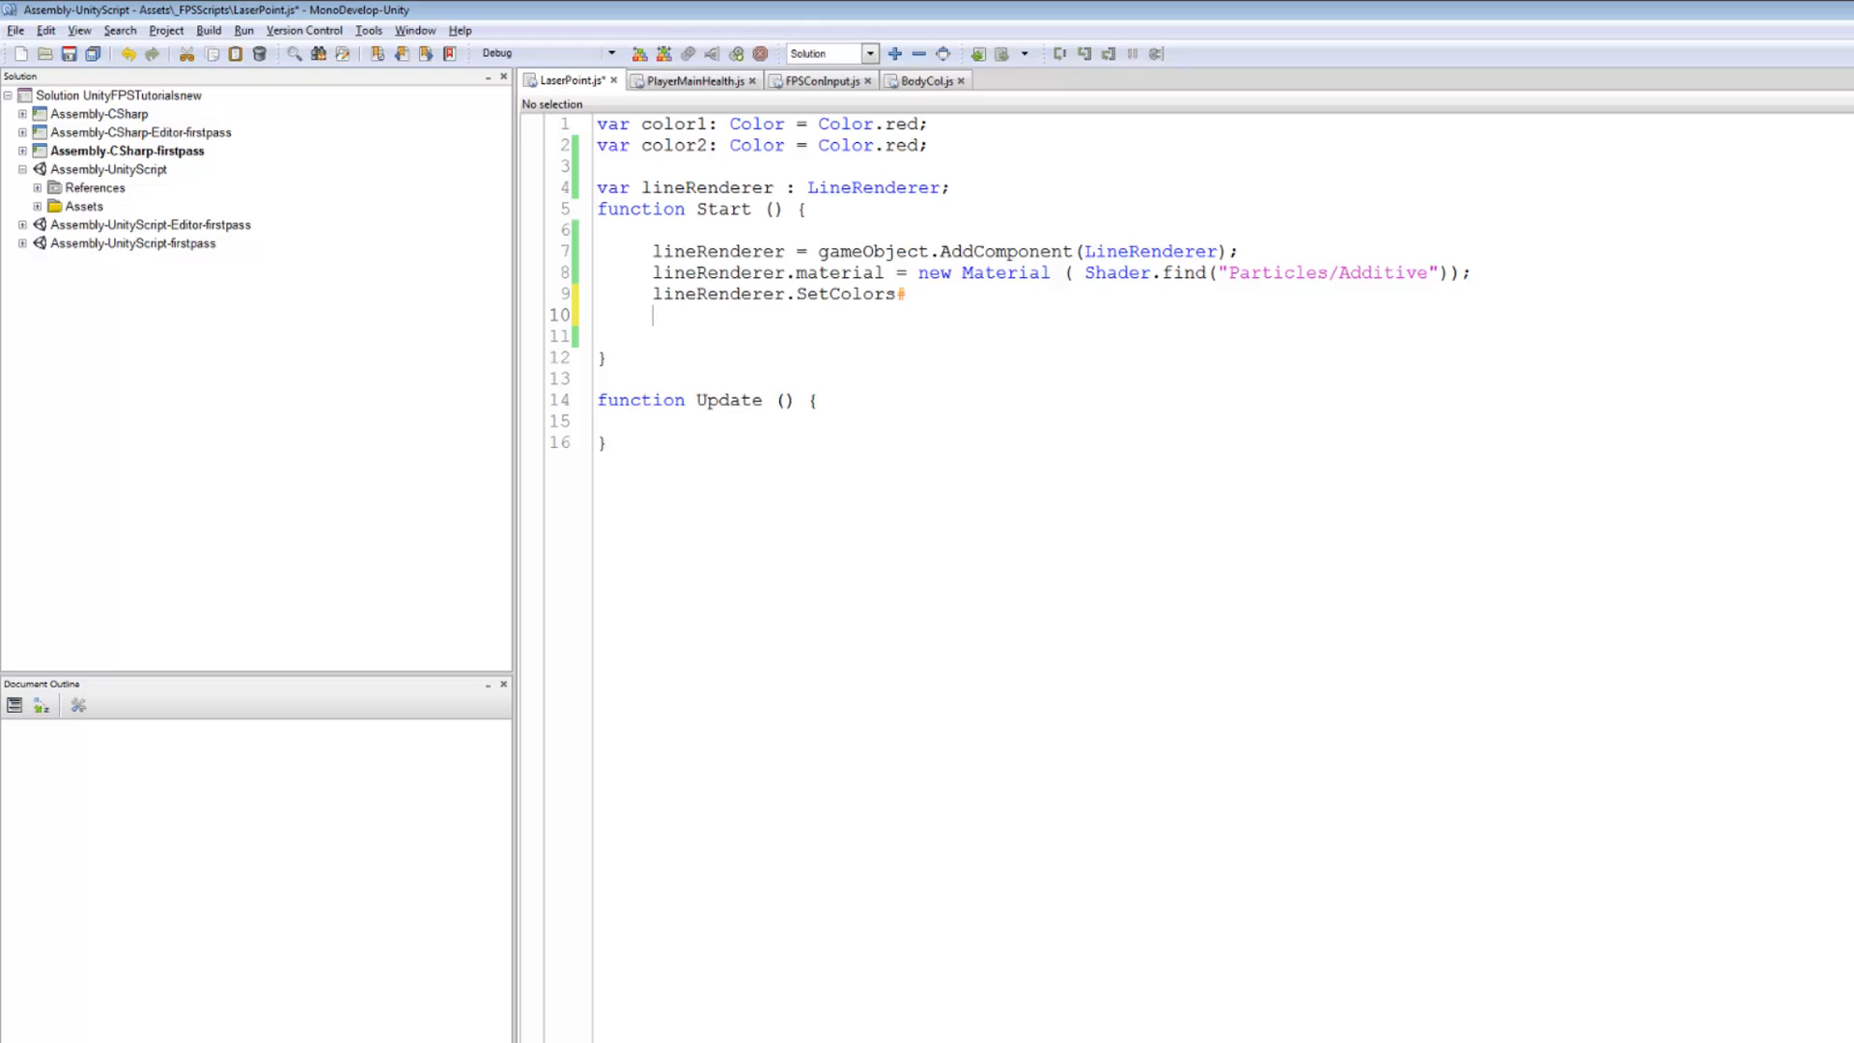
{"action": "key", "text": "BackSpace"}
{"action": "key", "text": "BackSpace"}
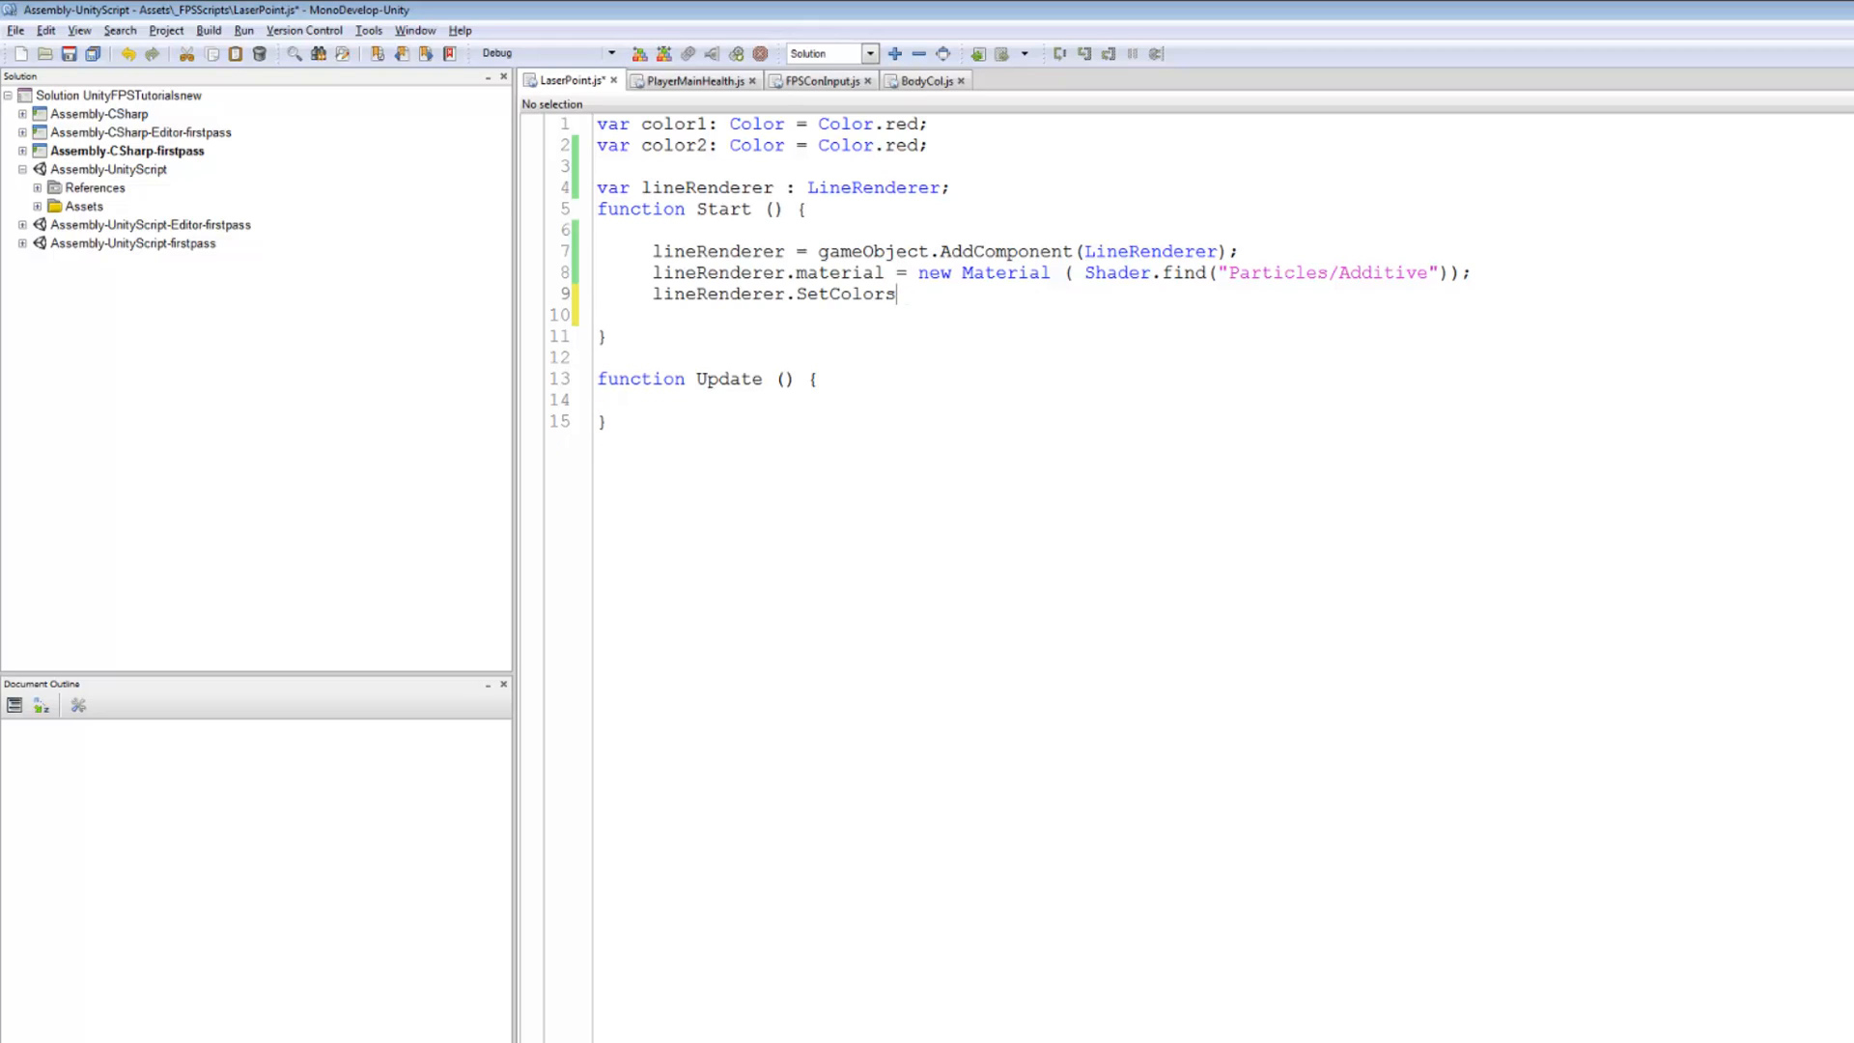
{"action": "type", "text": "();"}
{"action": "key", "text": "Left"}
{"action": "key", "text": "Left"}
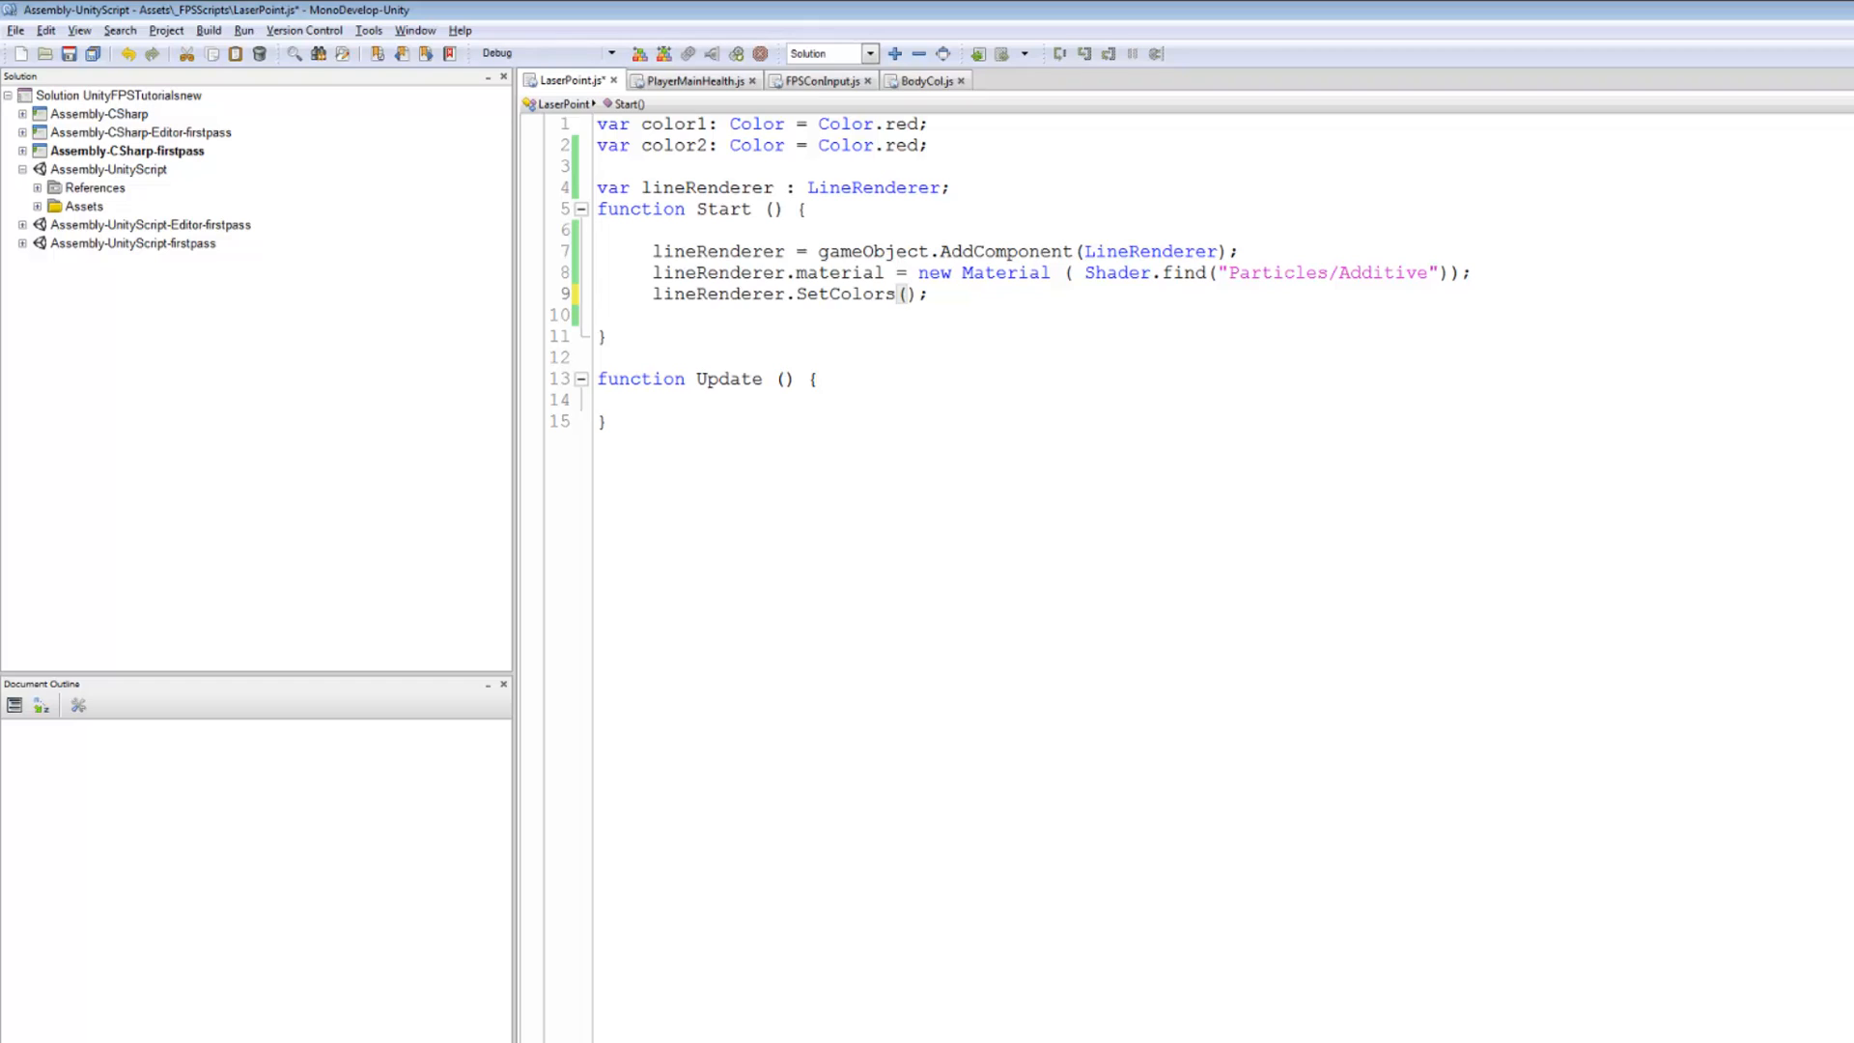
Remove the extra spaces around Material and Shader on line 8.
{"action": "left_click", "coordinate": [1067, 273]}
{"action": "key", "text": "BackSpace"}
{"action": "key", "text": "Delete"}
Fill in SetColors(color1, color2) and start a blank line below it.
{"action": "left_click", "coordinate": [906, 295]}
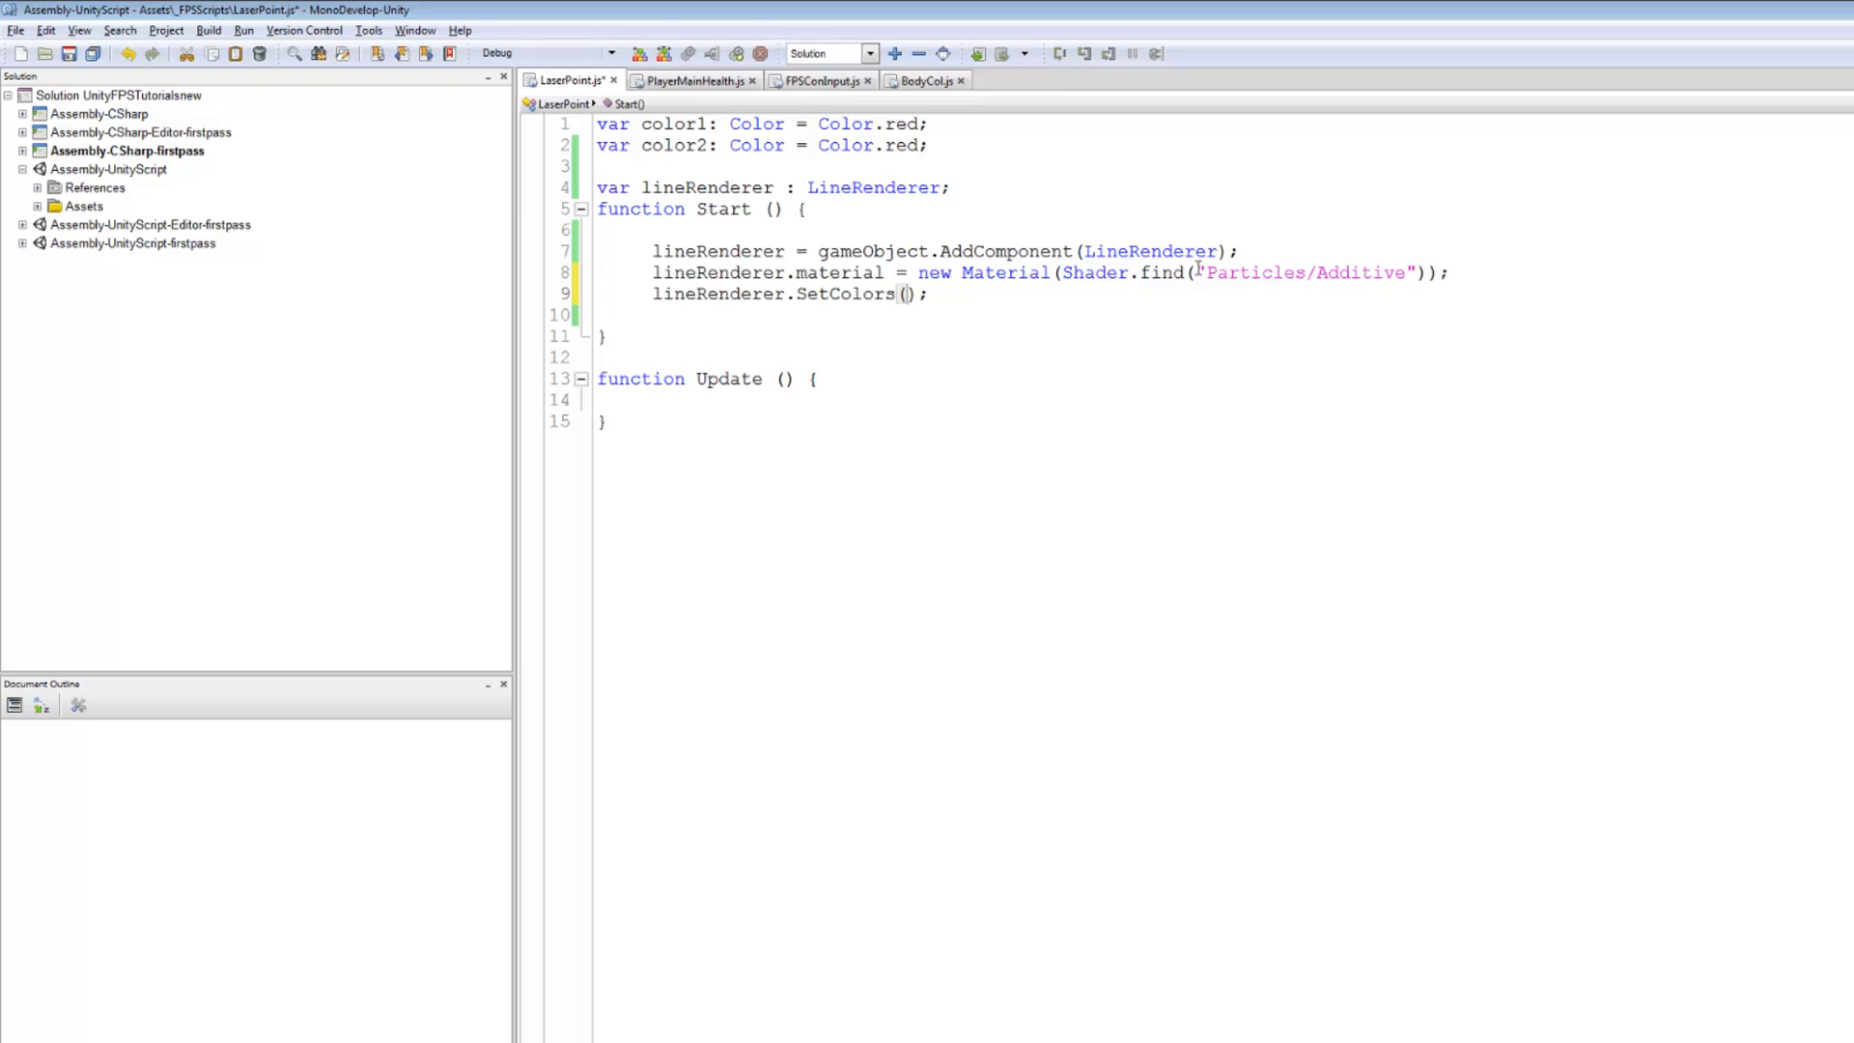
{"action": "type", "text": "col"}
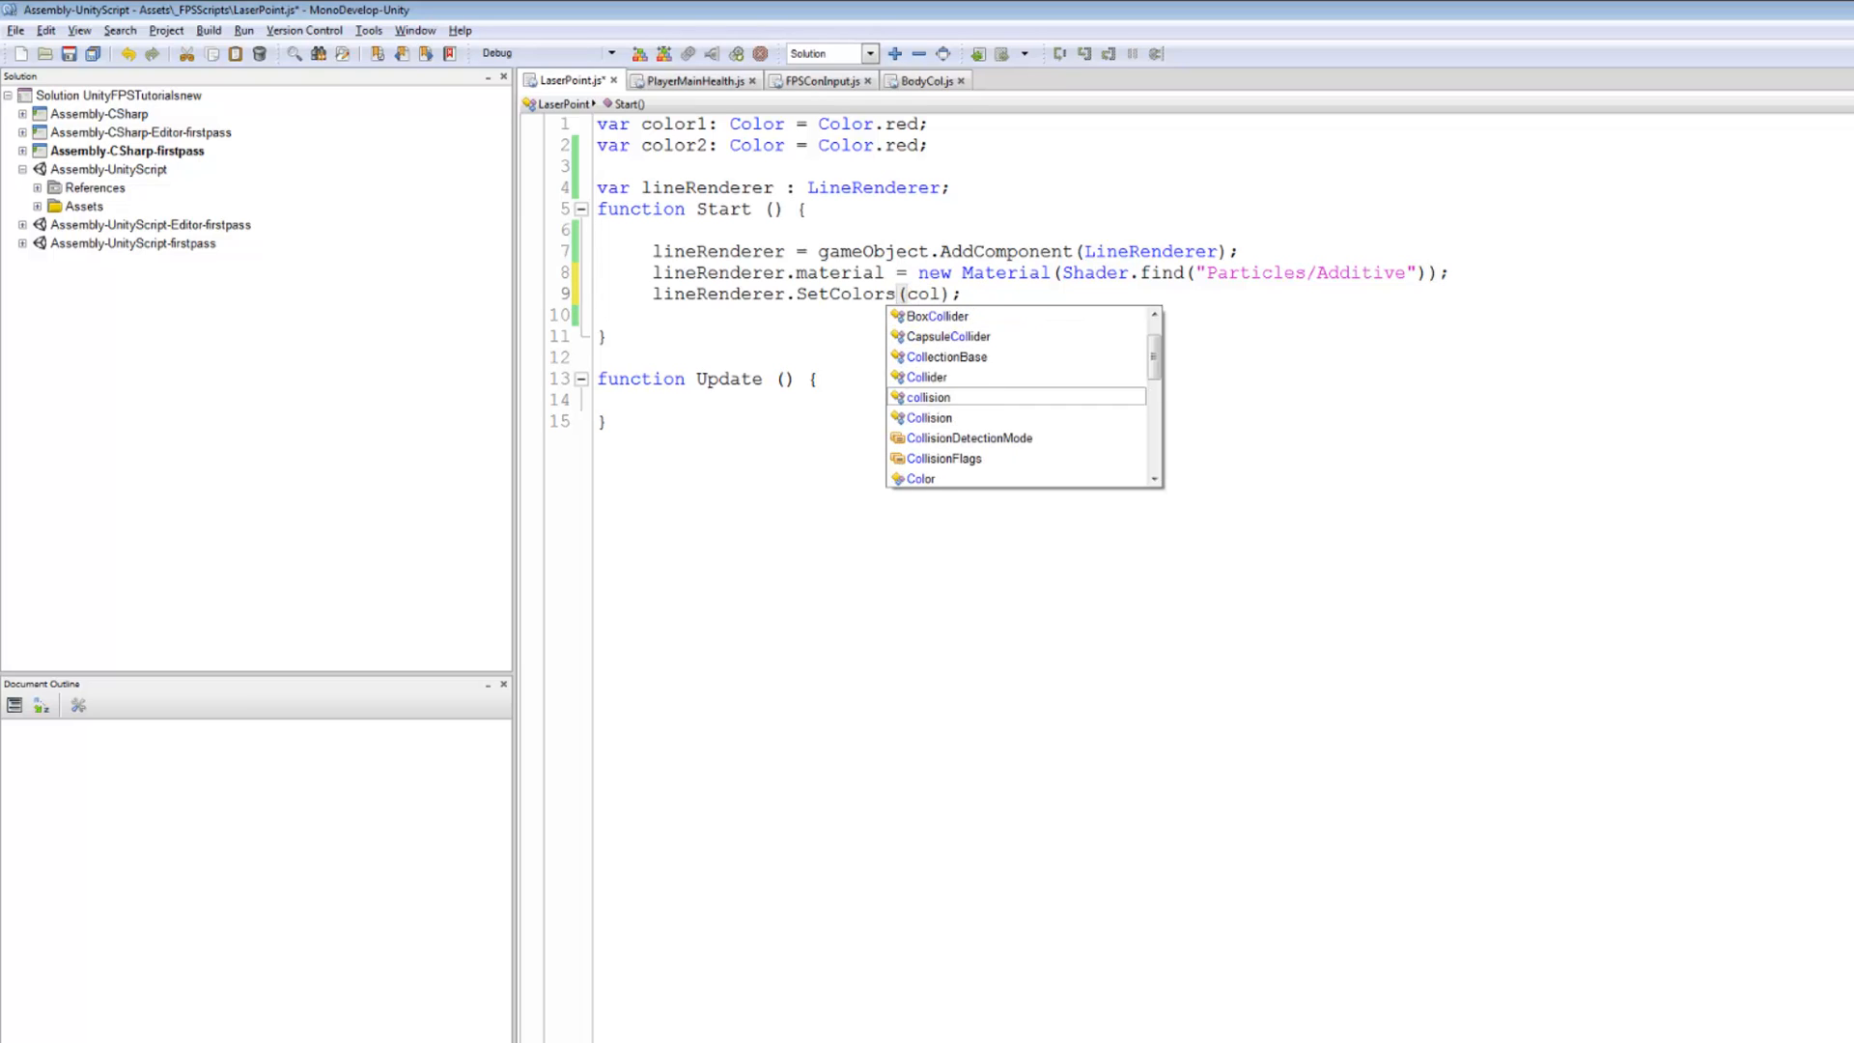
{"action": "type", "text": "or"}
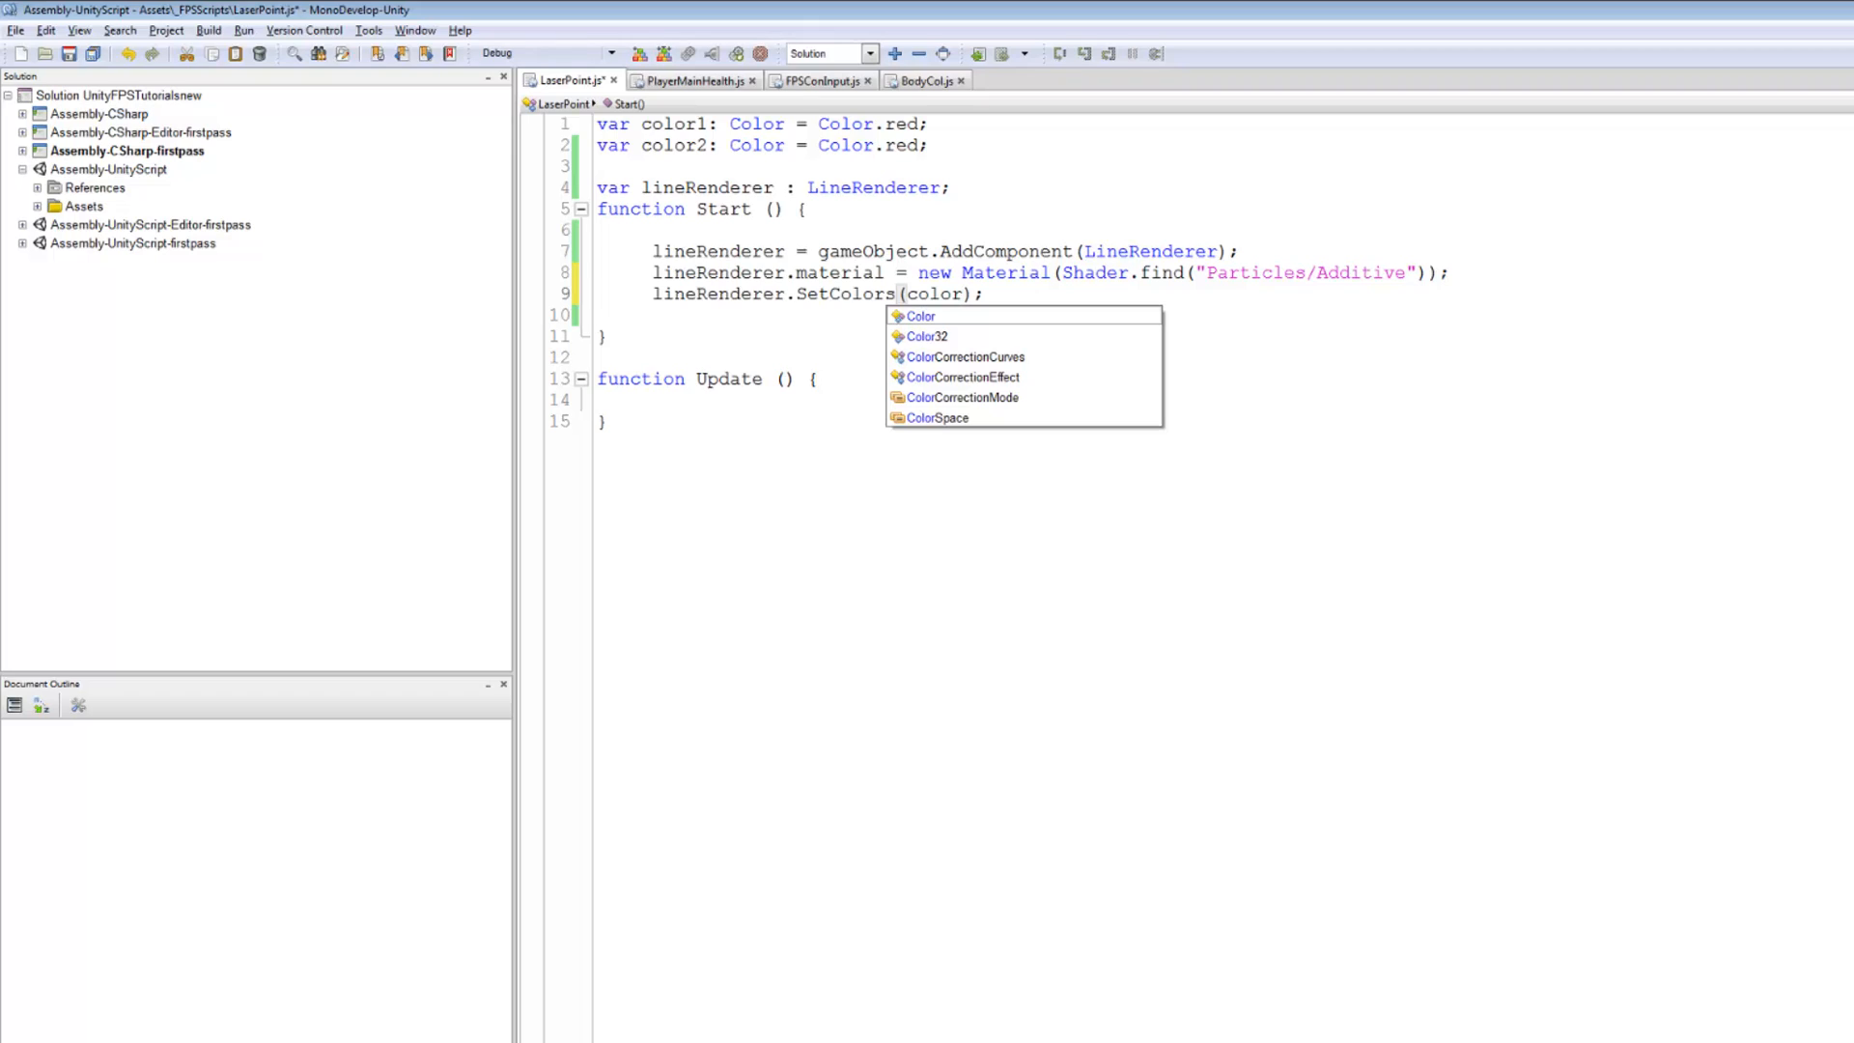
{"action": "type", "text": "1"}
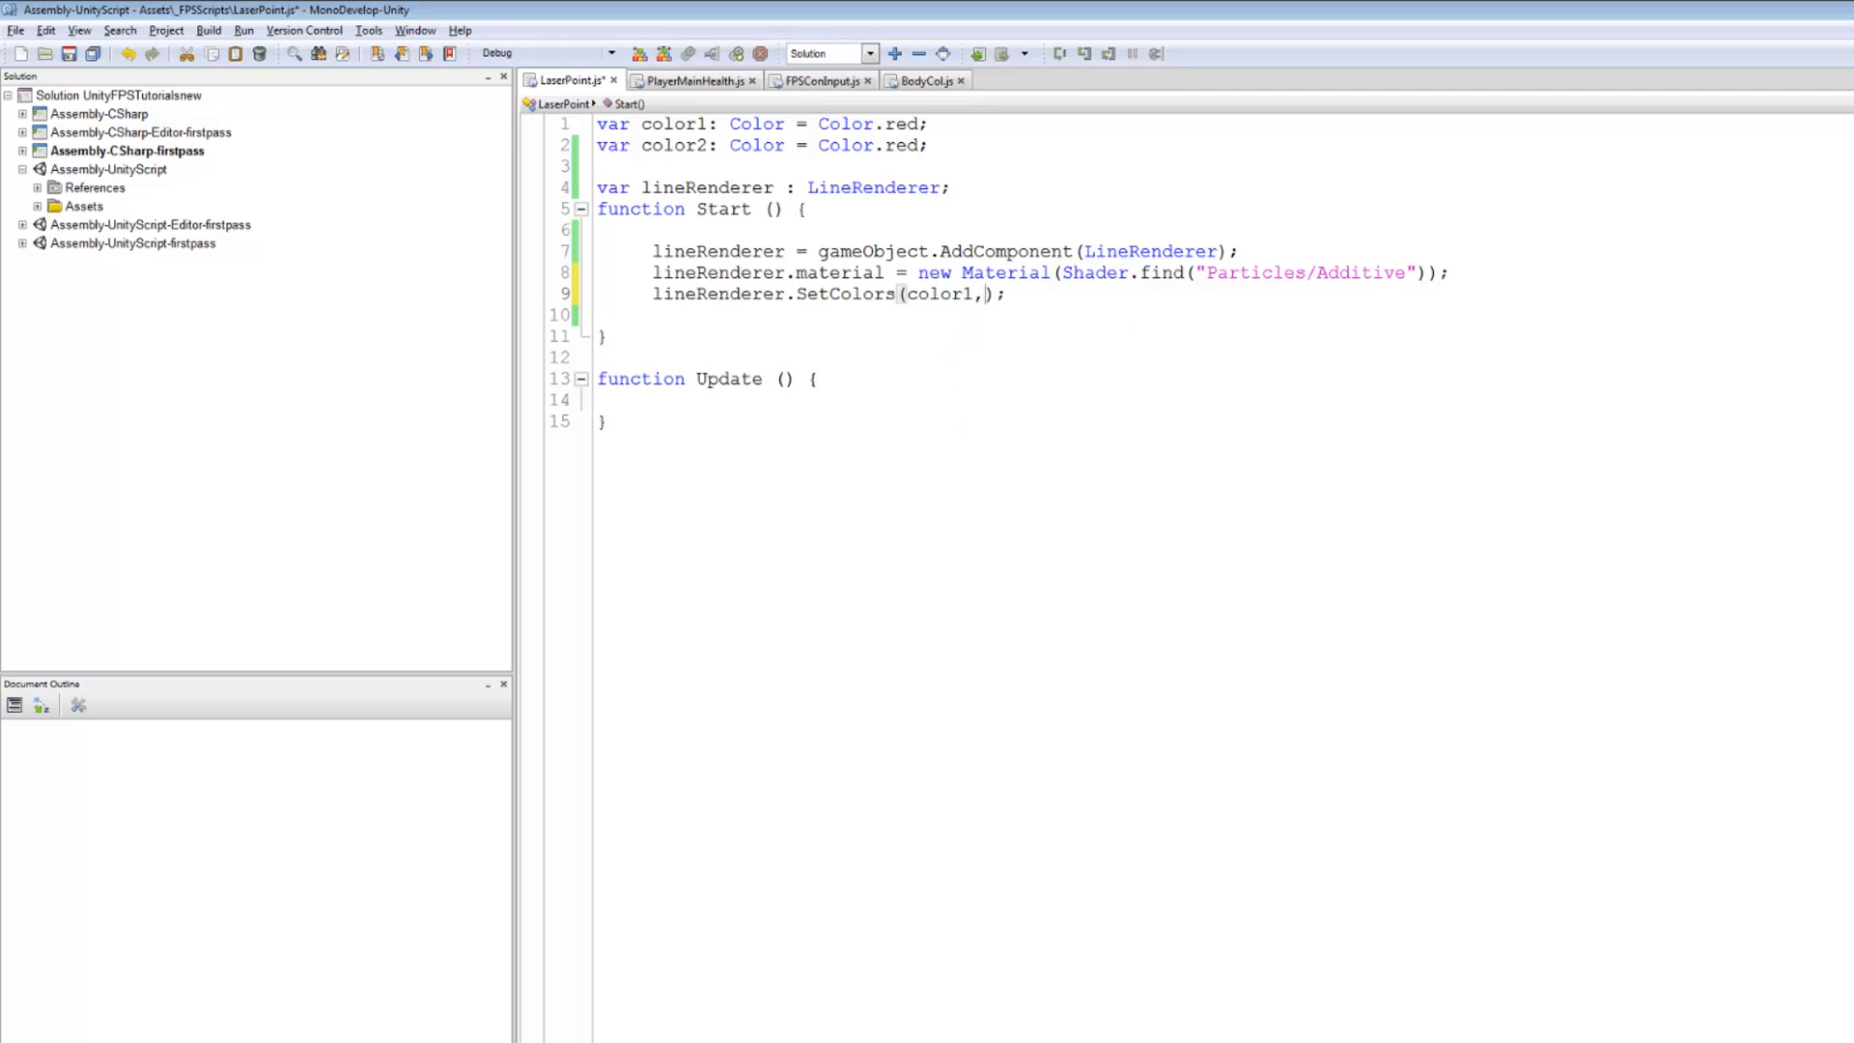
{"action": "type", "text": ", Co"}
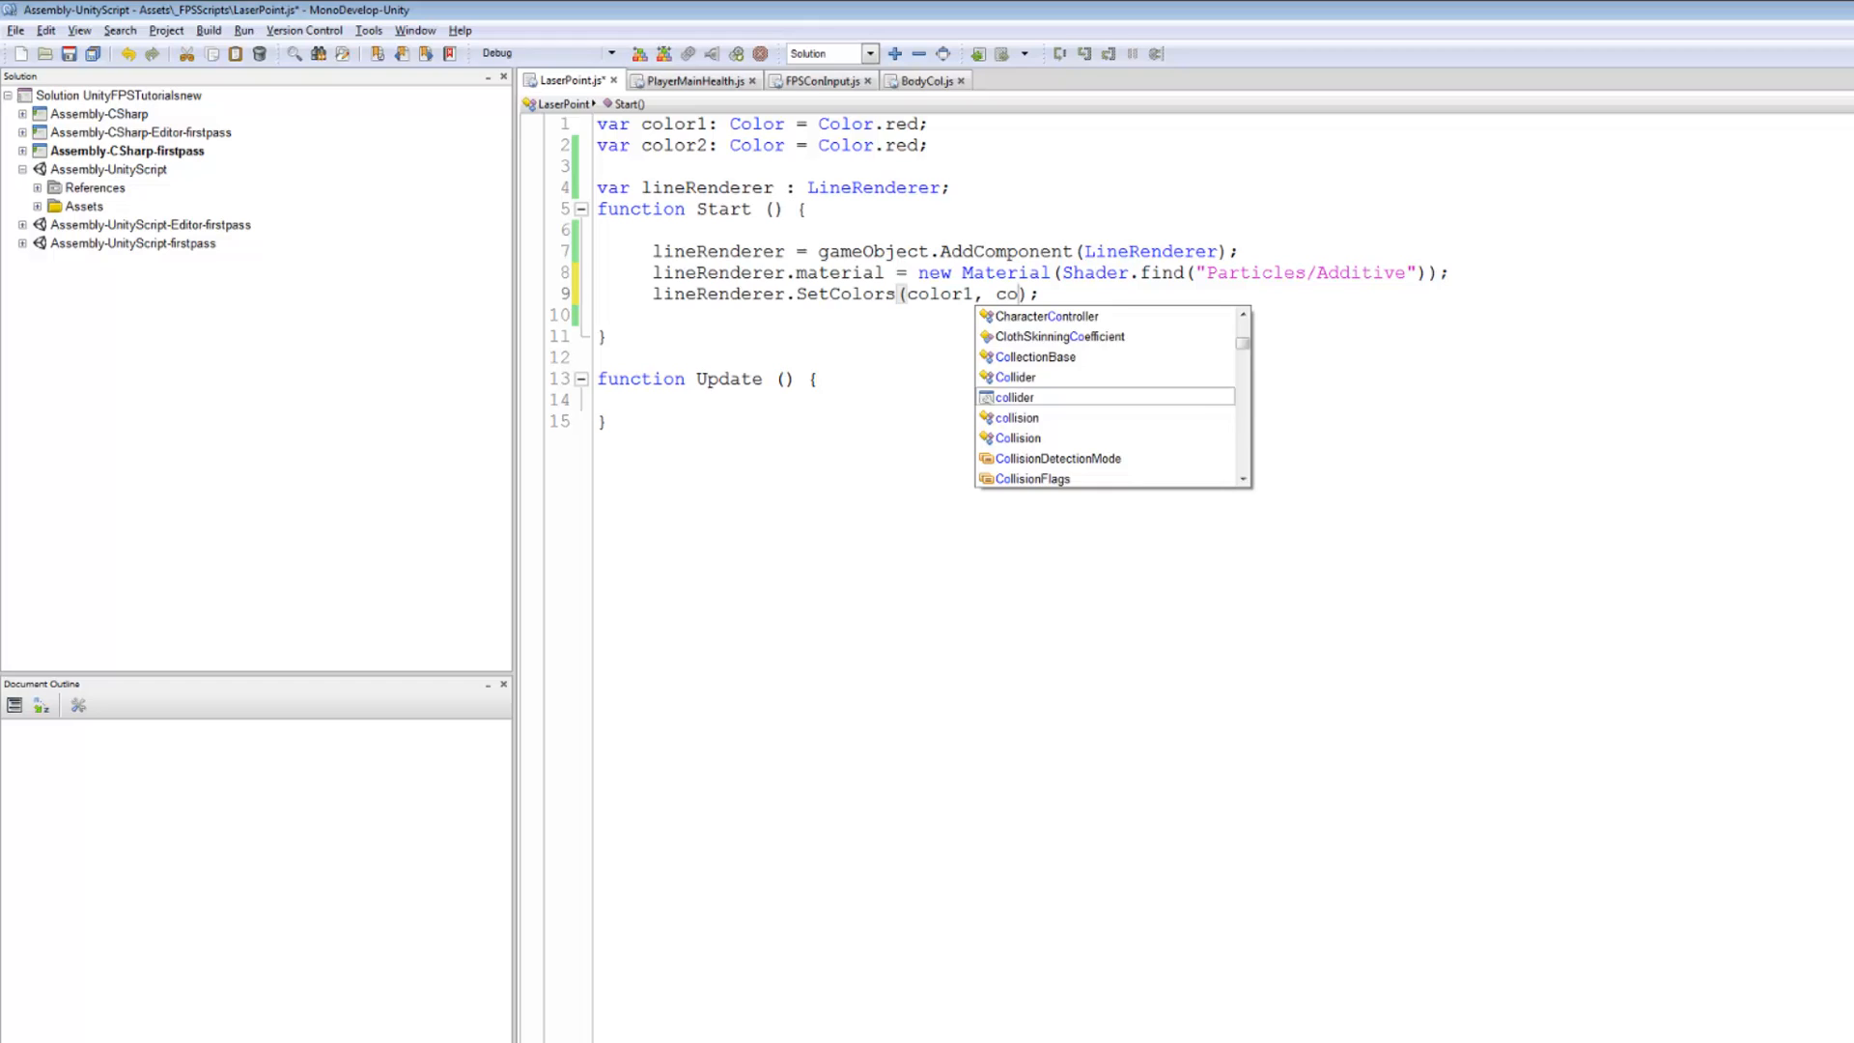
{"action": "type", "text": "l"}
{"action": "key", "text": "Down"}
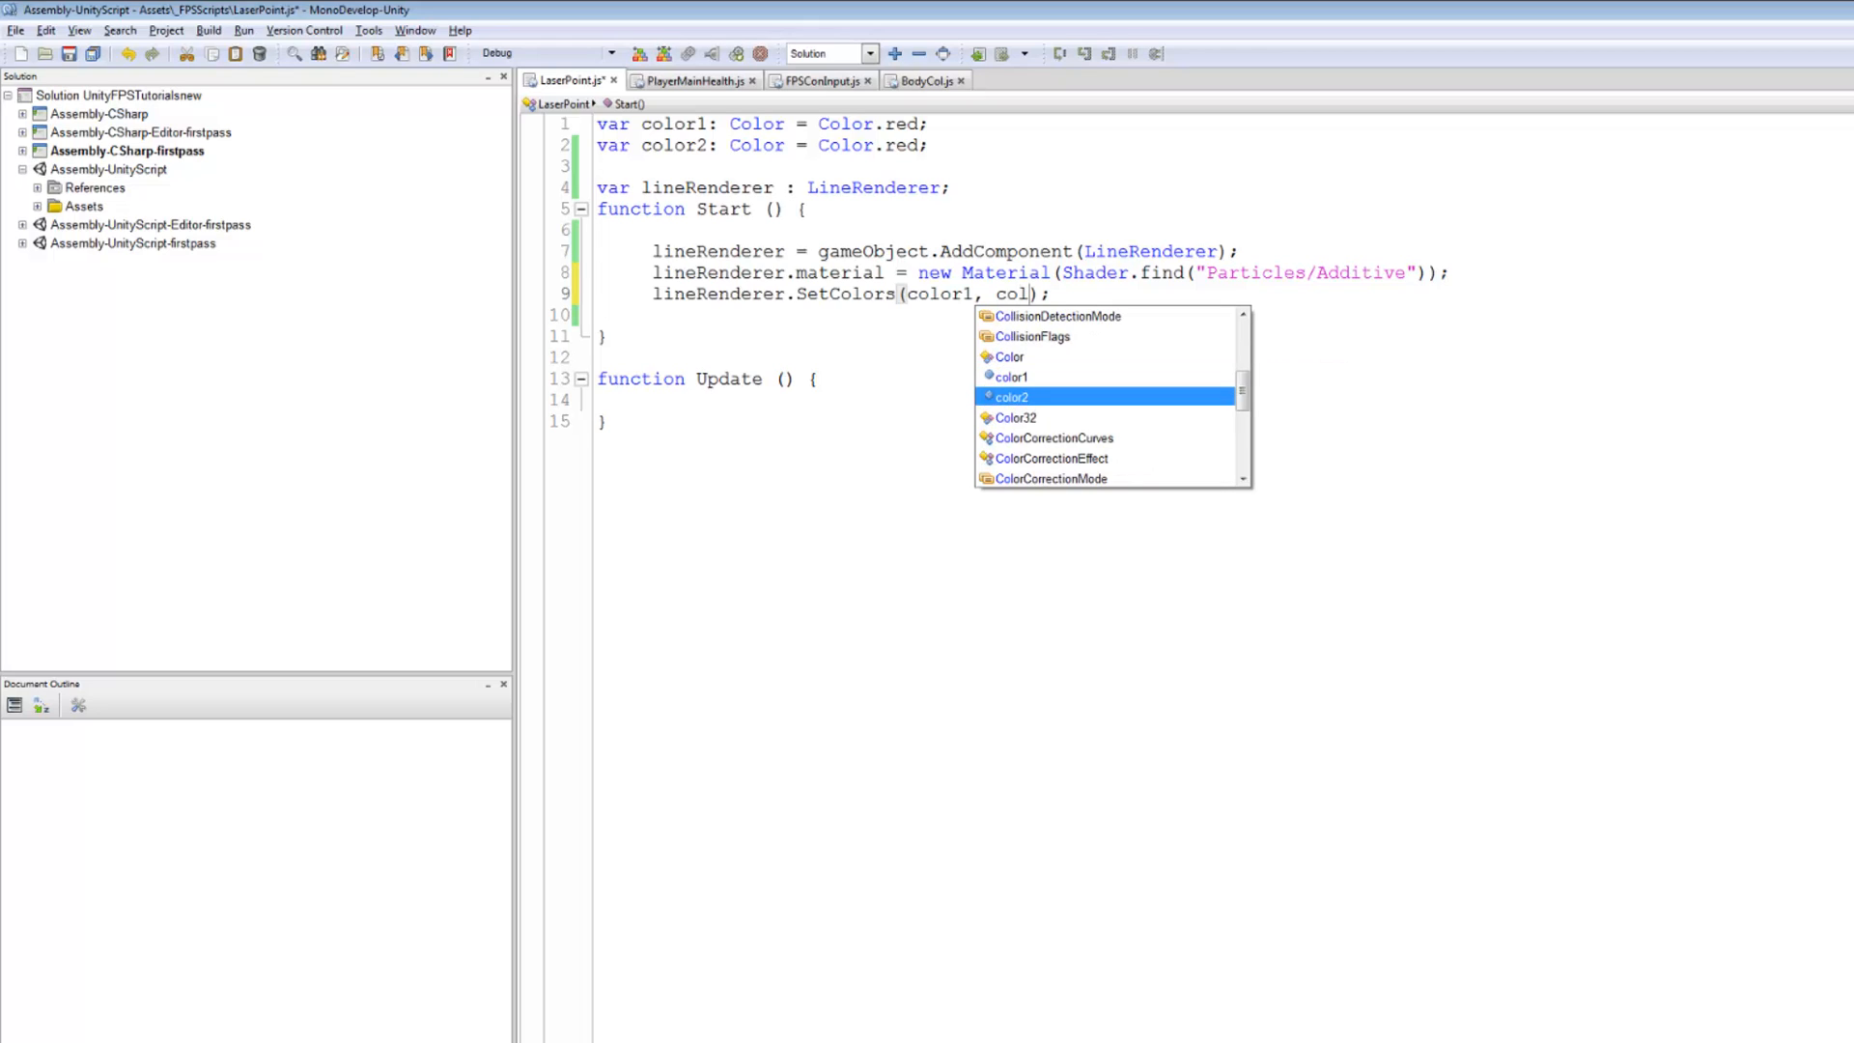
{"action": "key", "text": "Return"}
{"action": "key", "text": "End"}
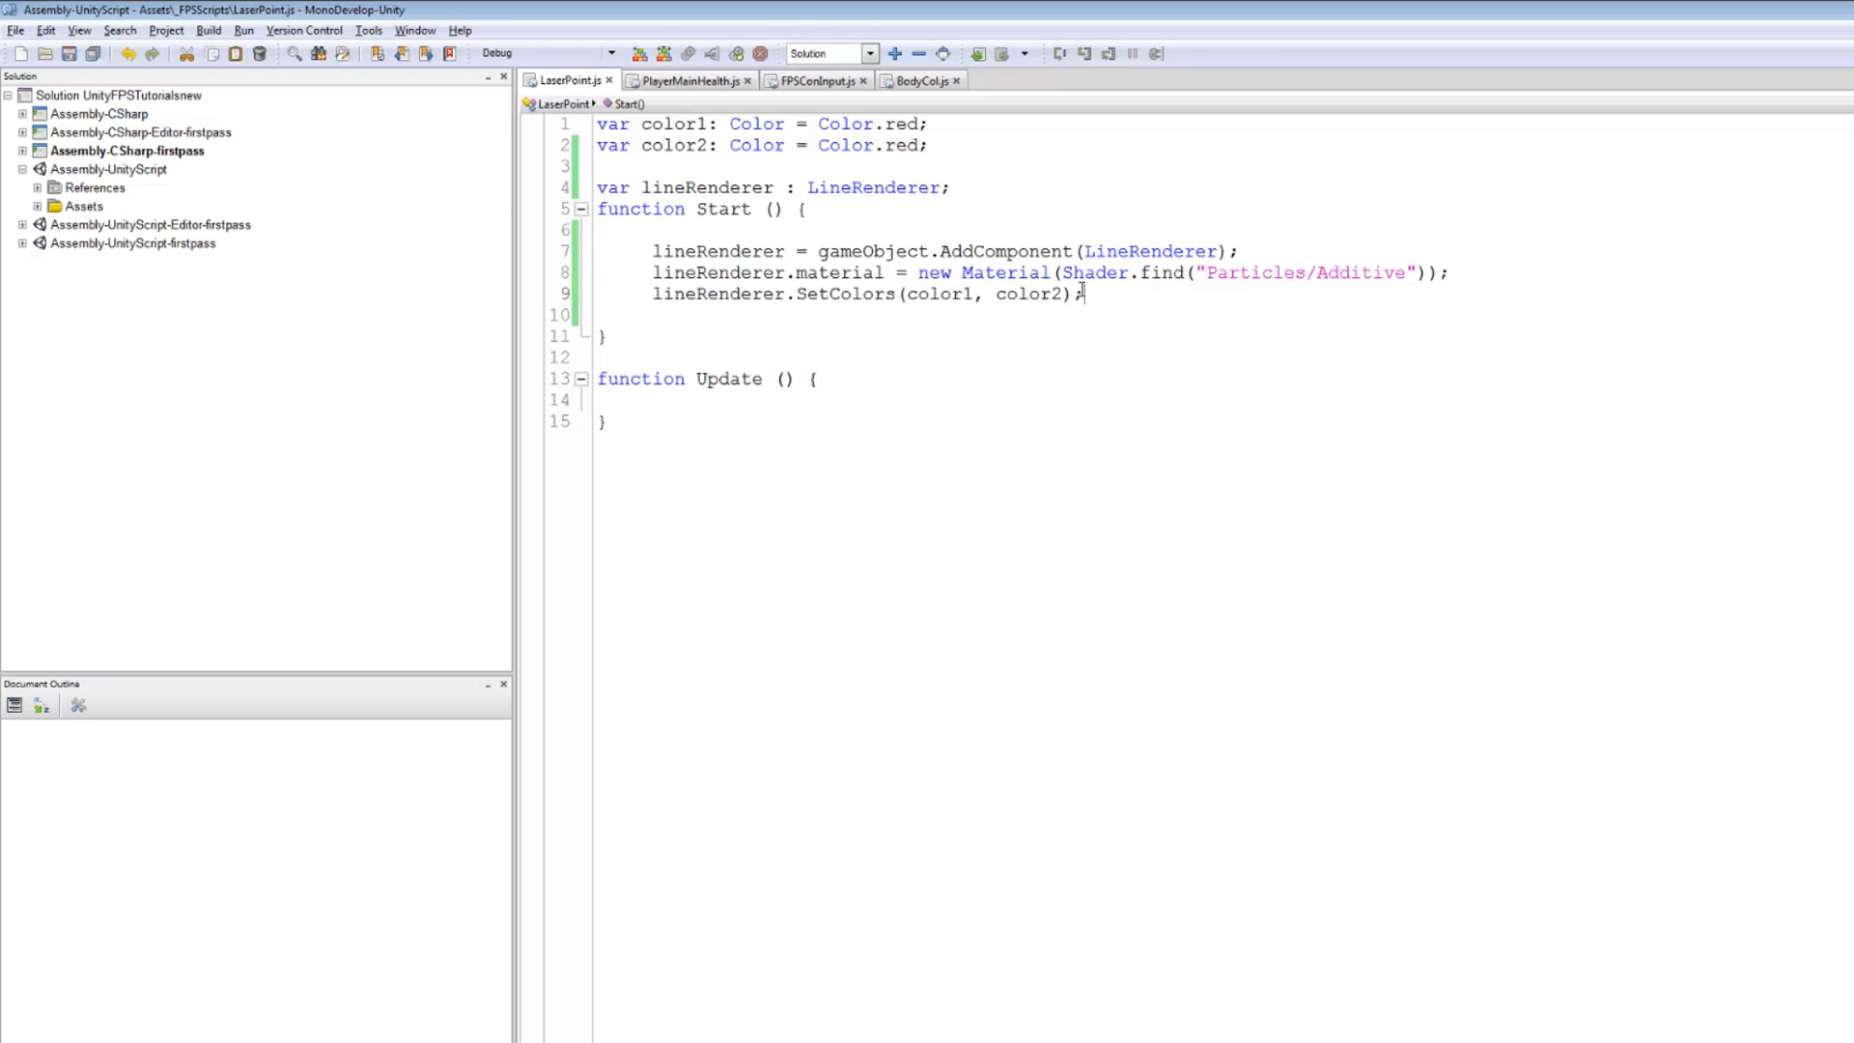
{"action": "key", "text": "Return"}
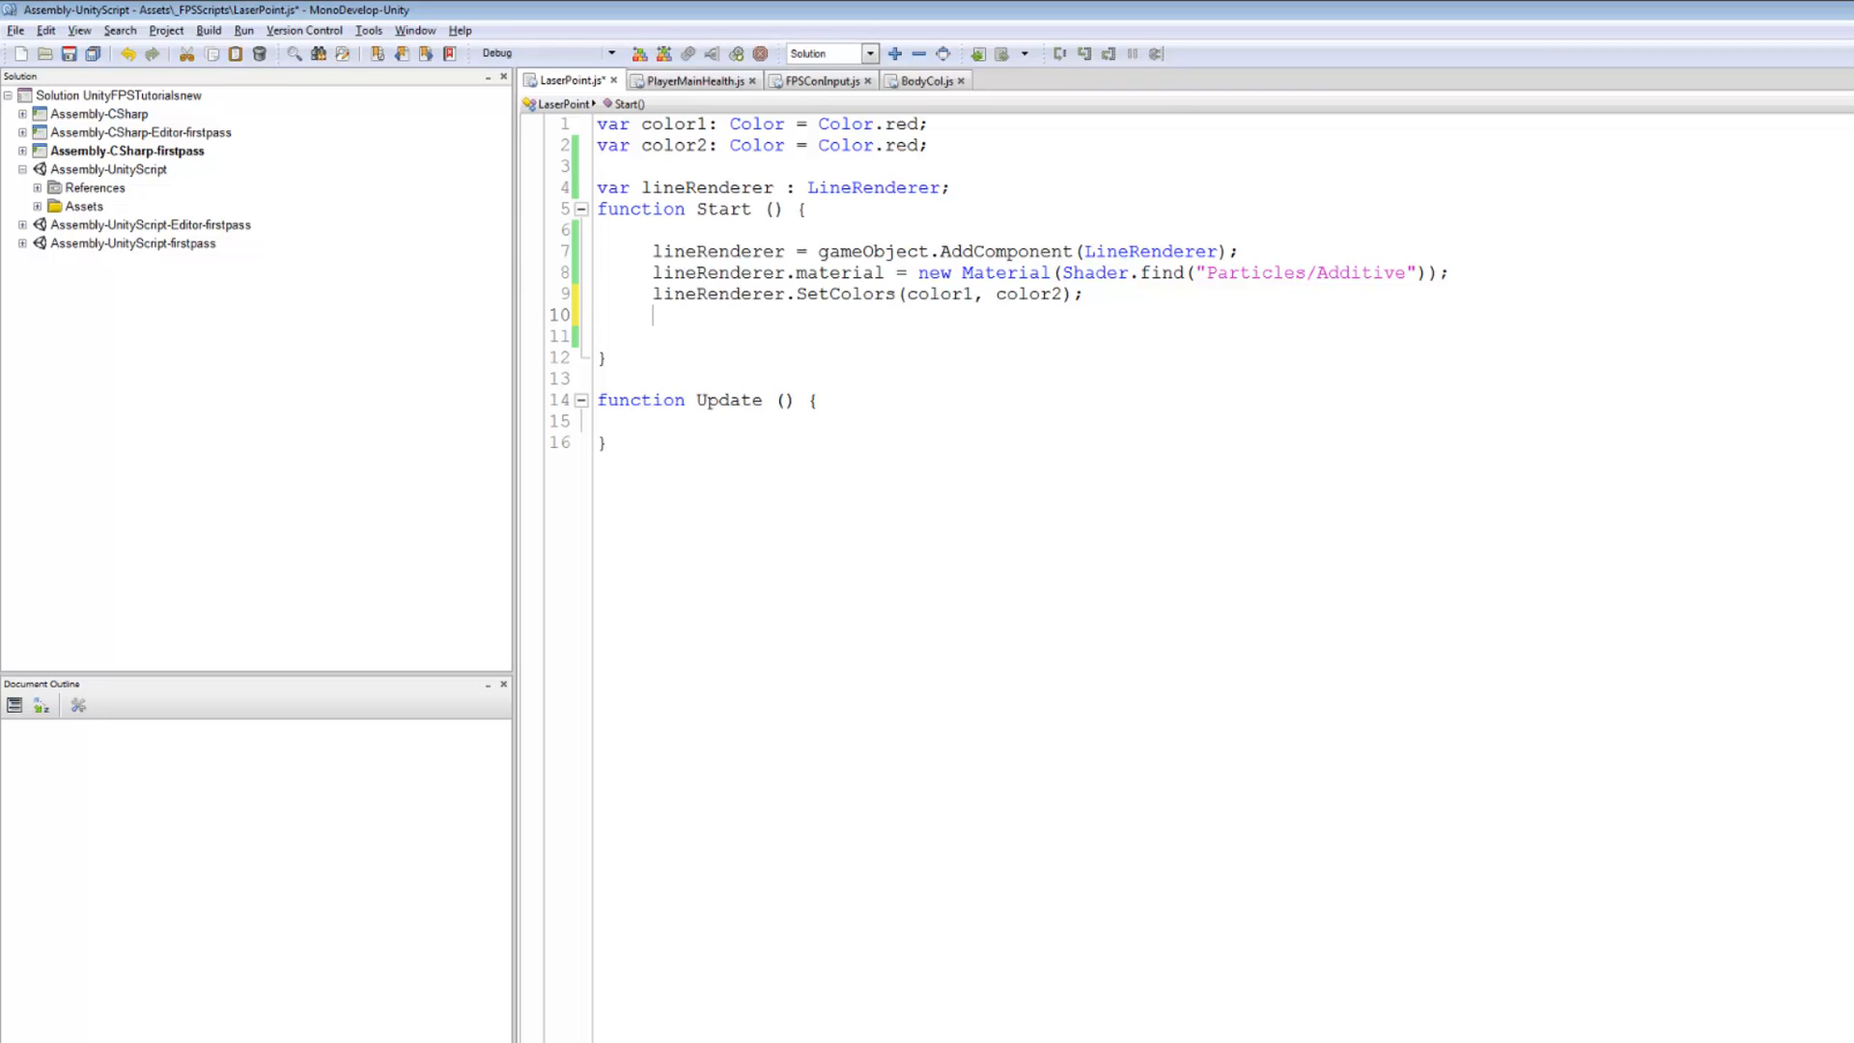
{"action": "type", "text": "lind"}
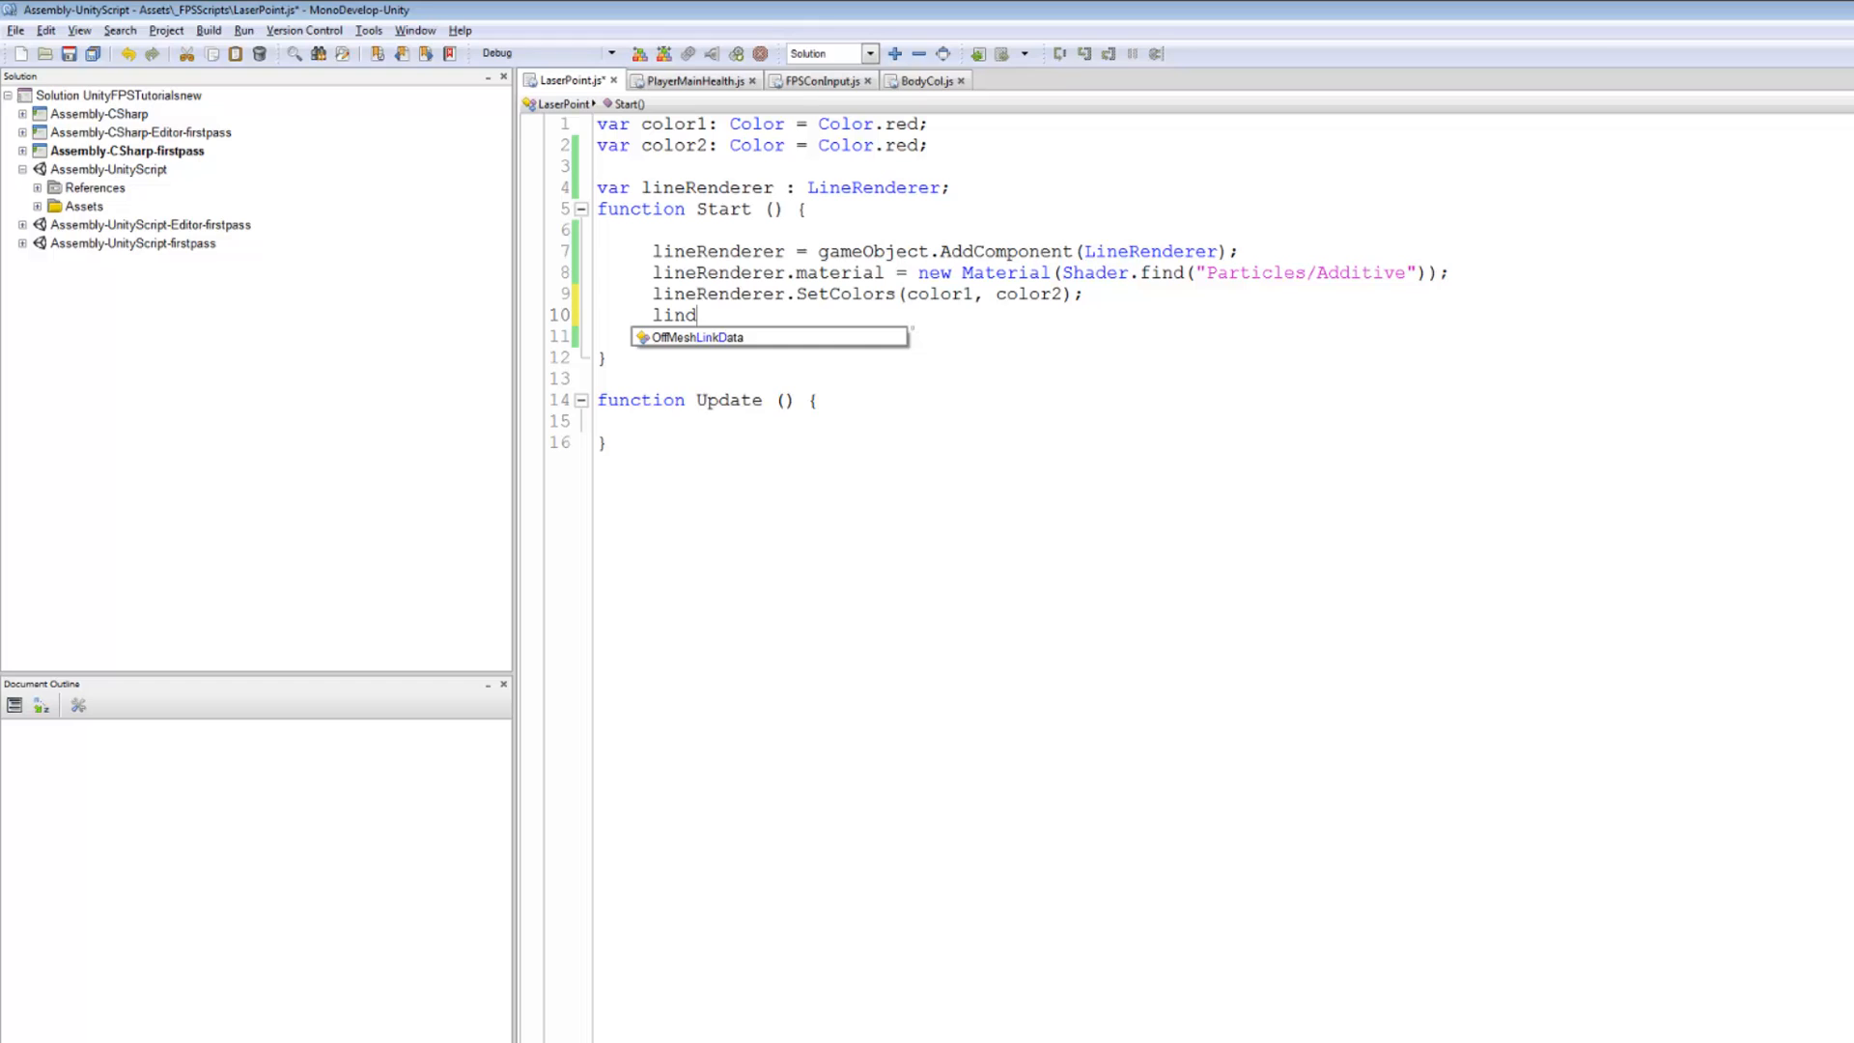
Write lineRenderer.SetWidth(1,1); on line 10 and move to a new line.
{"action": "key", "text": "BackSpace"}
{"action": "type", "text": "n"}
{"action": "key", "text": "Down"}
{"action": "key", "text": "Return"}
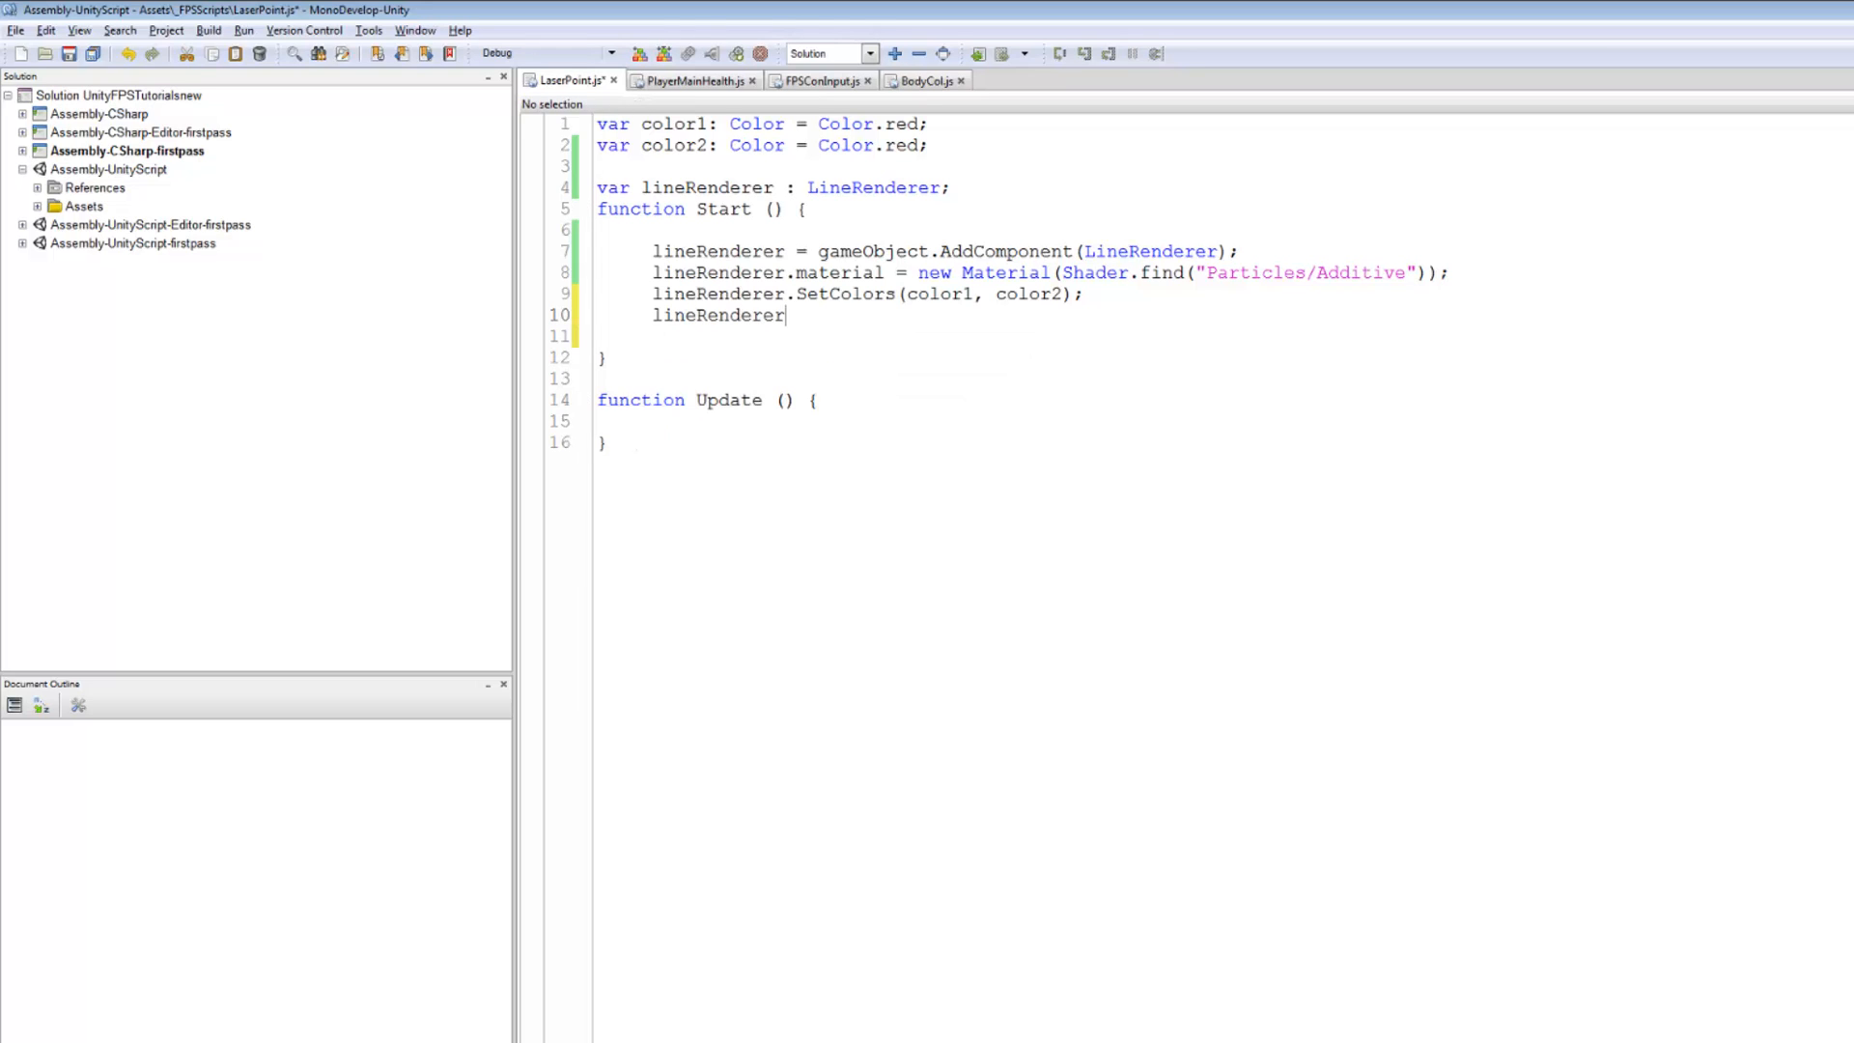
{"action": "type", "text": ".se"}
{"action": "key", "text": "Down"}
{"action": "key", "text": "Down"}
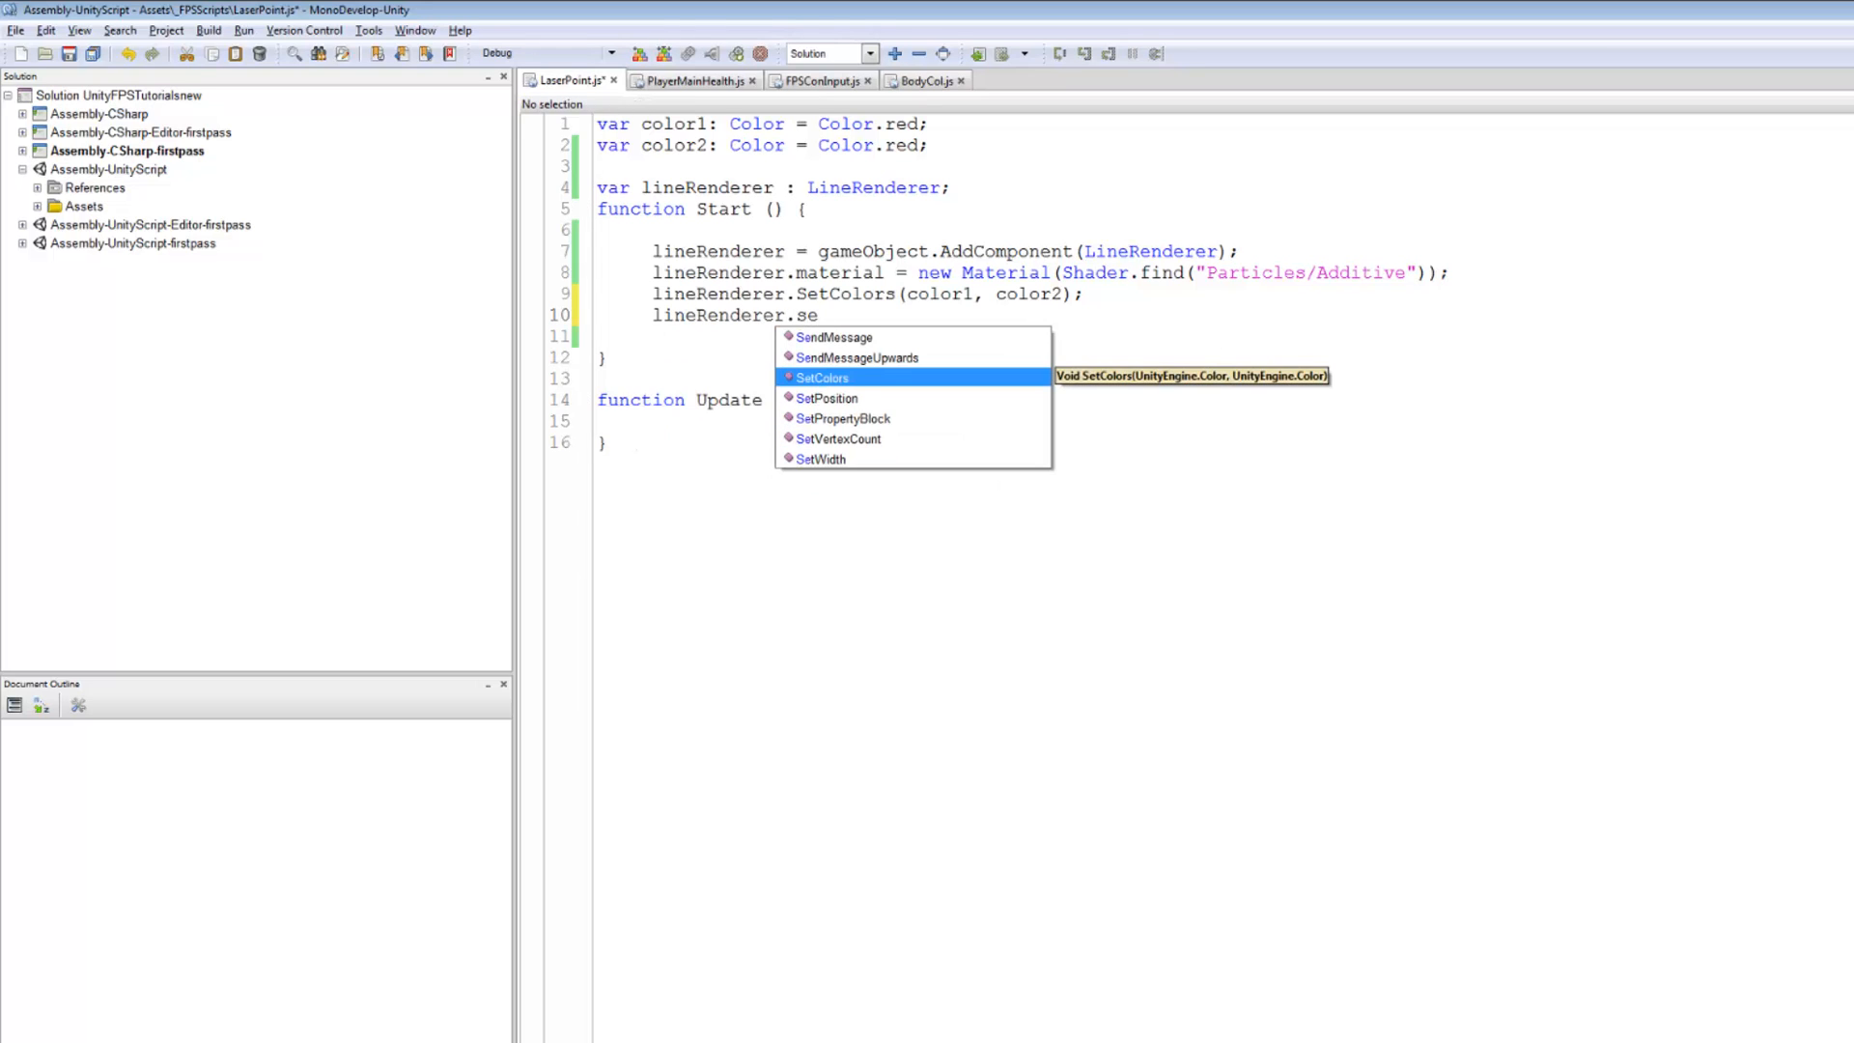
{"action": "key", "text": "Down"}
{"action": "key", "text": "Down"}
{"action": "key", "text": "Down"}
{"action": "key", "text": "Down"}
{"action": "key", "text": "Return"}
{"action": "type", "text": "()"}
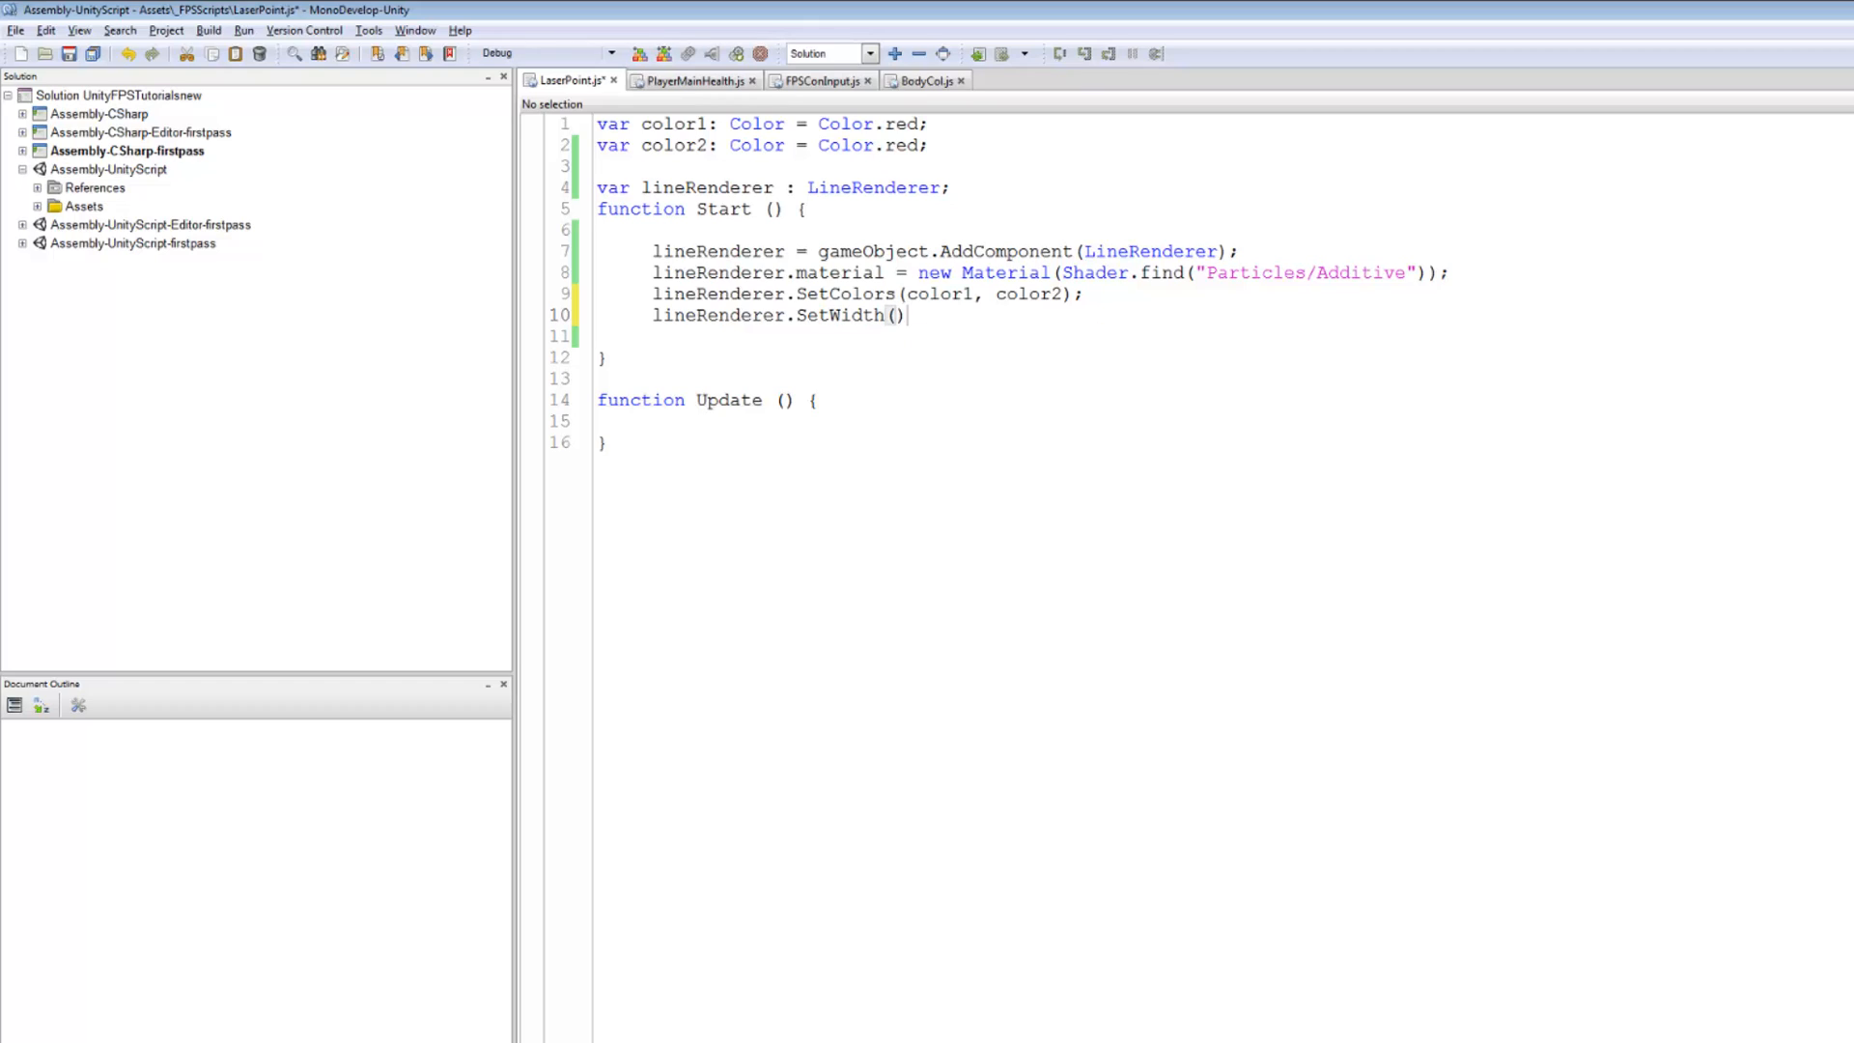
{"action": "type", "text": ";"}
{"action": "key", "text": "Left"}
{"action": "key", "text": "Left"}
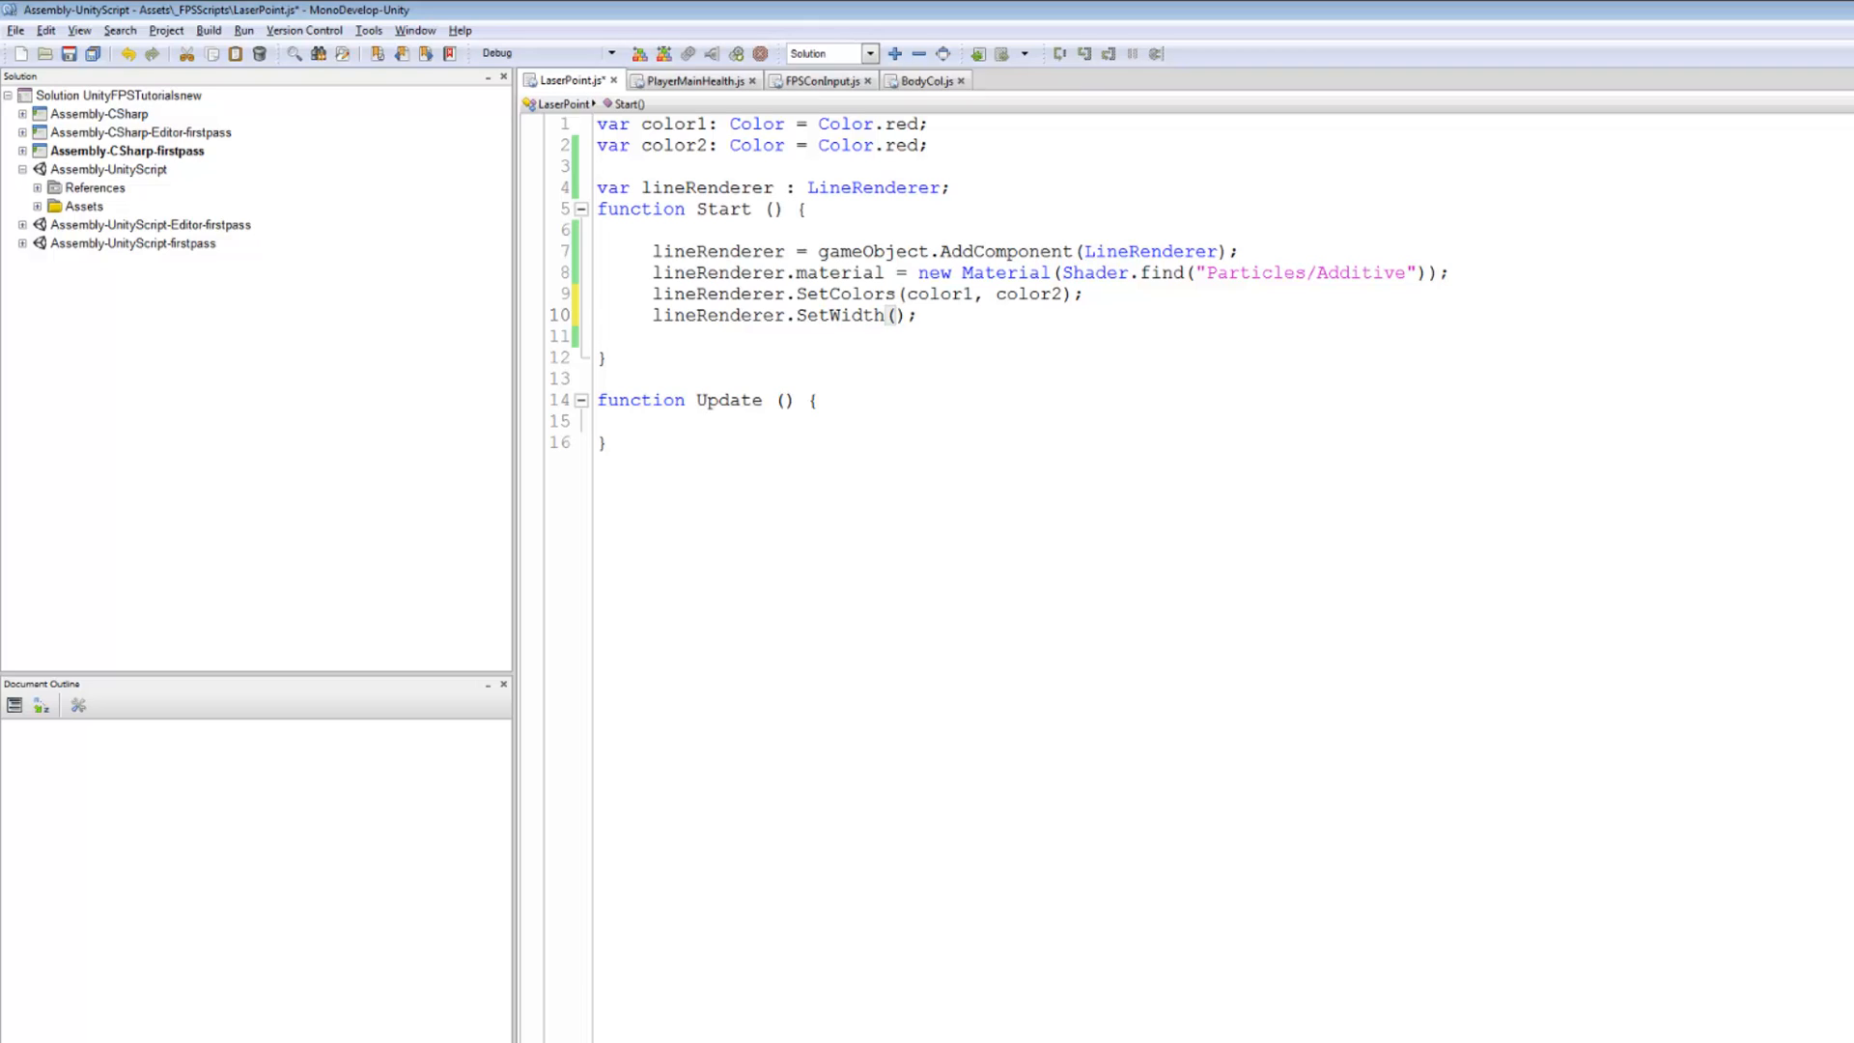
{"action": "type", "text": "1,1"}
{"action": "key", "text": "Down"}
{"action": "type", "text": "line"}
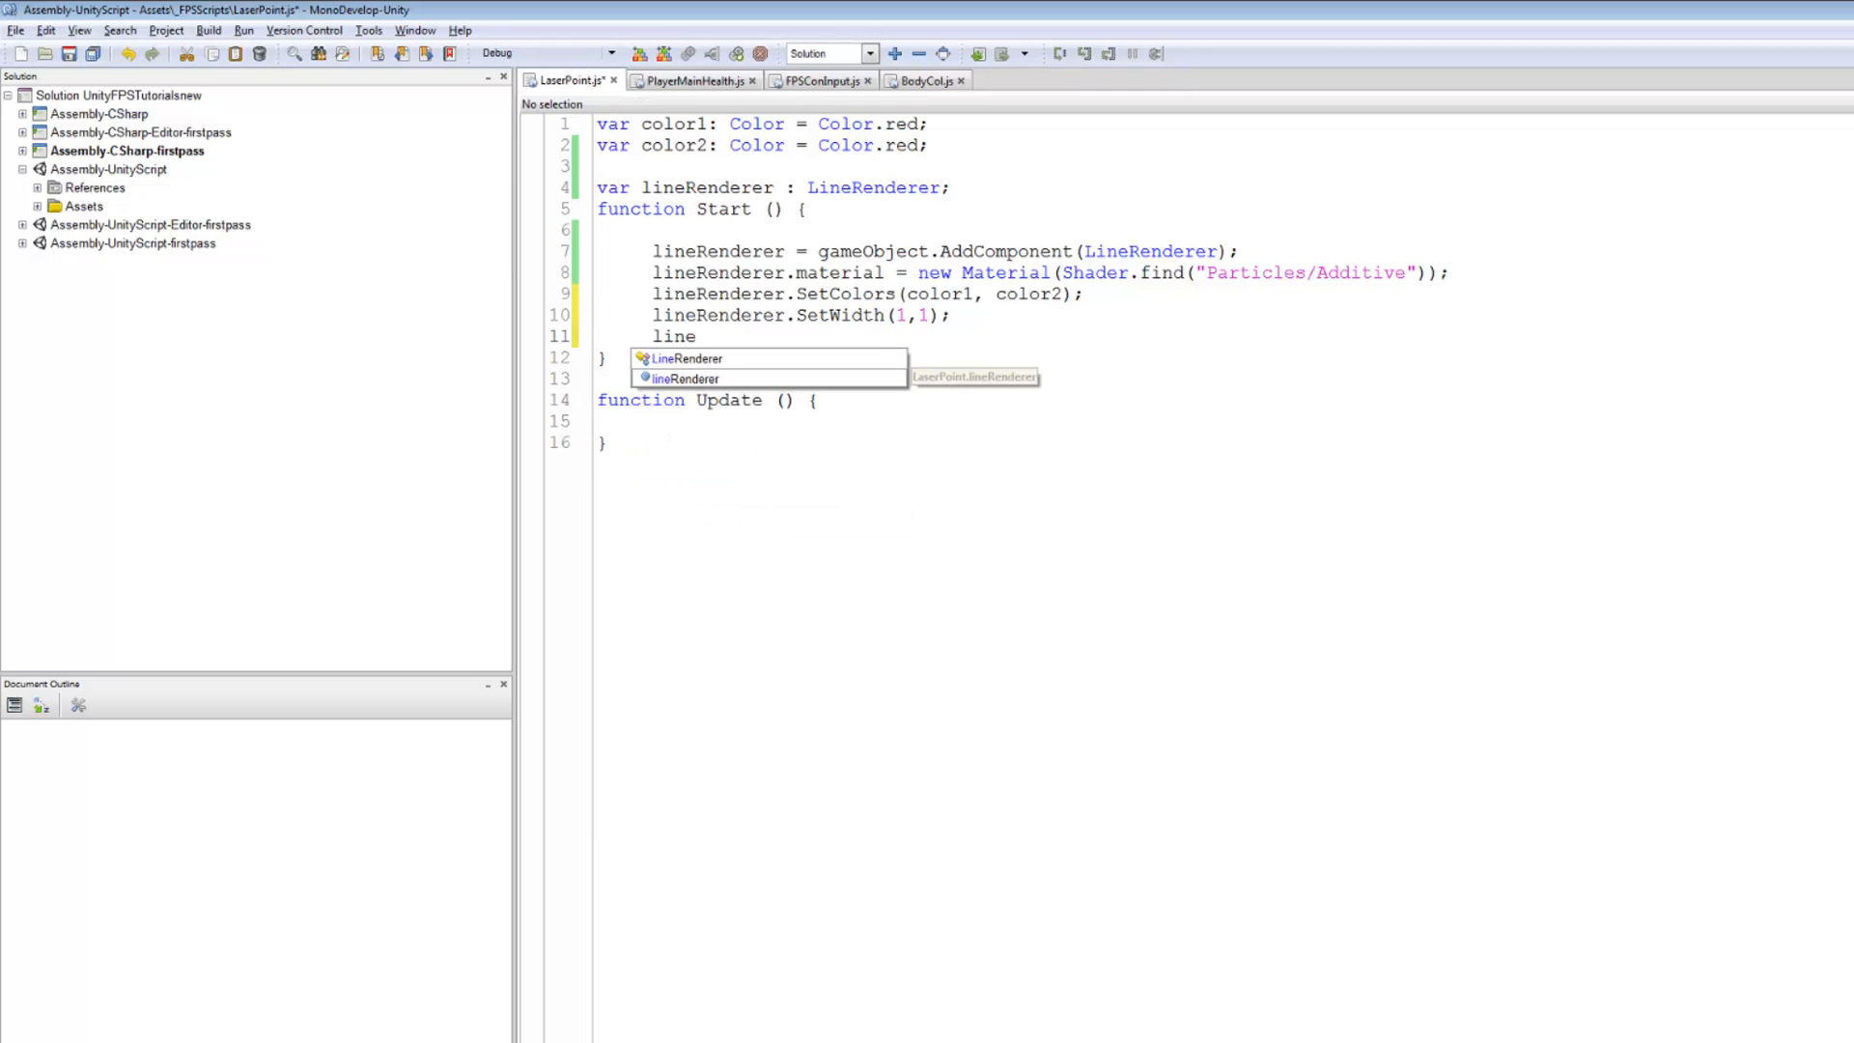
Write lineRenderer.SetVertexCount on line 11 using autocomplete.
{"action": "key", "text": "Down"}
{"action": "key", "text": "Return"}
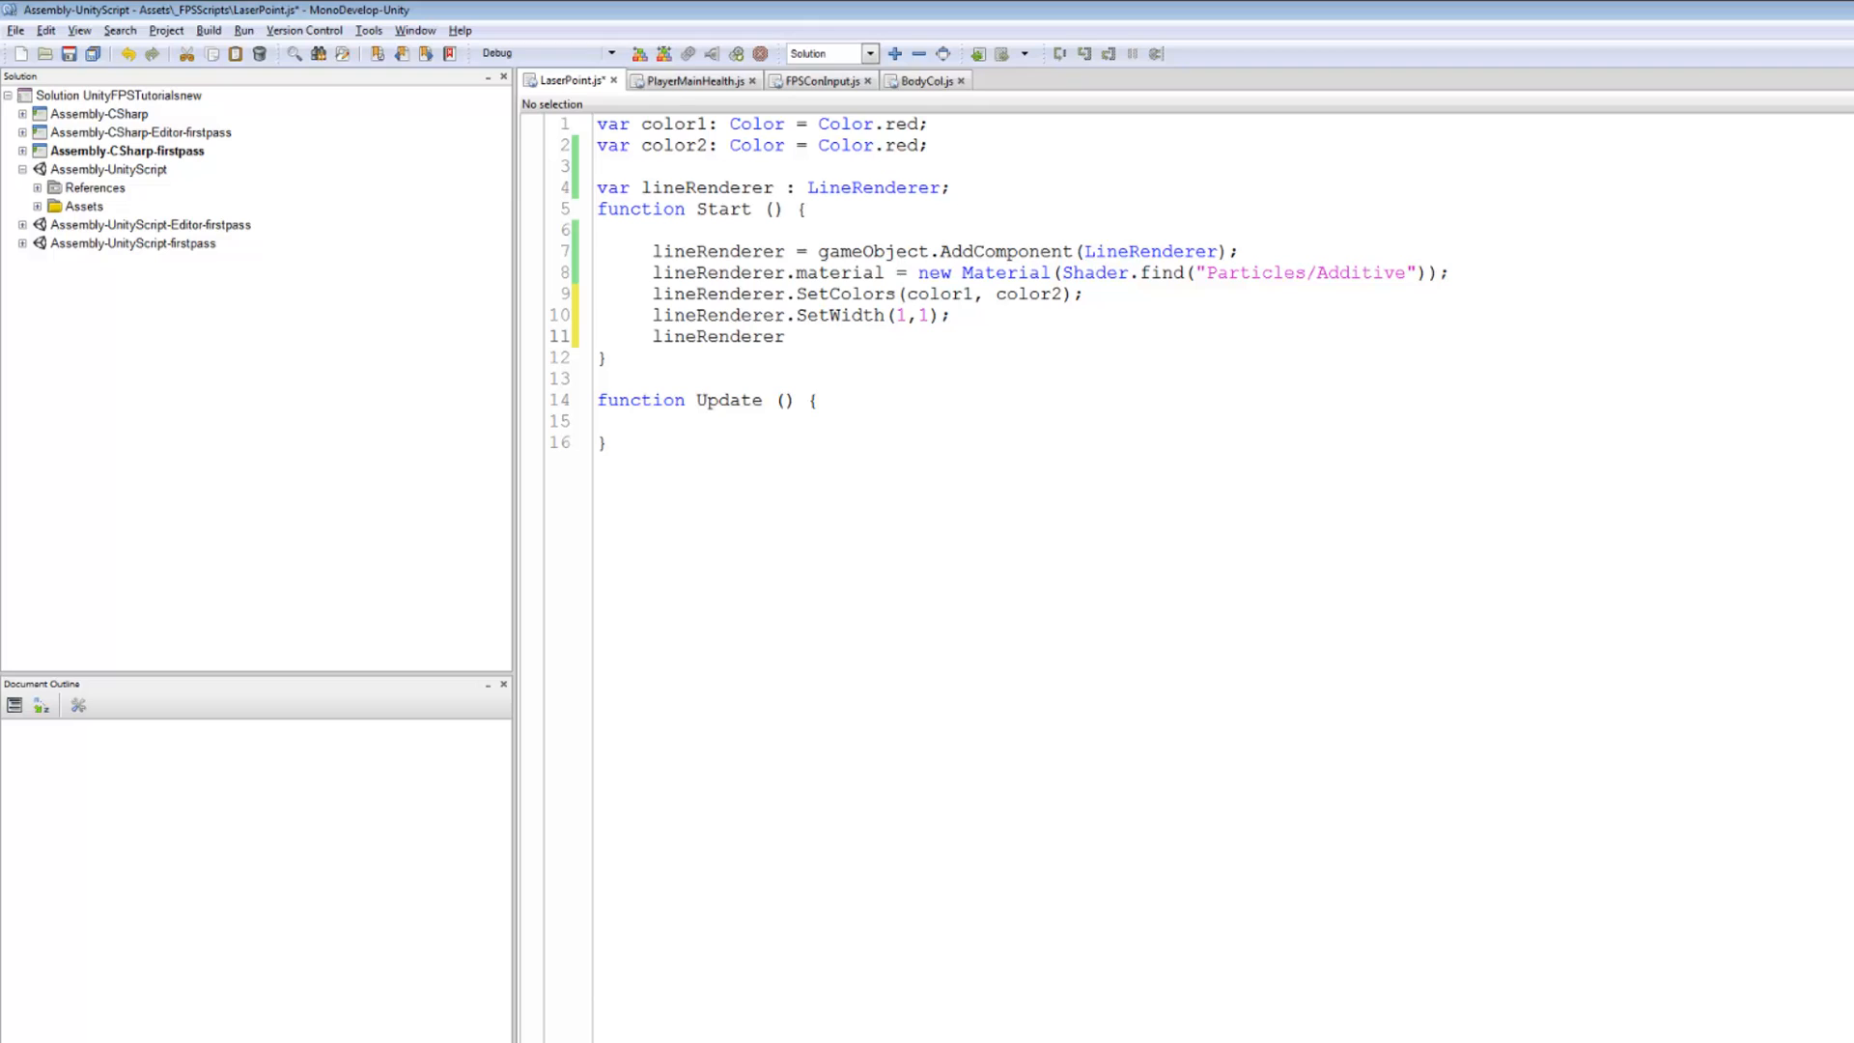
{"action": "type", "text": "."}
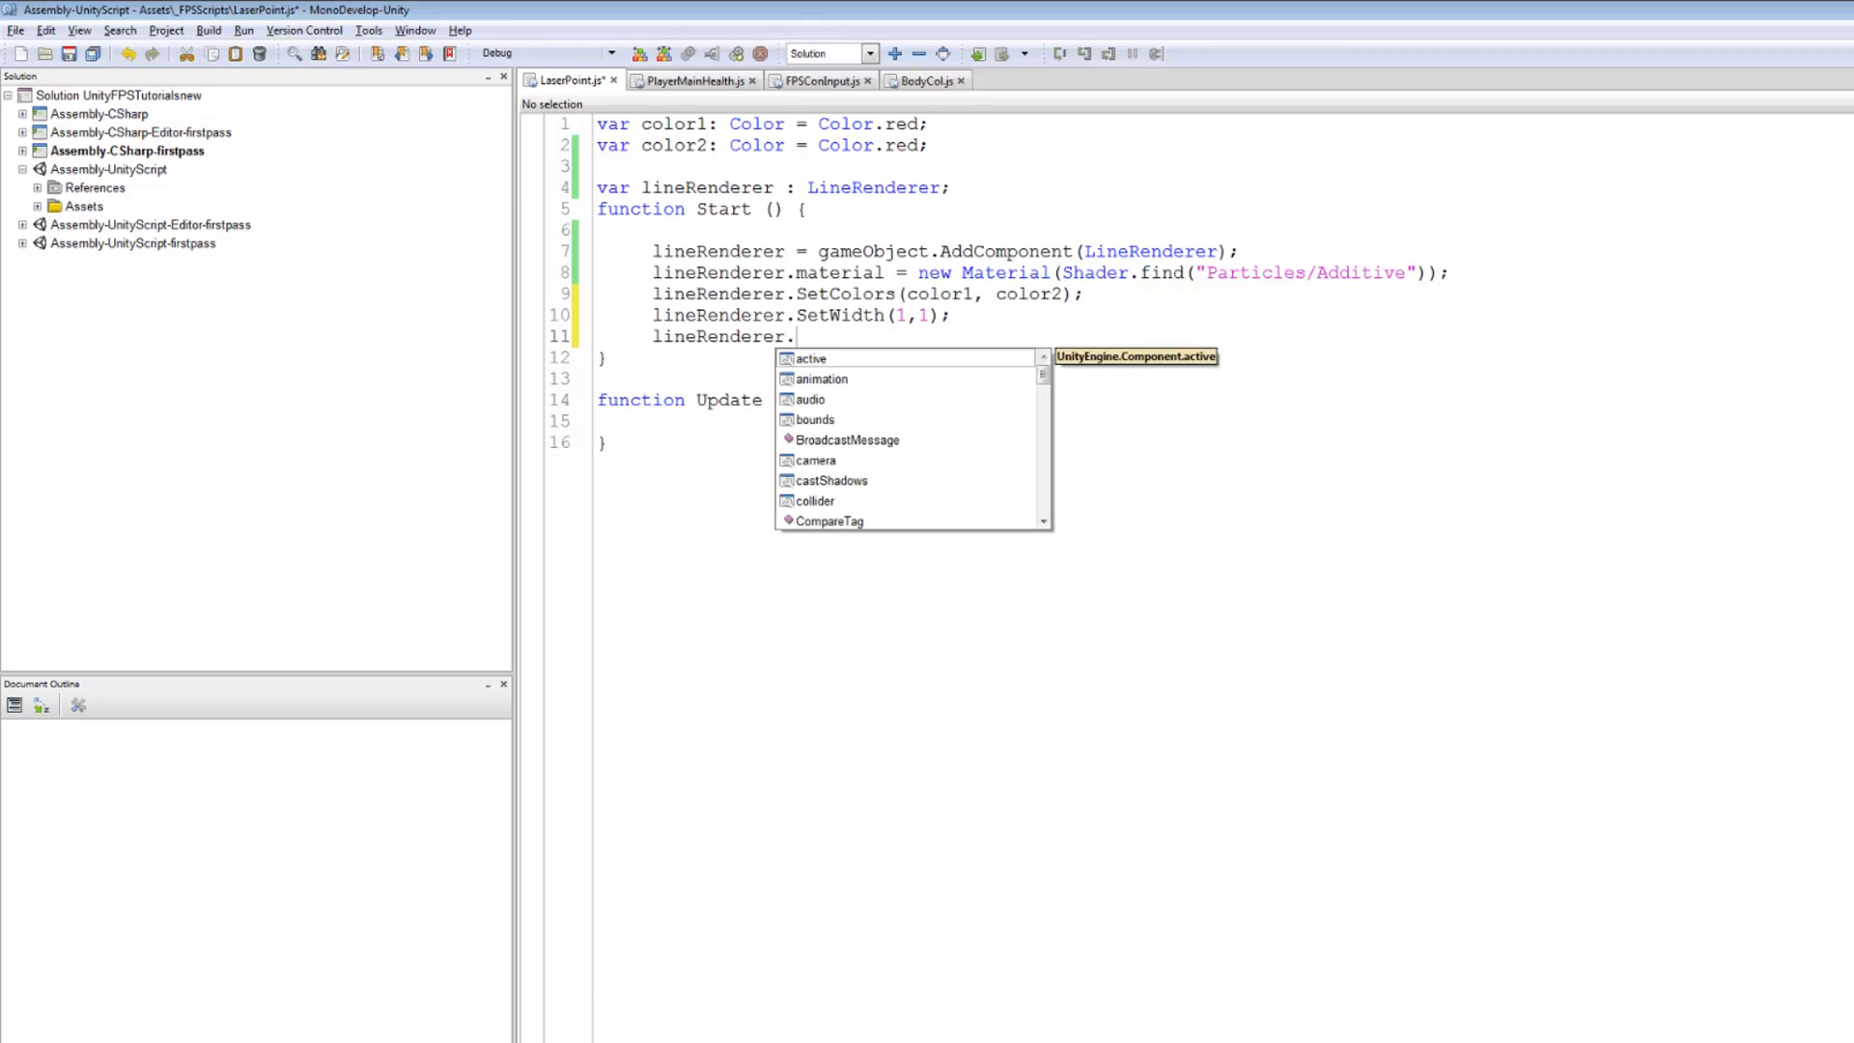
{"action": "type", "text": "seg"}
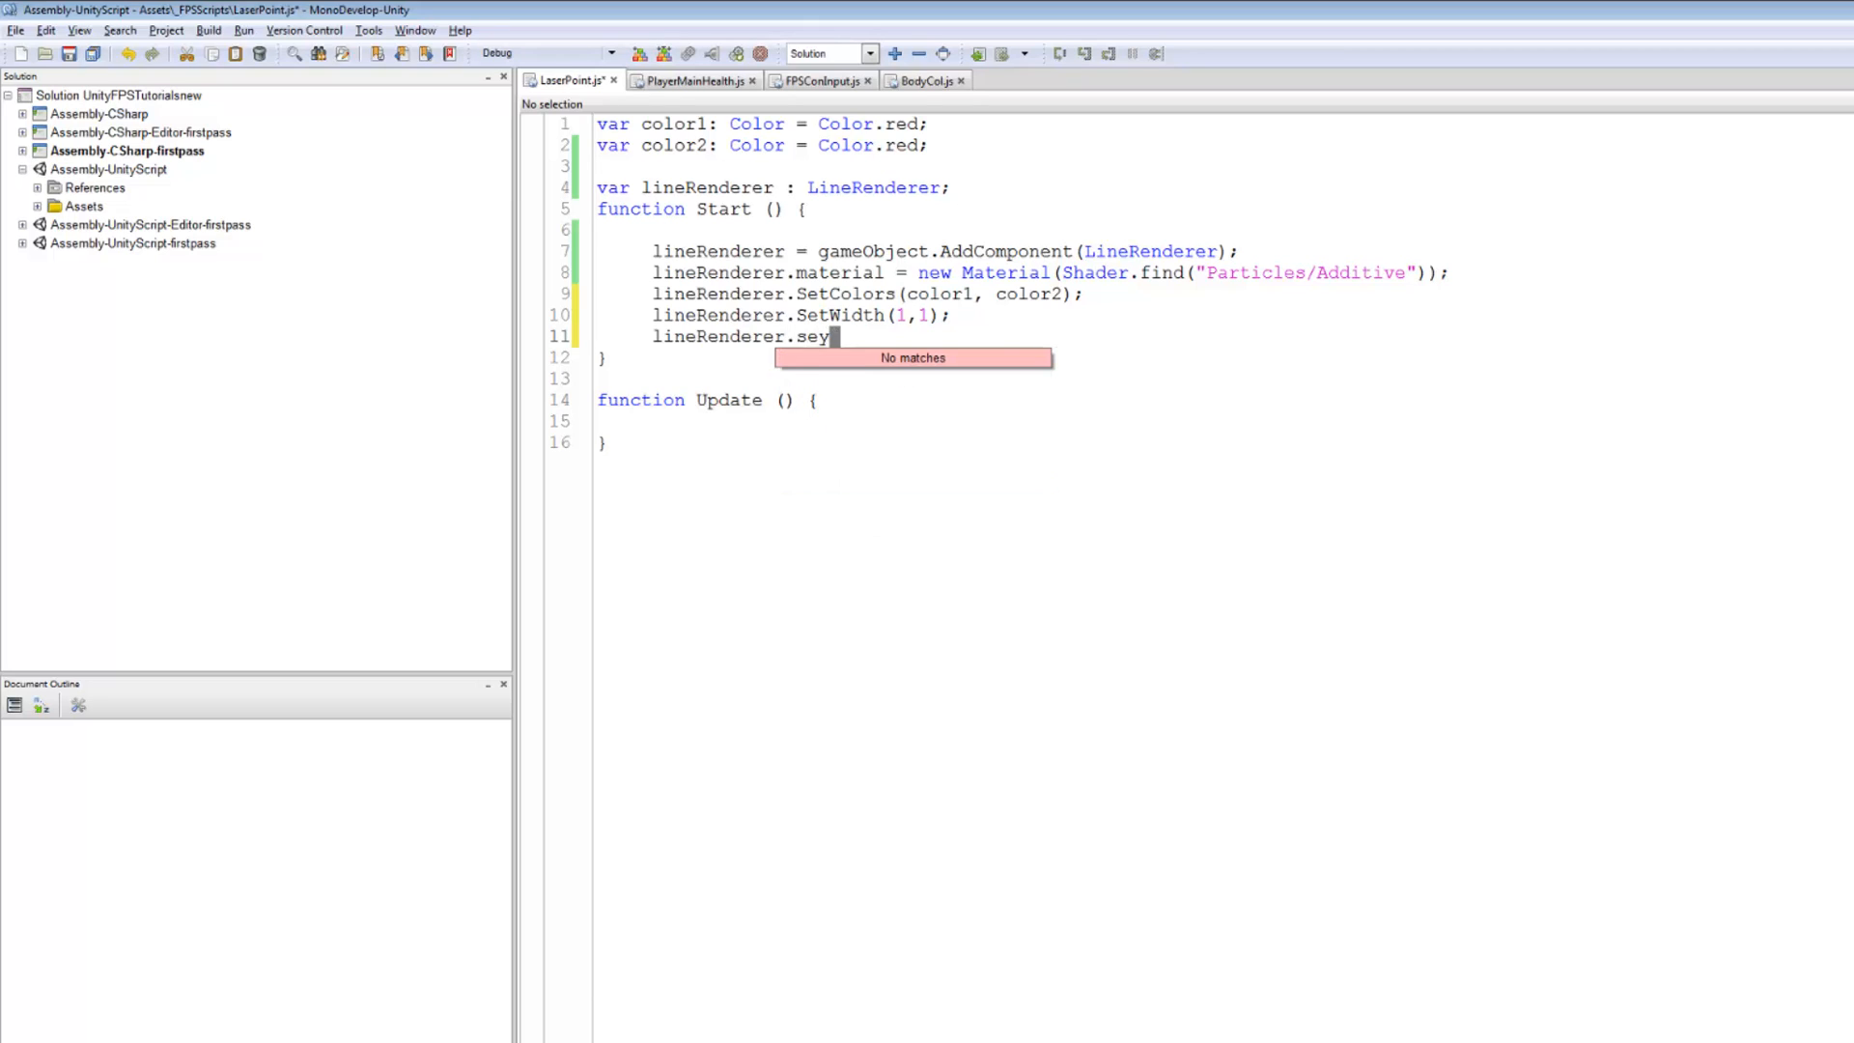
{"action": "key", "text": "BackSpace"}
{"action": "type", "text": "t"}
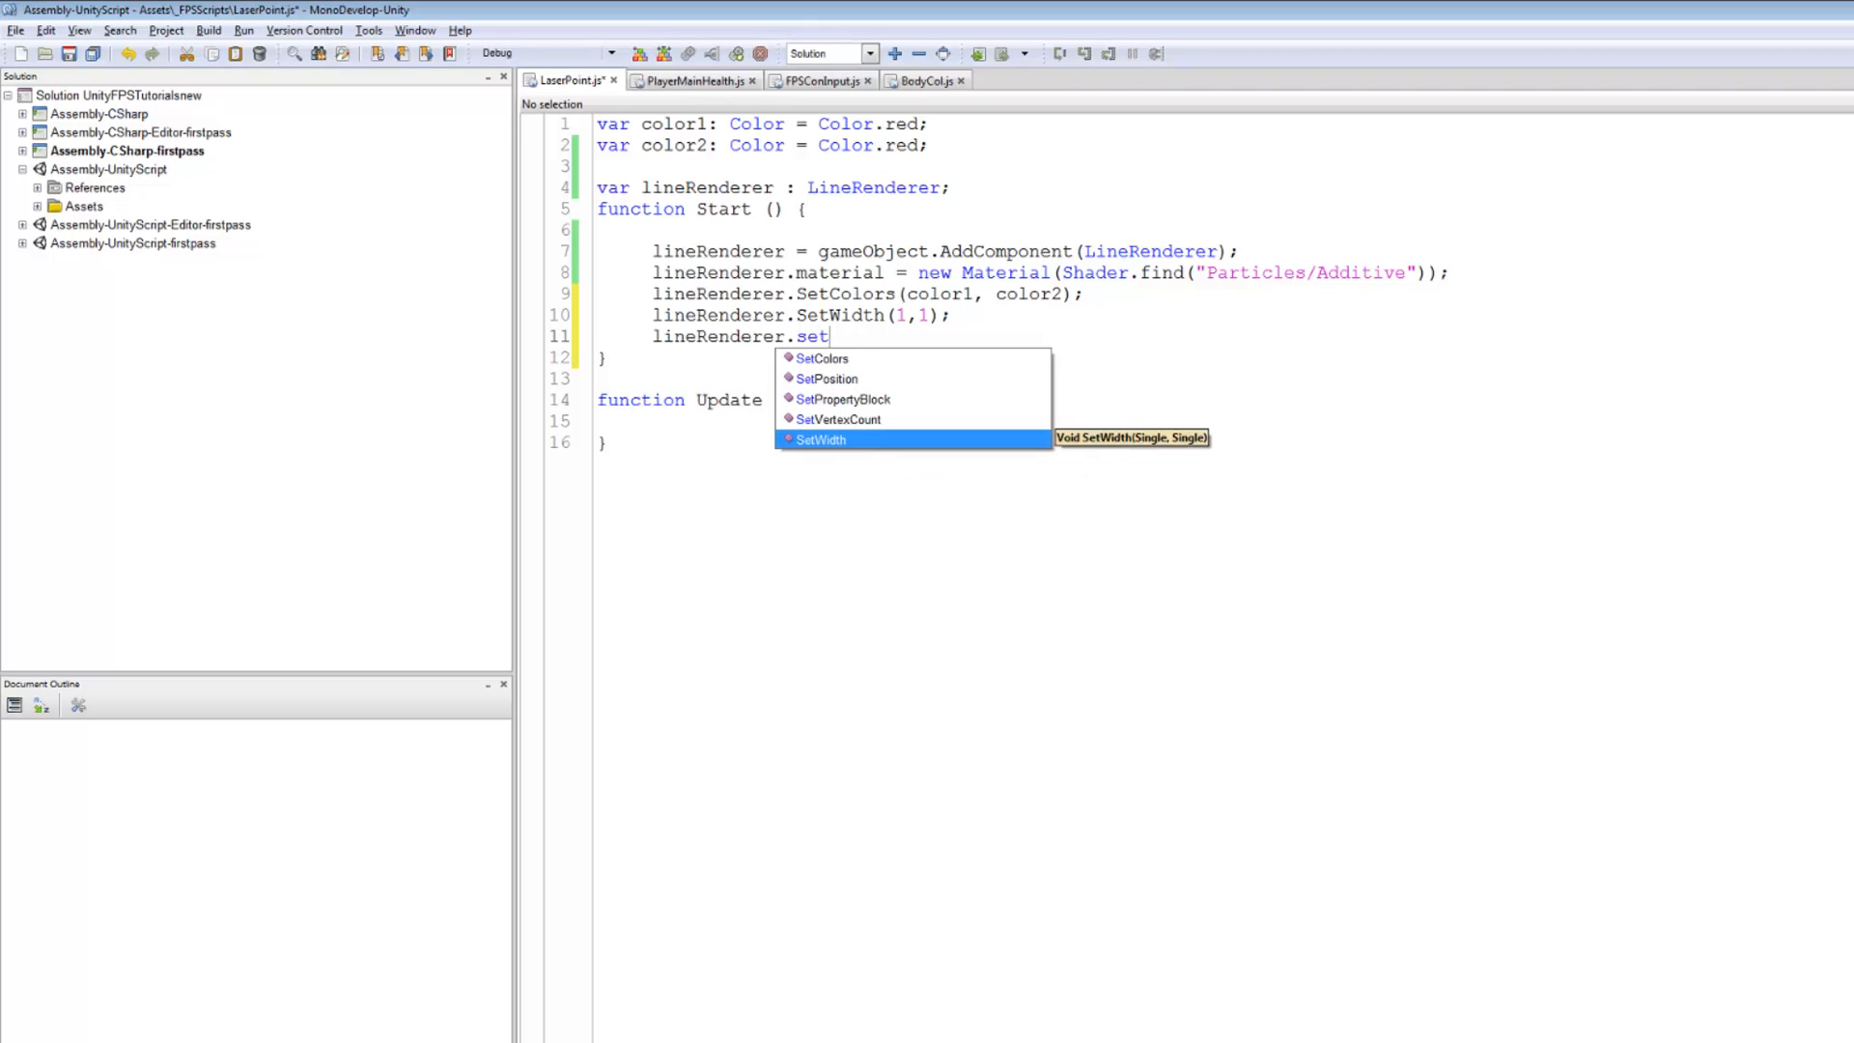
{"action": "key", "text": "Up"}
{"action": "key", "text": "Return"}
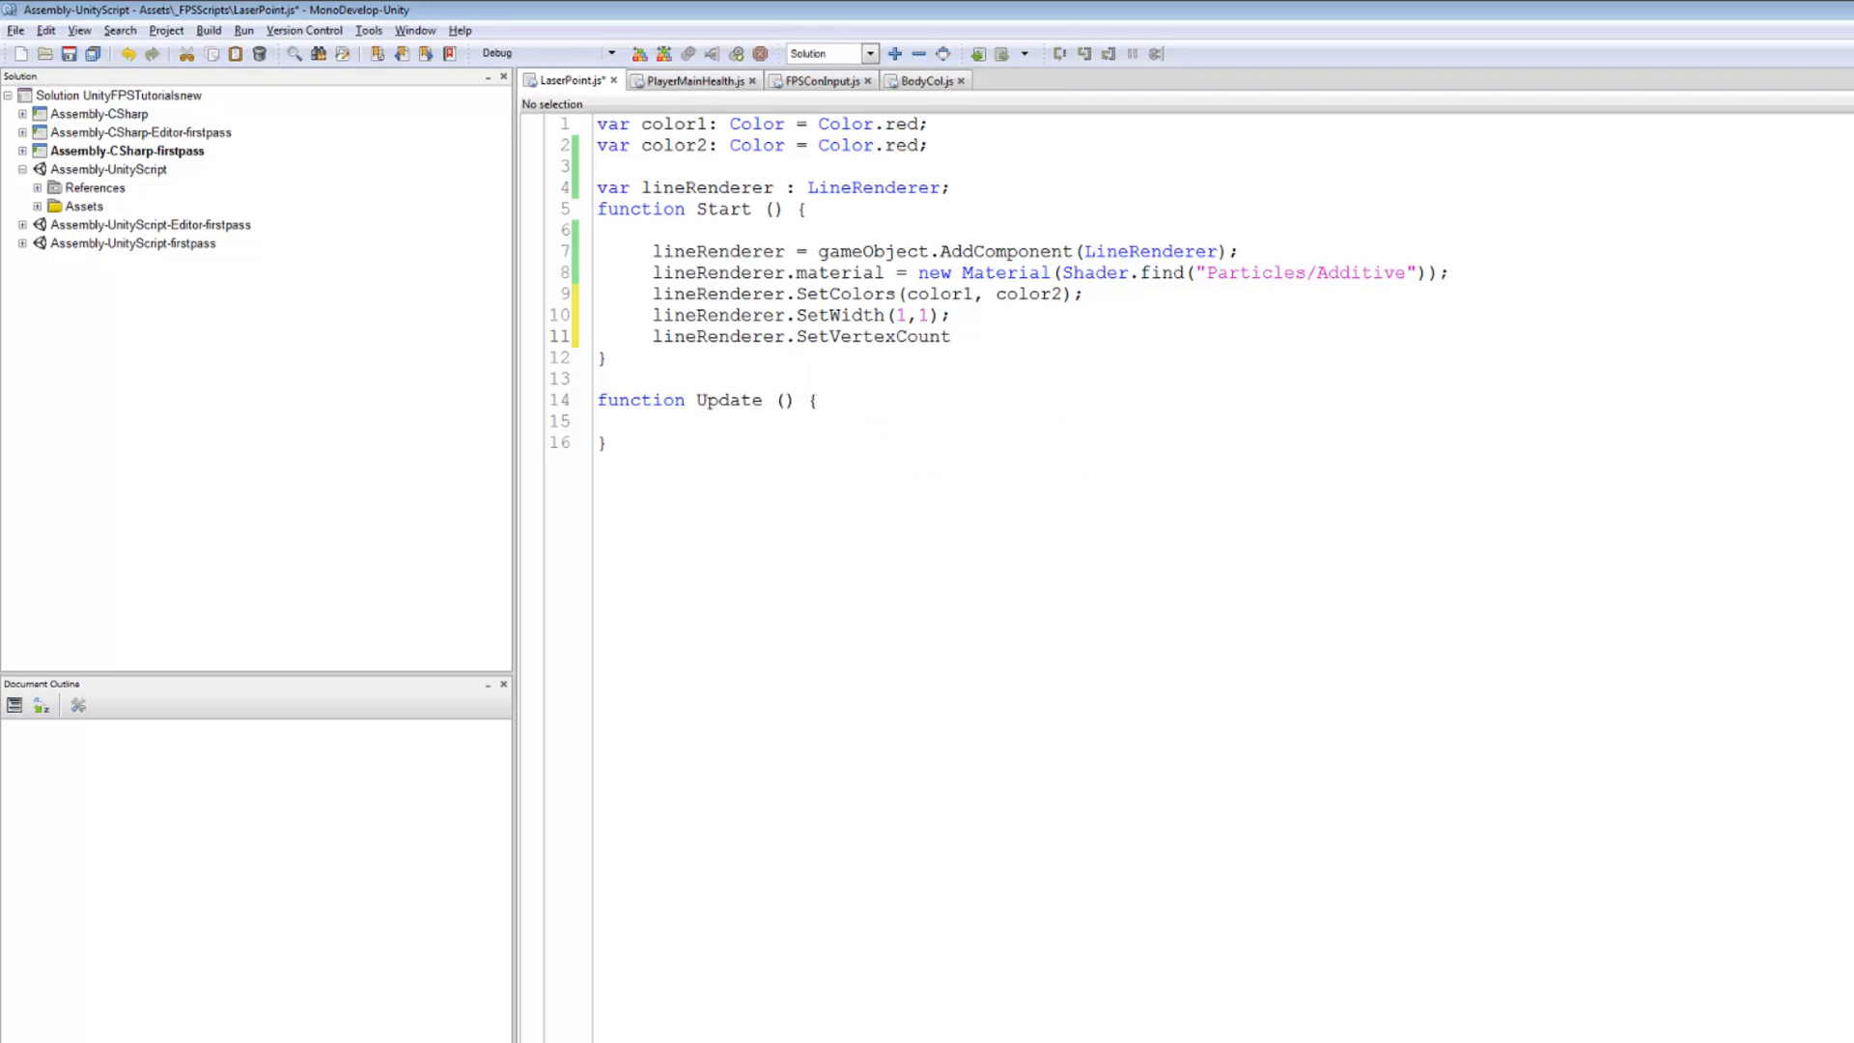
{"action": "type", "text": "()"}
{"action": "type", "text": ","}
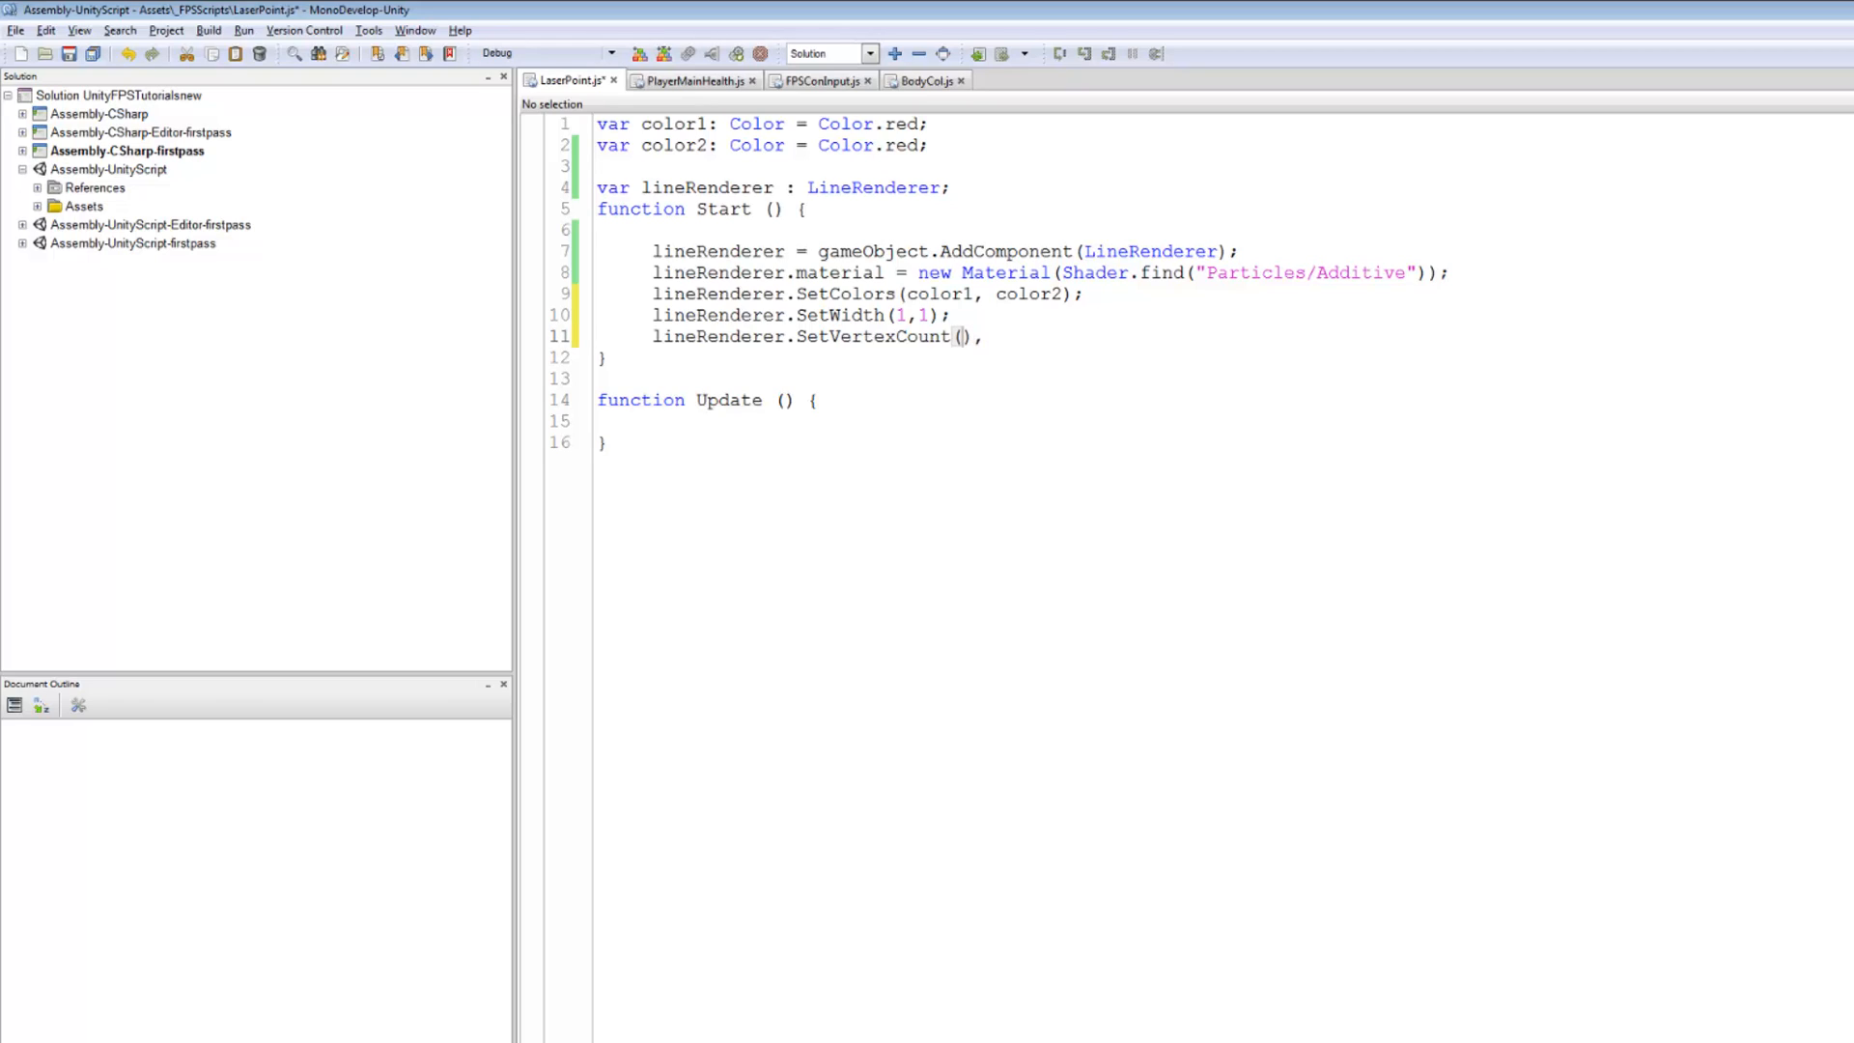